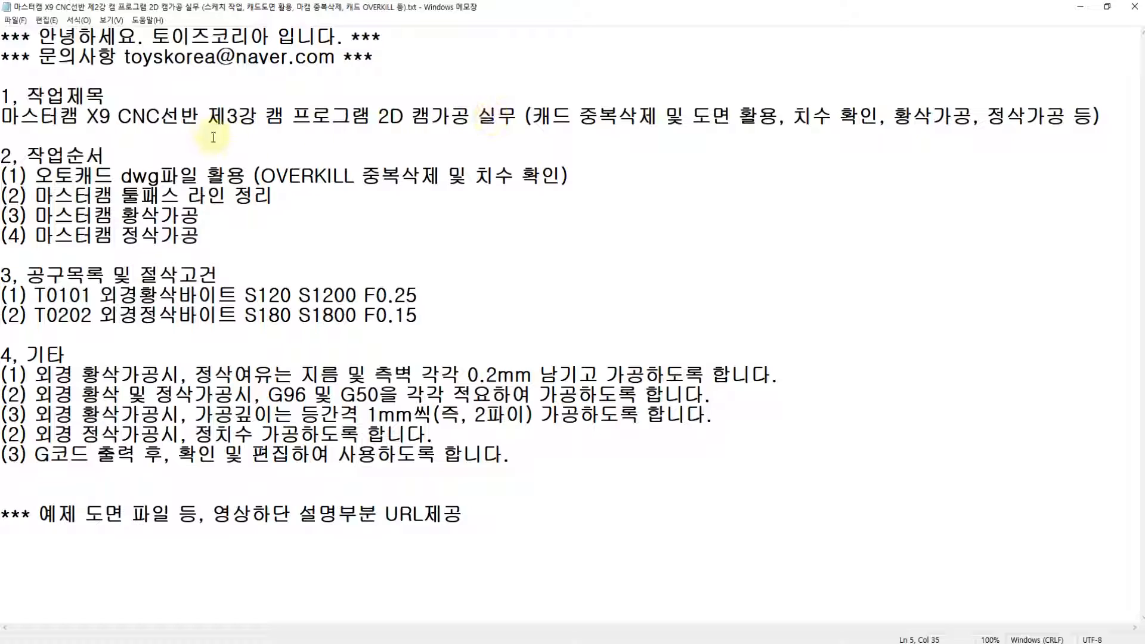
drag(533, 117, 1063, 117)
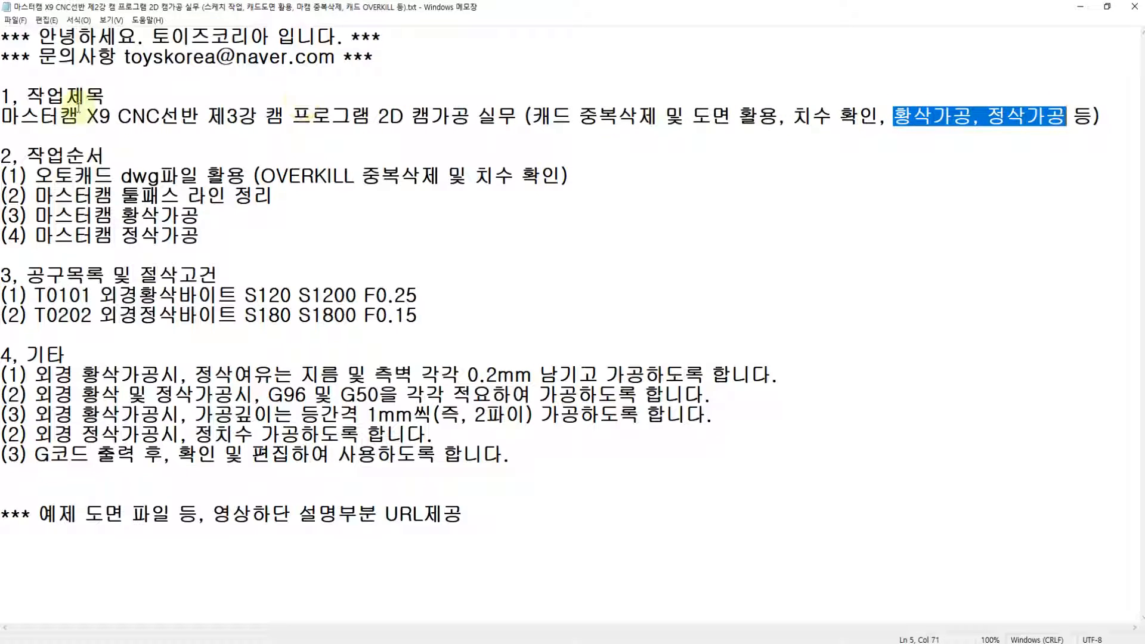
drag(33, 177, 522, 176)
click(120, 197)
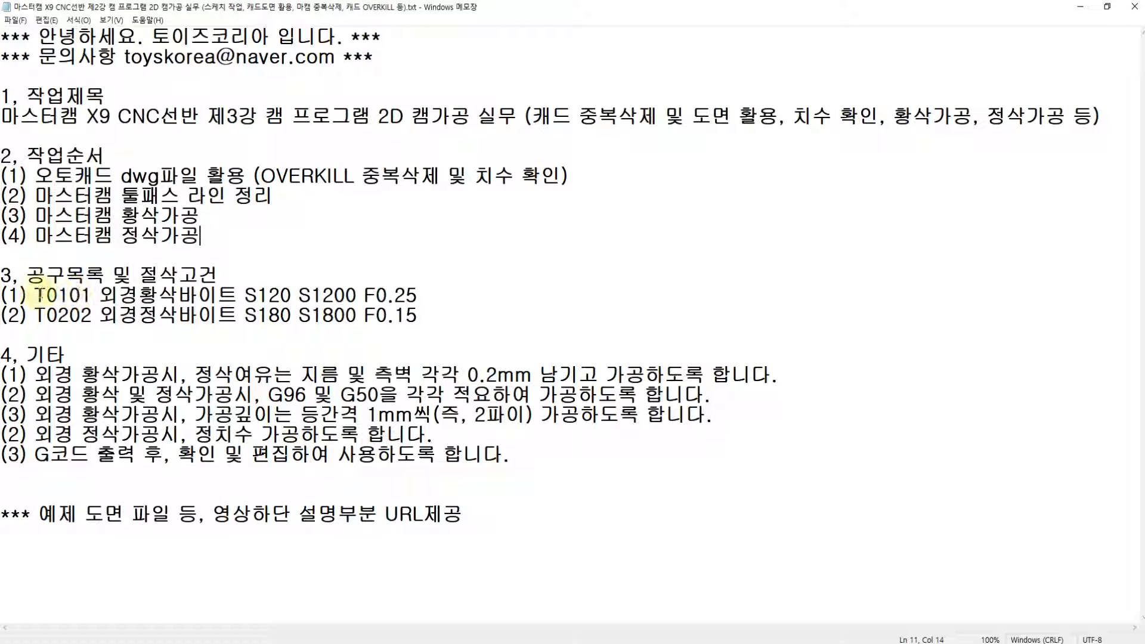
- Correct the misspelled last word of the section 3 heading so it reads 절삭조건
key(BackSpace)
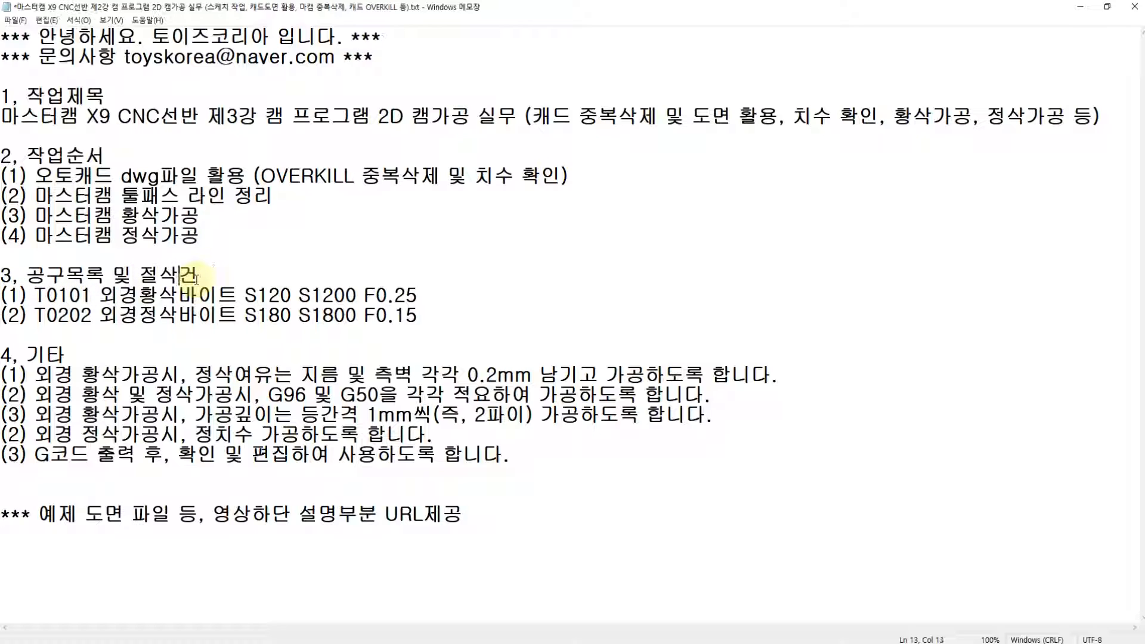
text(wh)
key(BackSpace)
key(BackSpace)
key(Hangul)
text(조)
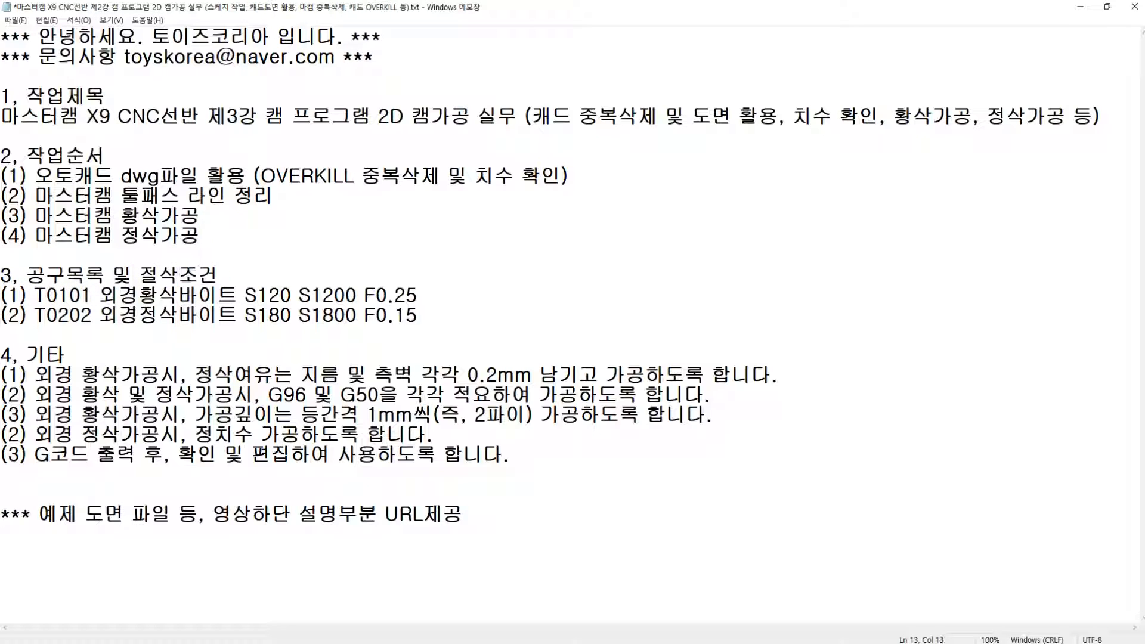
- Review the tool list with its cutting conditions and the notes on finishing allowance and on using G96 and G50
click(89, 294)
drag(99, 292, 220, 292)
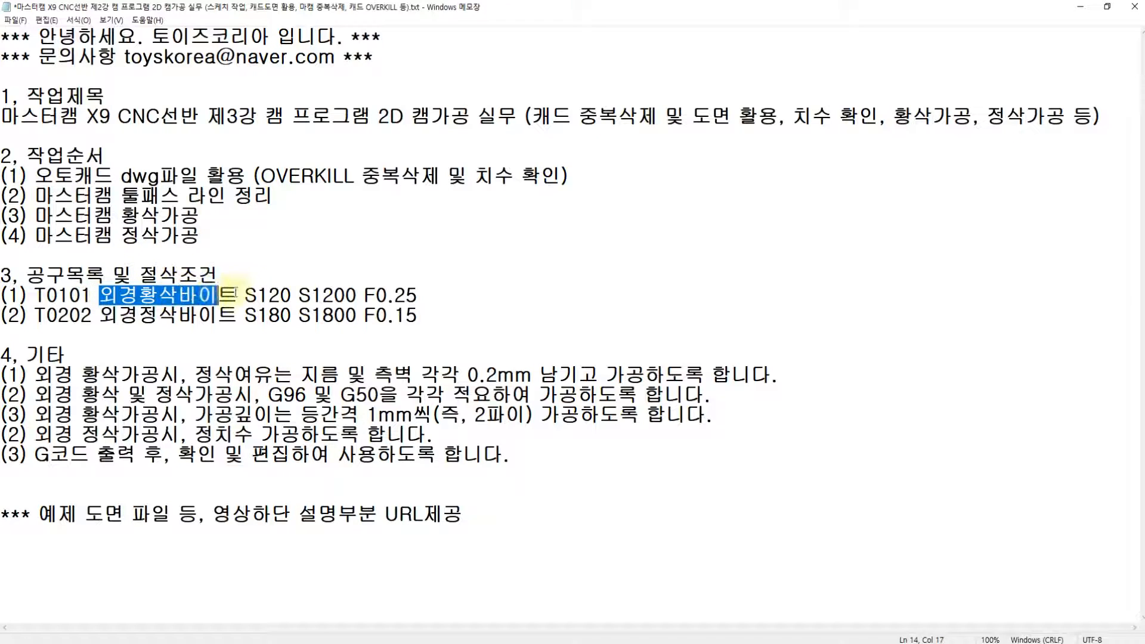
click(244, 293)
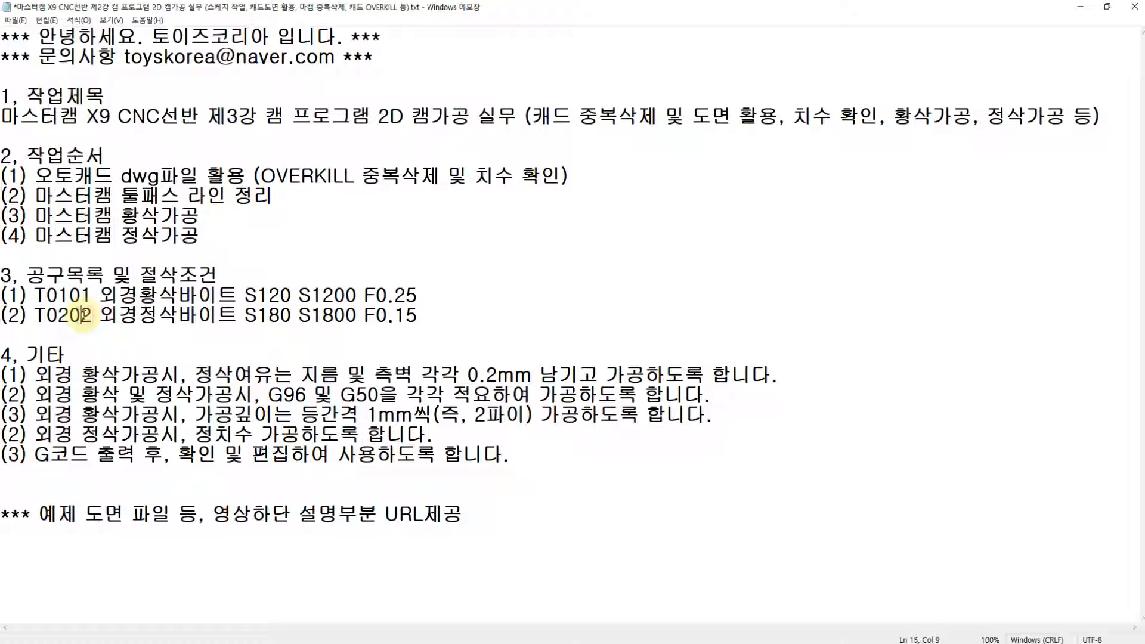
click(300, 316)
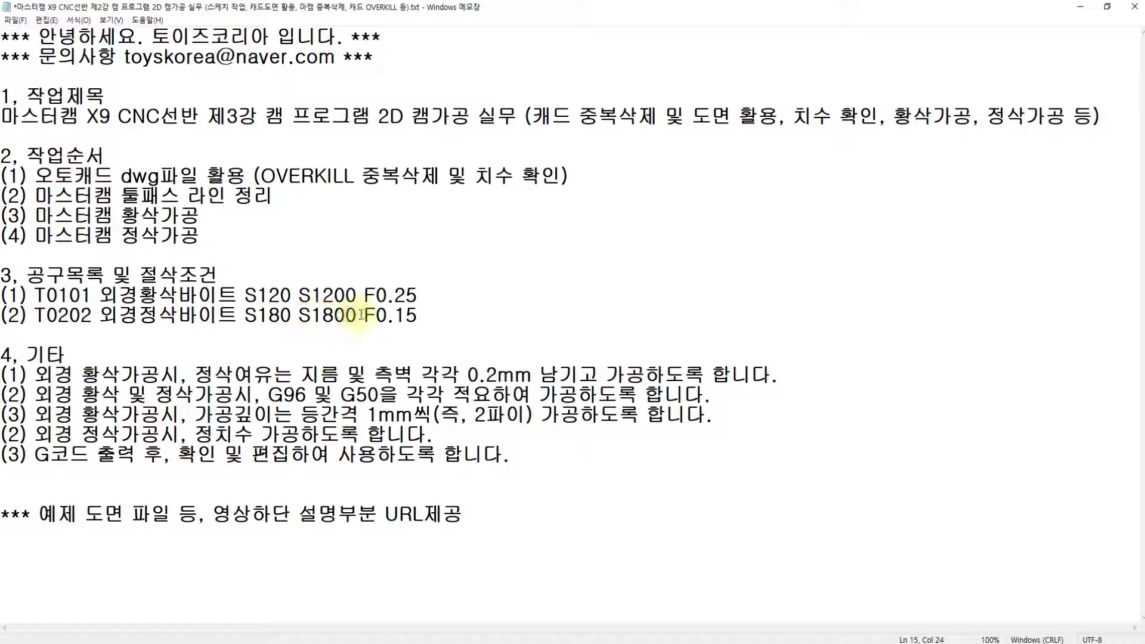
click(308, 295)
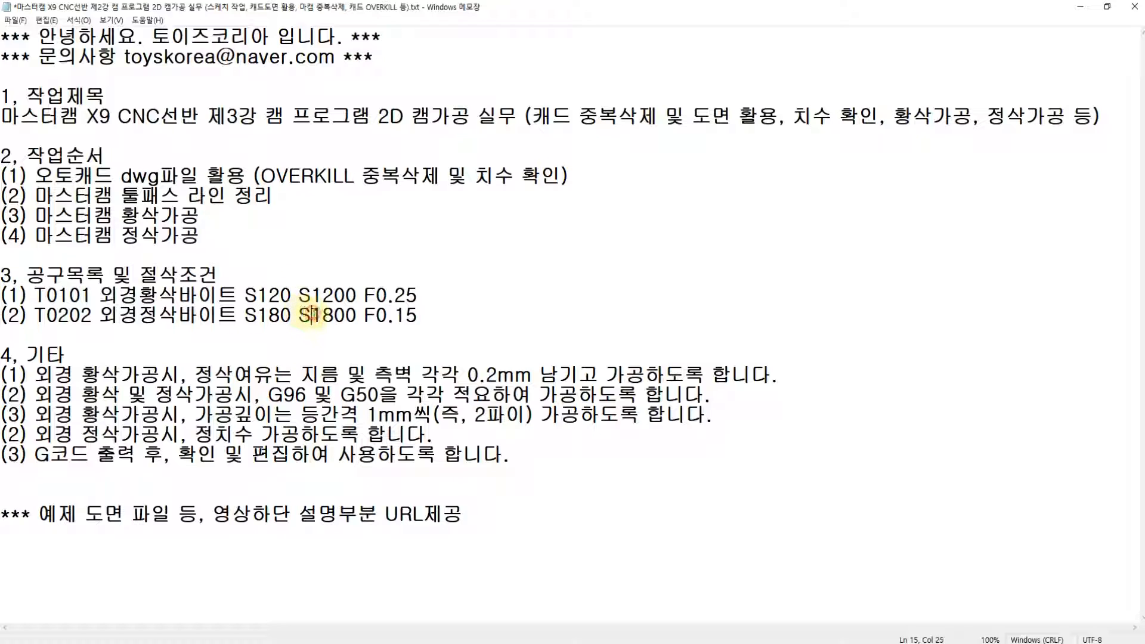
click(397, 313)
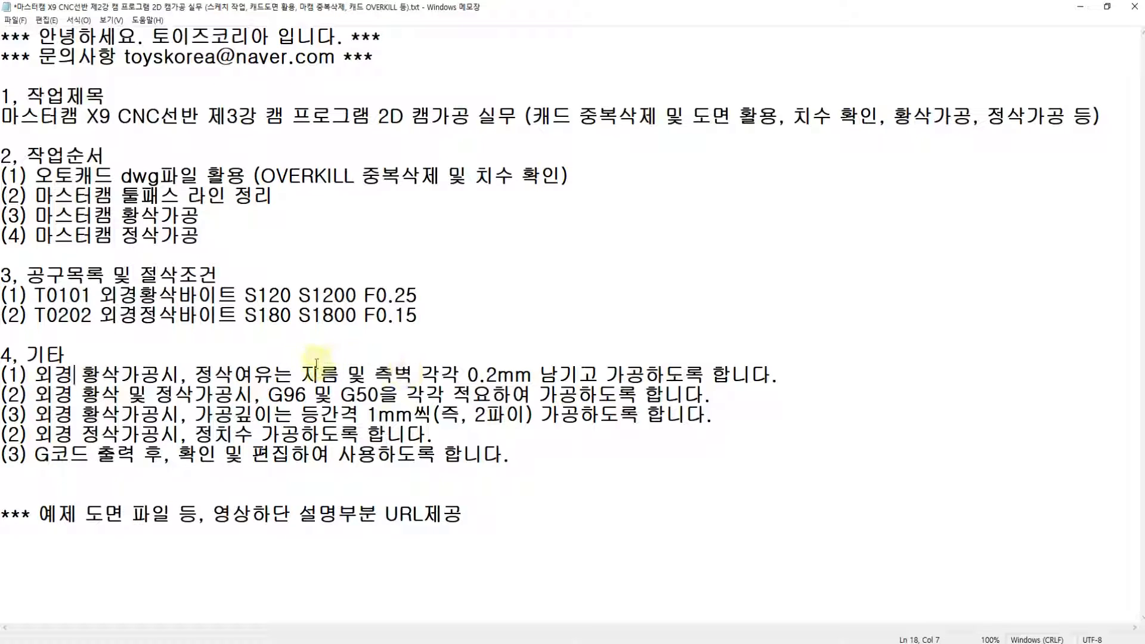
drag(292, 374, 532, 373)
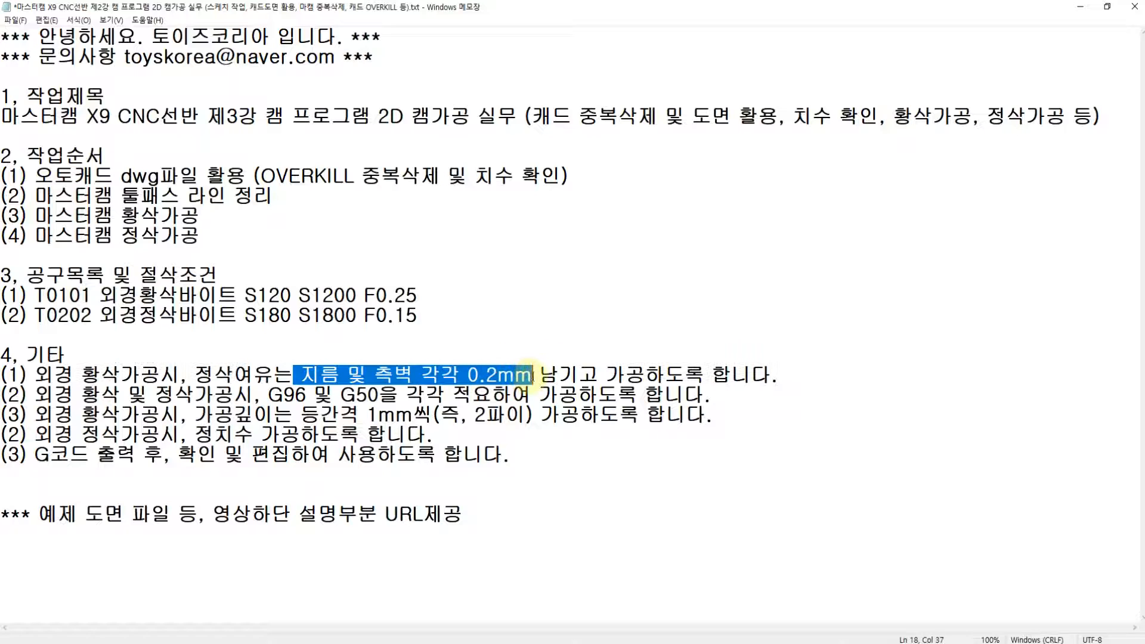
drag(89, 393, 173, 395)
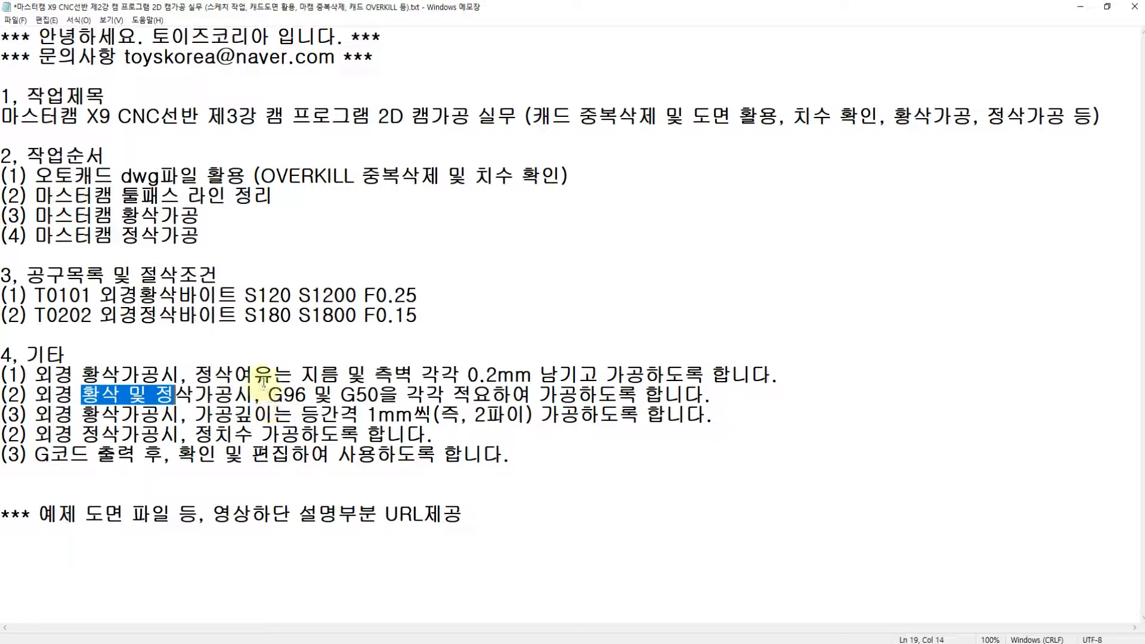
drag(268, 395, 379, 395)
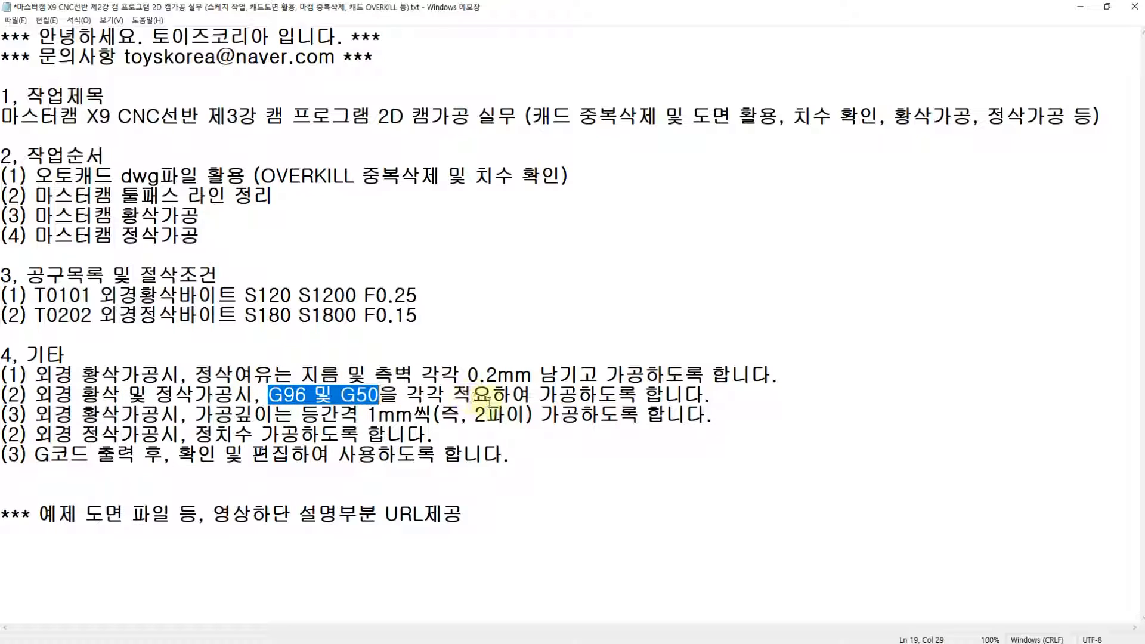
- Correct the misspelled word in note (2) of section 4 to 적용하여 and save the text file
click(489, 400)
drag(484, 400, 480, 402)
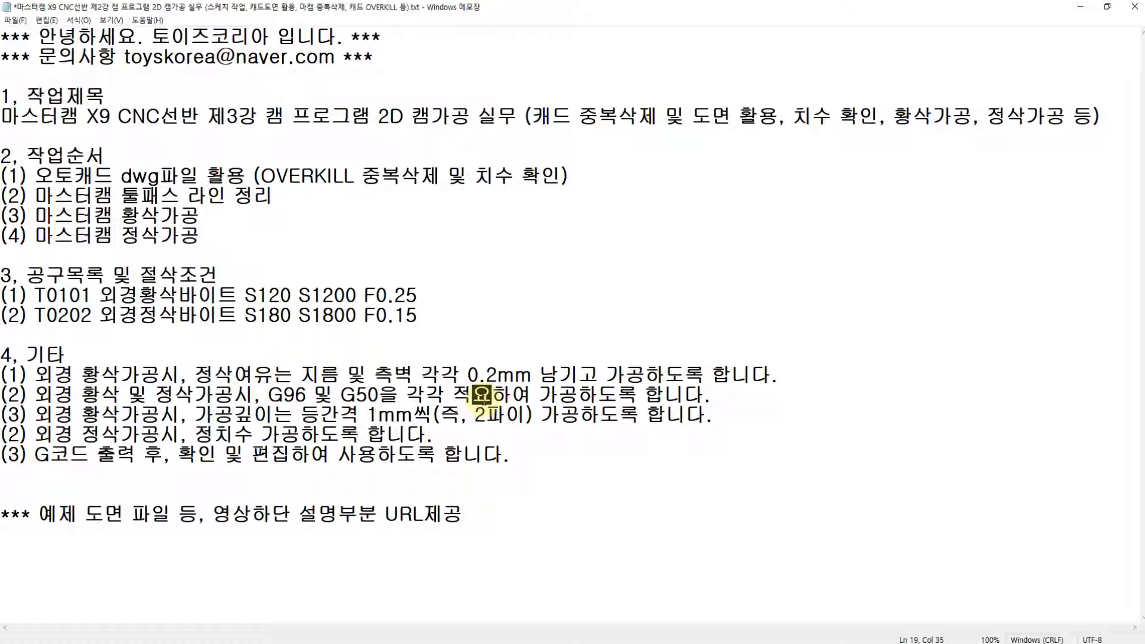
key(ctrl+s)
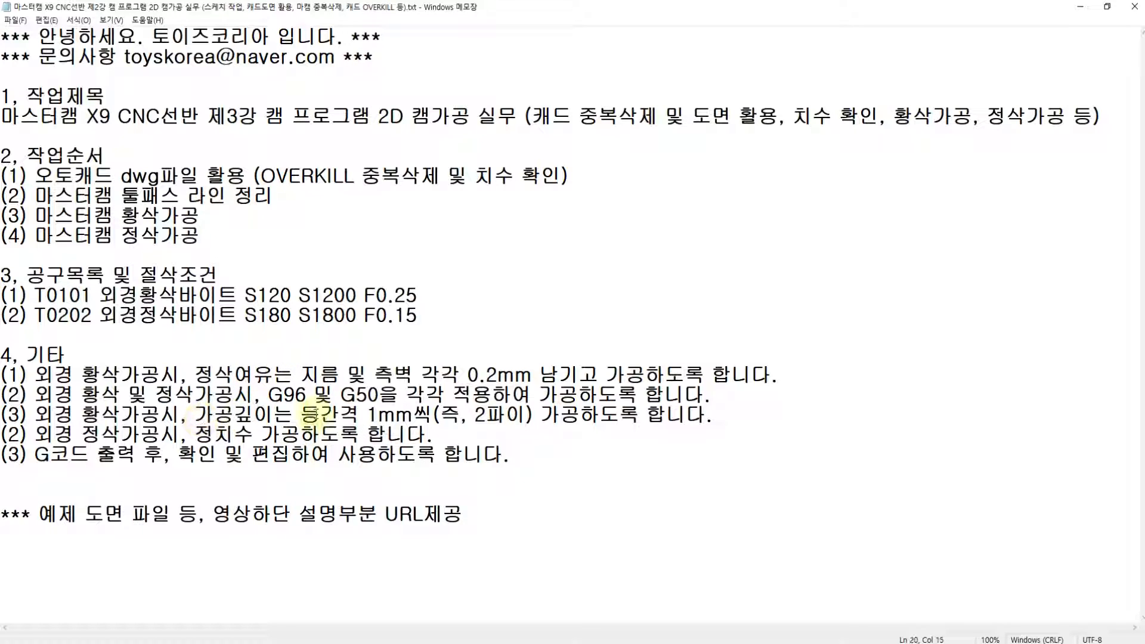
click(388, 413)
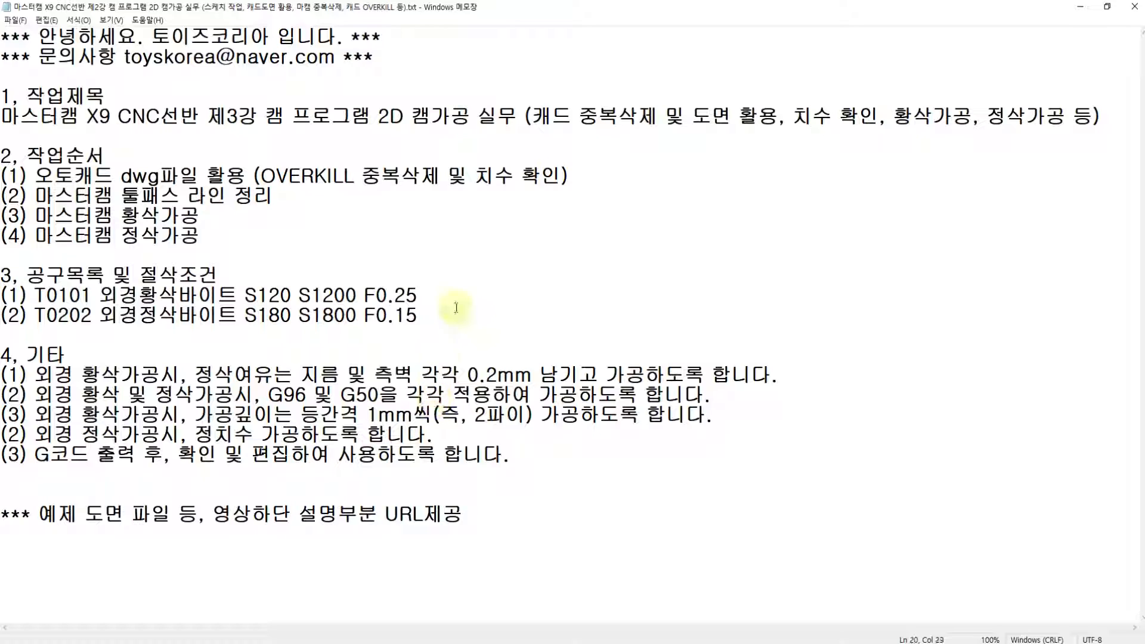
drag(475, 413, 528, 416)
click(533, 416)
- Switch to AutoCAD to examine the turned part drawing, and check the Mastercam X9 window and the text notes
click(439, 642)
click(259, 378)
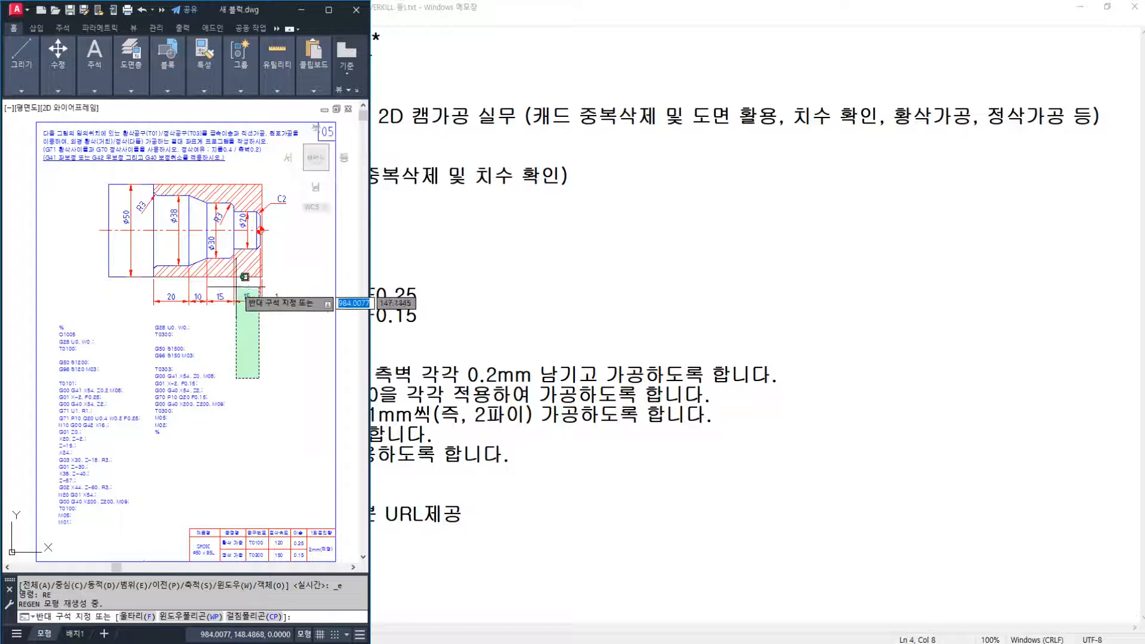
middle_drag(236, 287, 229, 307)
click(250, 354)
scroll(209, 218, up, 2)
scroll(205, 220, down, 1)
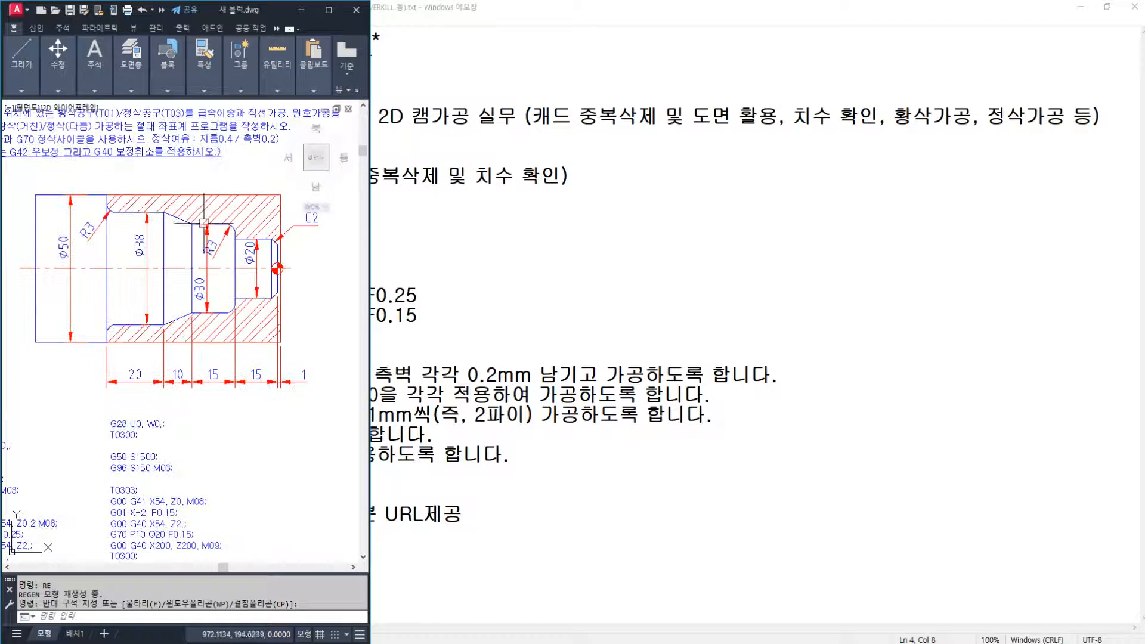
middle_drag(204, 224, 217, 251)
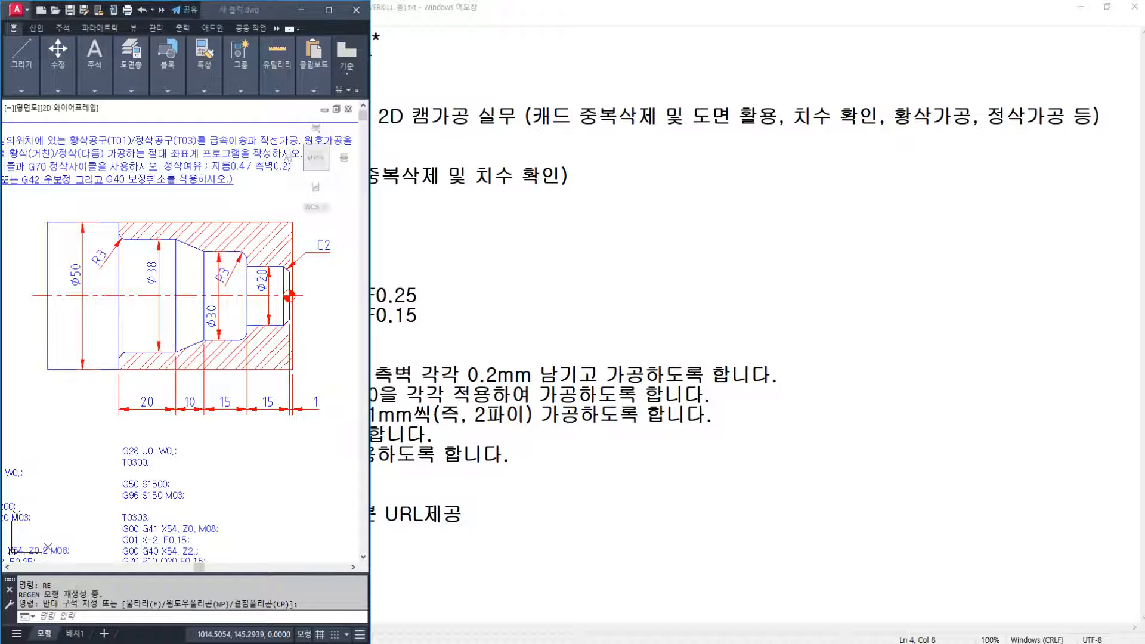
click(472, 642)
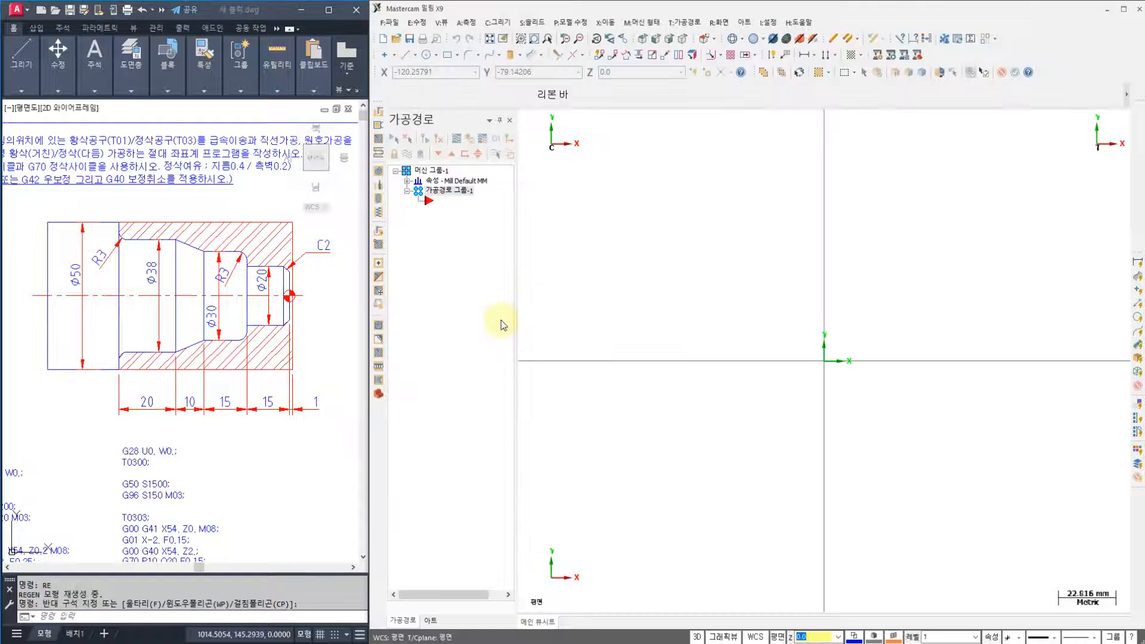
click(317, 314)
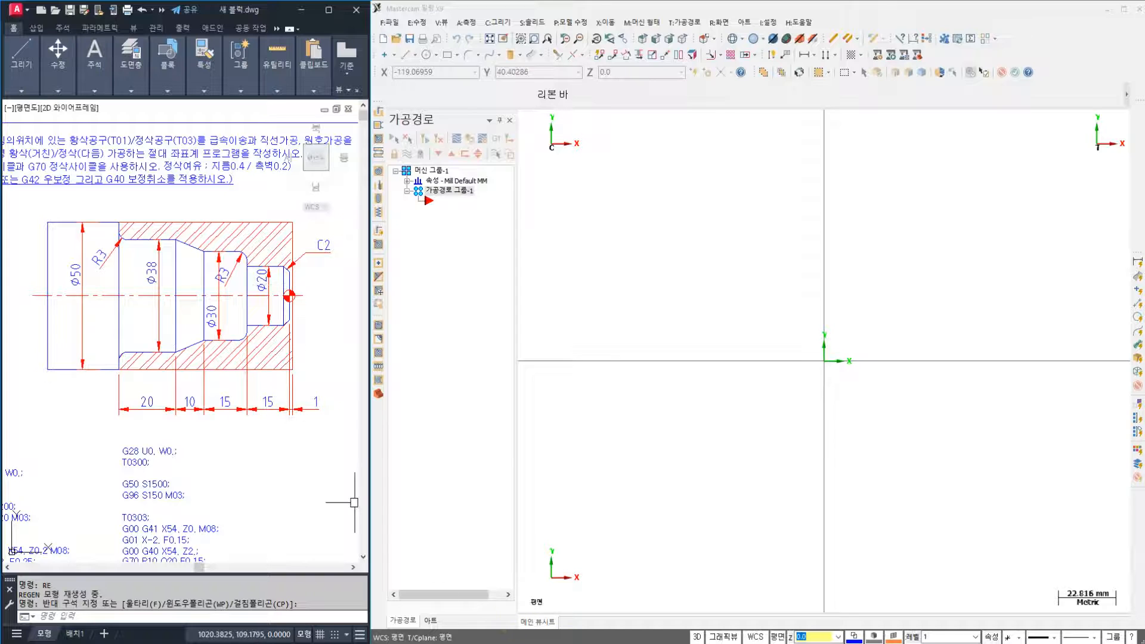
click(477, 642)
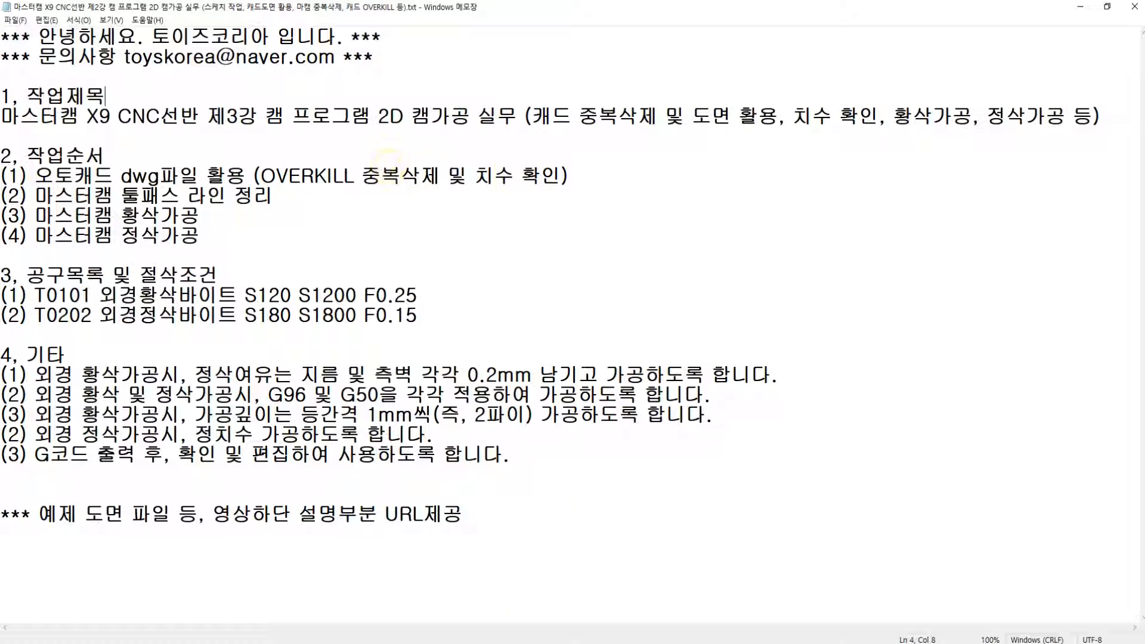
- Switch back to the AutoCAD drawing and erase the hatching around the part together with the lower stock line
click(441, 642)
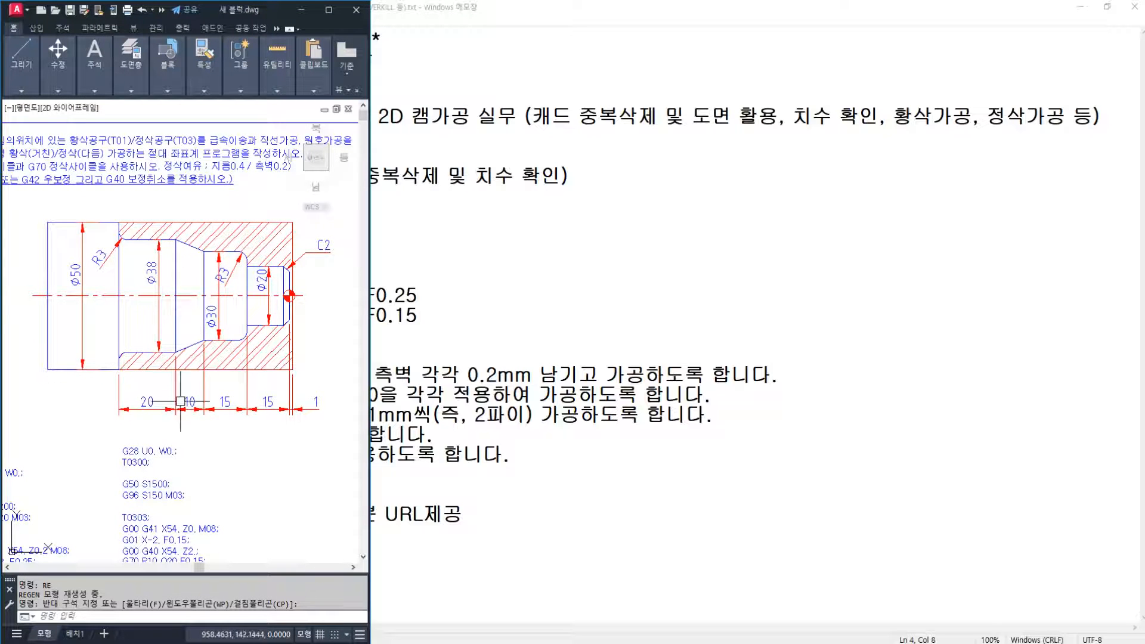
scroll(167, 252, up, 2)
scroll(165, 276, down, 2)
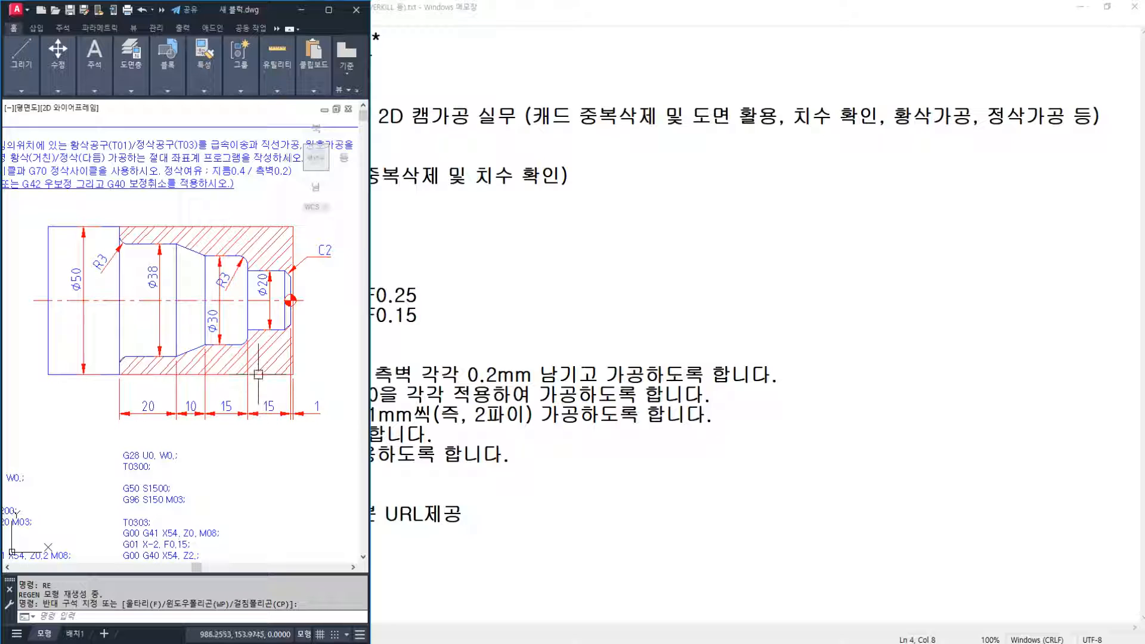
scroll(272, 368, up, 2)
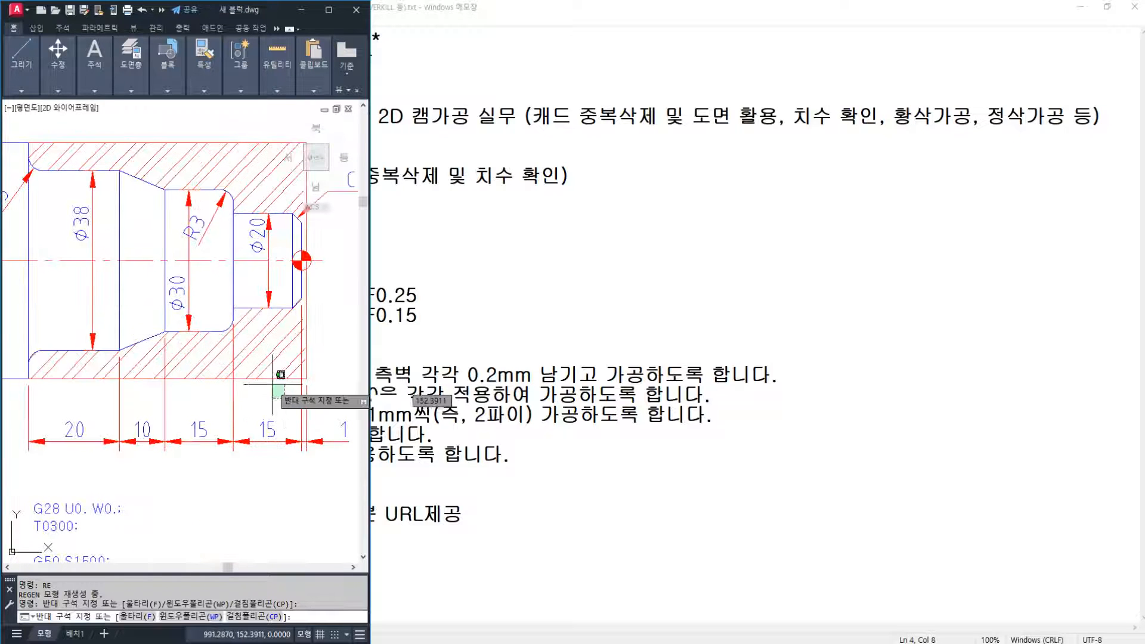
click(256, 350)
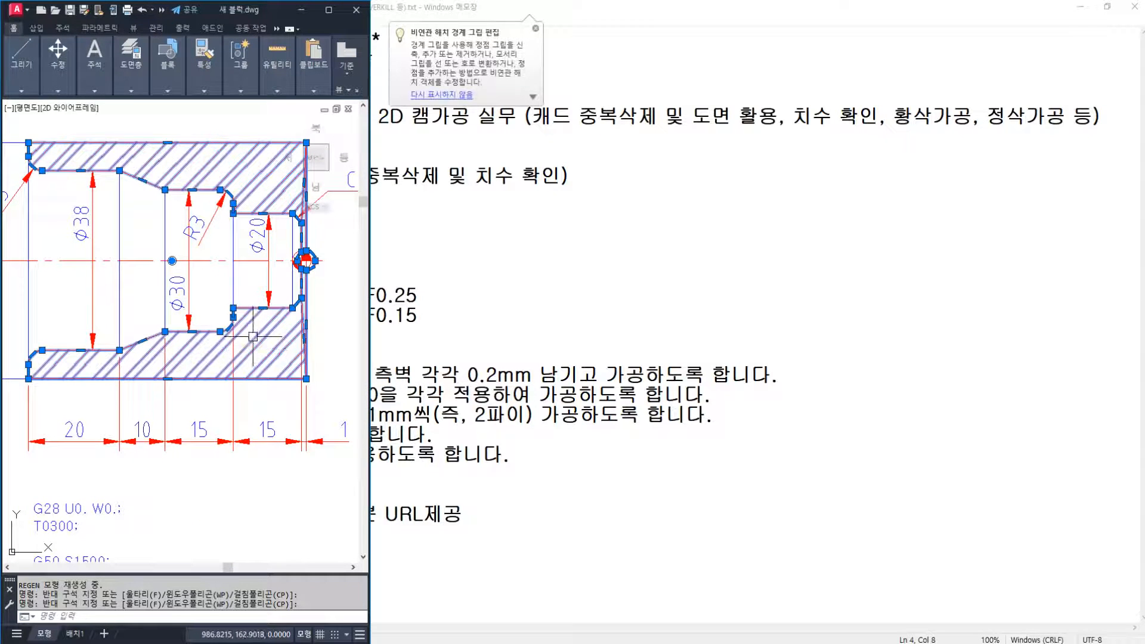
text(e)
key(Return)
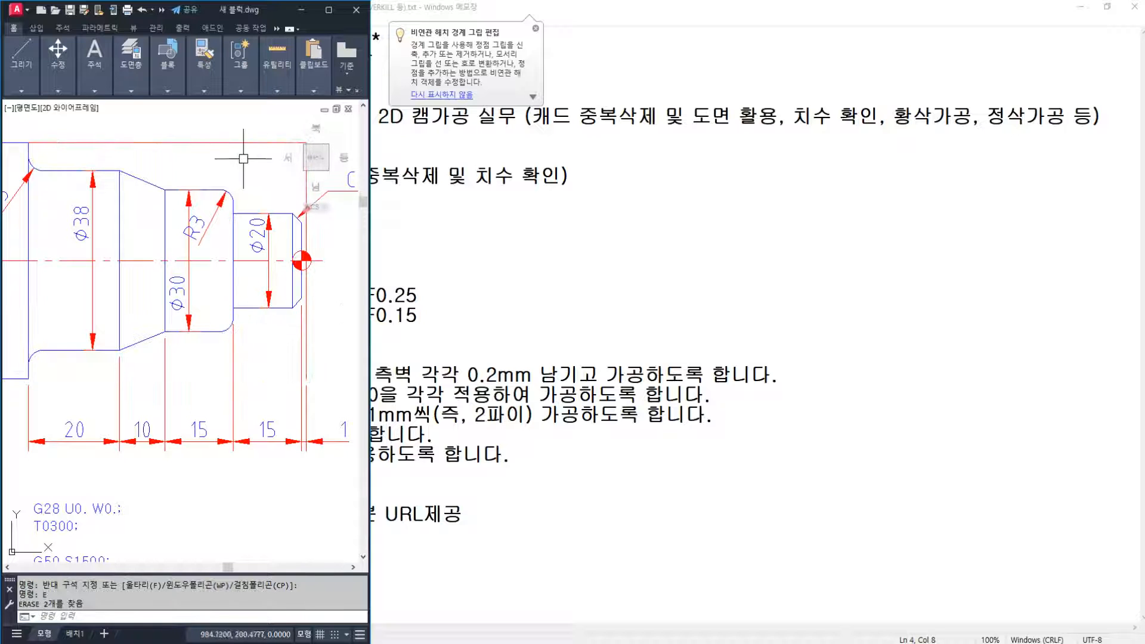
- Erase the upper and end-face stock outline lines and the origin symbol at the part's right end
middle_drag(243, 160, 176, 208)
click(256, 212)
click(198, 155)
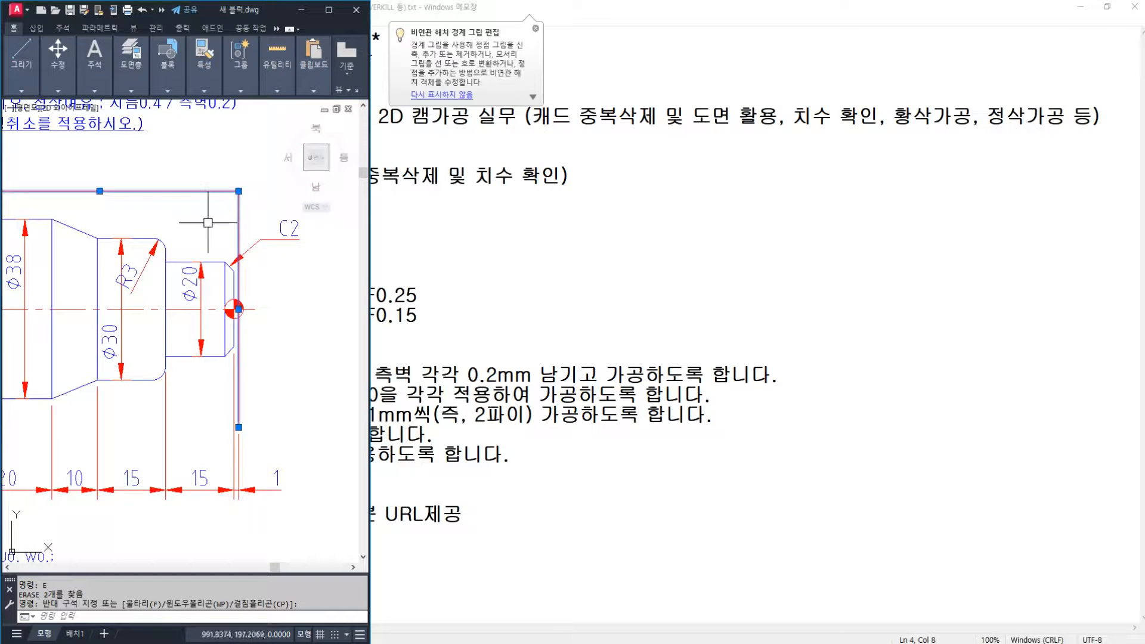
key(Delete)
click(212, 287)
click(234, 309)
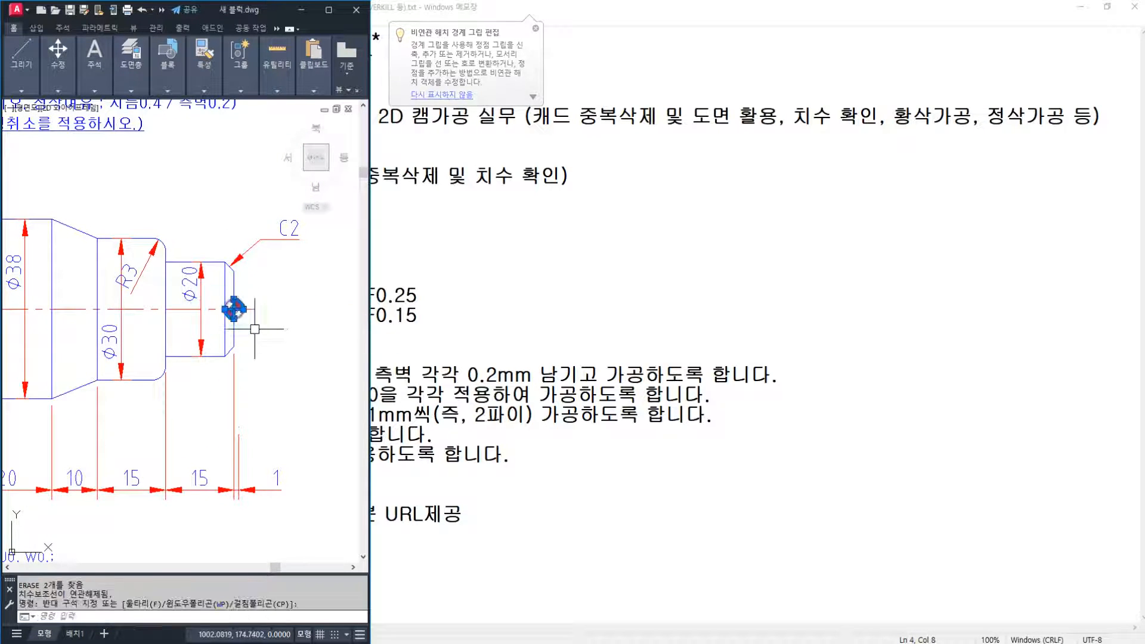
text(e)
key(Return)
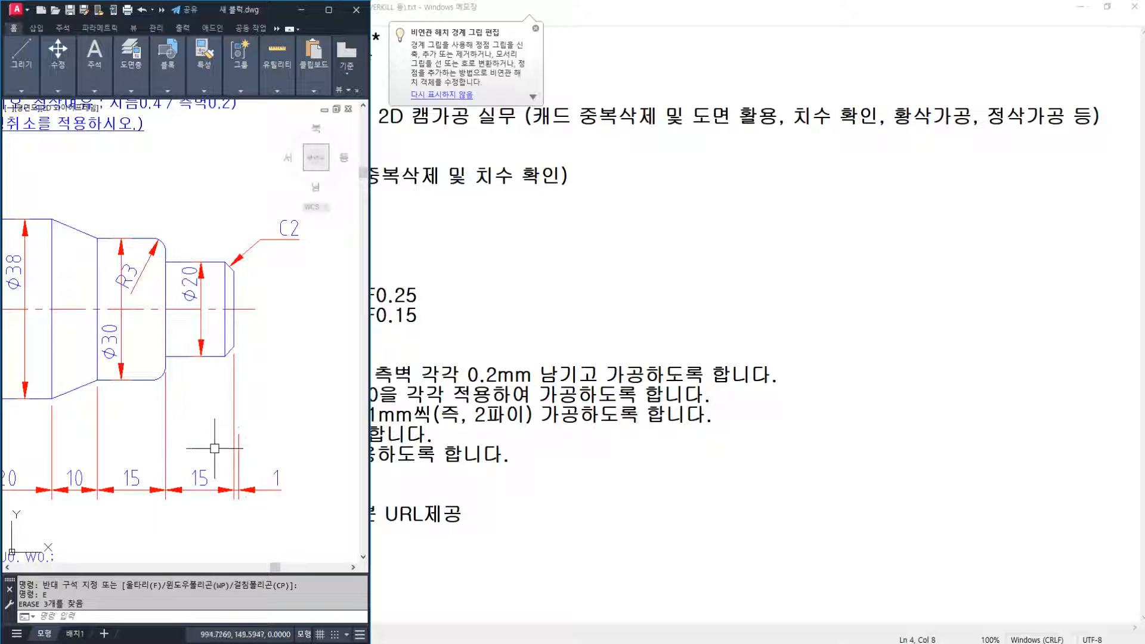
- Erase the 1 mm linear dimension at the right end of the lower dimension row
click(306, 493)
click(273, 462)
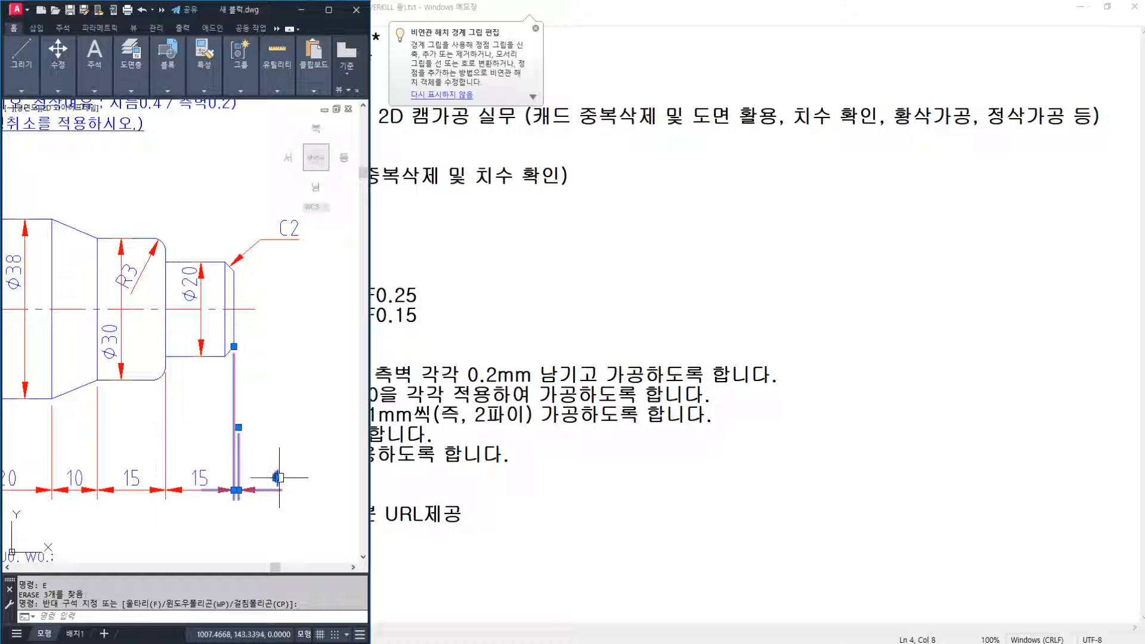
text(e)
key(Return)
- Add a linear dimension for the part's overall length, placing it above the upper outline
middle_drag(262, 388, 290, 390)
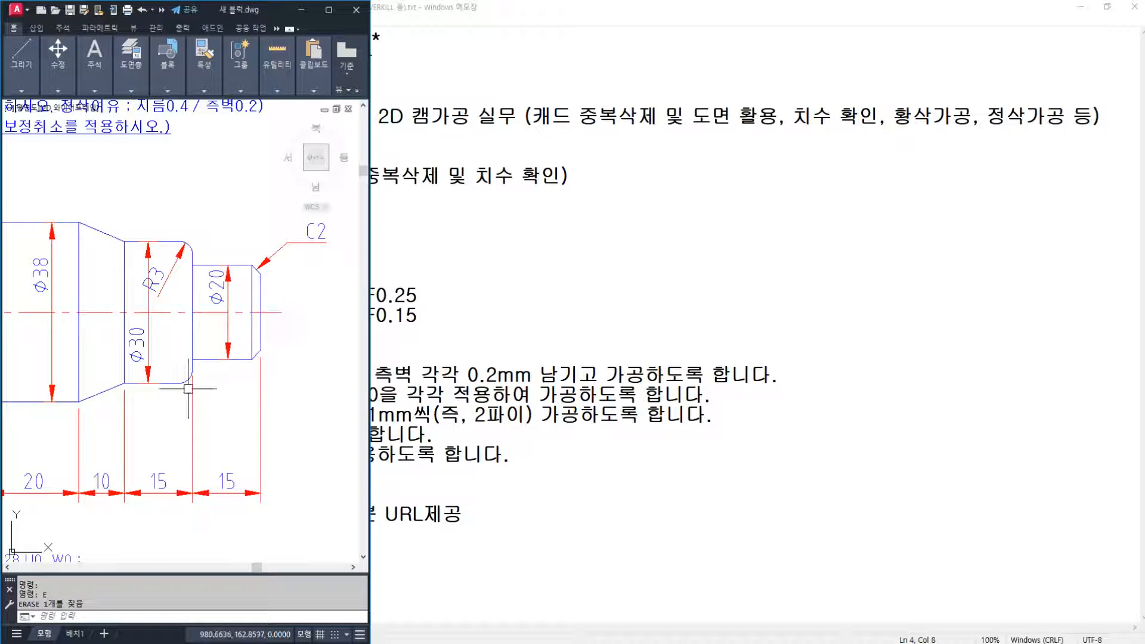
middle_drag(187, 389, 226, 384)
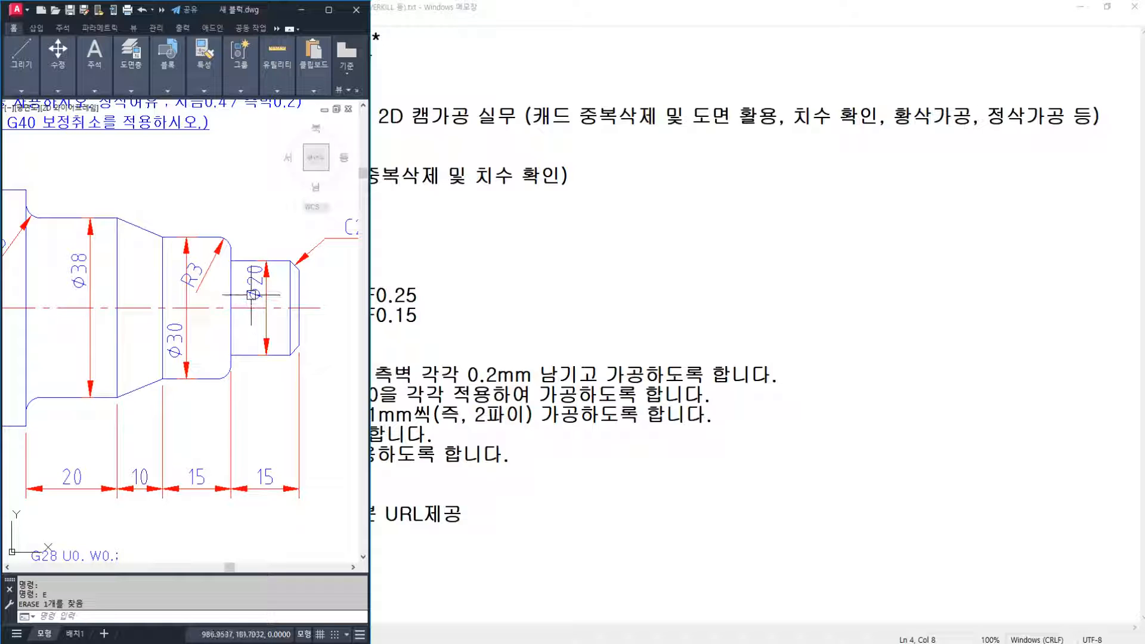
scroll(240, 291, down, 2)
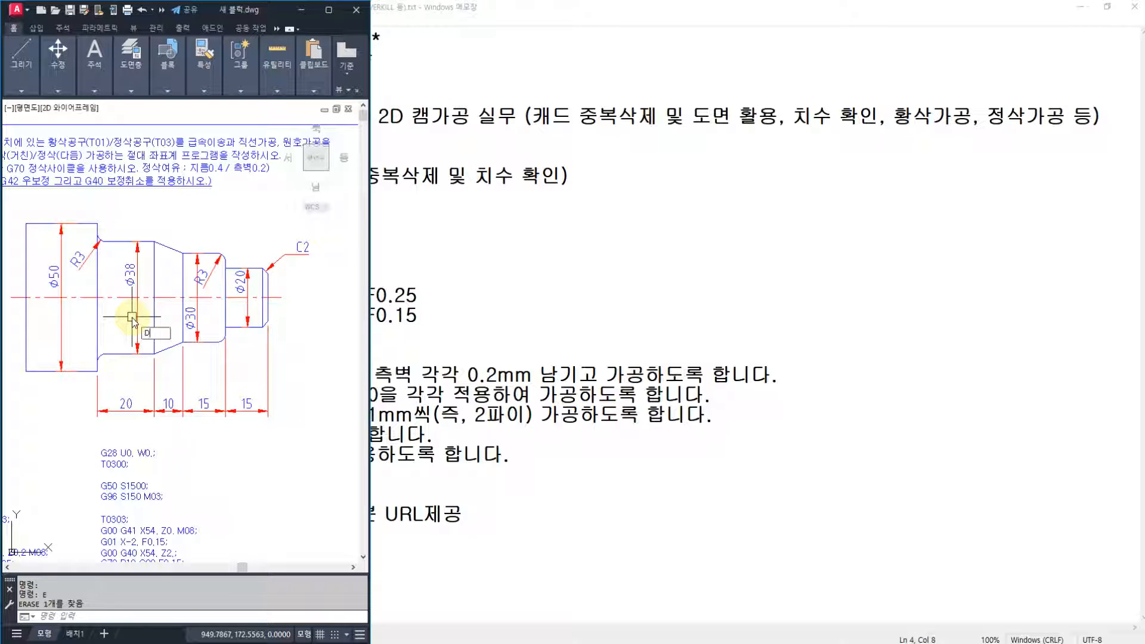
text(LI)
key(Return)
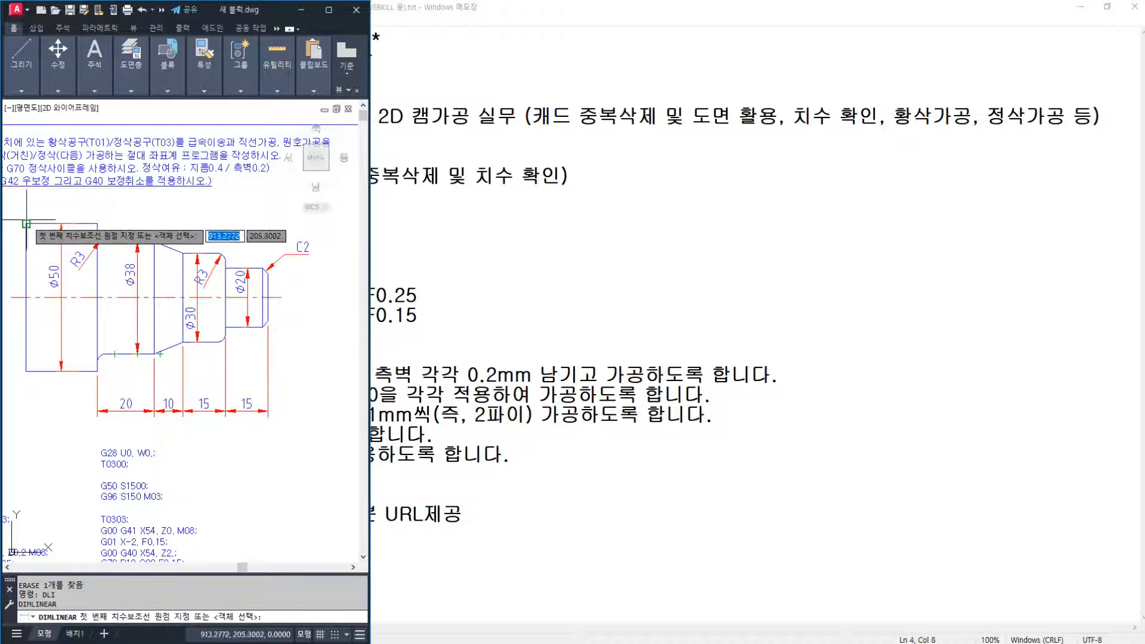
click(26, 223)
click(267, 271)
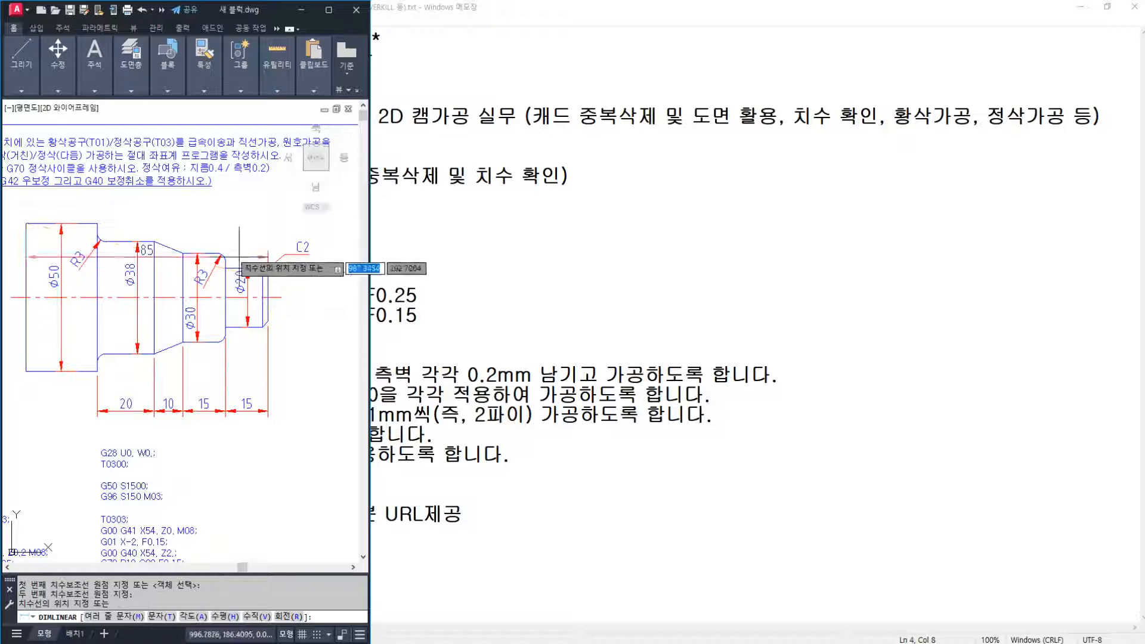
click(132, 208)
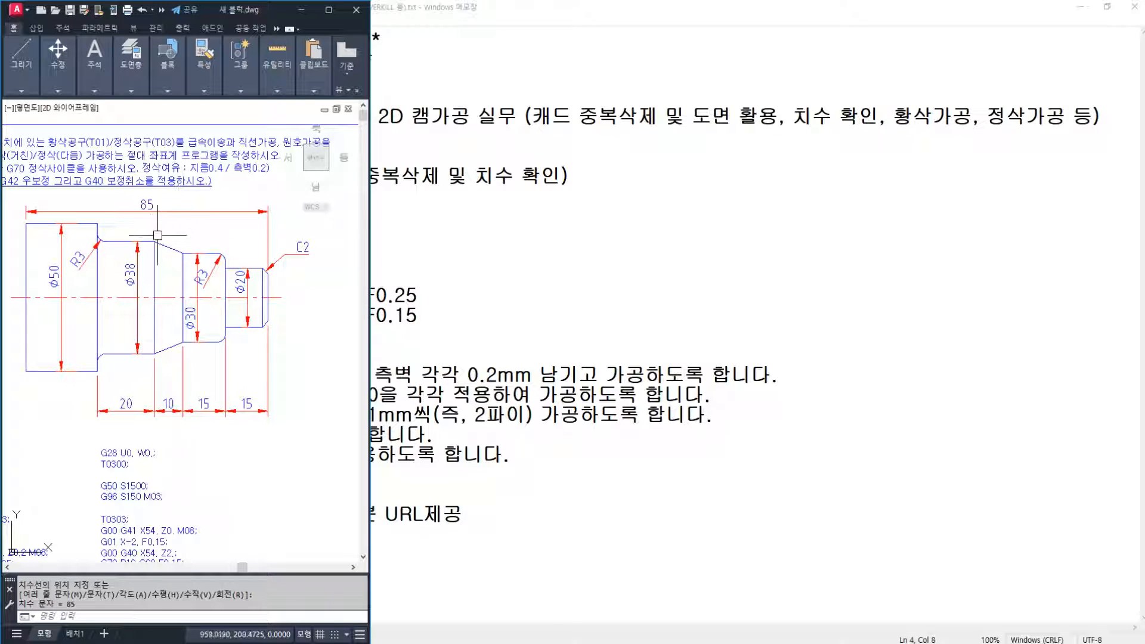
- Measure the length of the smallest cylindrical section at the right end with a trial linear dimension, without placing it
scroll(158, 235, up, 1)
scroll(189, 287, up, 1)
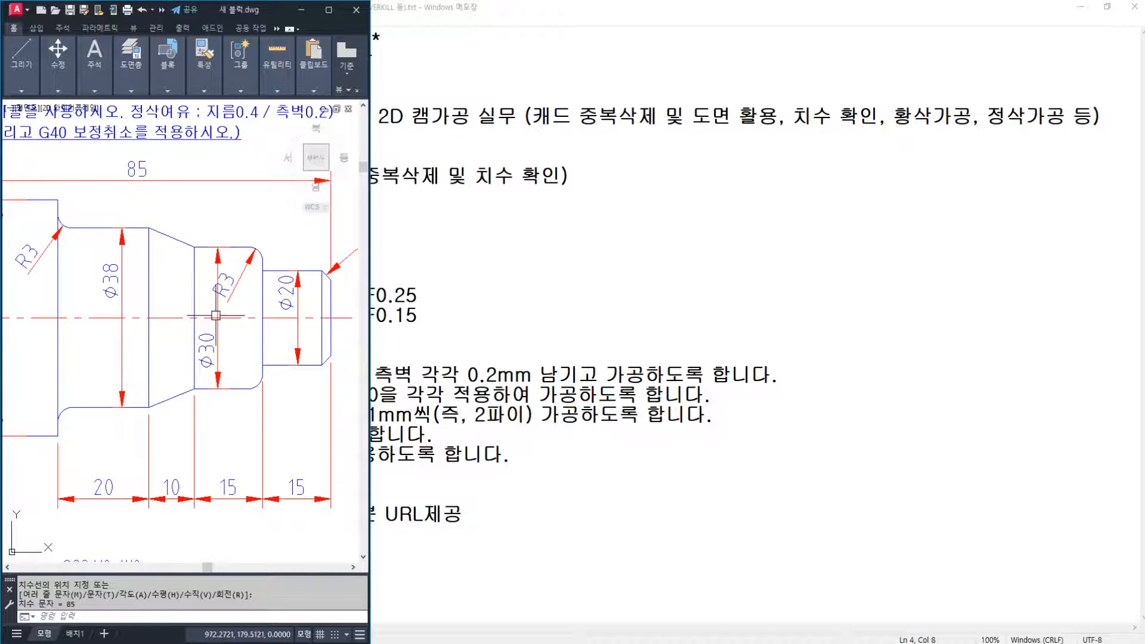
scroll(216, 315, down, 1)
text(DLI)
key(Return)
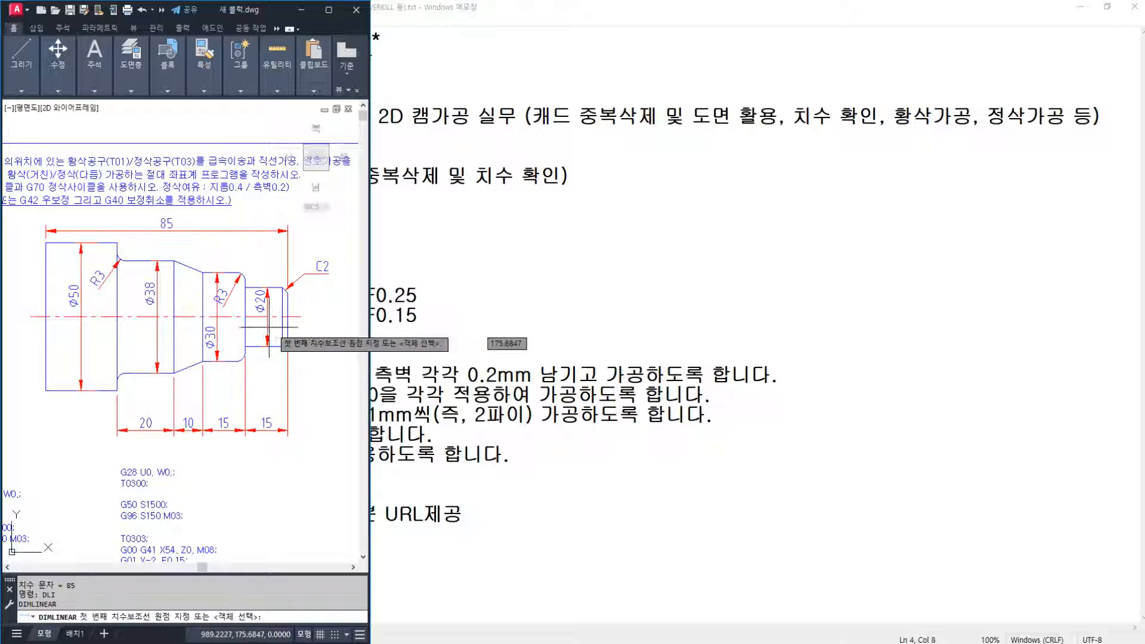
click(288, 340)
click(246, 334)
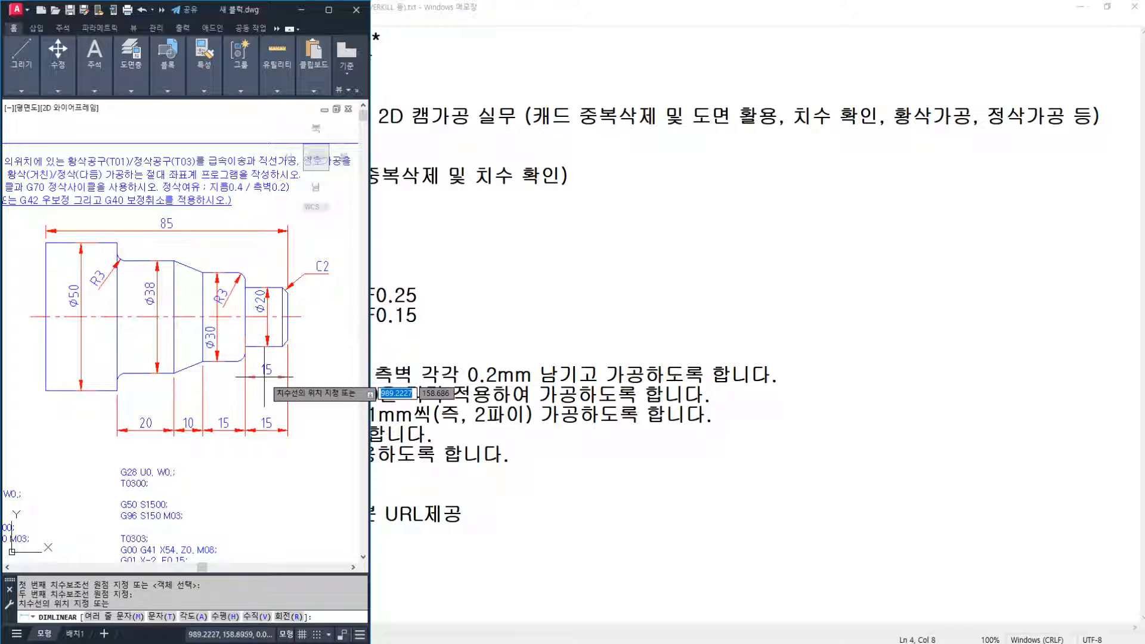
key(Escape)
- Measure the lengths of the Ø30, tapered and Ø38 sections with trial linear dimensions, cancelling each before placement
key(space)
click(245, 334)
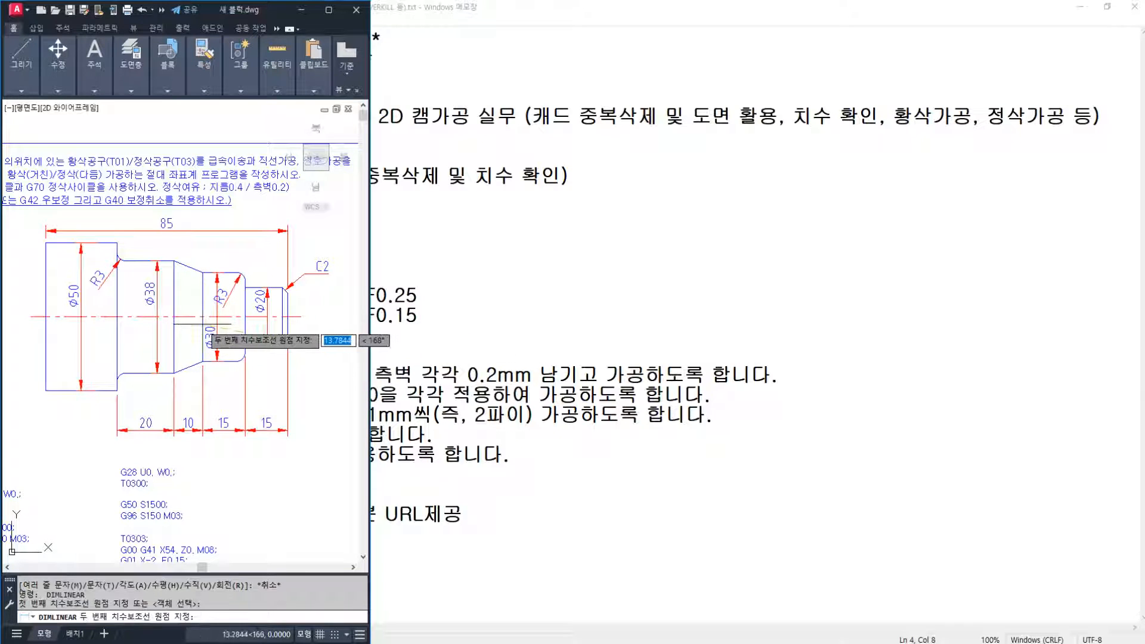
click(203, 329)
key(Escape)
key(space)
click(203, 333)
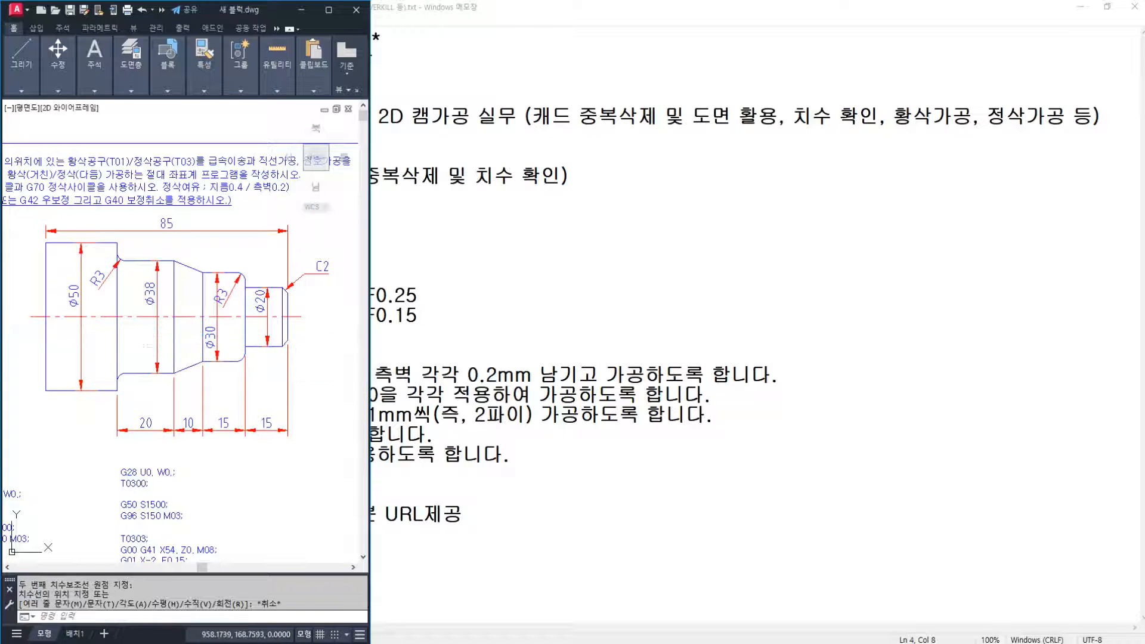
click(117, 344)
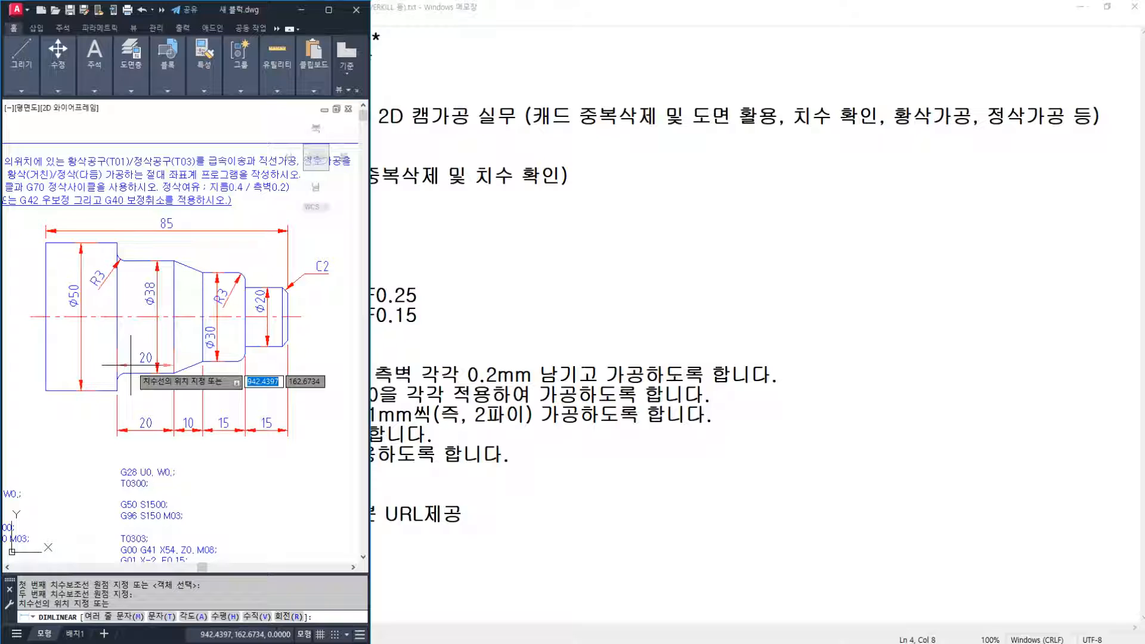
key(Escape)
key(Escape)
key(Escape)
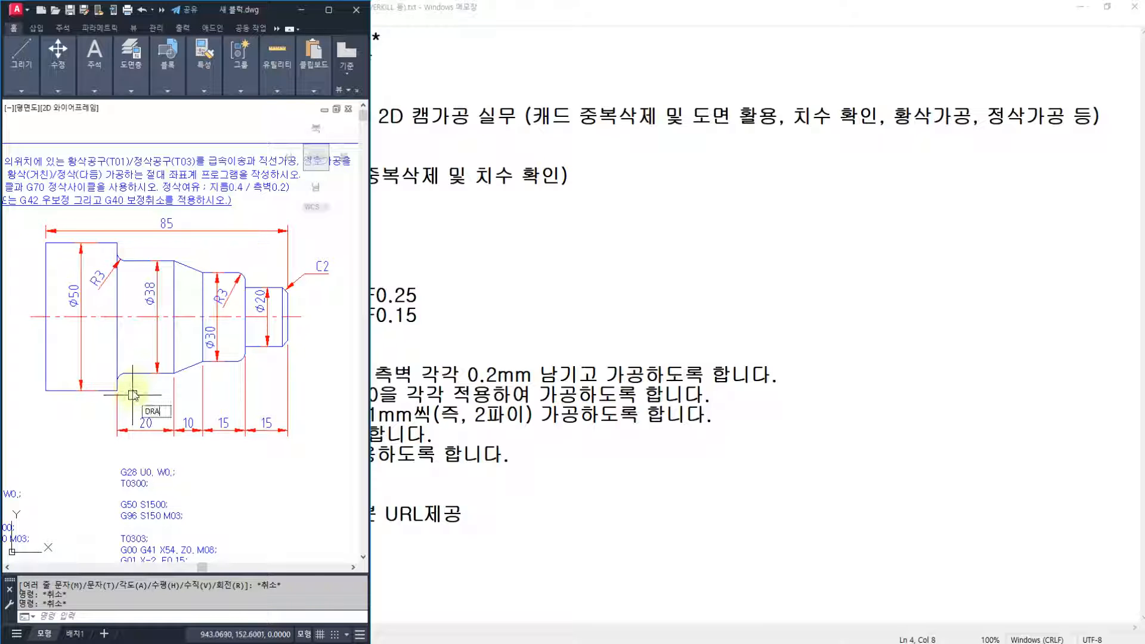
- Measure the lower fillet between the Ø50 and Ø38 sections with a trial radius dimension, without placing it
text(DRA)
key(Return)
scroll(126, 377, up, 2)
click(118, 370)
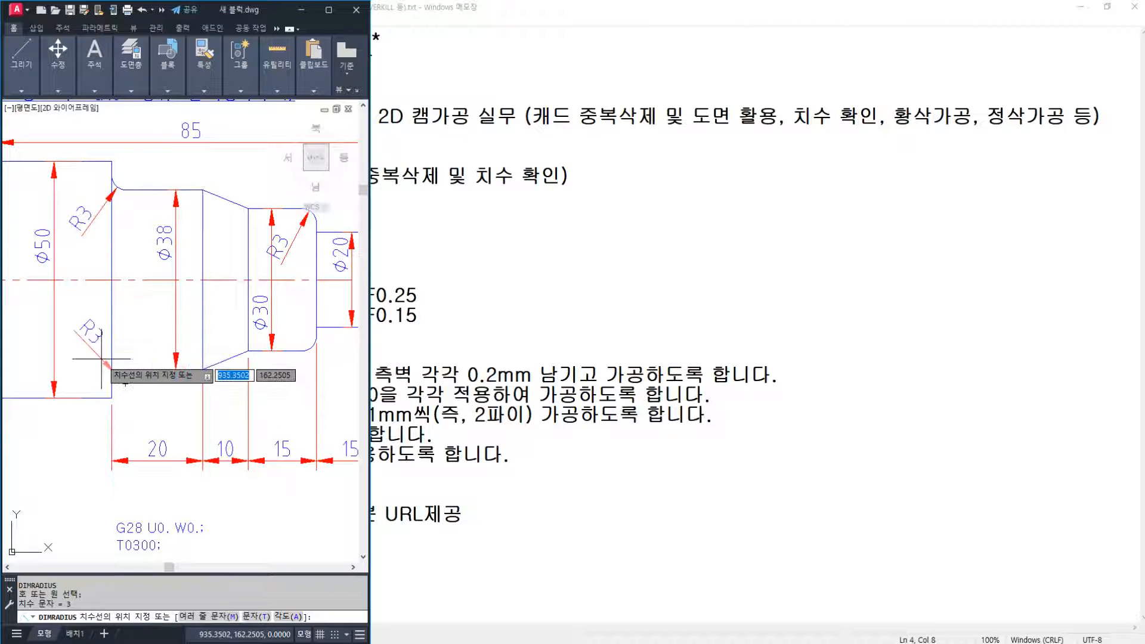
key(Escape)
key(Escape)
- Measure the lower corner fillet on the right end of the Ø30 section with a trial radius dimension, without placing it
middle_drag(196, 345, 105, 344)
key(Return)
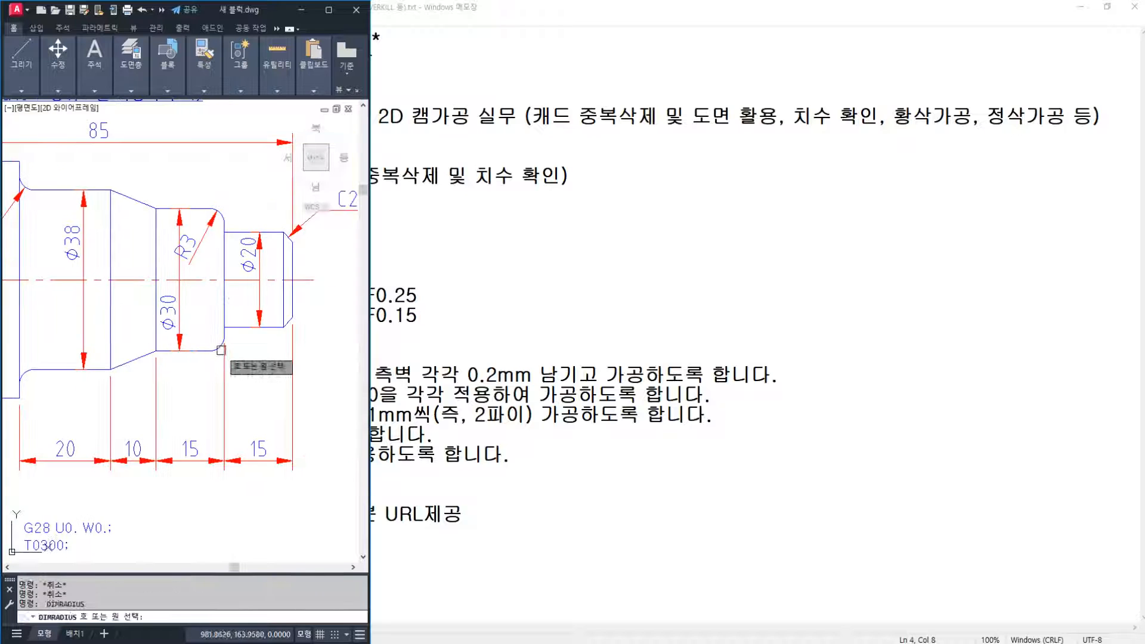
click(221, 350)
click(218, 347)
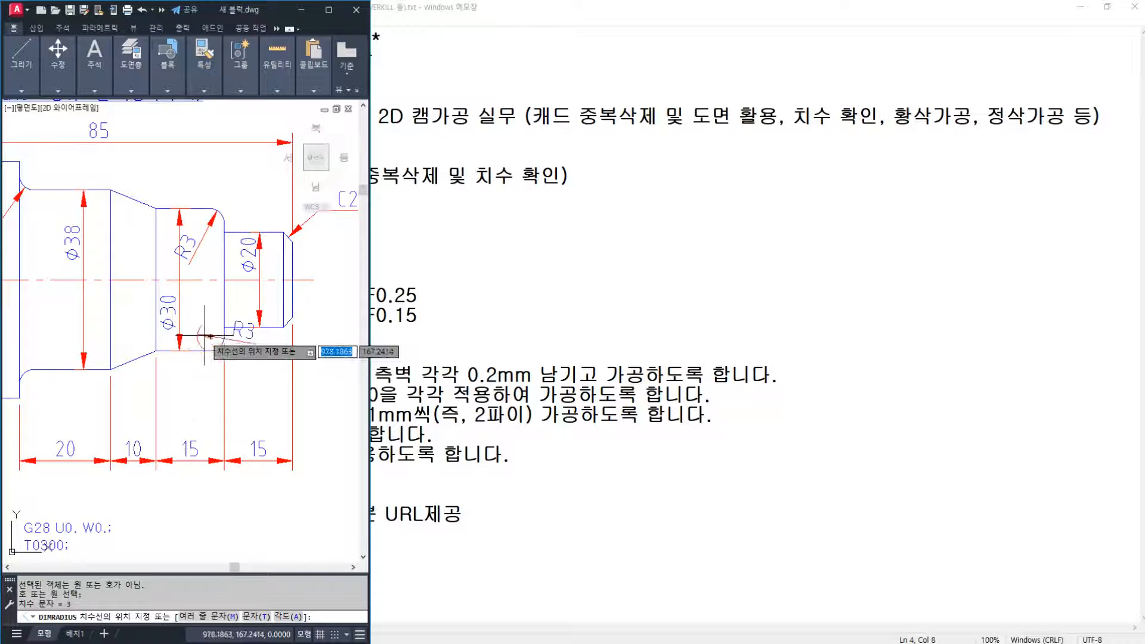
key(Escape)
- Measure the upper C2 chamfer at the part's right end with a trial linear dimension between its two corners
scroll(210, 337, down, 3)
scroll(239, 295, up, 4)
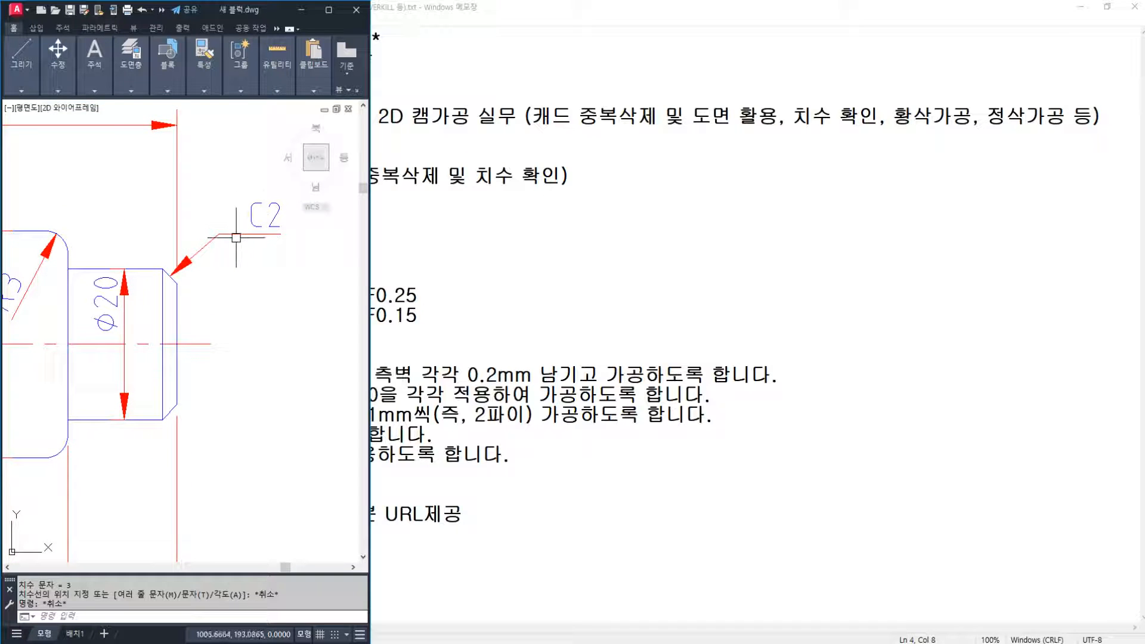
text(LI)
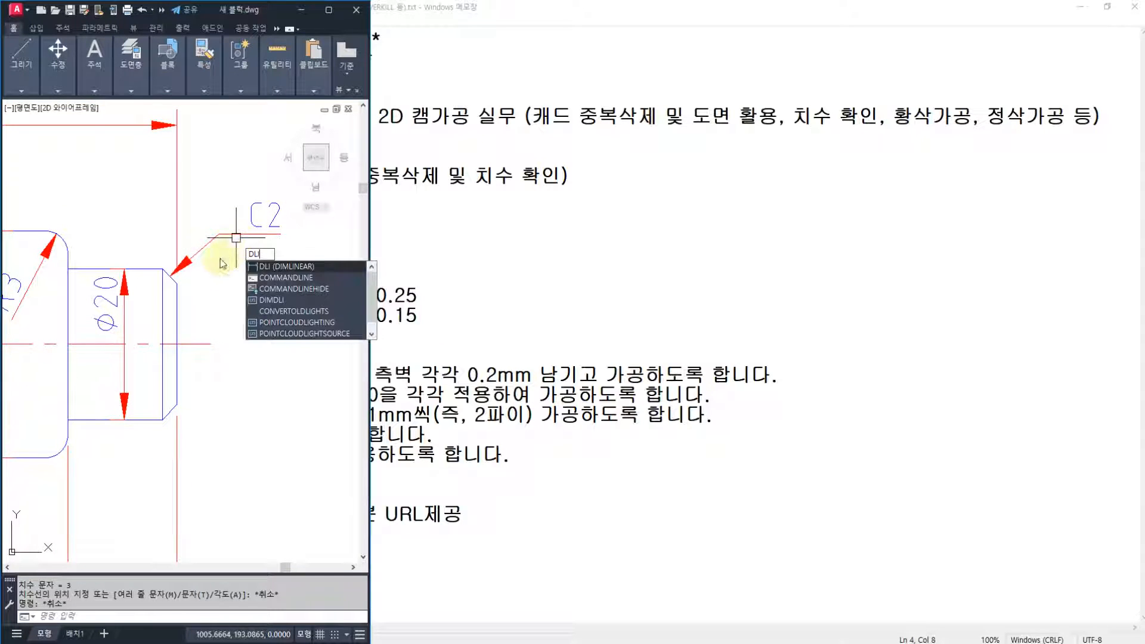
key(Return)
click(176, 284)
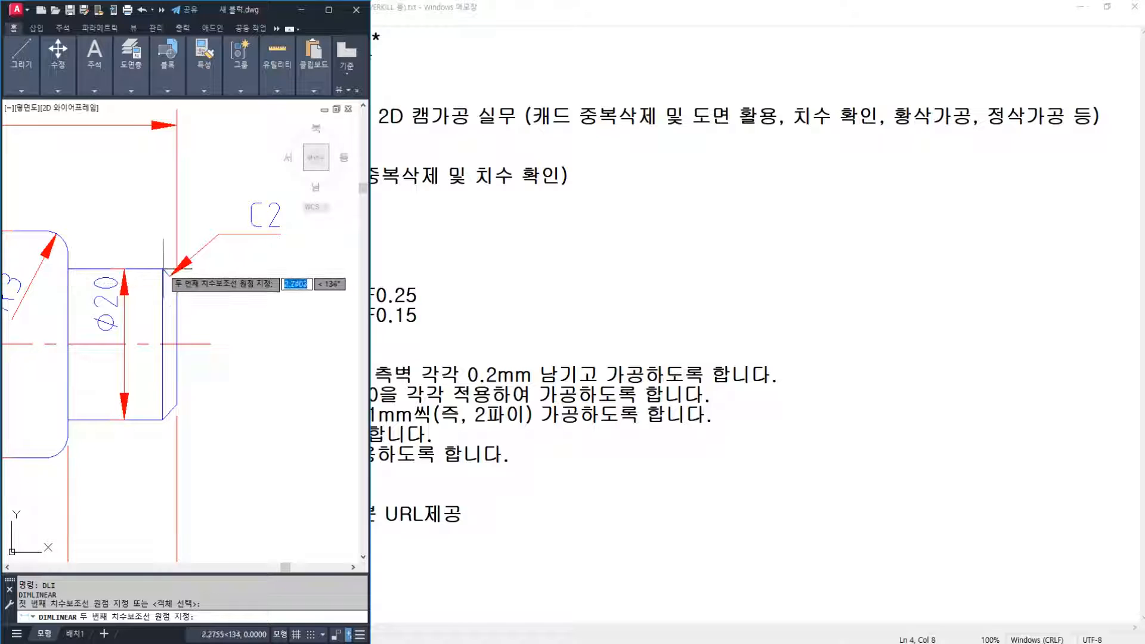
click(162, 269)
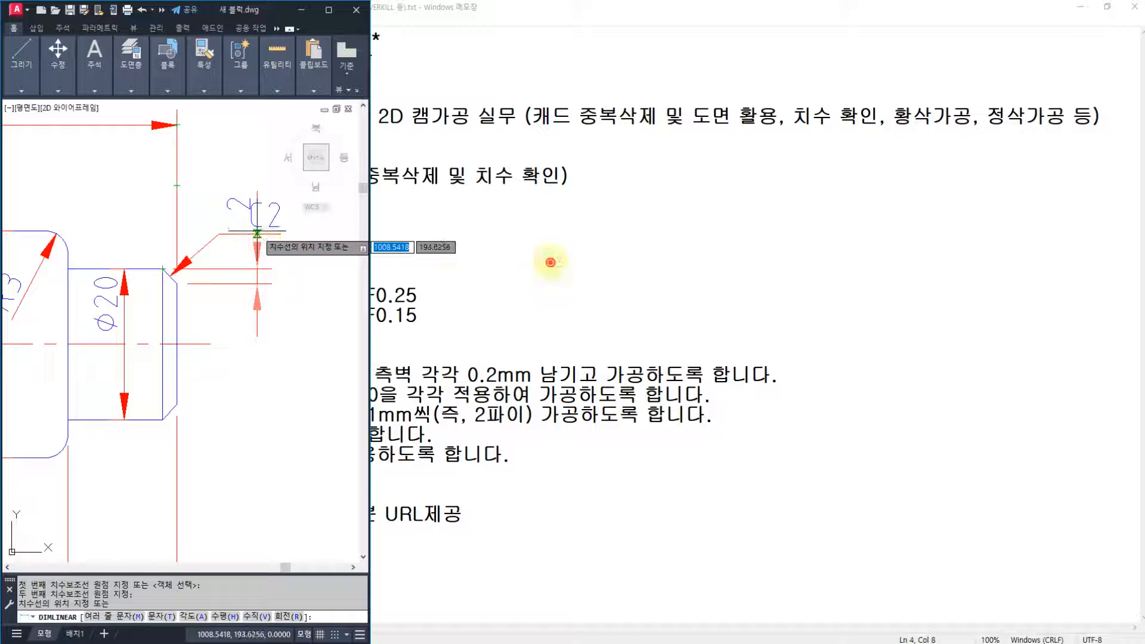
mouse_move(549, 262)
mouse_down()
mouse_move(634, 256)
mouse_move(630, 334)
mouse_up()
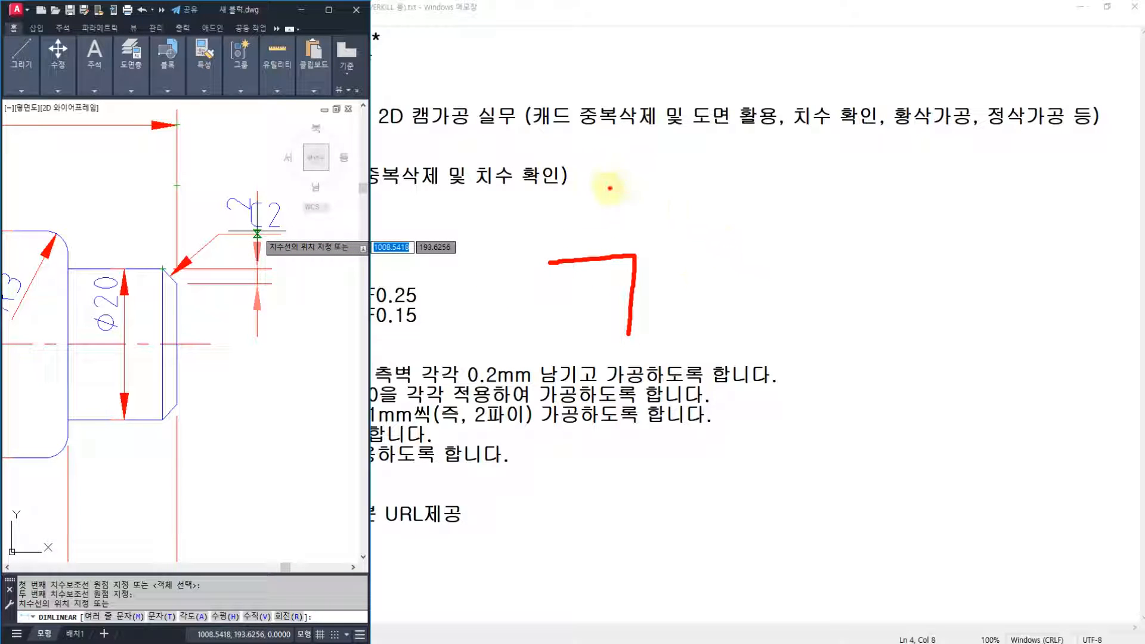
mouse_move(608, 188)
mouse_down()
mouse_move(754, 194)
mouse_move(832, 248)
mouse_move(842, 422)
mouse_up()
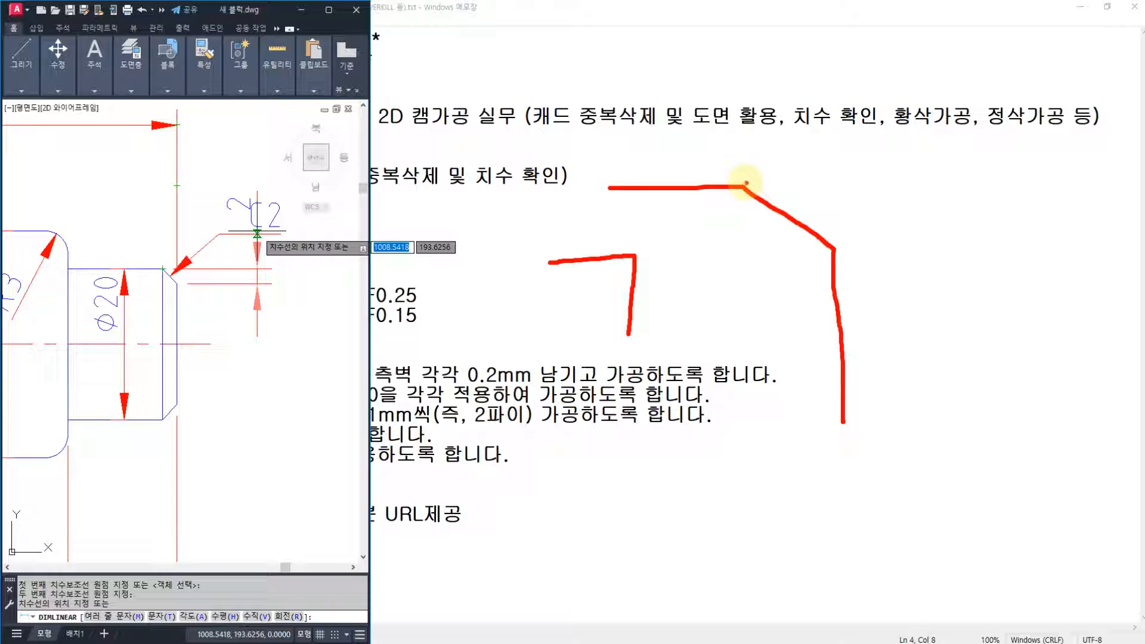
mouse_move(746, 183)
mouse_down()
mouse_move(824, 180)
mouse_move(769, 200)
mouse_move(726, 312)
mouse_move(775, 305)
mouse_up()
drag(790, 292, 807, 306)
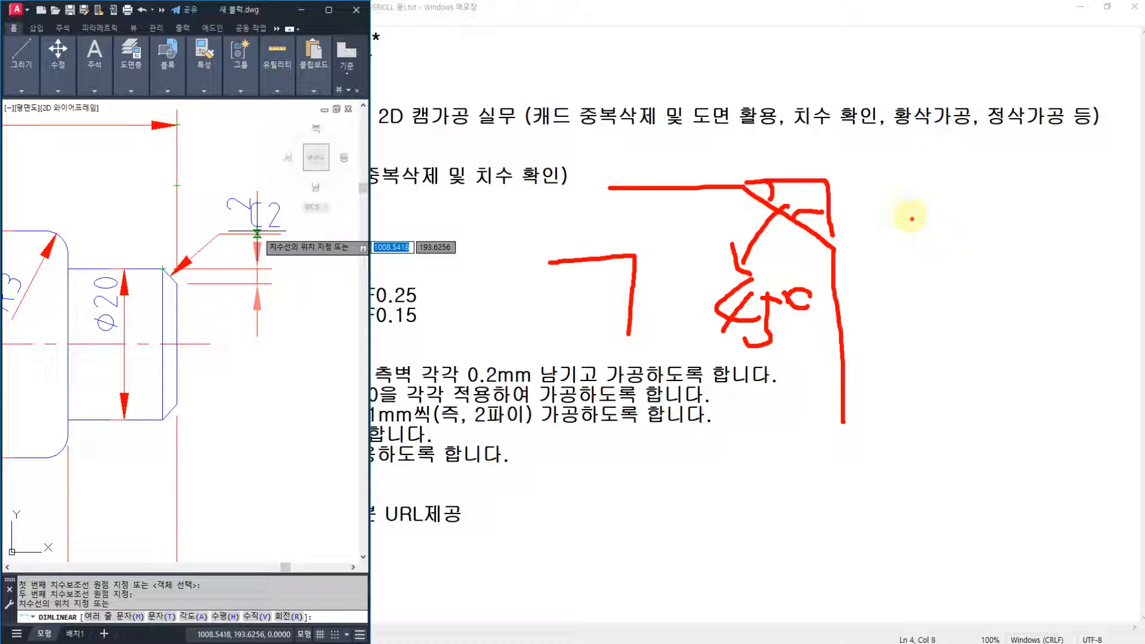
drag(735, 126, 745, 189)
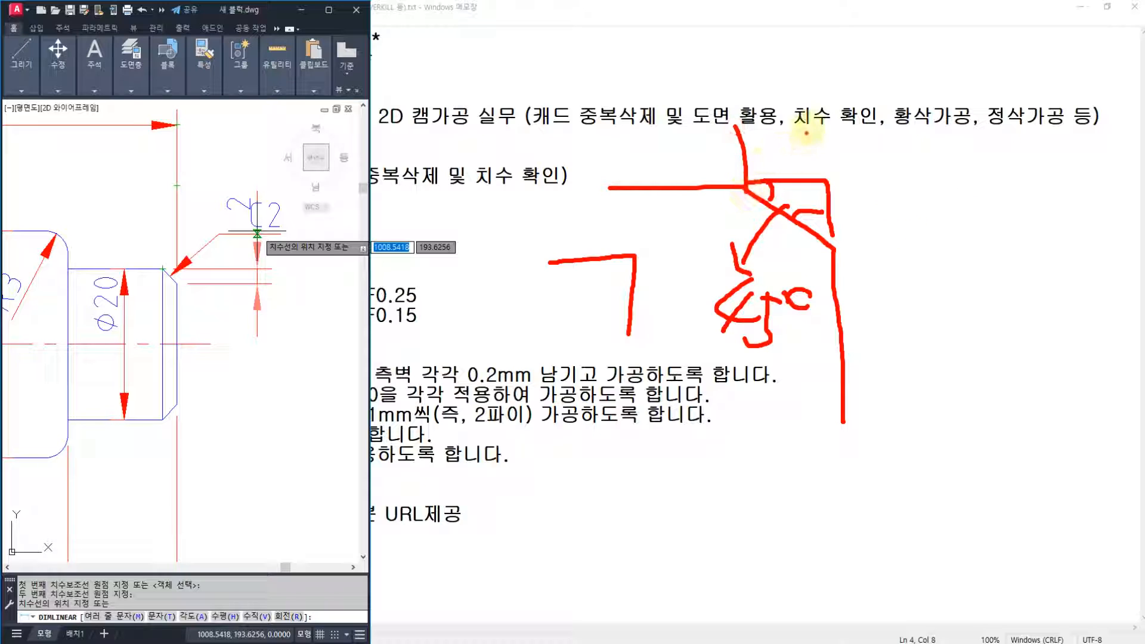
mouse_move(824, 112)
mouse_down()
mouse_move(829, 175)
mouse_move(937, 172)
mouse_up()
drag(838, 245, 894, 249)
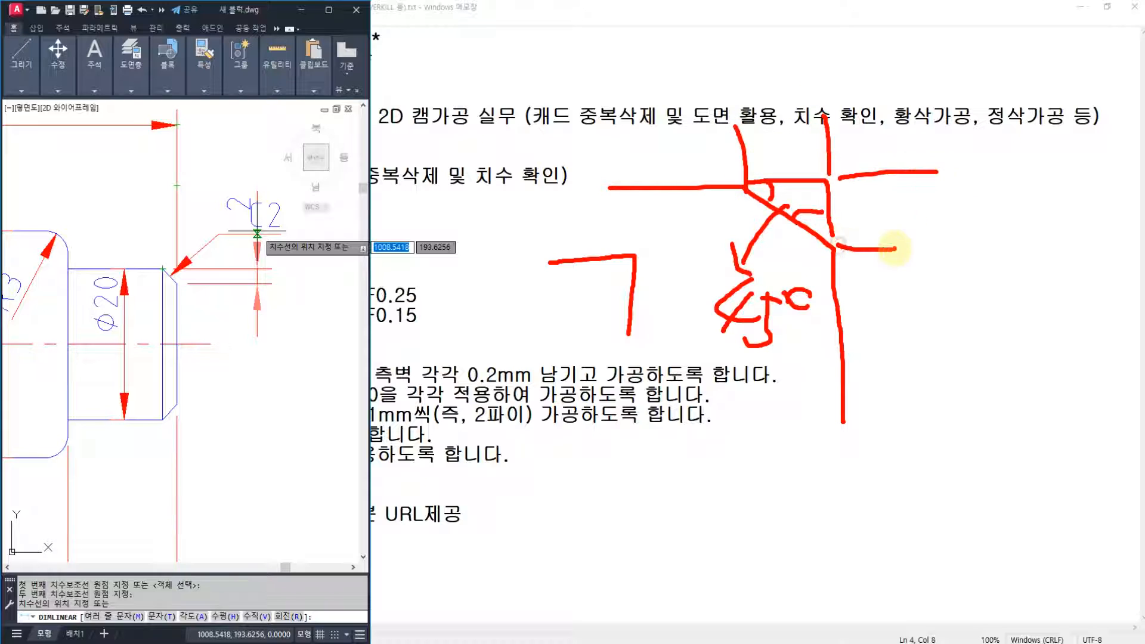
drag(895, 198, 906, 220)
drag(777, 127, 841, 156)
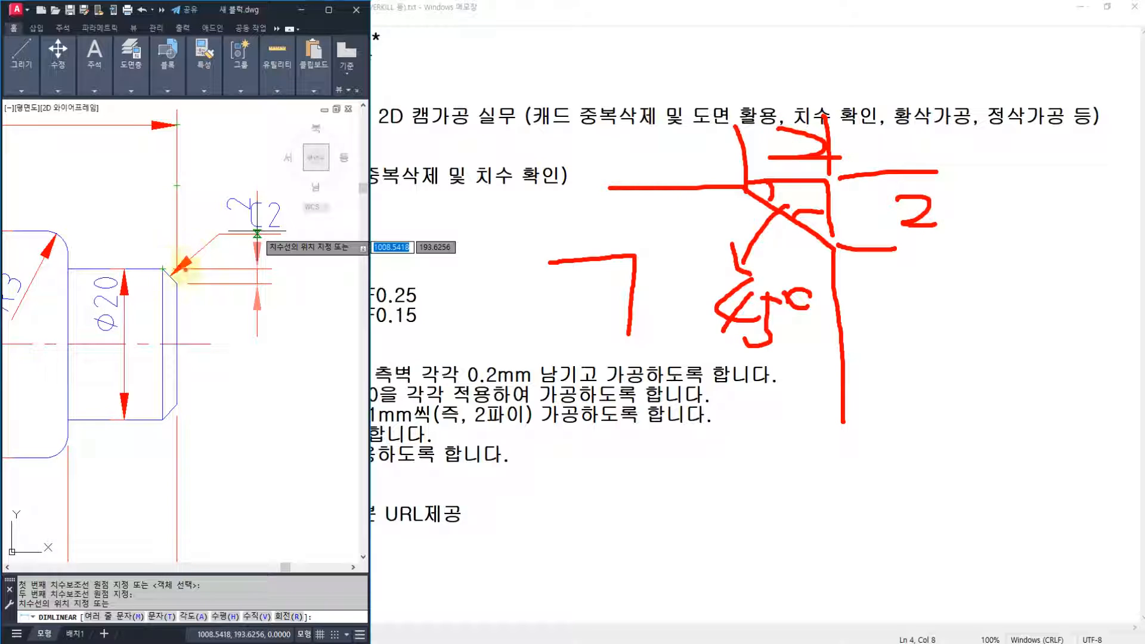
- Cancel the chamfer dimension and measure the diameter of the right-end section with a trial linear dimension
key(Escape)
scroll(352, 239, down, 4)
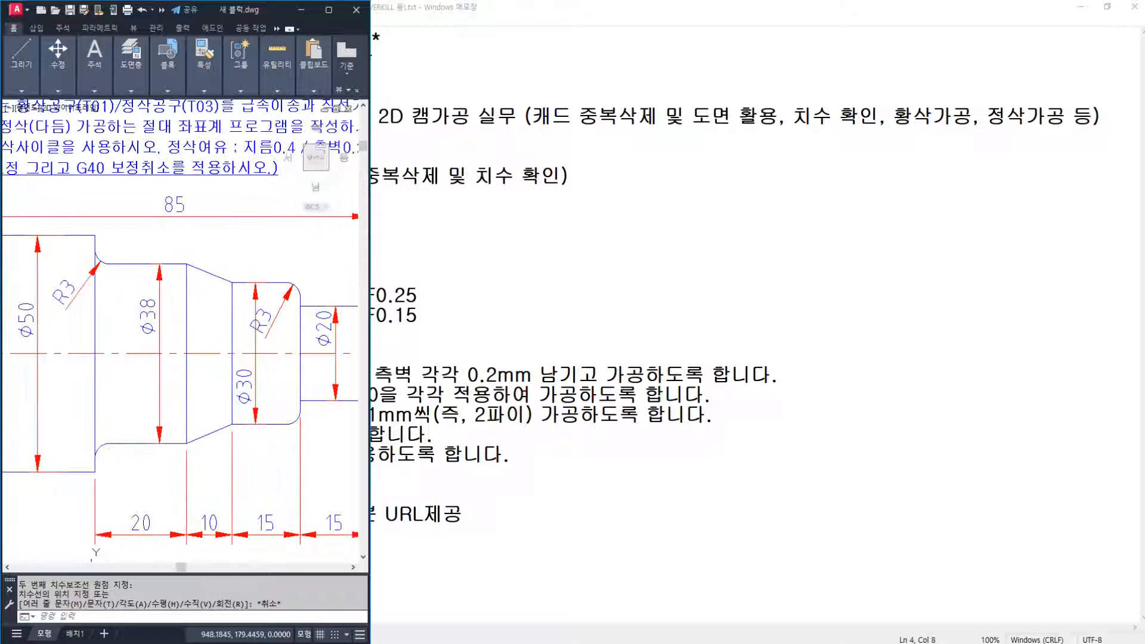
mouse_move(92, 333)
middle_down()
mouse_move(126, 327)
mouse_move(68, 339)
middle_up()
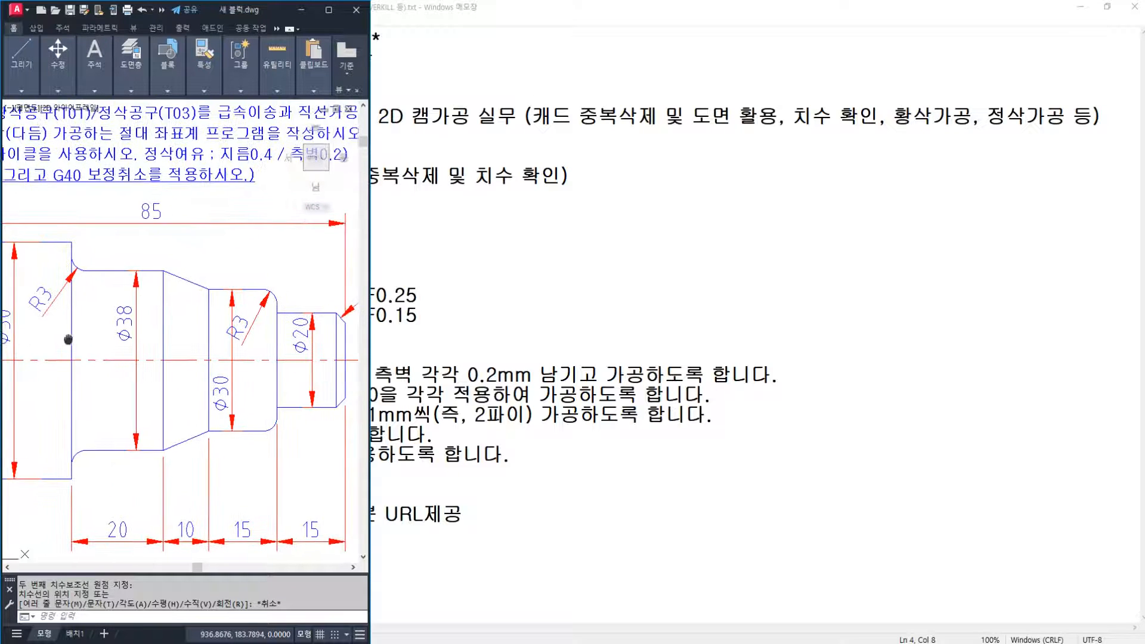
text(DLI)
key(Return)
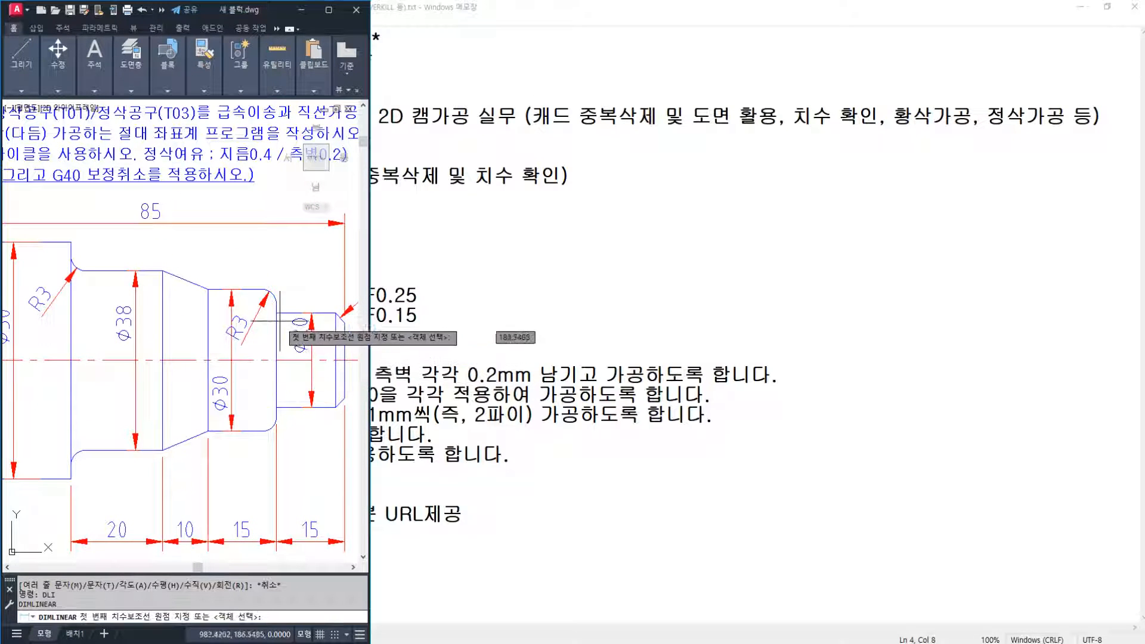
click(285, 313)
click(285, 408)
key(Escape)
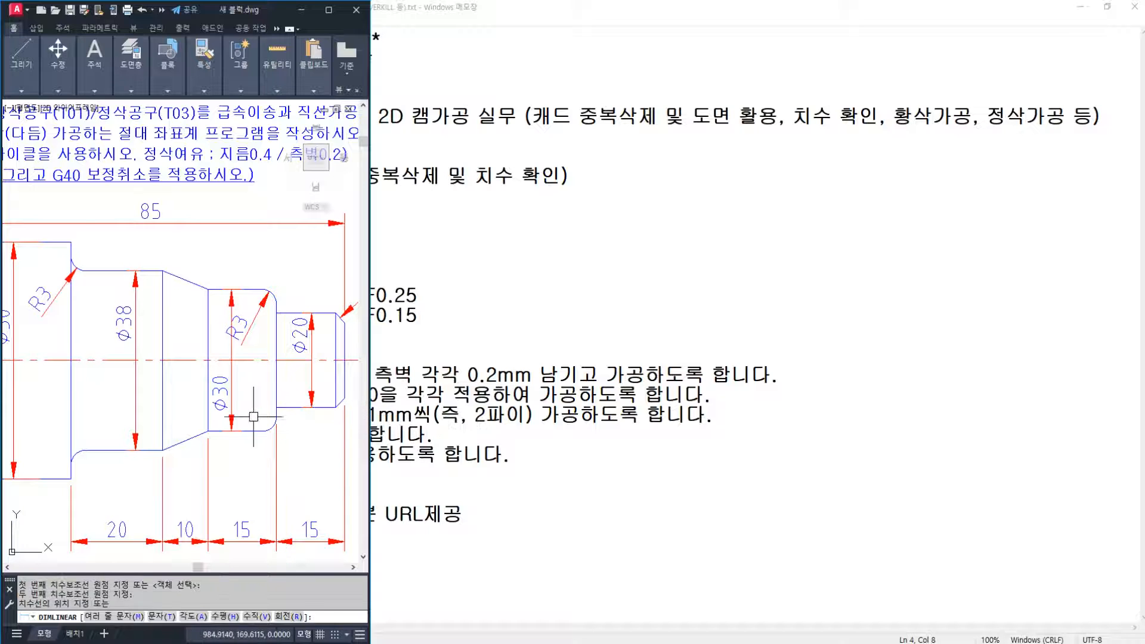
- Measure the diameters of the two cylindrical sections on either side of the taper with trial linear dimensions, without placing them
key(Return)
click(231, 430)
key(Escape)
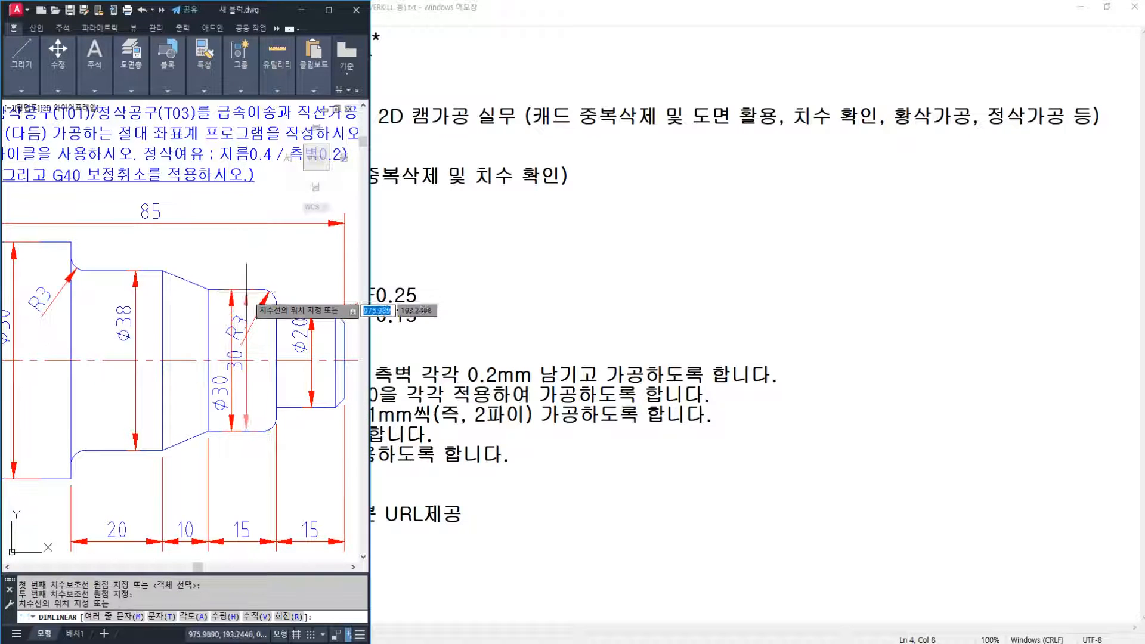
key(Return)
click(141, 278)
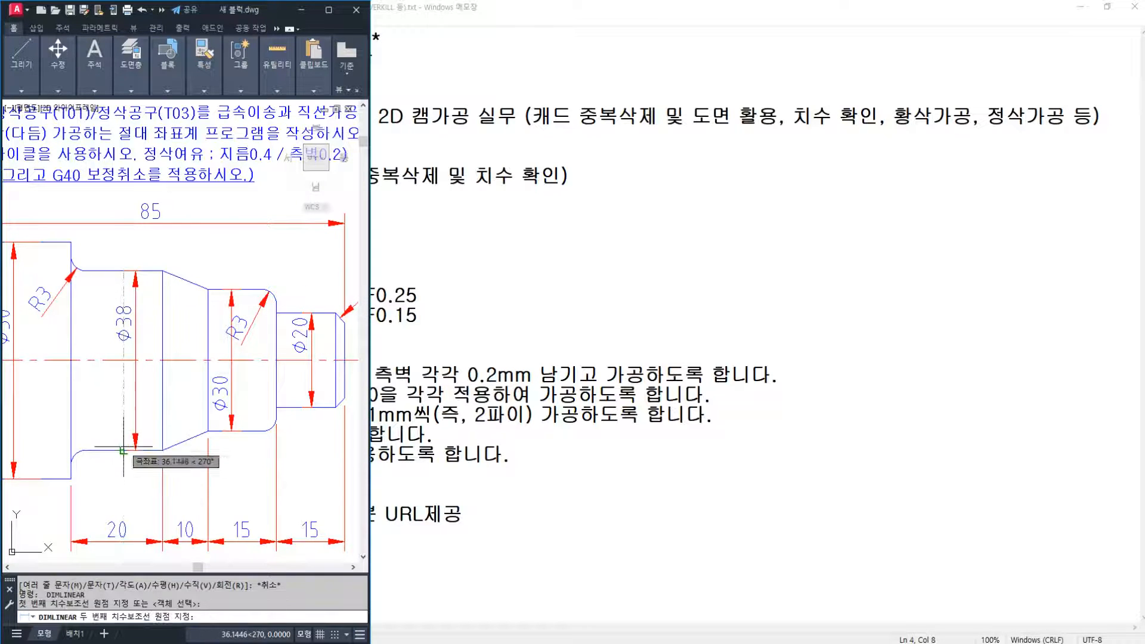
click(142, 449)
key(Escape)
key(Escape)
- Measure the diameter of the large left-end section between its upper and lower edges with a trial linear dimension, without placing it
key(Return)
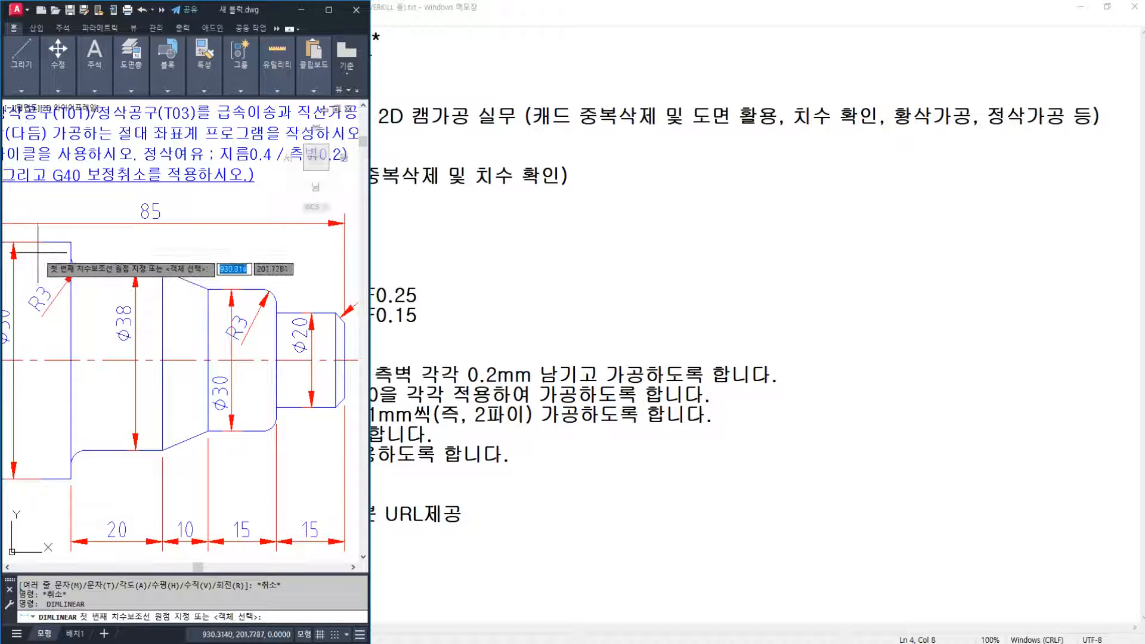
click(42, 243)
click(43, 479)
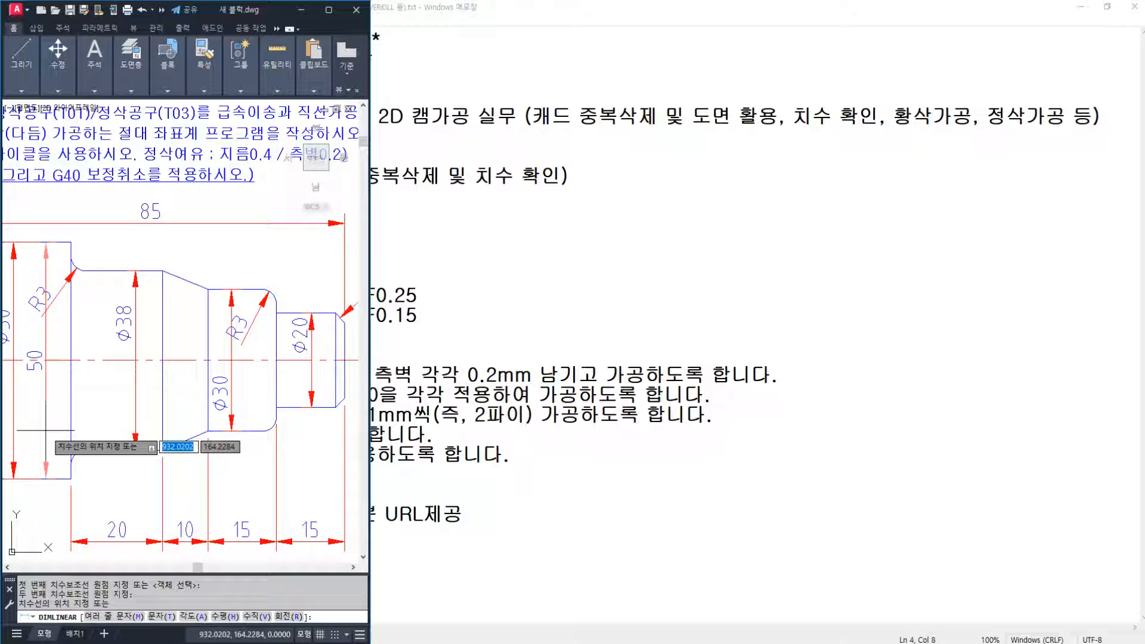
key(Escape)
scroll(89, 371, down, 2)
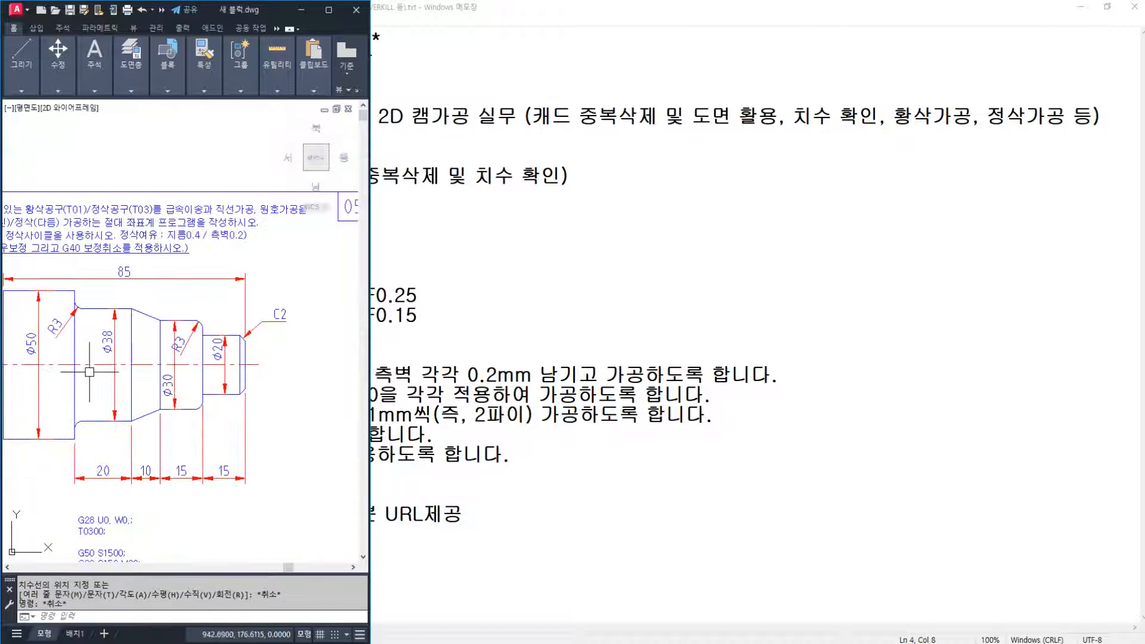
middle_drag(89, 373, 121, 364)
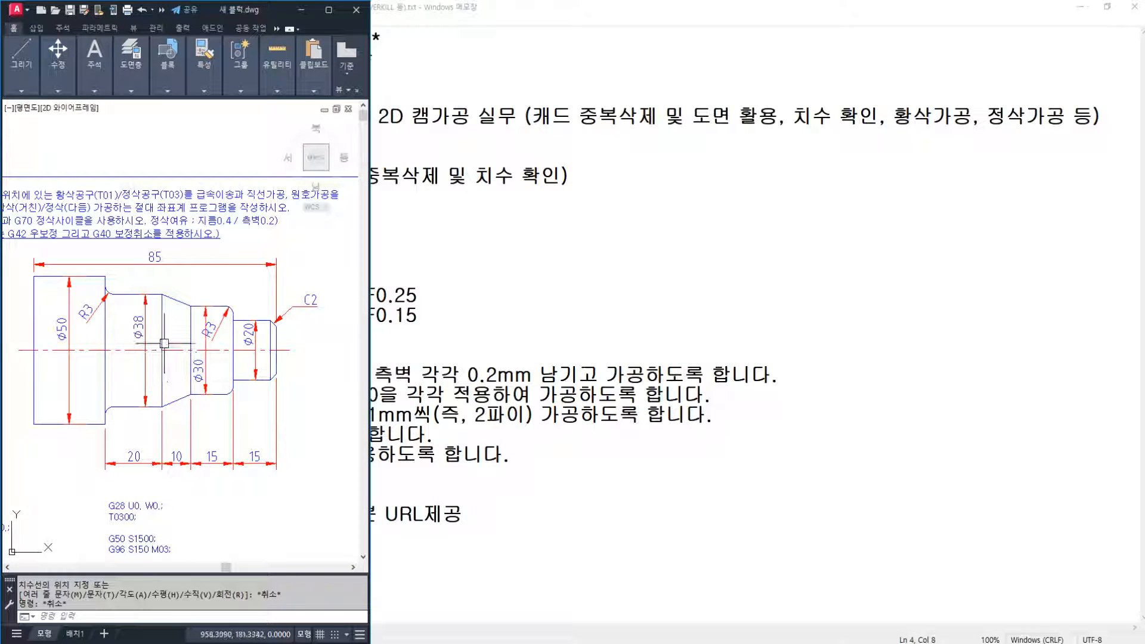
scroll(164, 344, up, 2)
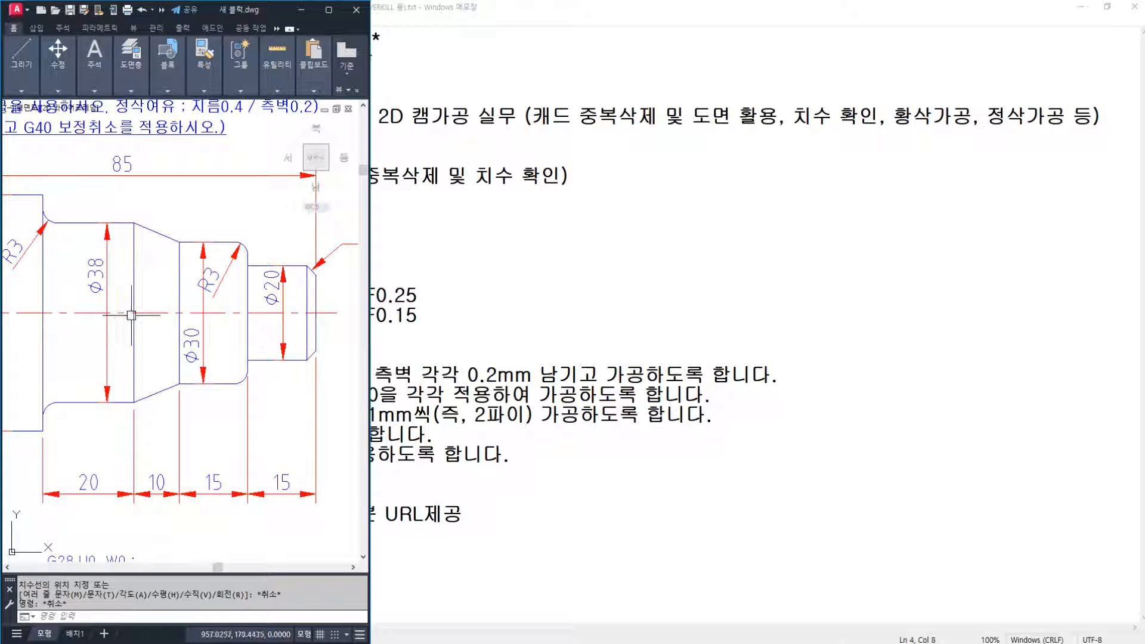
key(Escape)
middle_drag(141, 283, 138, 327)
key(Escape)
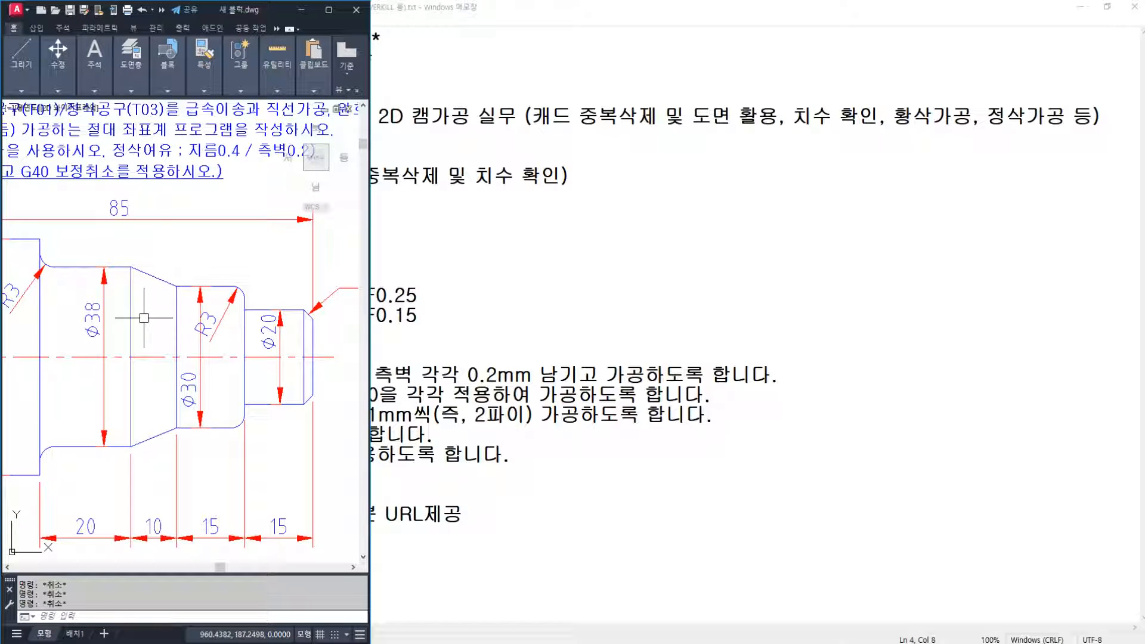
drag(163, 288, 590, 220)
drag(564, 192, 594, 259)
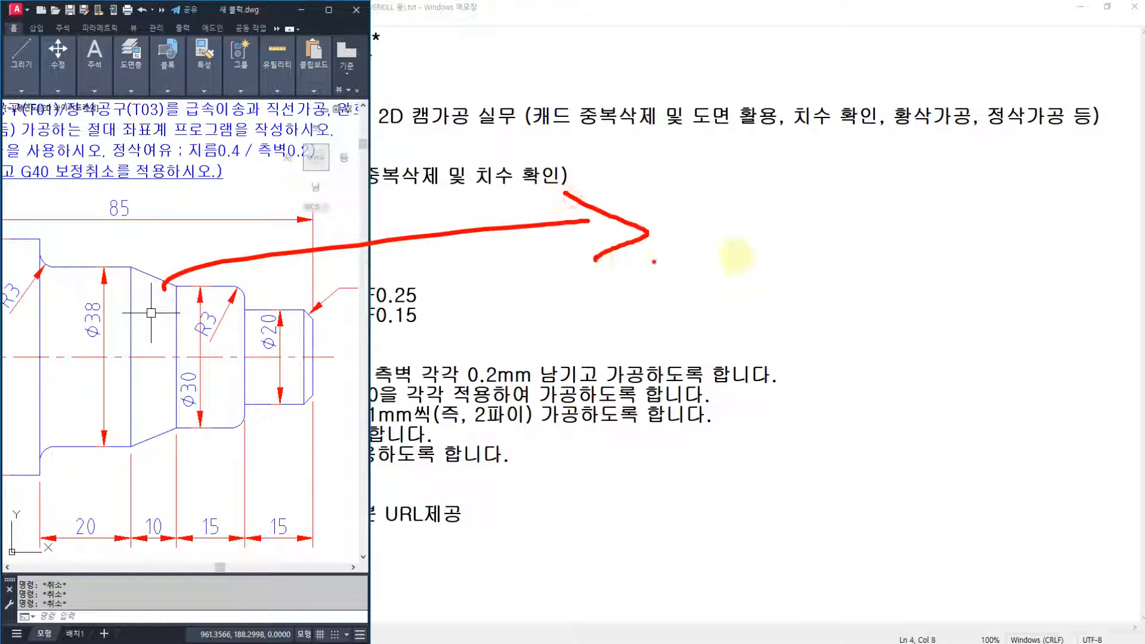
drag(807, 193, 781, 298)
click(838, 216)
click(839, 263)
mouse_move(891, 201)
mouse_down()
mouse_move(874, 288)
mouse_move(938, 171)
mouse_move(858, 369)
mouse_move(905, 357)
mouse_up()
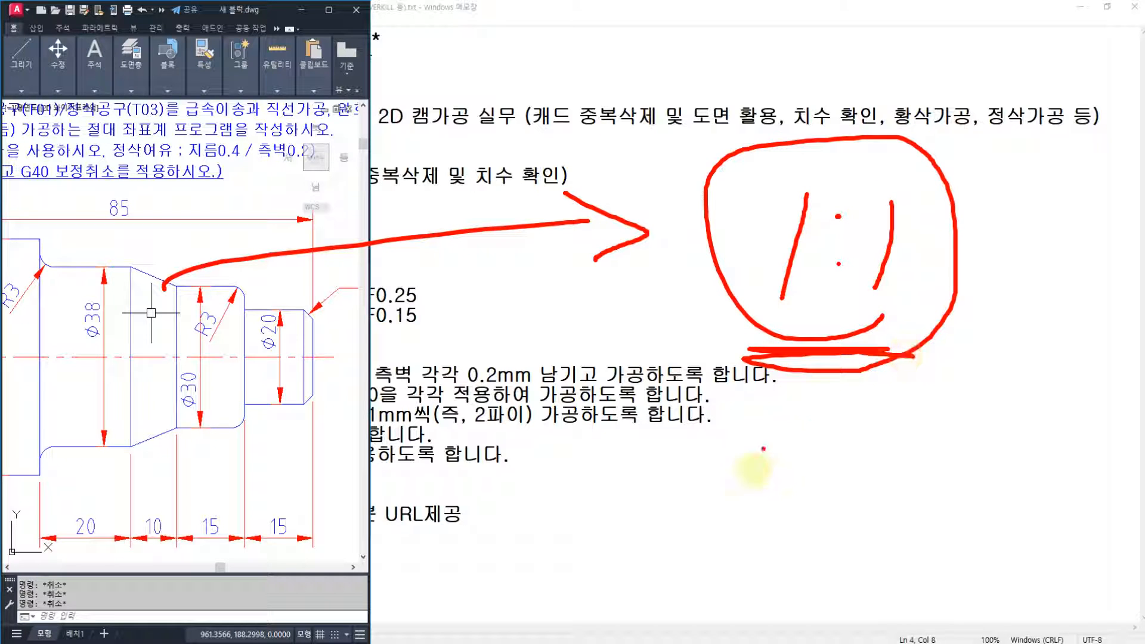
drag(764, 448, 725, 518)
mouse_move(744, 458)
mouse_down()
mouse_move(767, 518)
mouse_move(821, 444)
mouse_move(835, 507)
mouse_move(812, 525)
mouse_move(869, 473)
mouse_move(840, 536)
mouse_up()
click(838, 477)
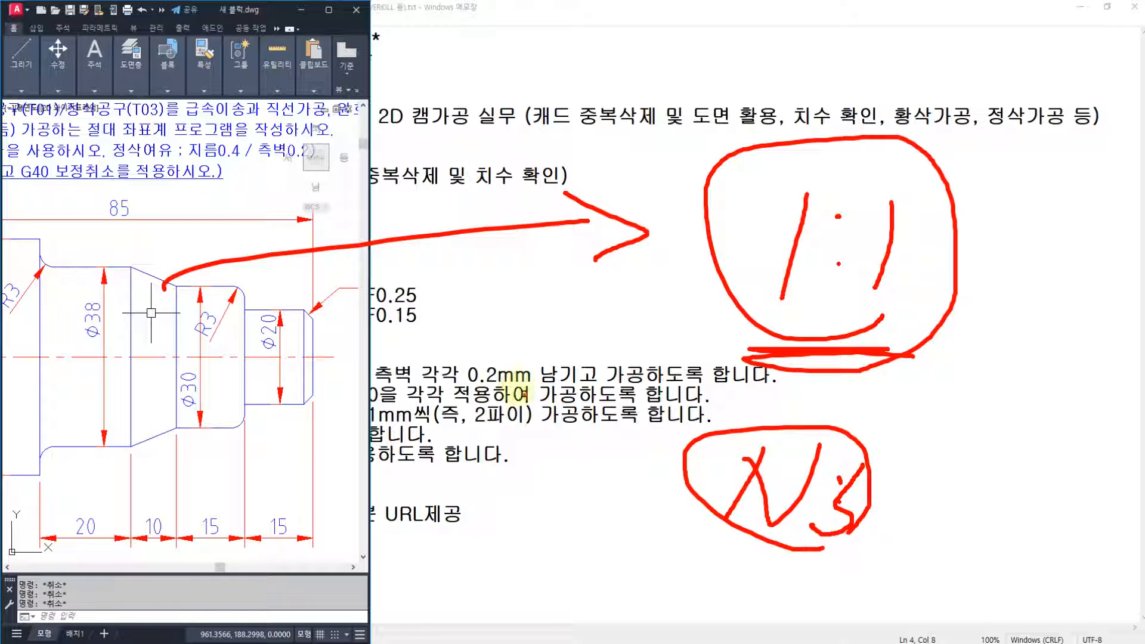
mouse_move(458, 382)
mouse_down()
mouse_move(501, 418)
mouse_move(550, 431)
mouse_up()
click(565, 398)
click(579, 430)
drag(628, 382, 629, 473)
click(538, 501)
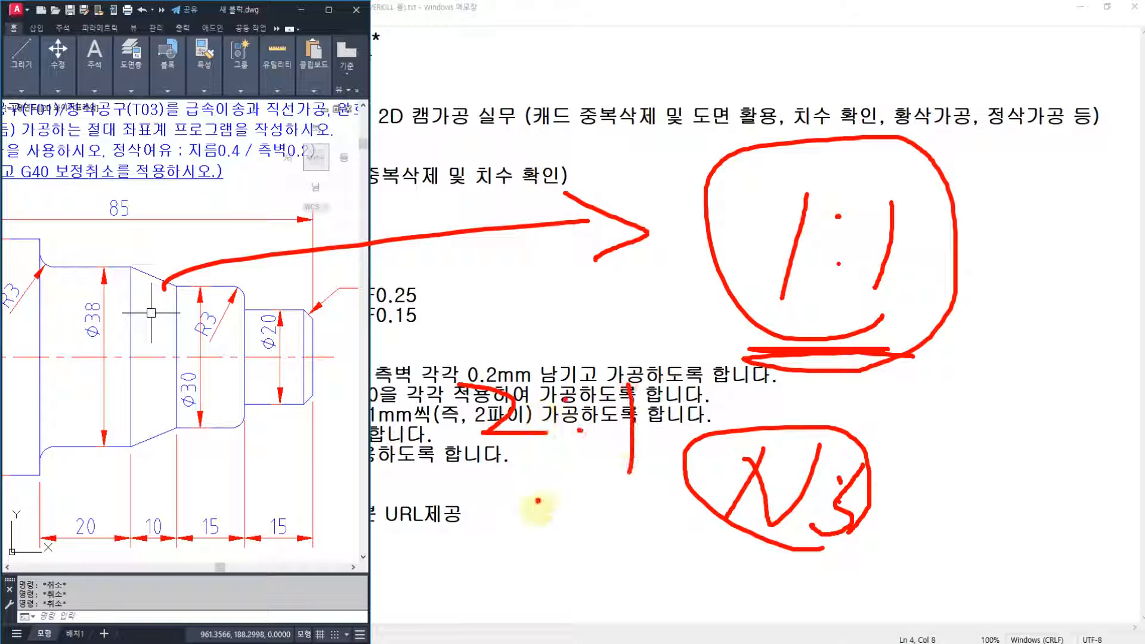
drag(538, 501, 533, 551)
click(592, 512)
click(583, 539)
mouse_move(612, 516)
mouse_down()
mouse_move(624, 525)
mouse_move(536, 483)
mouse_move(626, 337)
mouse_move(590, 477)
mouse_move(639, 545)
mouse_up()
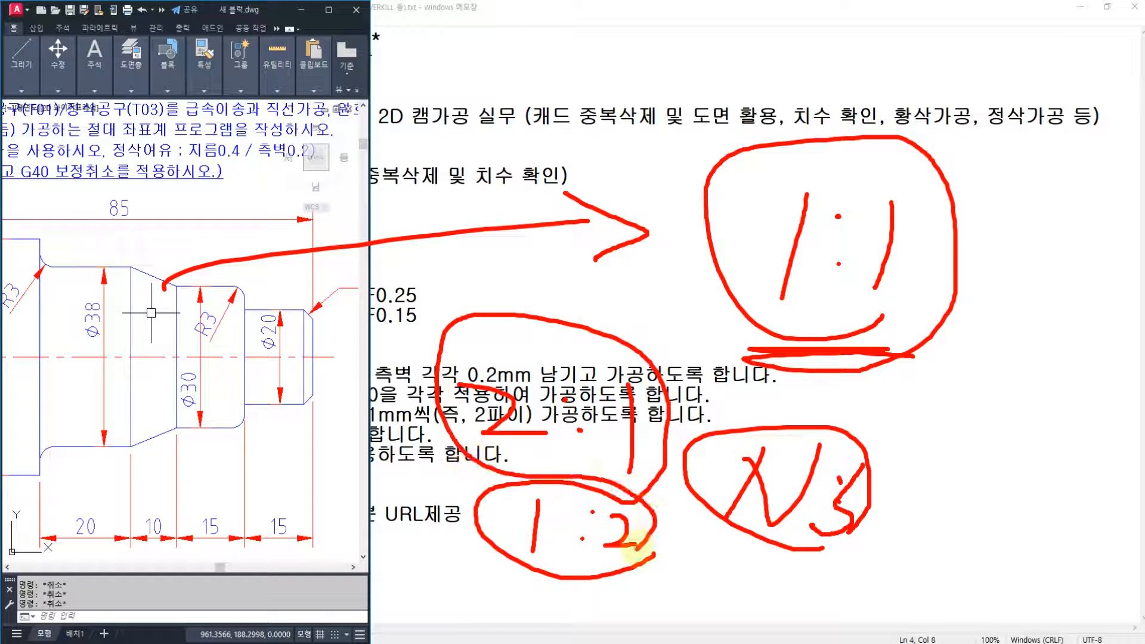
drag(684, 299, 524, 515)
drag(525, 316, 668, 511)
drag(771, 420, 718, 514)
drag(734, 444, 822, 524)
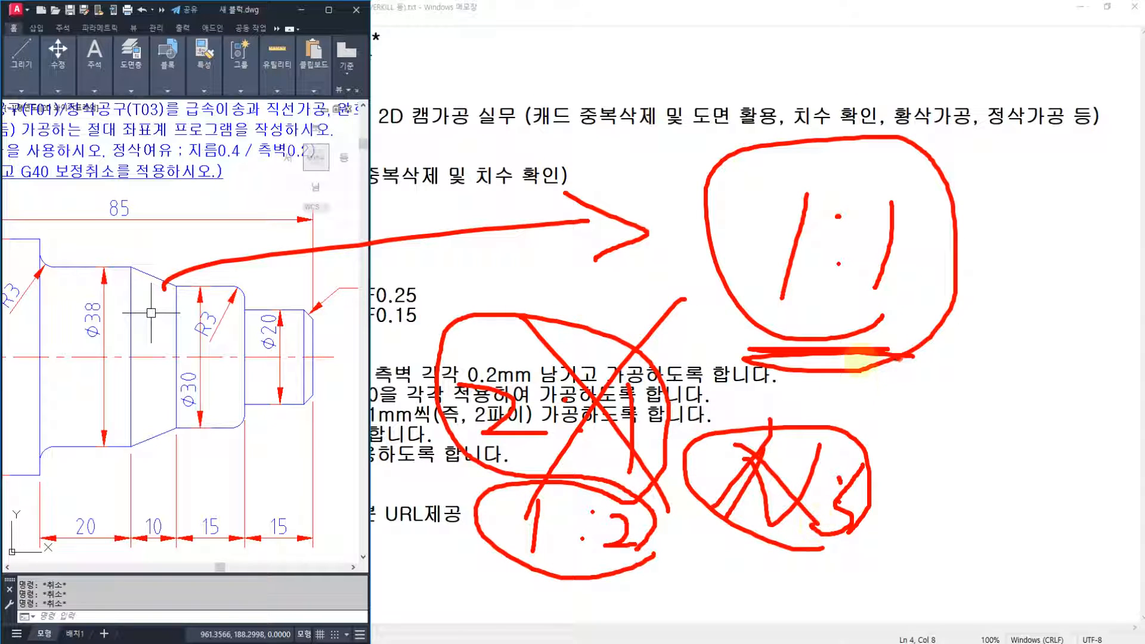
mouse_move(857, 358)
mouse_down()
mouse_move(913, 174)
mouse_move(724, 326)
mouse_move(942, 153)
mouse_move(914, 332)
mouse_up()
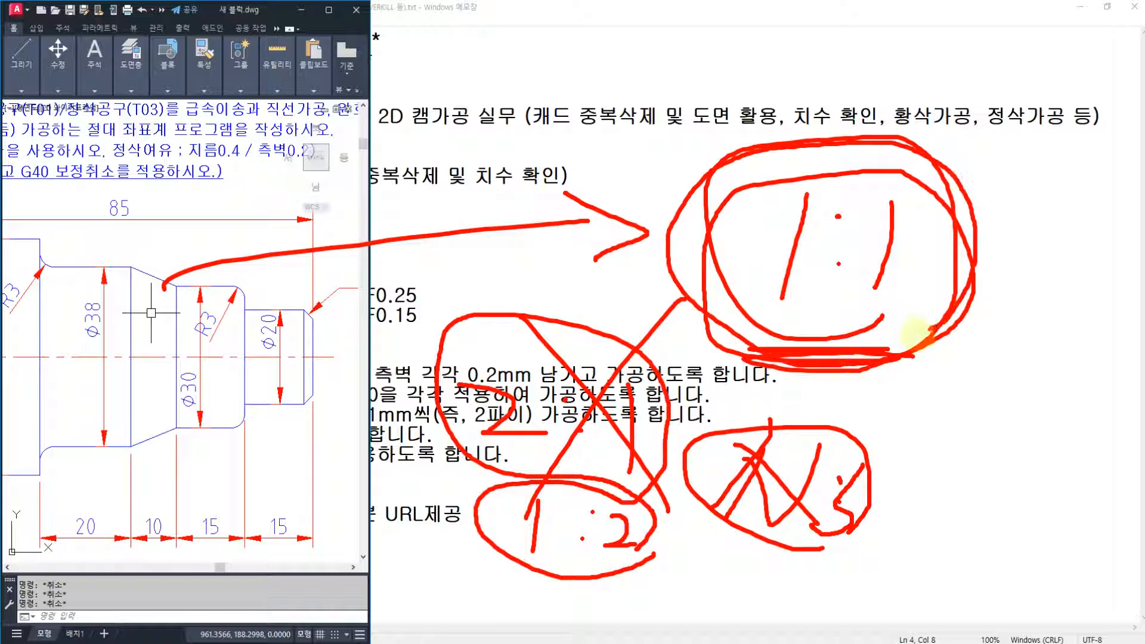
mouse_move(715, 138)
mouse_down()
mouse_move(739, 90)
mouse_move(715, 164)
mouse_move(752, 47)
mouse_up()
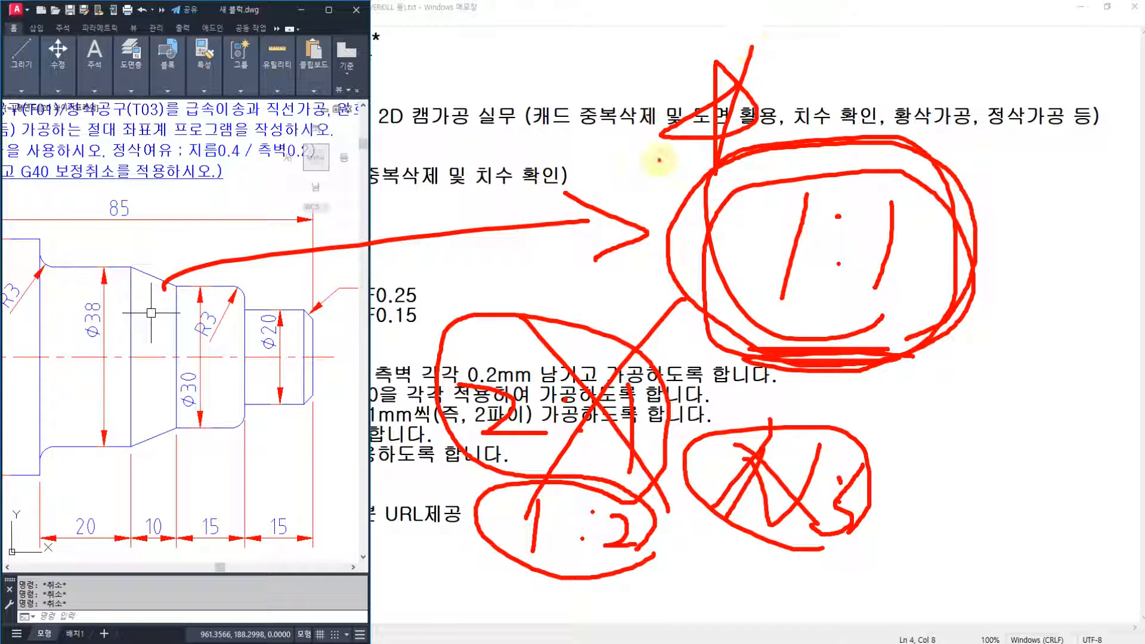
key(Escape)
- Run OVERKILL on the whole dimensioned part view with the default 0.000001 tolerance to delete duplicate objects
scroll(192, 254, down, 2)
middle_drag(168, 312, 182, 328)
text(OVER)
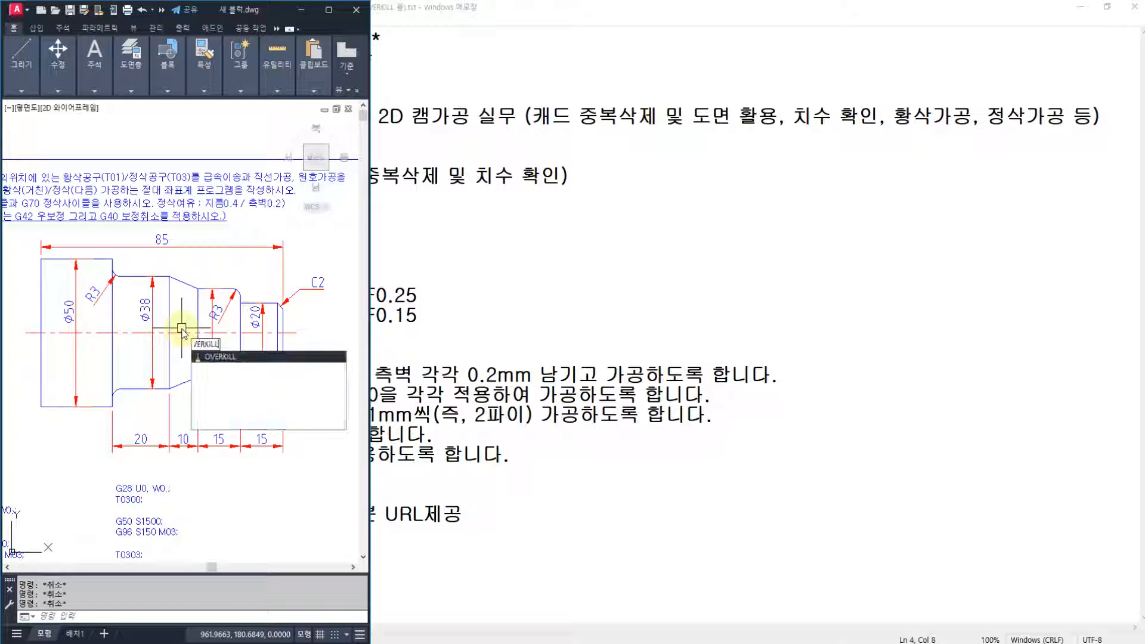
text(KIL)
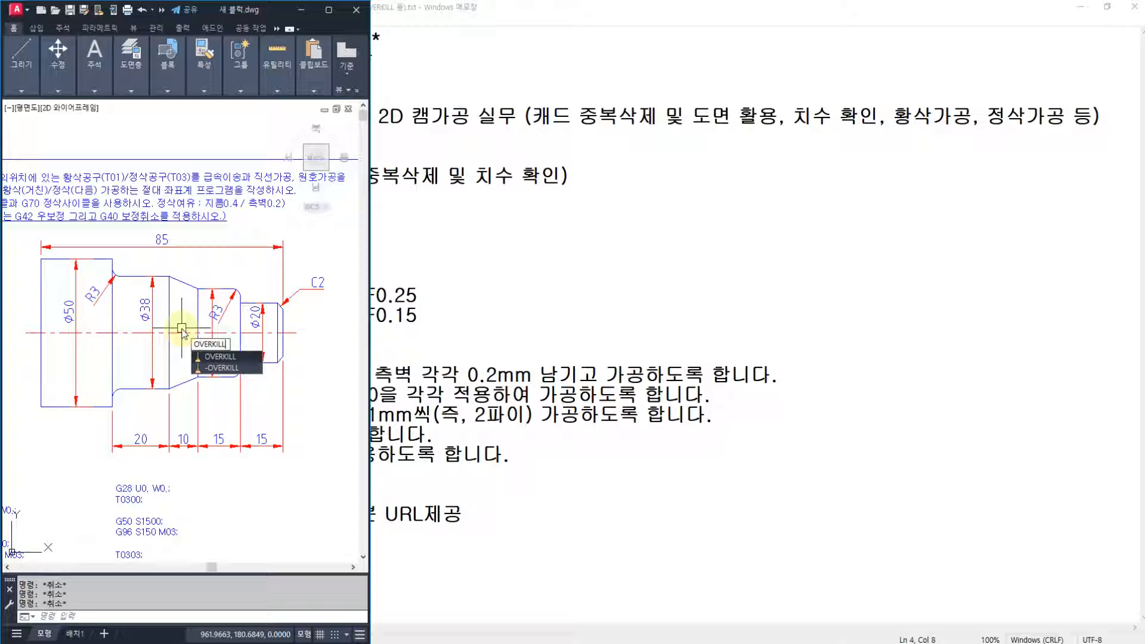
key(Return)
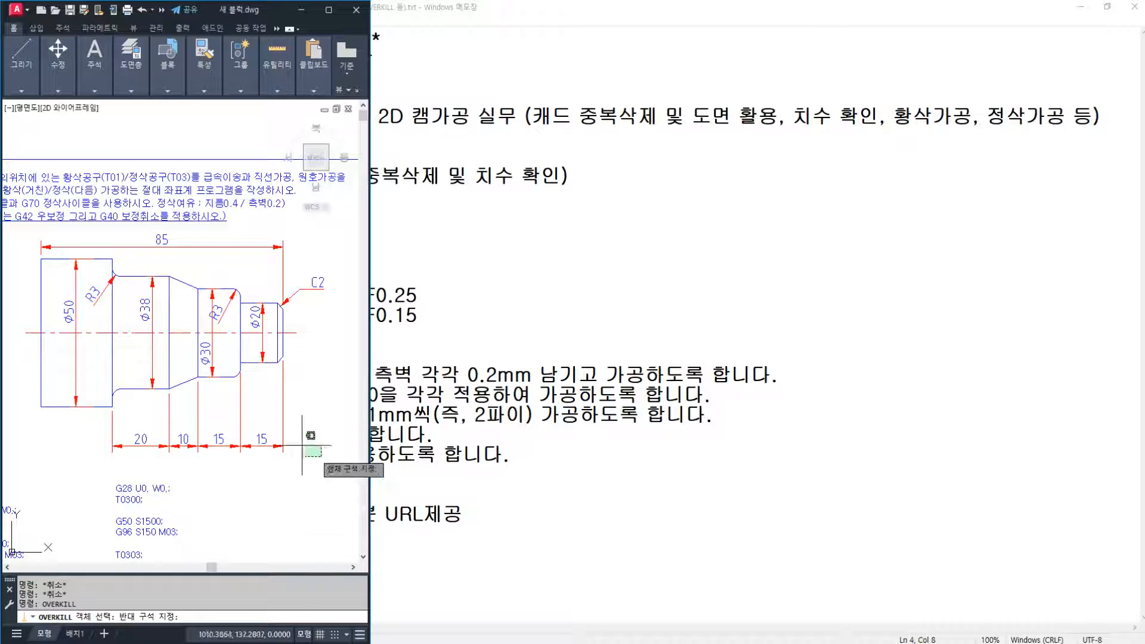
click(321, 456)
click(40, 240)
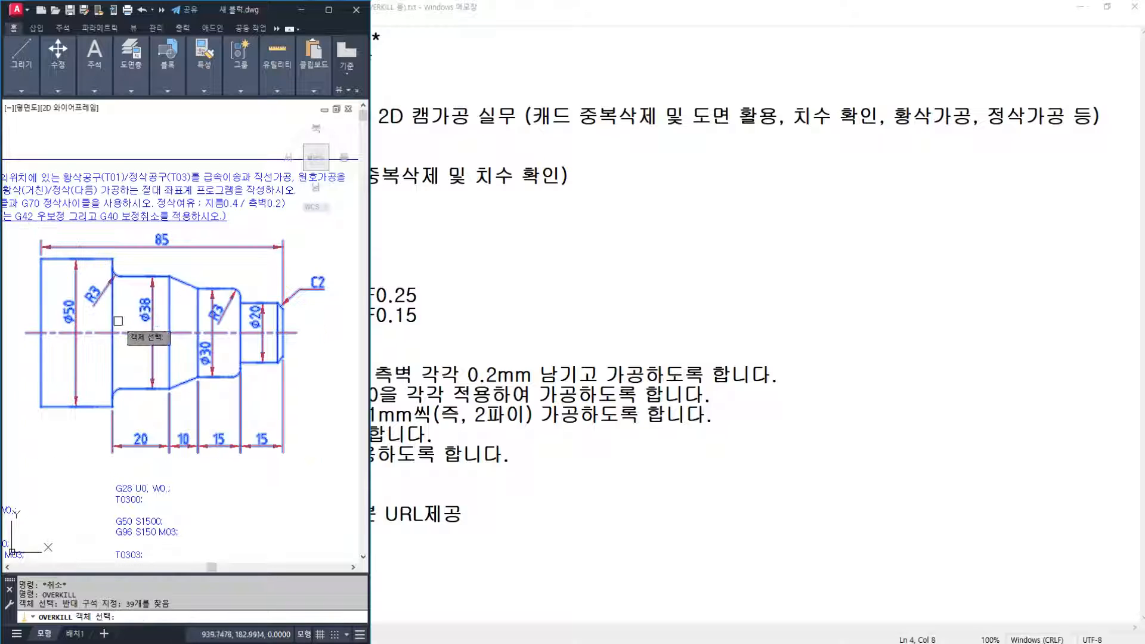
key(Return)
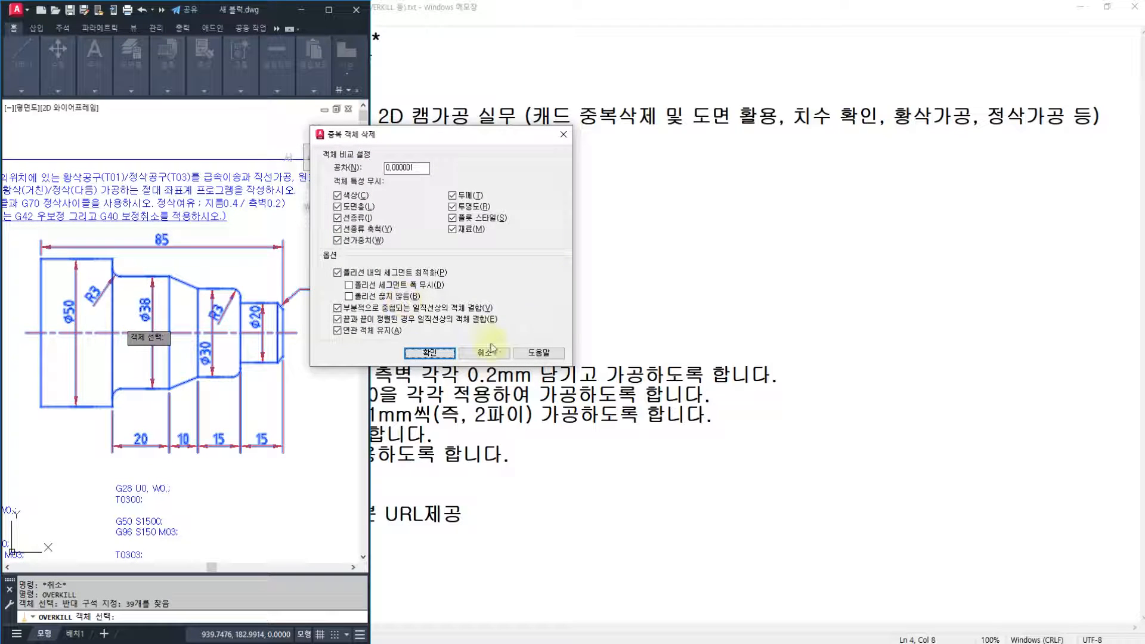
click(429, 353)
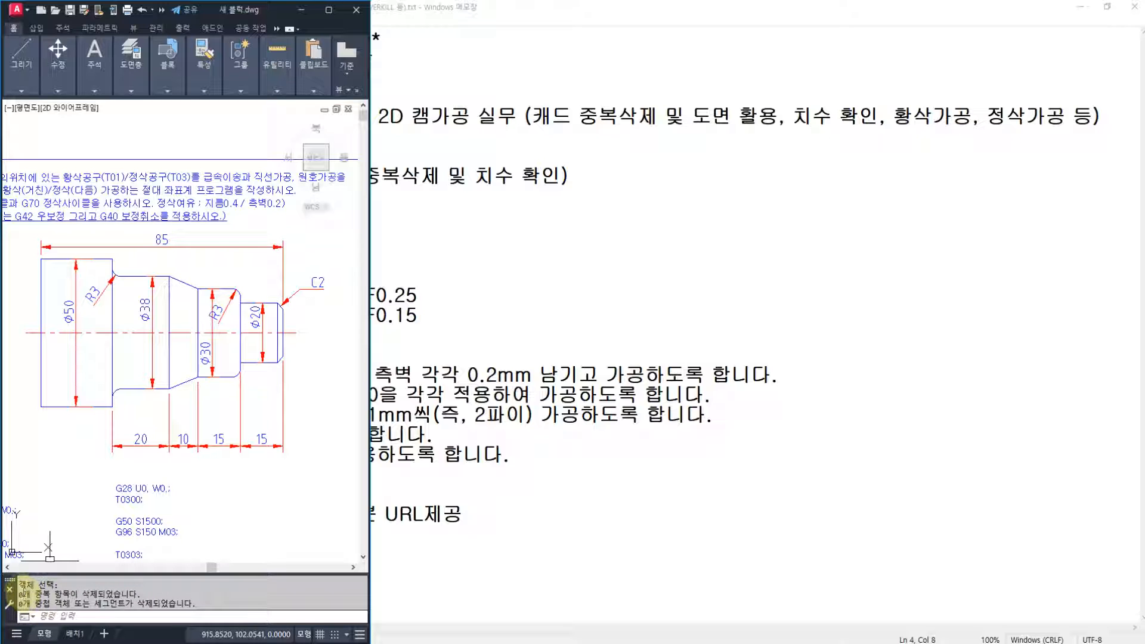
key(Escape)
scroll(140, 355, down, 2)
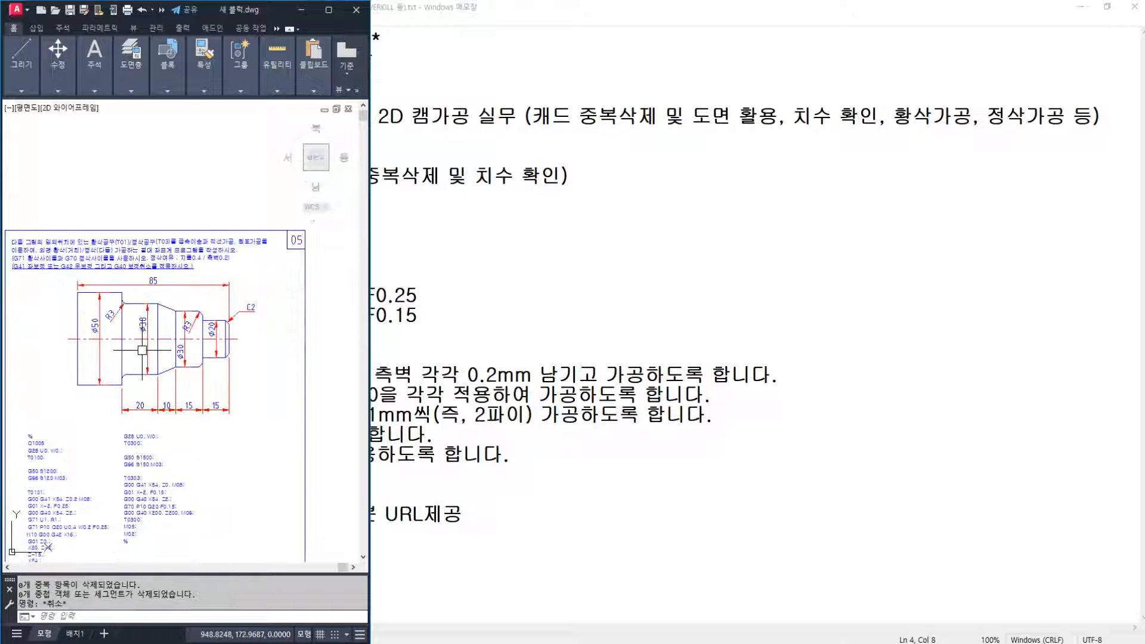
middle_drag(140, 355, 204, 310)
click(58, 71)
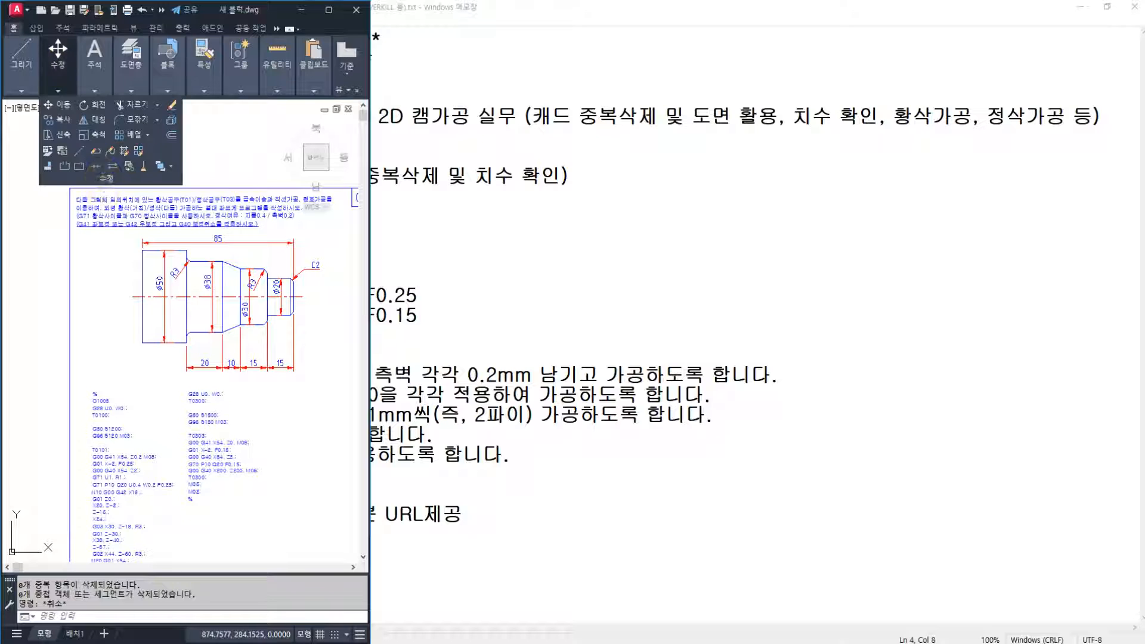
key(Escape)
key(Escape)
click(226, 154)
key(Escape)
key(Escape)
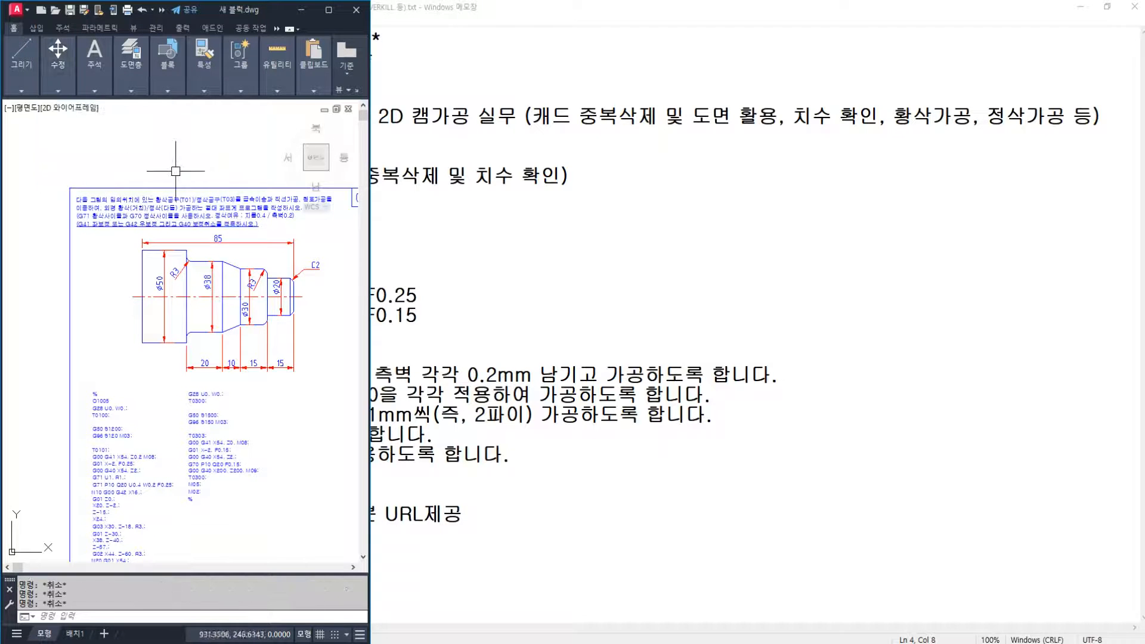
click(66, 59)
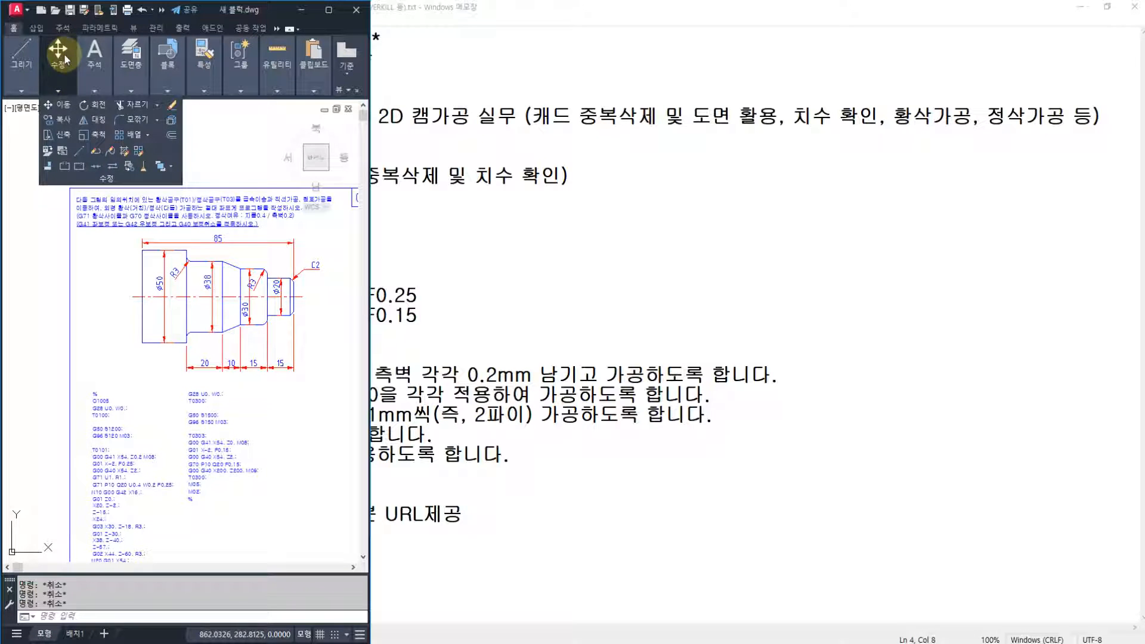
- Save the drawing to the Desktop as 새 블럭.dwg in AutoCAD 2000/LT2000 format, replacing the existing file
click(84, 10)
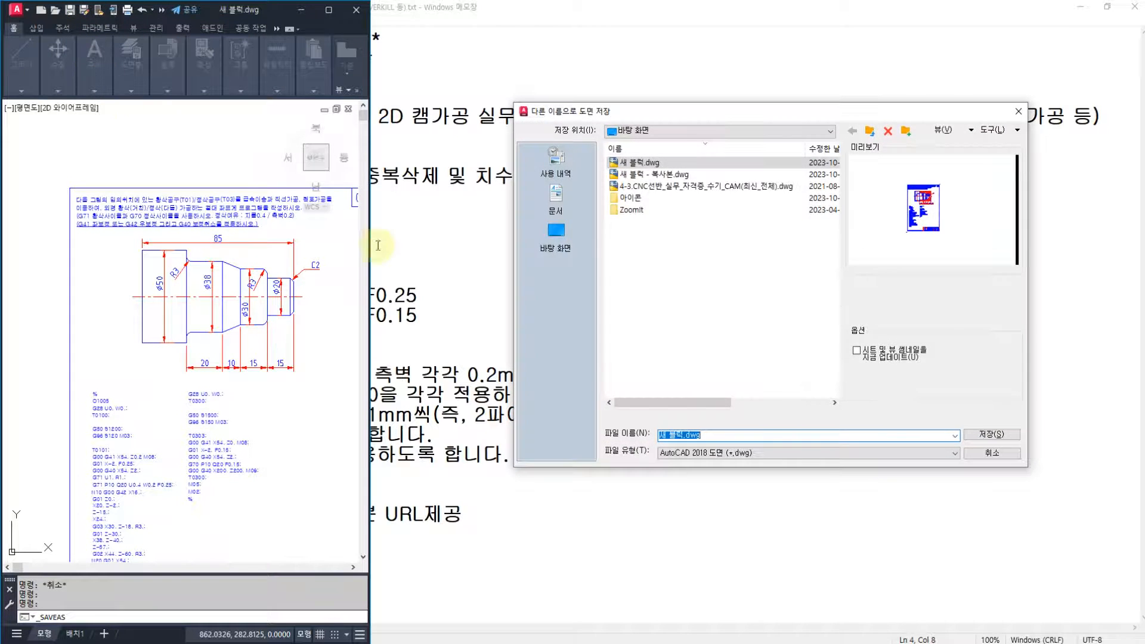
click(564, 236)
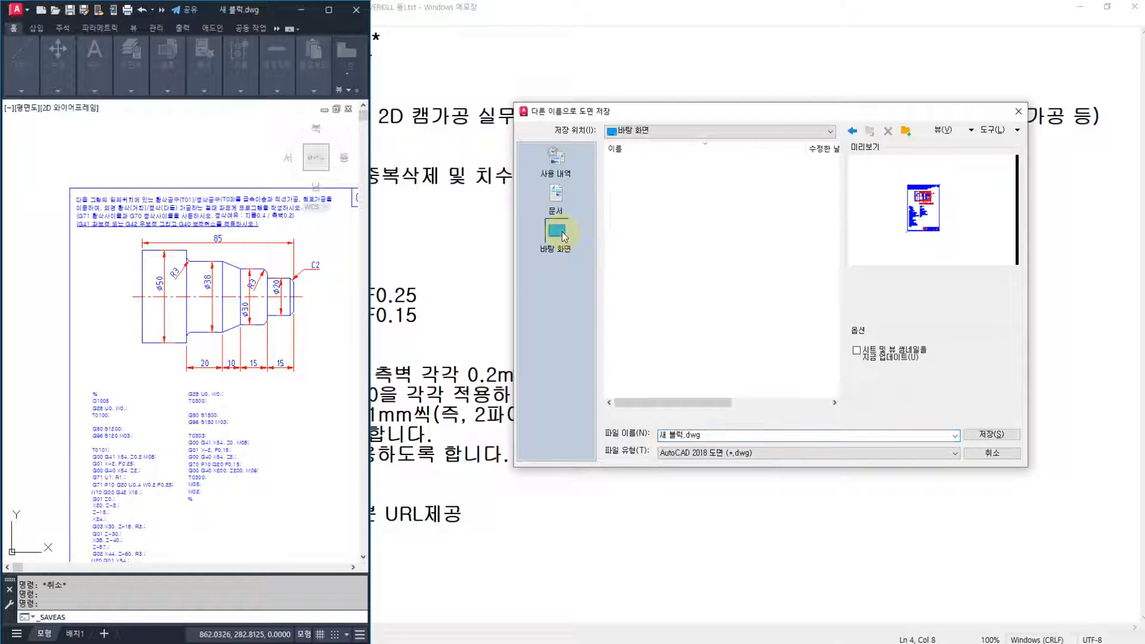
click(659, 440)
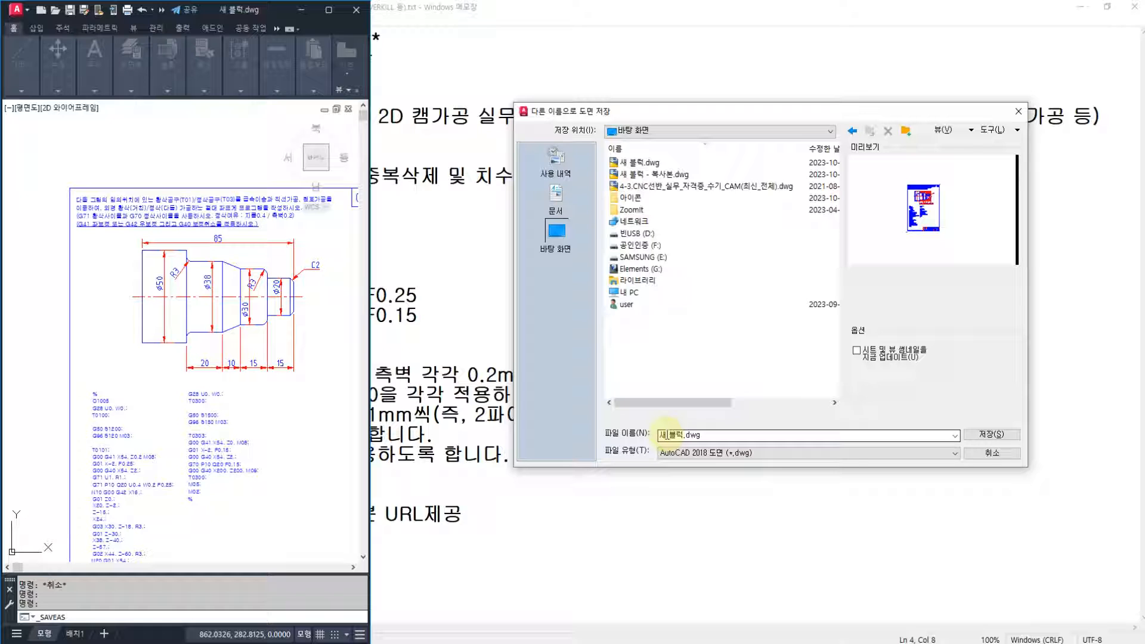
click(684, 452)
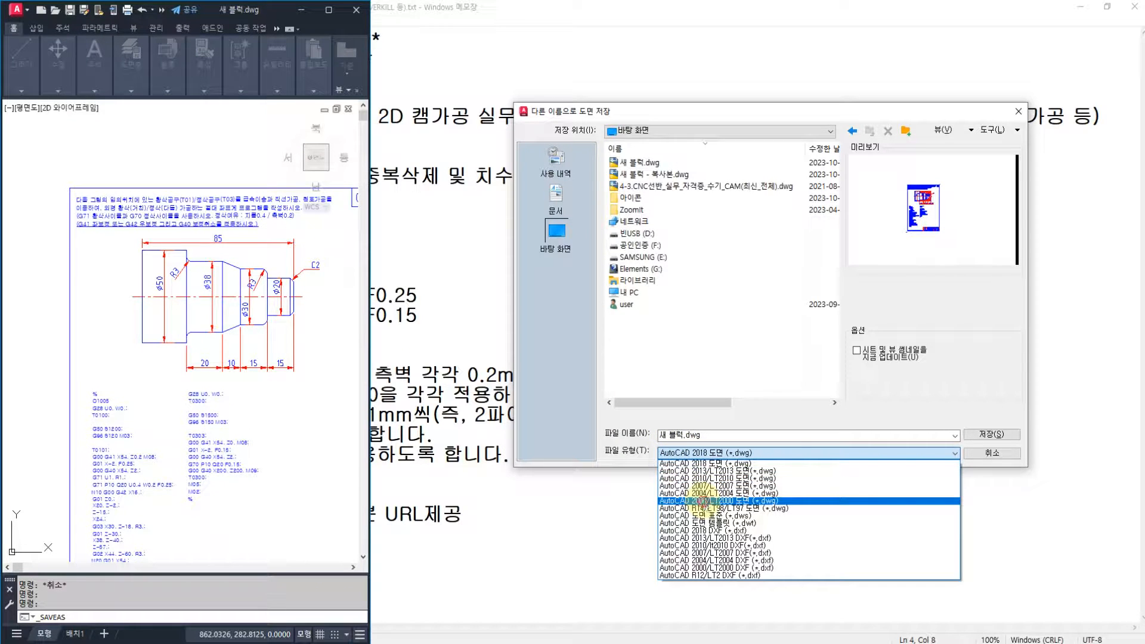
click(700, 501)
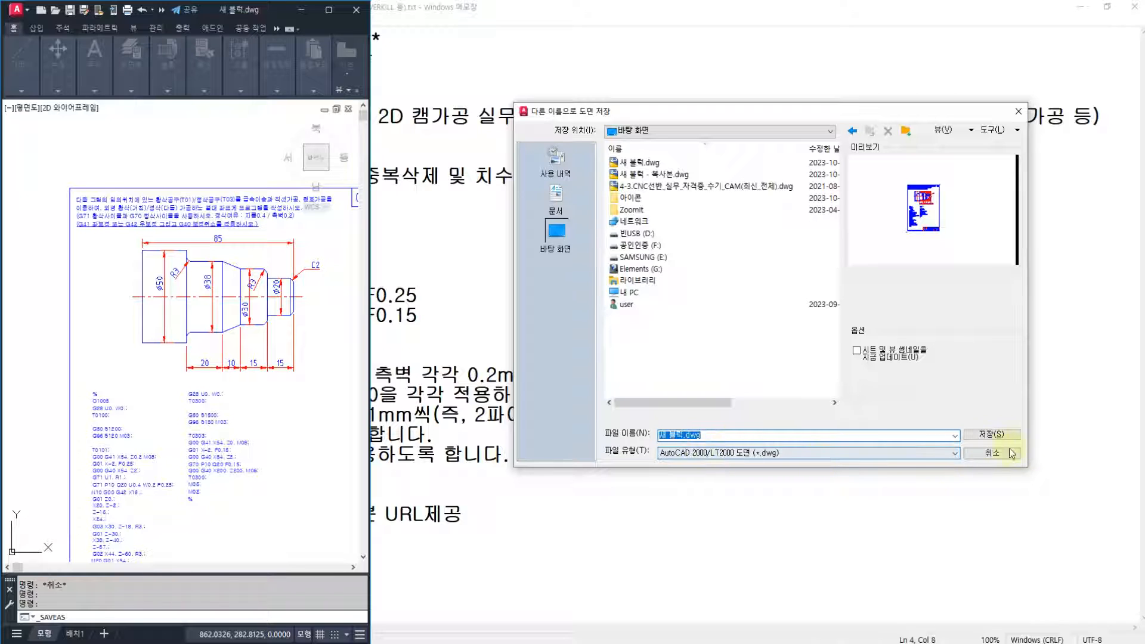
click(992, 435)
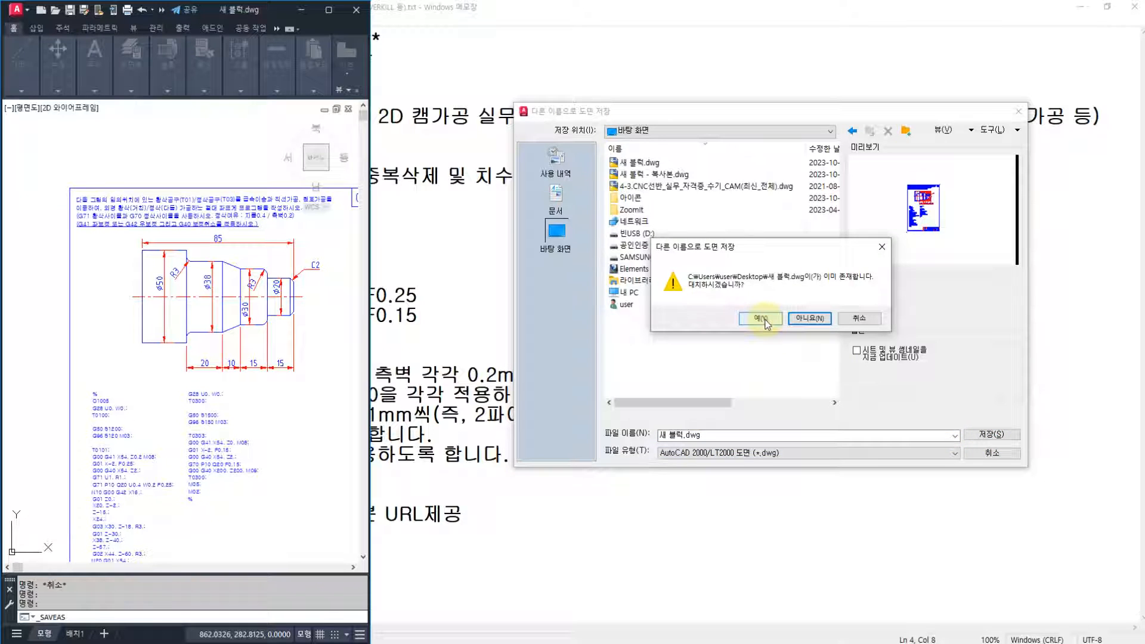
click(761, 319)
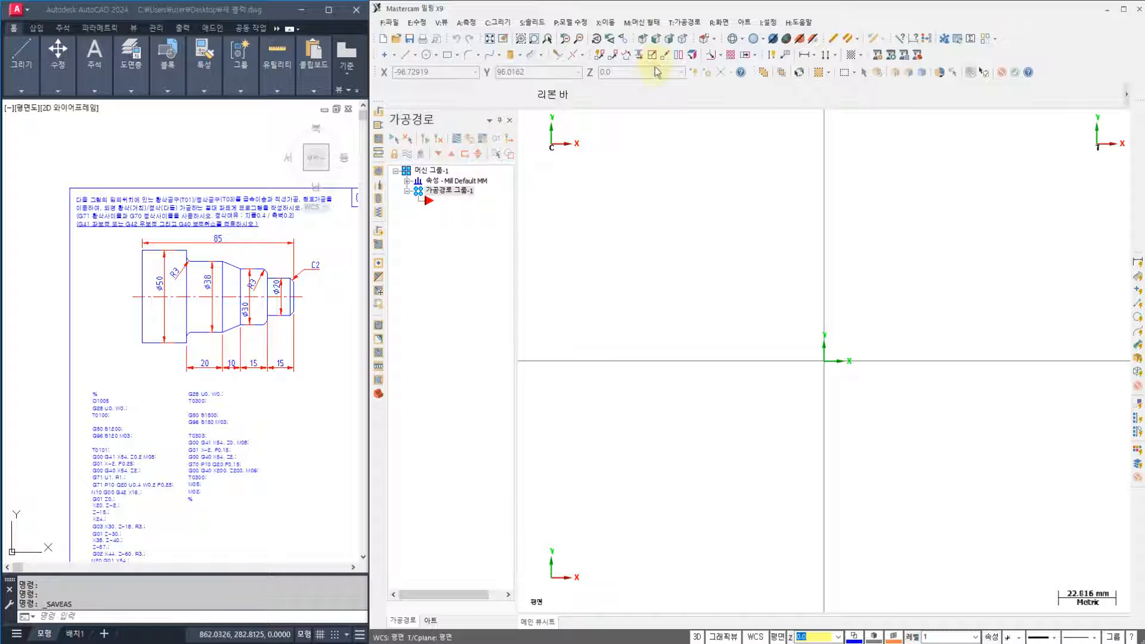
- Switch to Mastercam X9, set the machine type to the default lathe, and start a new file without saving the changes to T.mcx-9
click(642, 22)
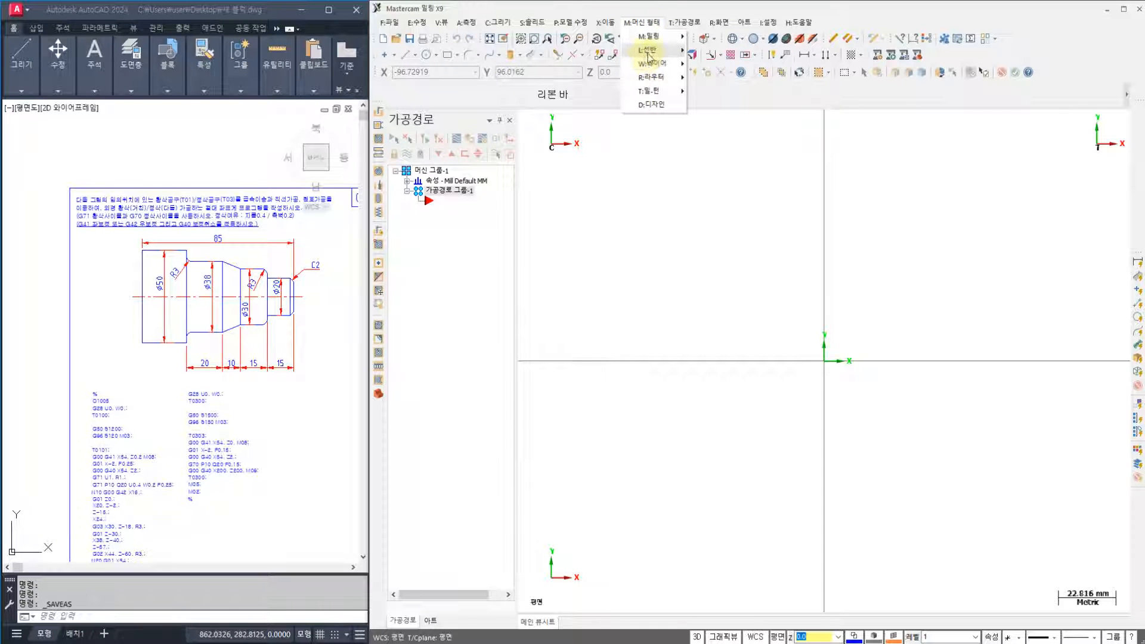
mouse_move(650, 50)
click(728, 52)
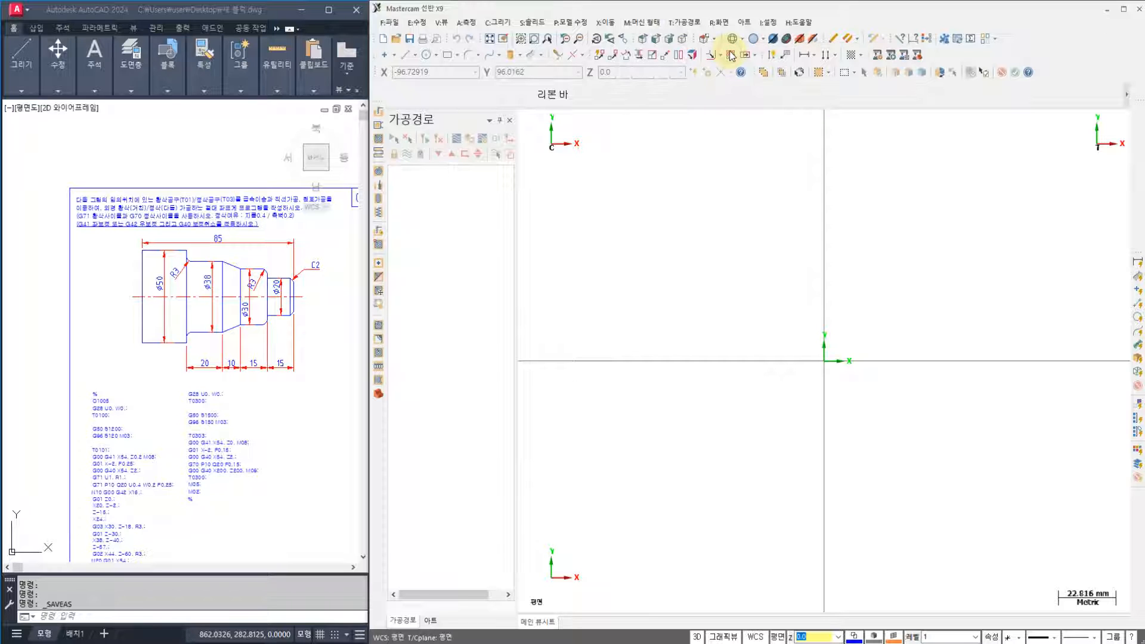
click(383, 39)
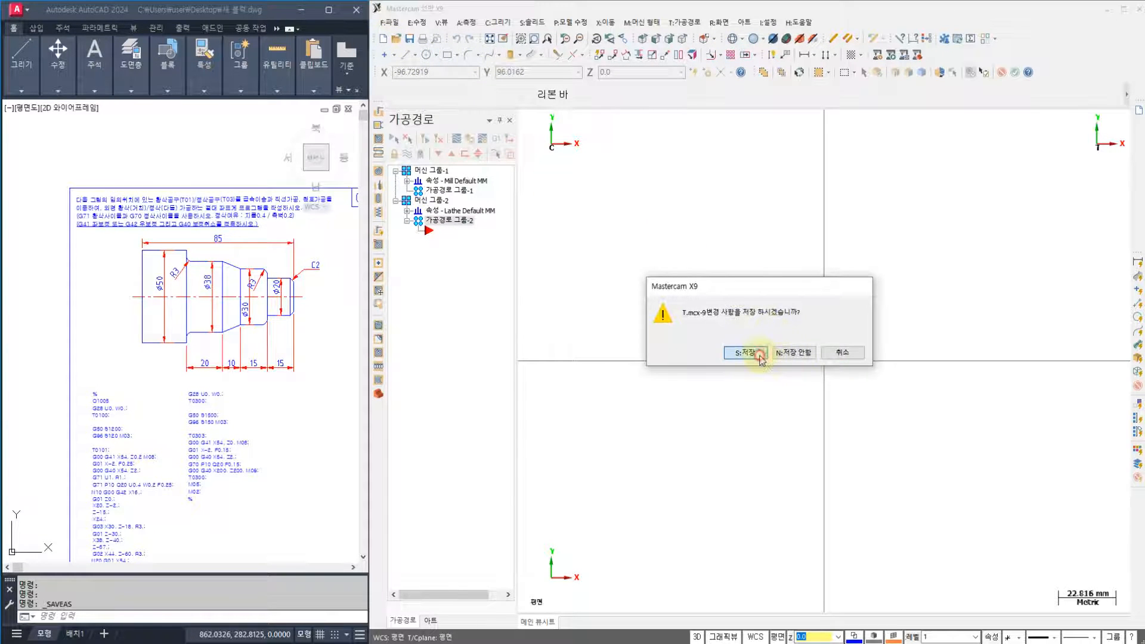
click(799, 357)
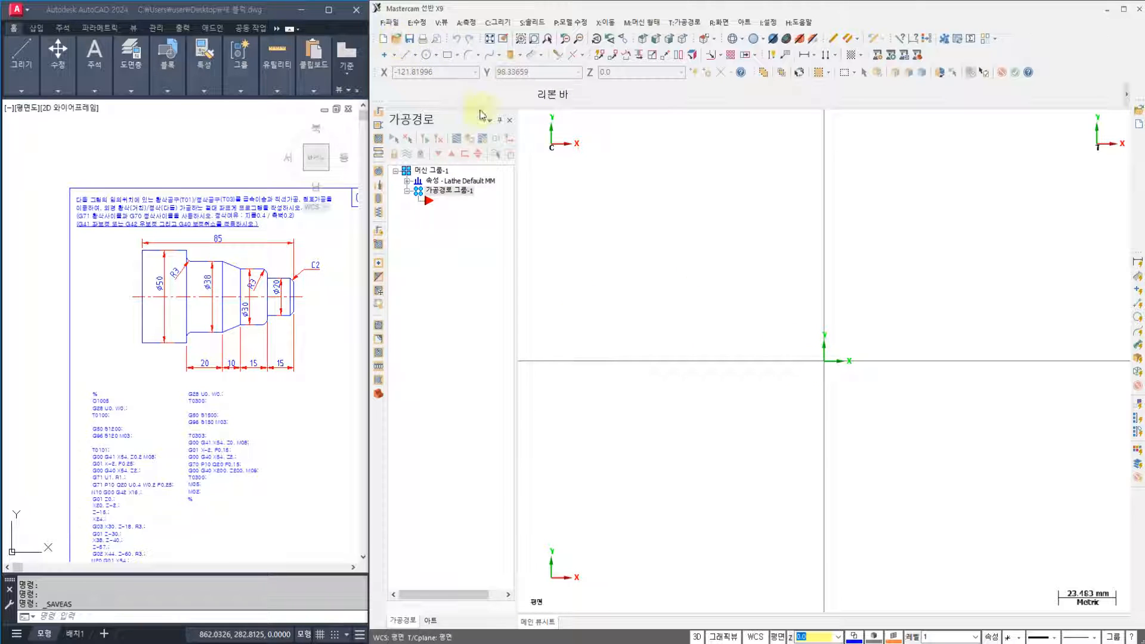
- Open 새 블럭.dwg from the Desktop as an AutoCAD file and fit the imported drawing to the view
key(ctrl+o)
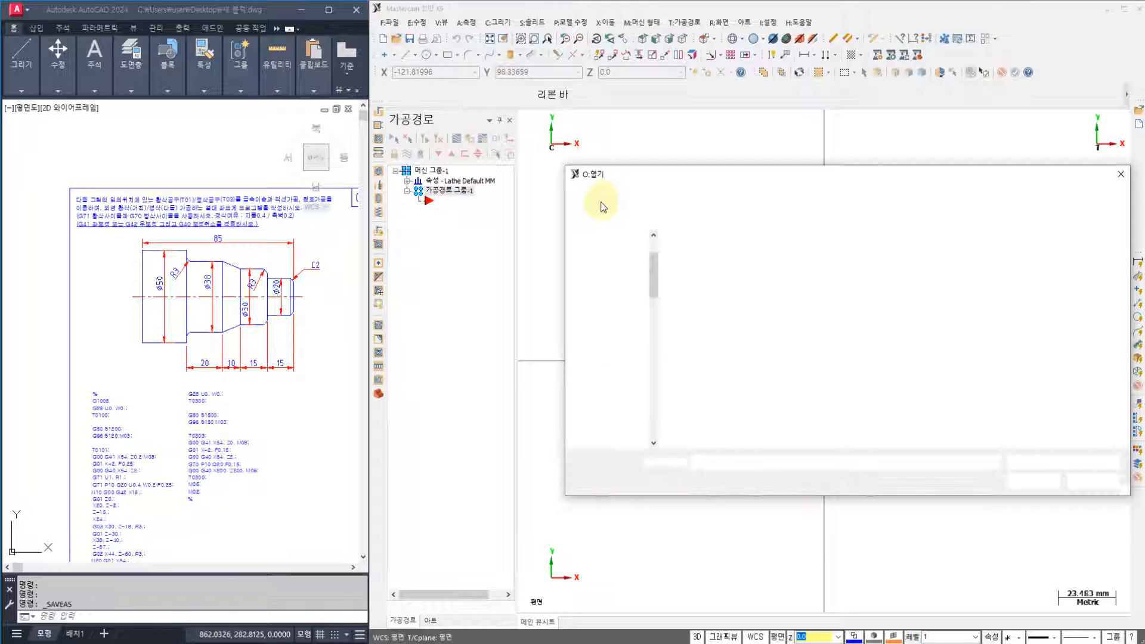
click(604, 301)
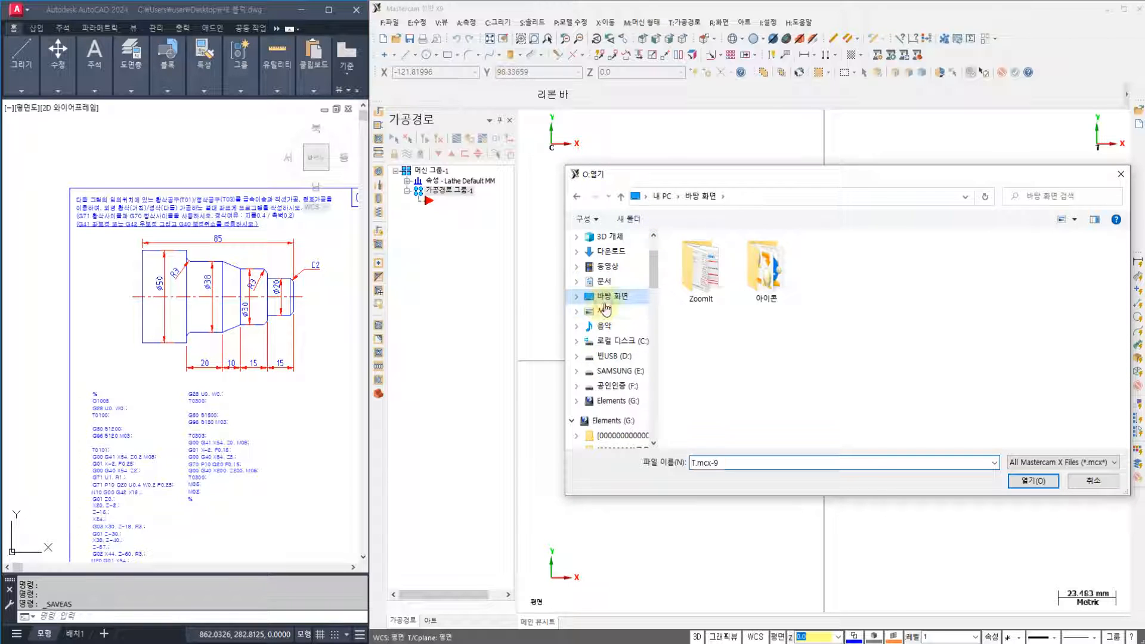
click(1036, 469)
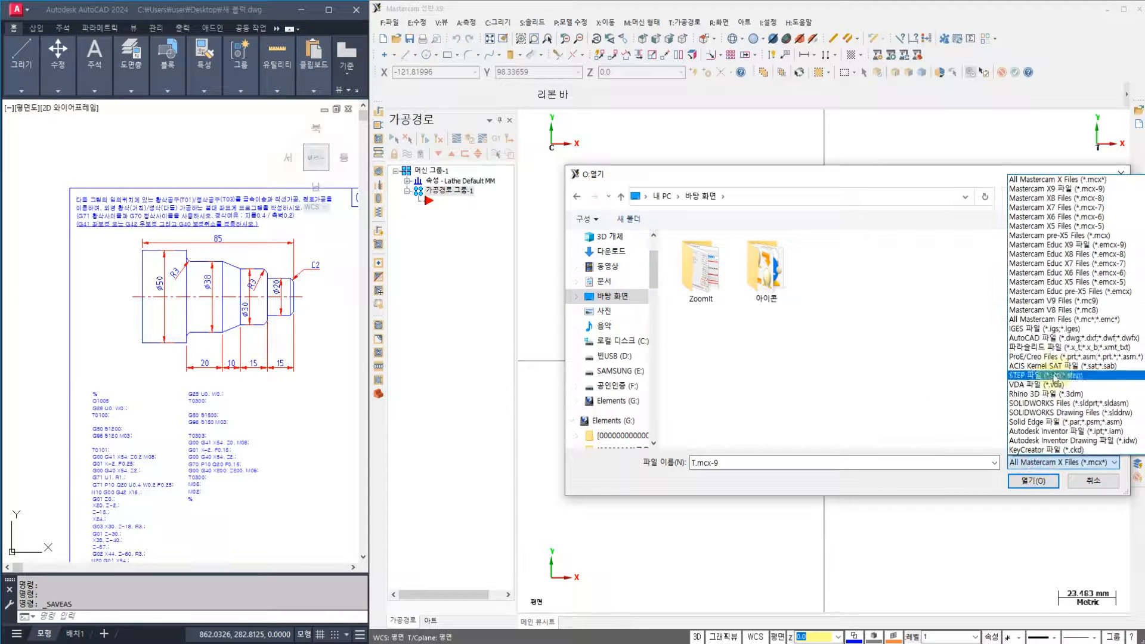
click(1043, 338)
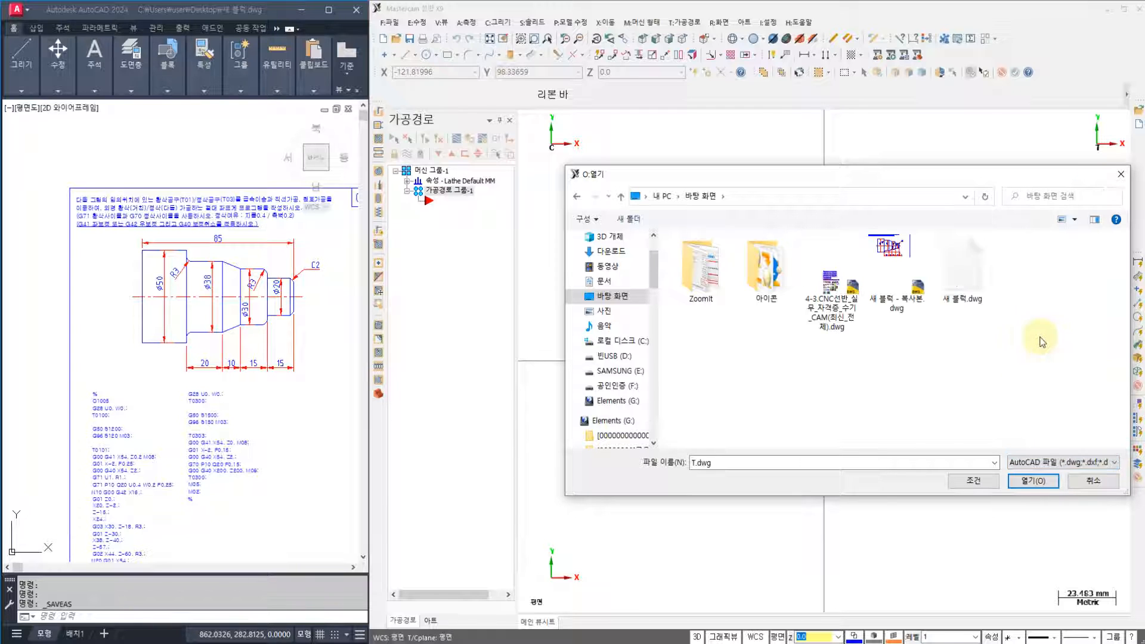
click(961, 285)
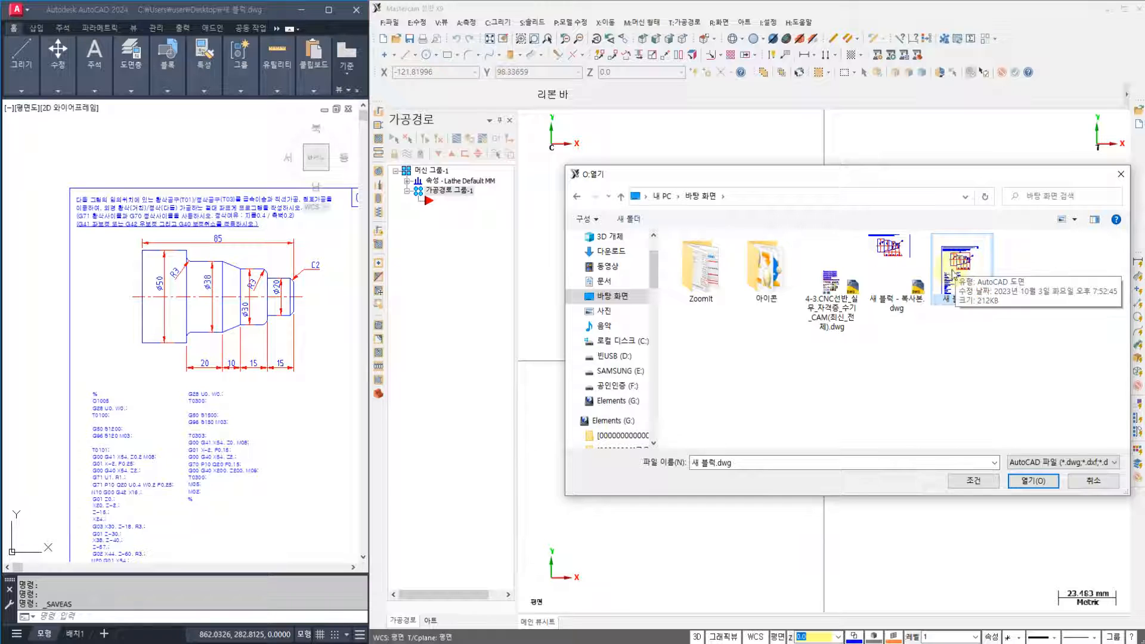
click(1034, 486)
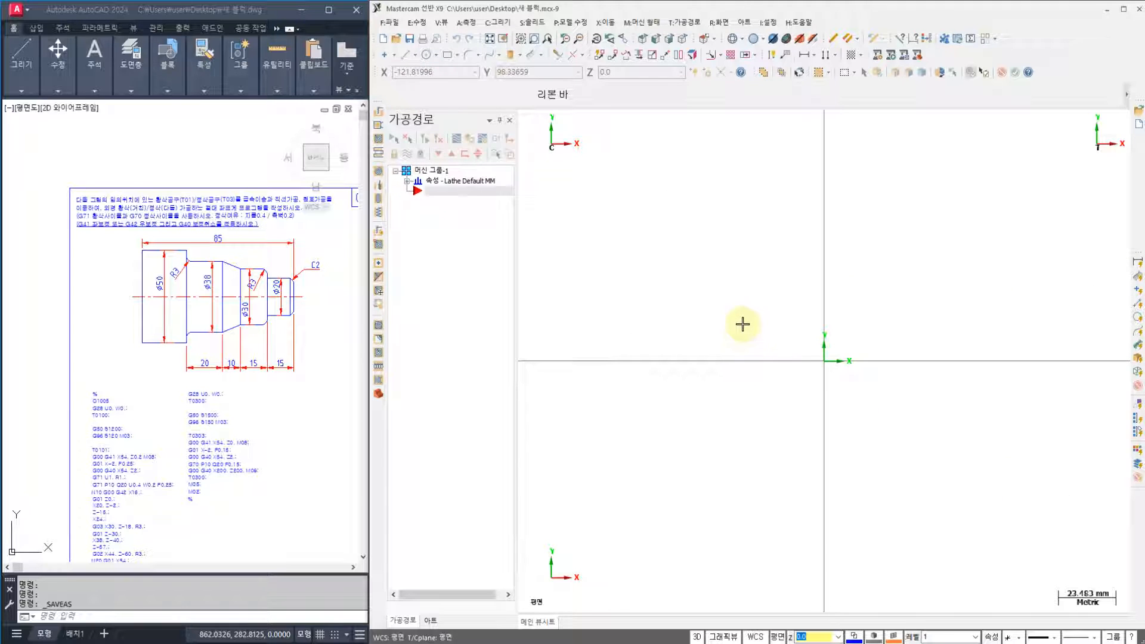
middle_drag(757, 271, 682, 356)
right_click(673, 309)
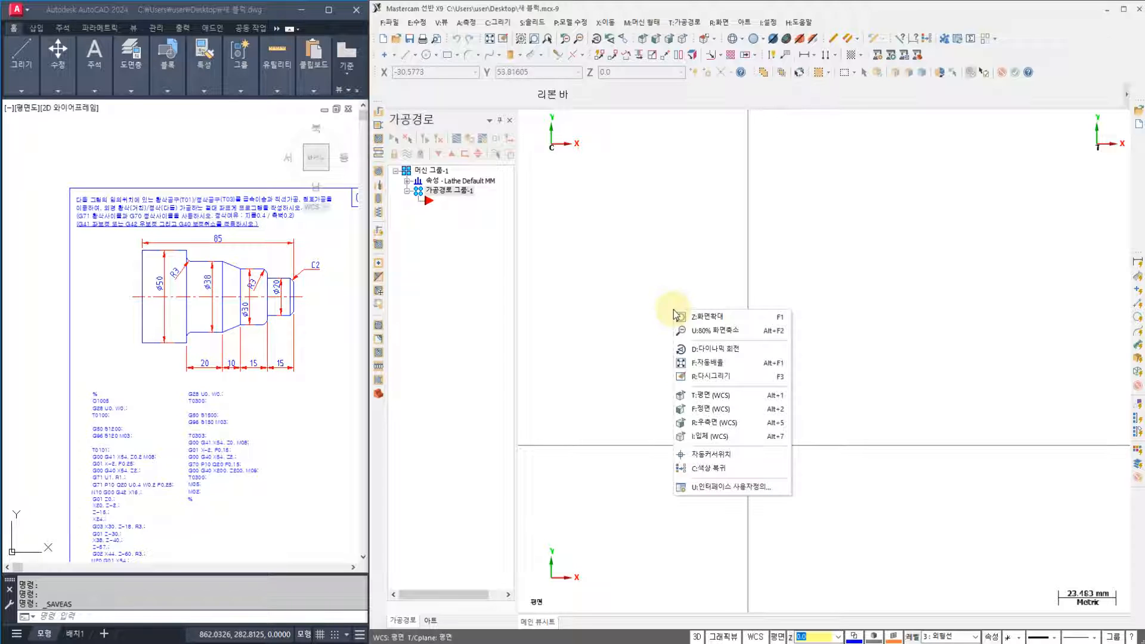
click(707, 365)
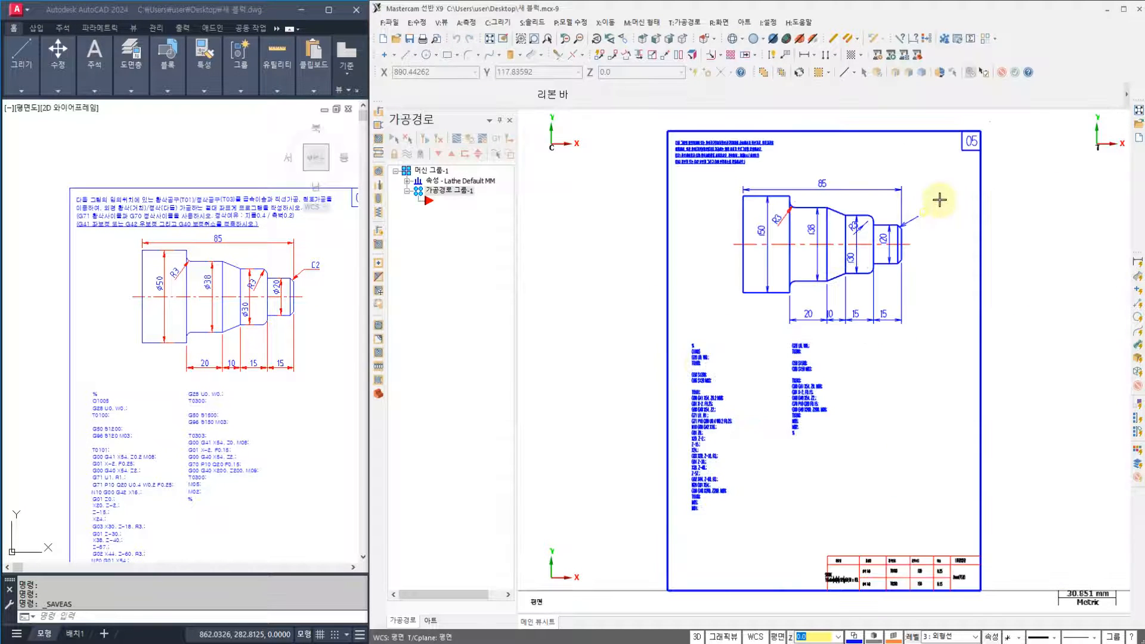
- Move the whole drawing to the origin, using the centre of the part's small right end face as the base point
scroll(799, 186, up, 5)
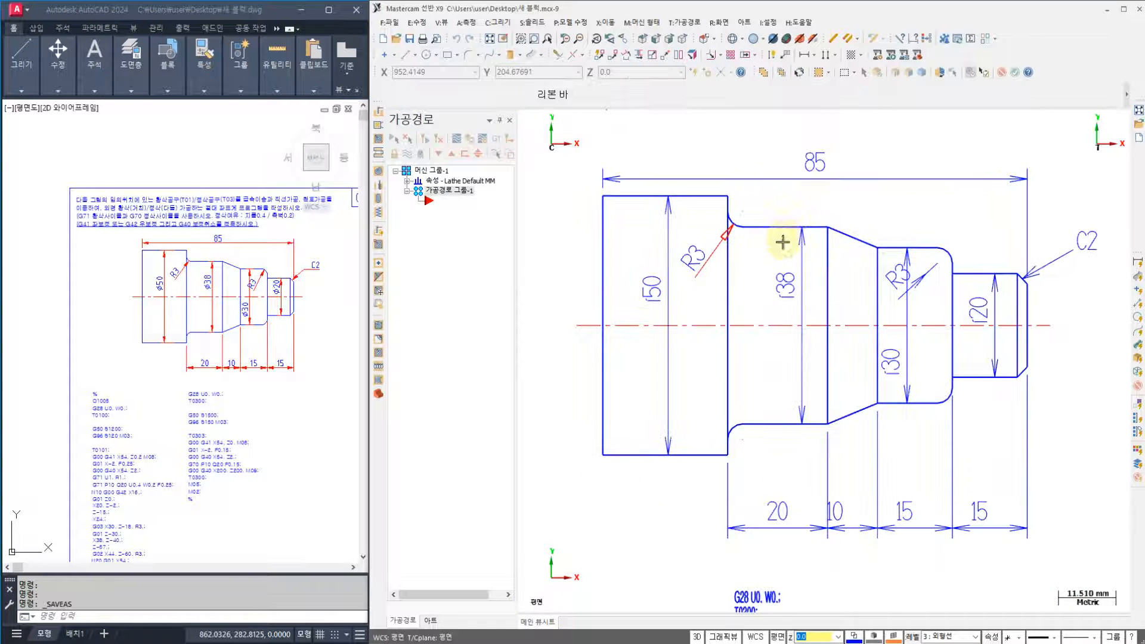
middle_drag(783, 242, 758, 249)
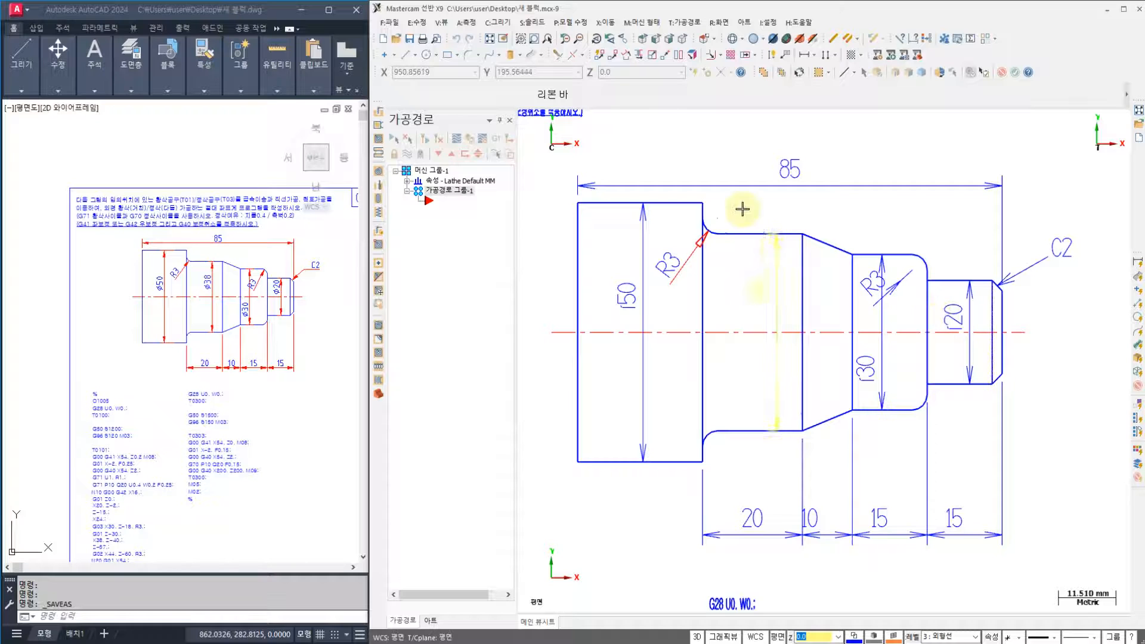
click(666, 56)
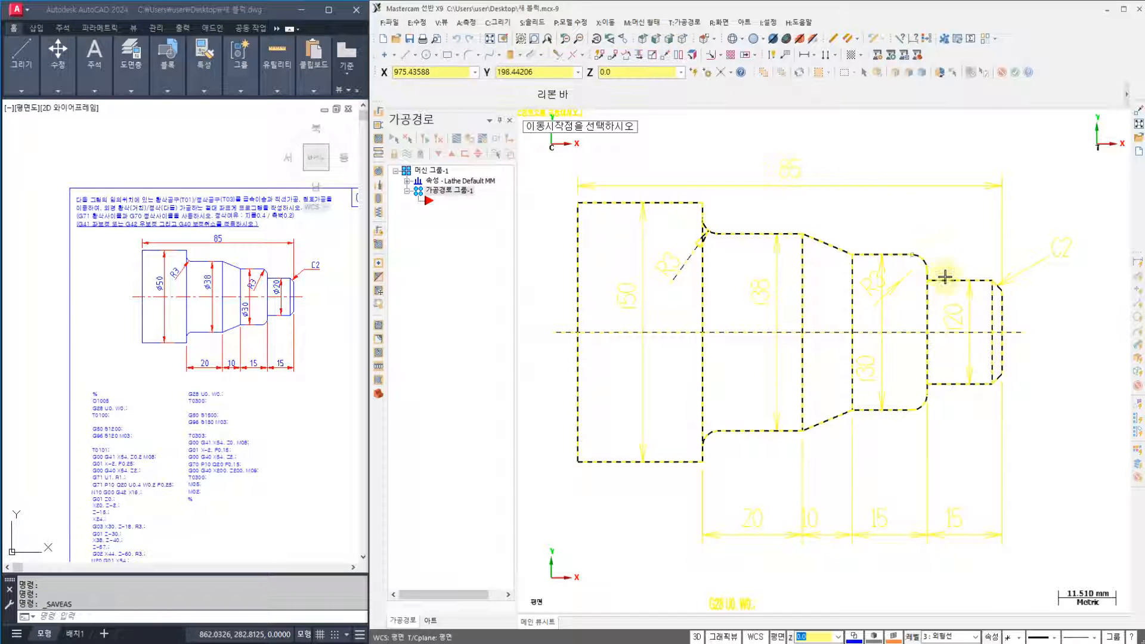
click(1002, 332)
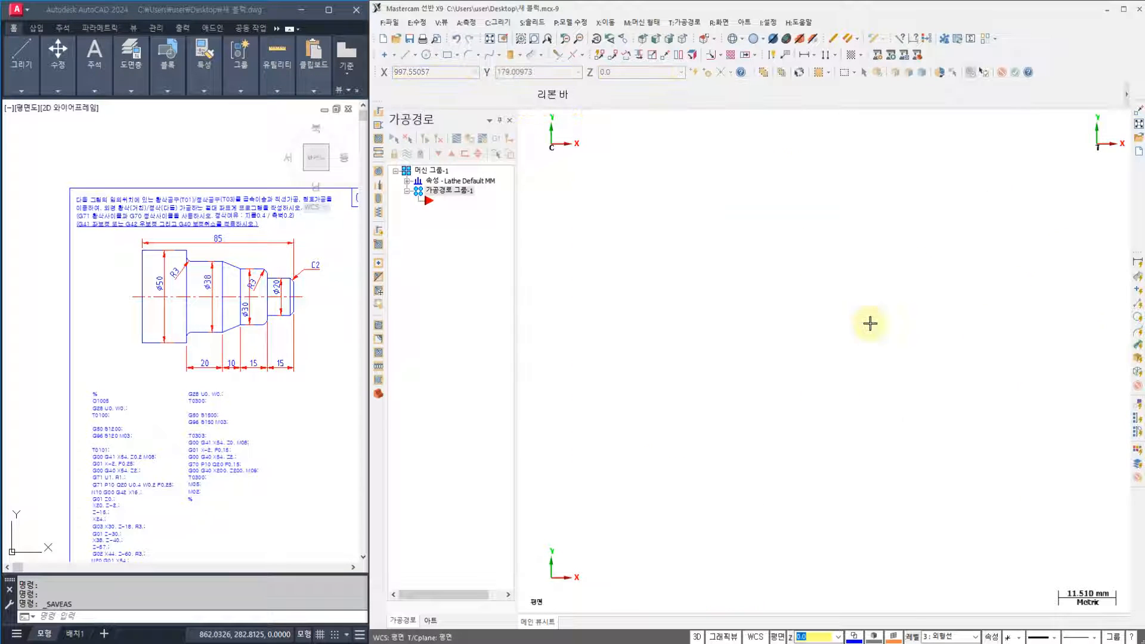
right_click(657, 271)
click(692, 320)
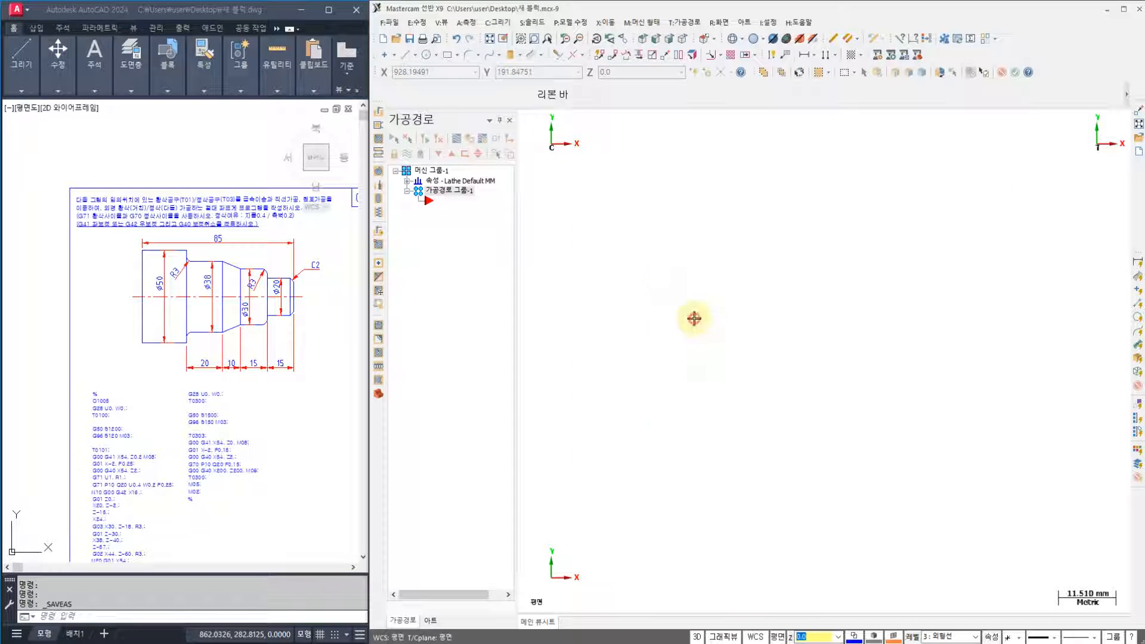
scroll(707, 338, up, 4)
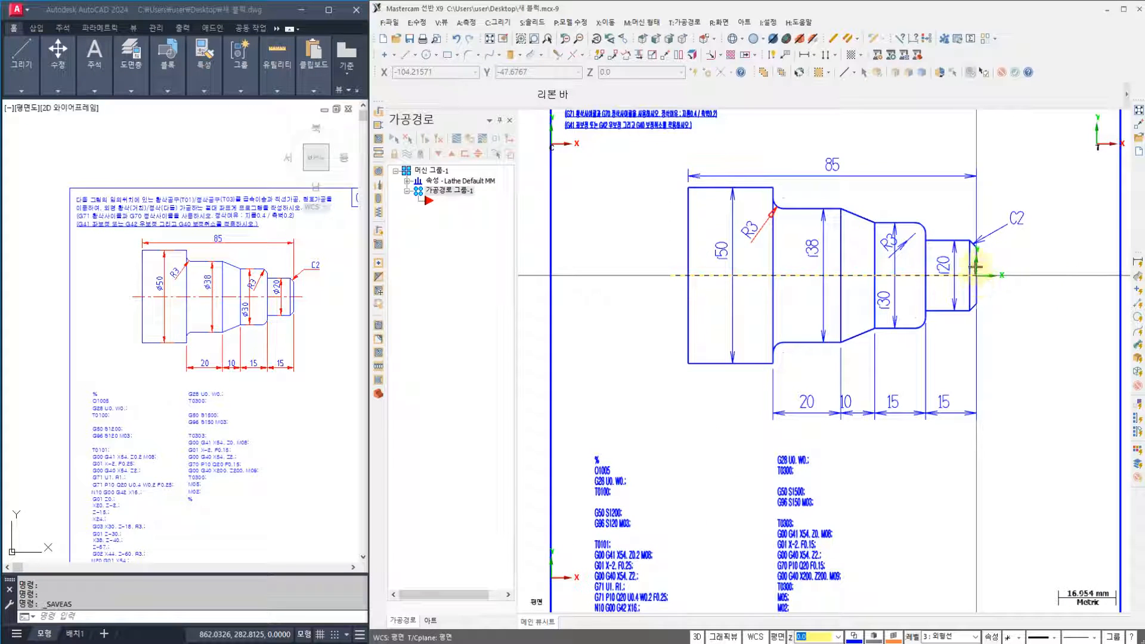
click(988, 276)
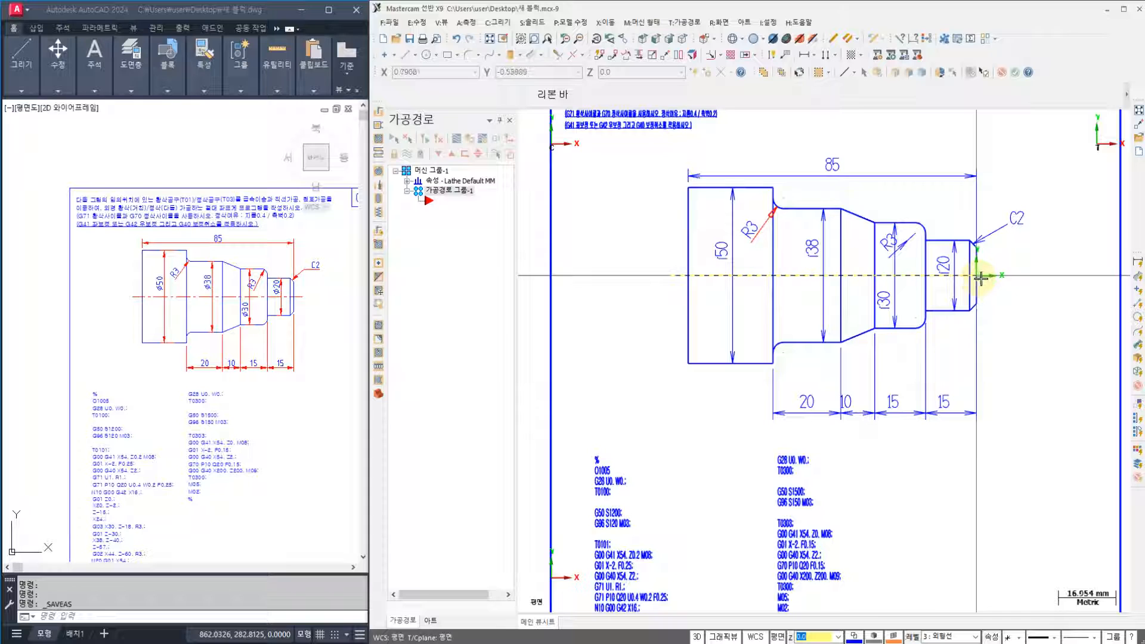
mouse_move(963, 275)
mouse_down()
mouse_move(985, 267)
mouse_move(966, 434)
mouse_move(958, 421)
mouse_move(1009, 435)
mouse_move(1009, 407)
mouse_move(1068, 422)
mouse_move(1075, 468)
mouse_move(950, 404)
mouse_move(1059, 456)
mouse_up()
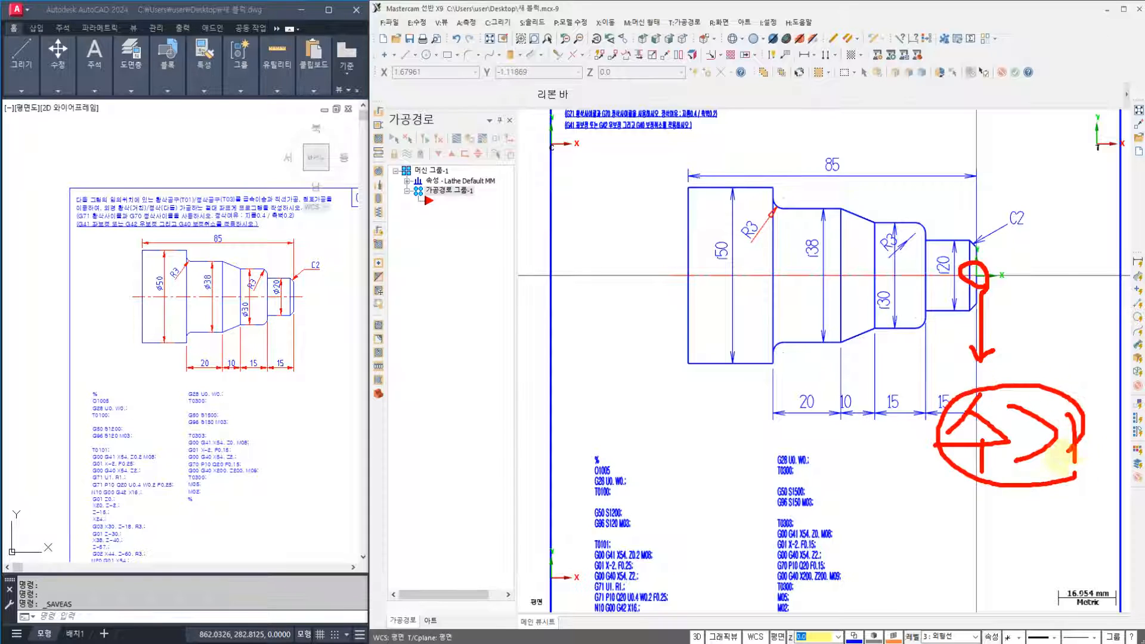
mouse_move(972, 450)
mouse_down()
mouse_move(868, 448)
mouse_move(887, 466)
mouse_move(1048, 478)
mouse_move(1044, 490)
mouse_move(1060, 494)
mouse_up()
drag(993, 208, 835, 186)
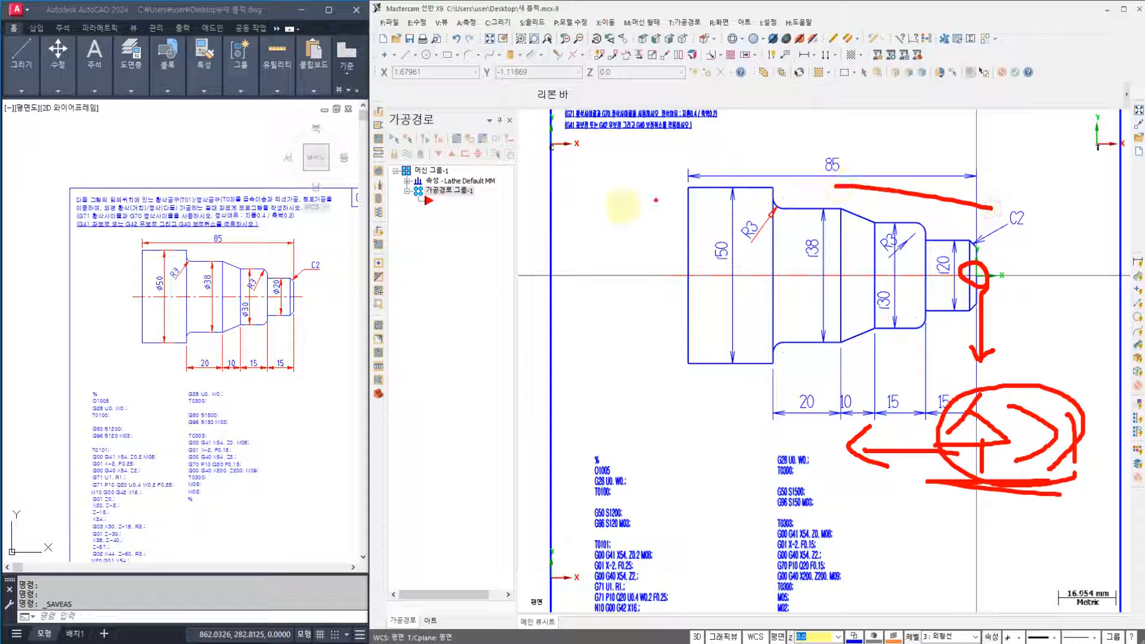
mouse_move(574, 229)
mouse_down()
mouse_move(429, 288)
mouse_move(448, 308)
mouse_up()
mouse_move(322, 344)
mouse_down()
mouse_move(307, 340)
mouse_move(468, 384)
mouse_move(448, 455)
mouse_move(282, 368)
mouse_move(395, 490)
mouse_up()
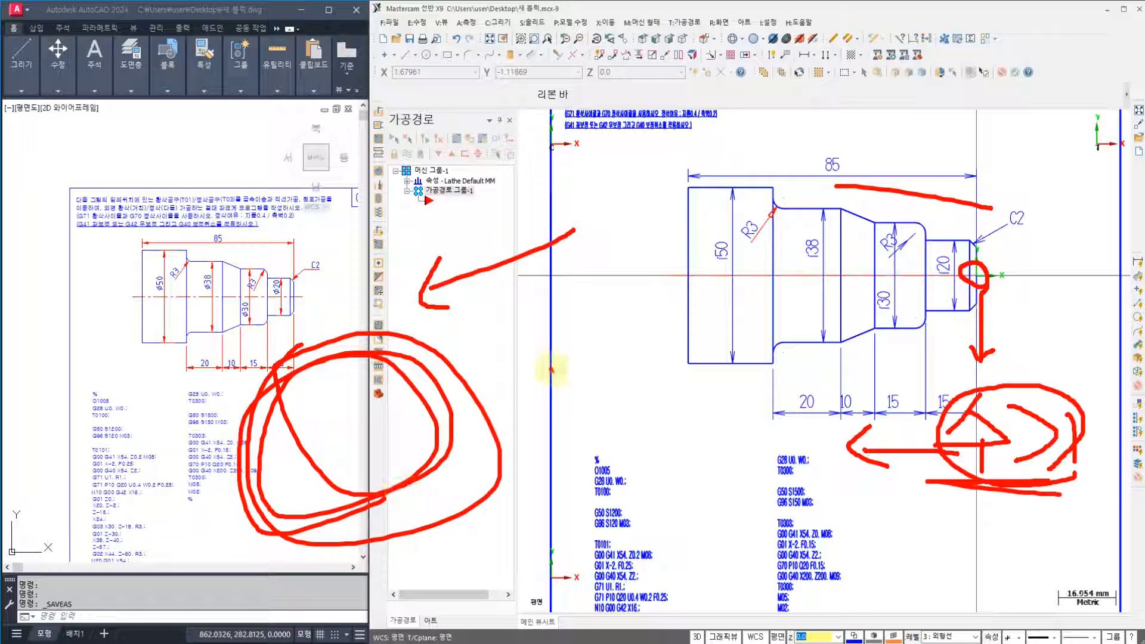
drag(551, 367, 535, 426)
mouse_move(570, 368)
mouse_down()
mouse_move(652, 396)
mouse_move(626, 417)
mouse_up()
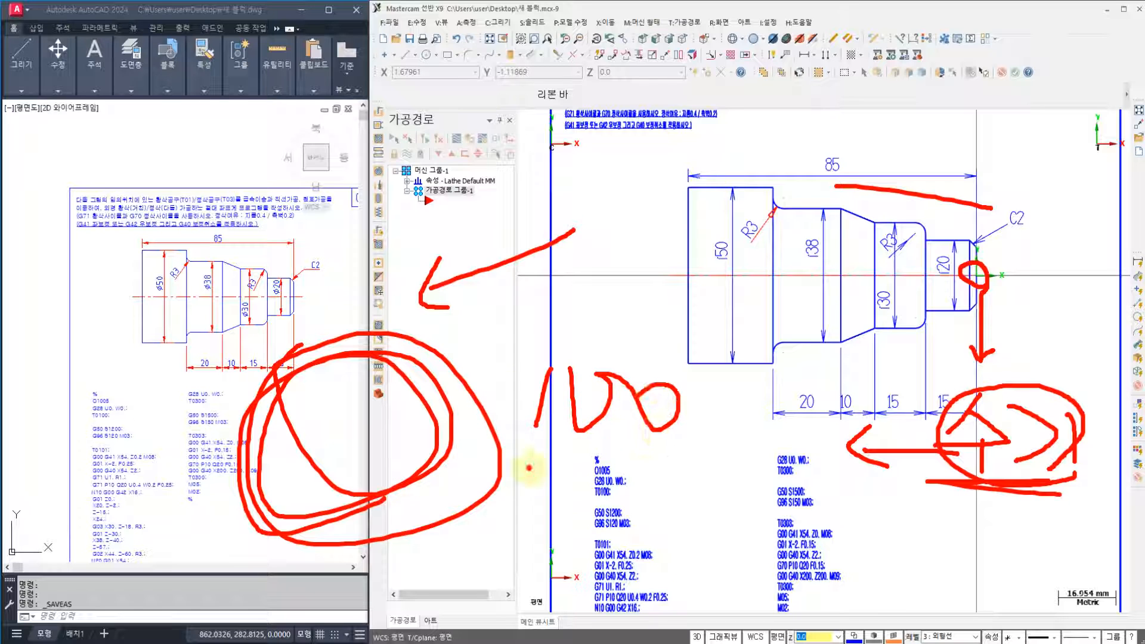
drag(529, 467, 676, 467)
key(Escape)
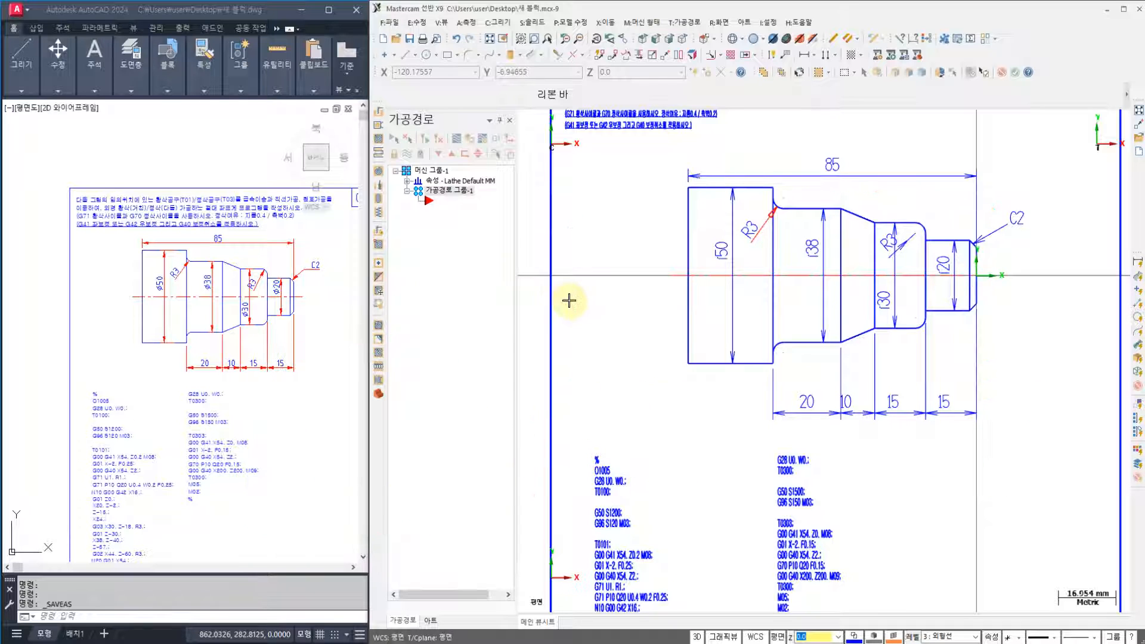
key(ctrl+2)
mouse_move(352, 154)
mouse_down()
mouse_move(334, 245)
mouse_move(416, 200)
mouse_up()
drag(474, 168, 466, 328)
drag(142, 89, 135, 127)
mouse_move(227, 104)
mouse_down()
mouse_move(190, 130)
mouse_move(220, 133)
mouse_up()
mouse_move(137, 185)
mouse_down()
mouse_move(122, 171)
mouse_move(170, 188)
mouse_up()
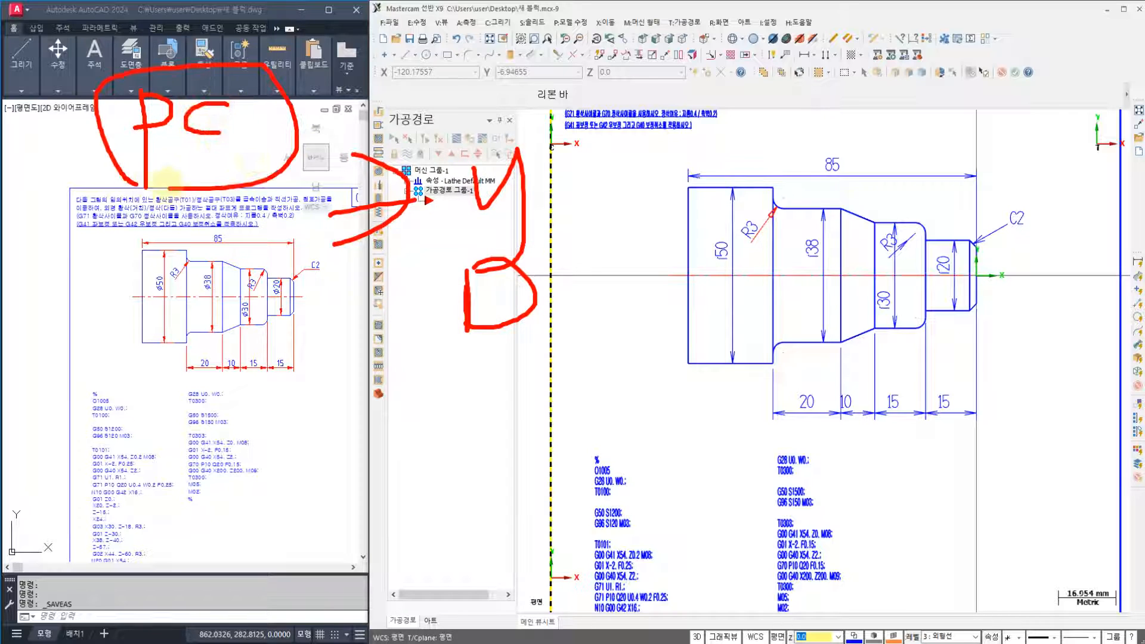
mouse_move(380, 145)
mouse_down()
mouse_move(320, 149)
mouse_move(174, 374)
mouse_move(247, 341)
mouse_up()
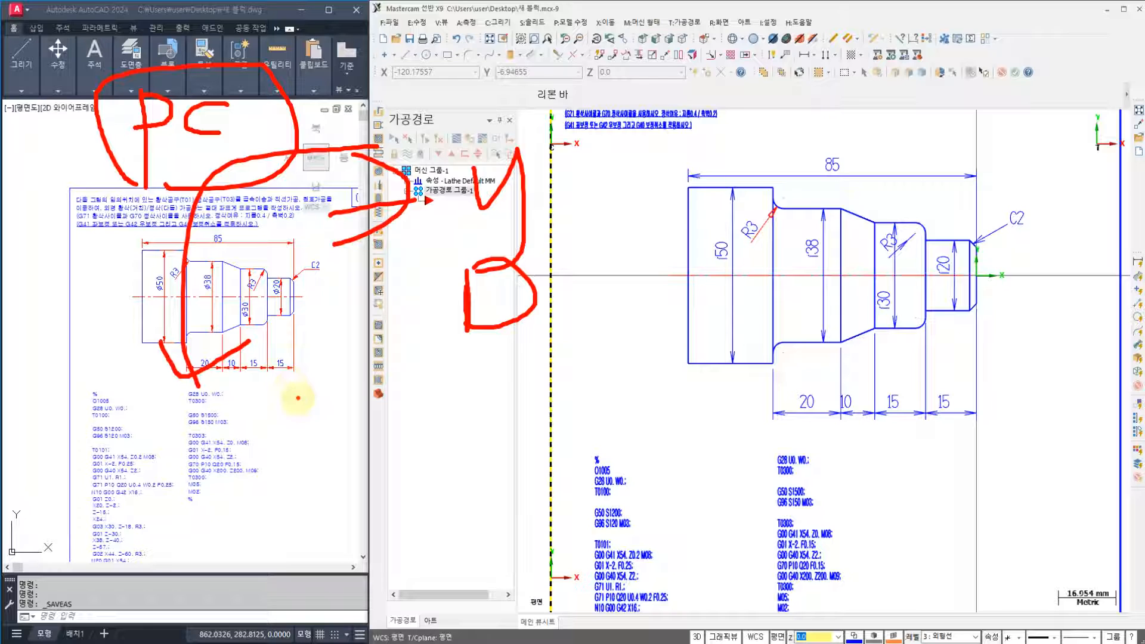
mouse_move(301, 382)
mouse_down()
mouse_move(248, 430)
mouse_move(300, 414)
mouse_up()
mouse_move(221, 437)
mouse_down()
mouse_move(316, 439)
mouse_move(292, 523)
mouse_up()
mouse_move(361, 406)
mouse_down()
mouse_move(411, 443)
mouse_move(380, 474)
mouse_up()
drag(435, 397, 451, 498)
mouse_move(474, 545)
mouse_down()
mouse_move(173, 393)
mouse_move(498, 471)
mouse_move(477, 544)
mouse_up()
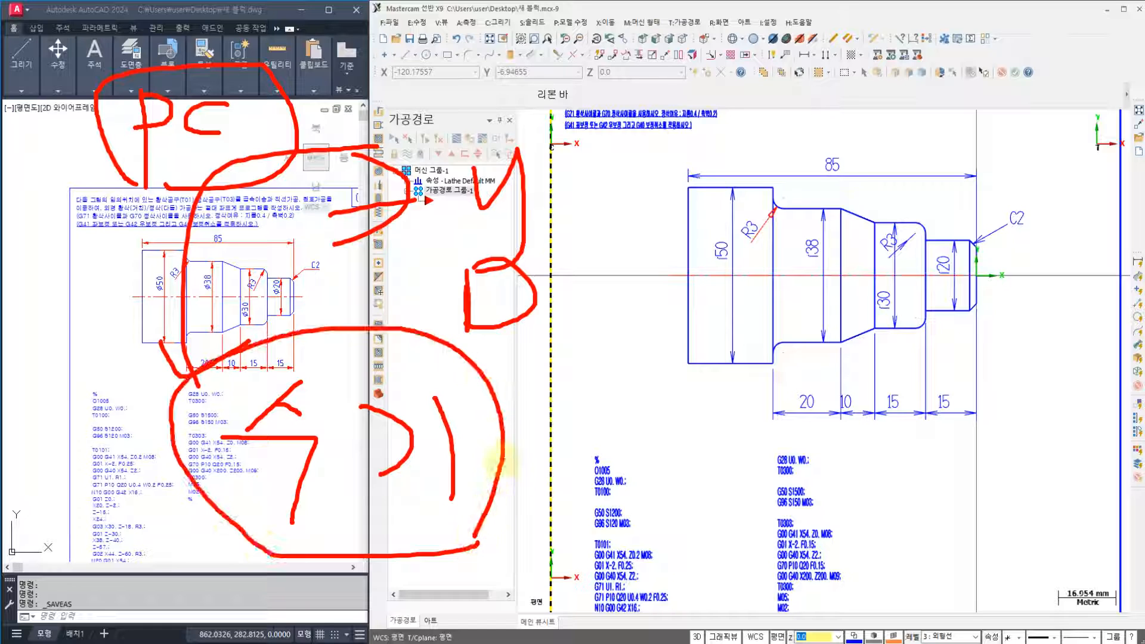
mouse_move(504, 456)
mouse_down()
mouse_move(623, 432)
mouse_move(596, 462)
mouse_move(596, 420)
mouse_up()
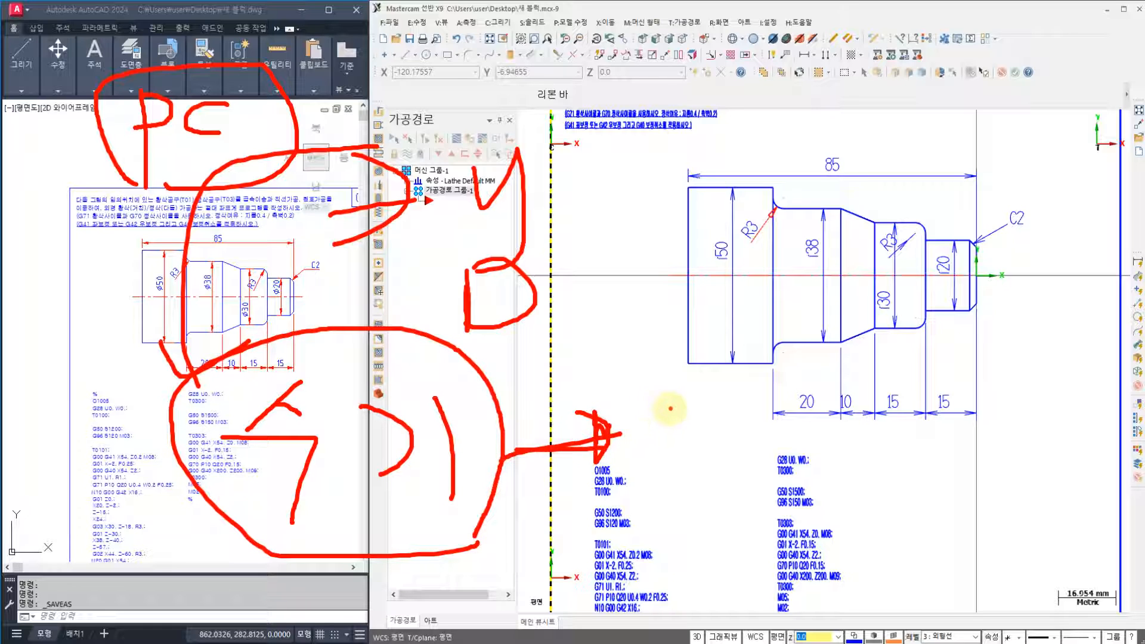
key(Escape)
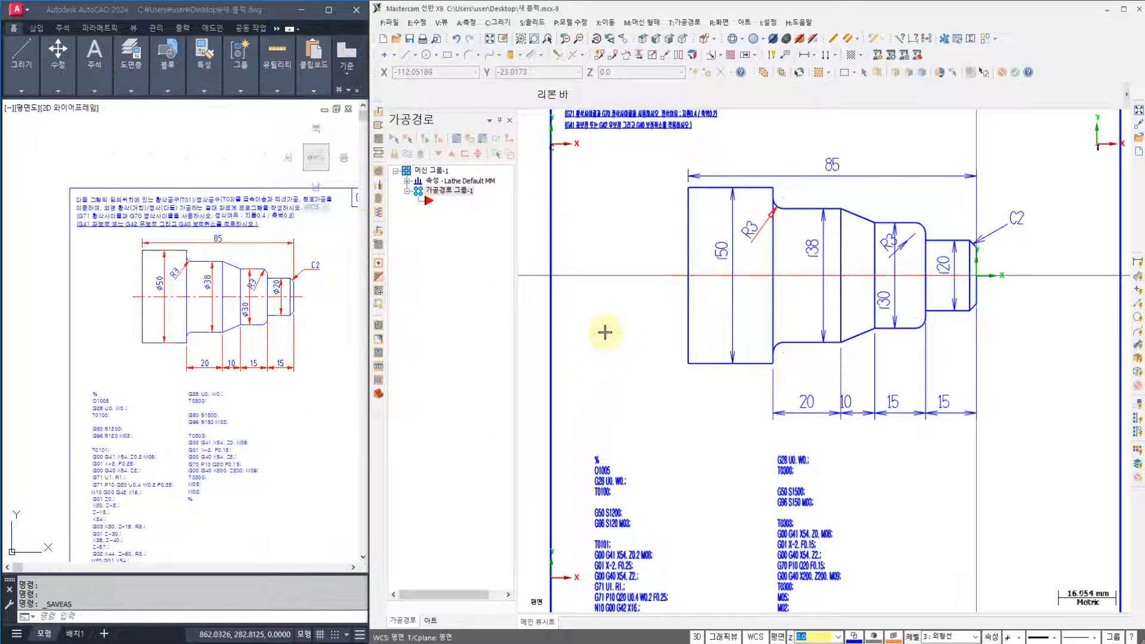
- Trim off the centerline overhangs beyond both end faces of the part with the Trim command's divide mode
scroll(674, 274, up, 1)
scroll(686, 271, up, 1)
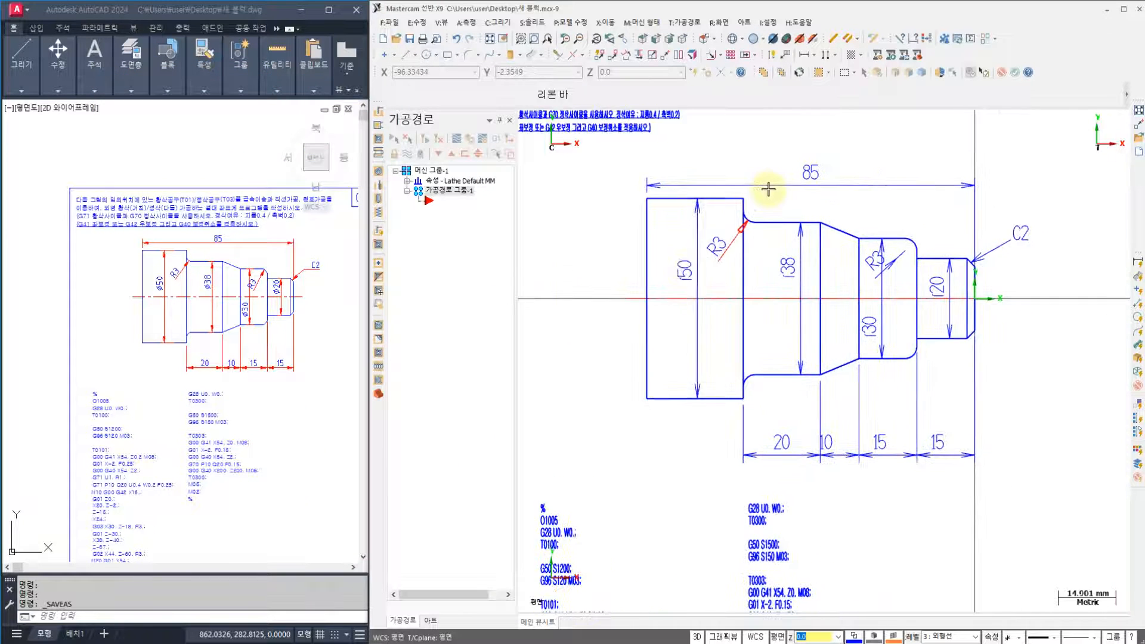
scroll(757, 188, up, 2)
scroll(728, 197, up, 1)
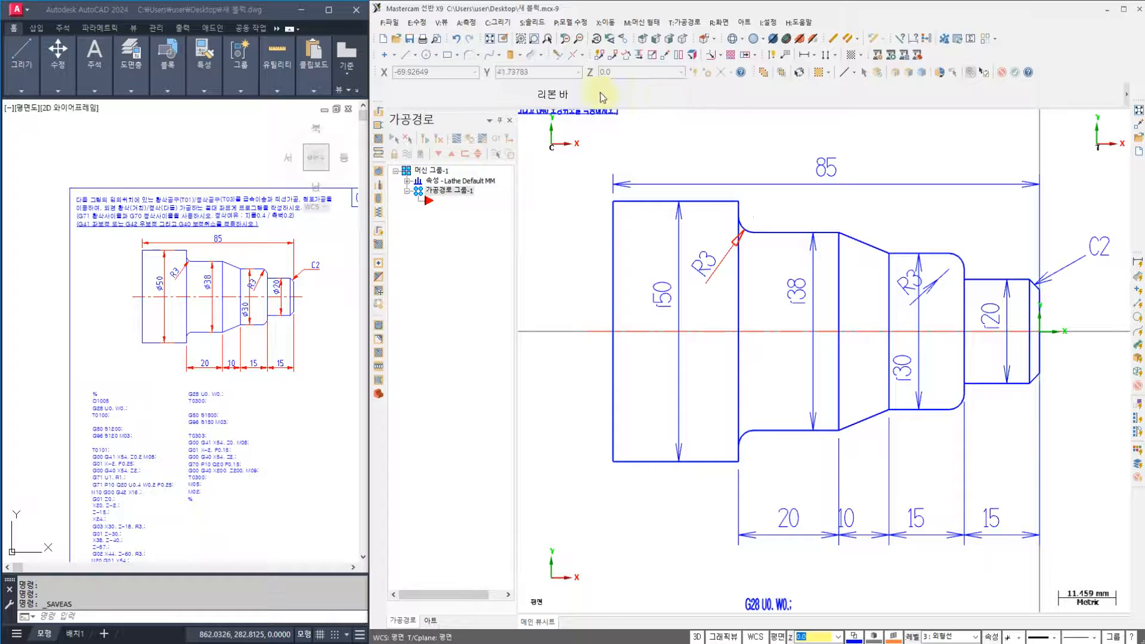
click(560, 56)
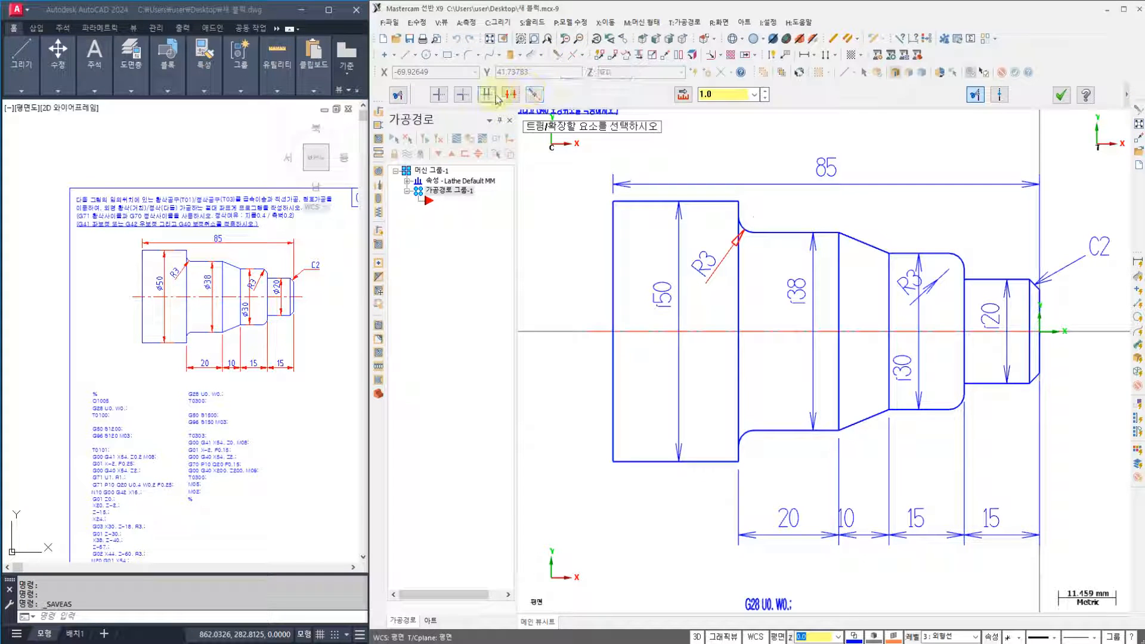
click(509, 94)
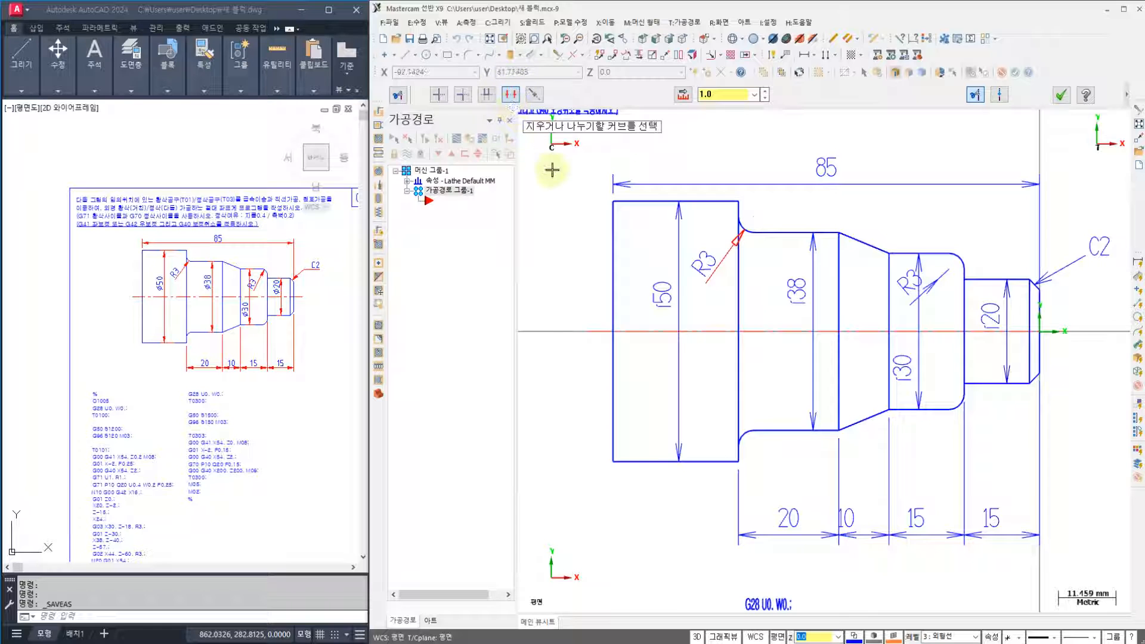
click(1048, 343)
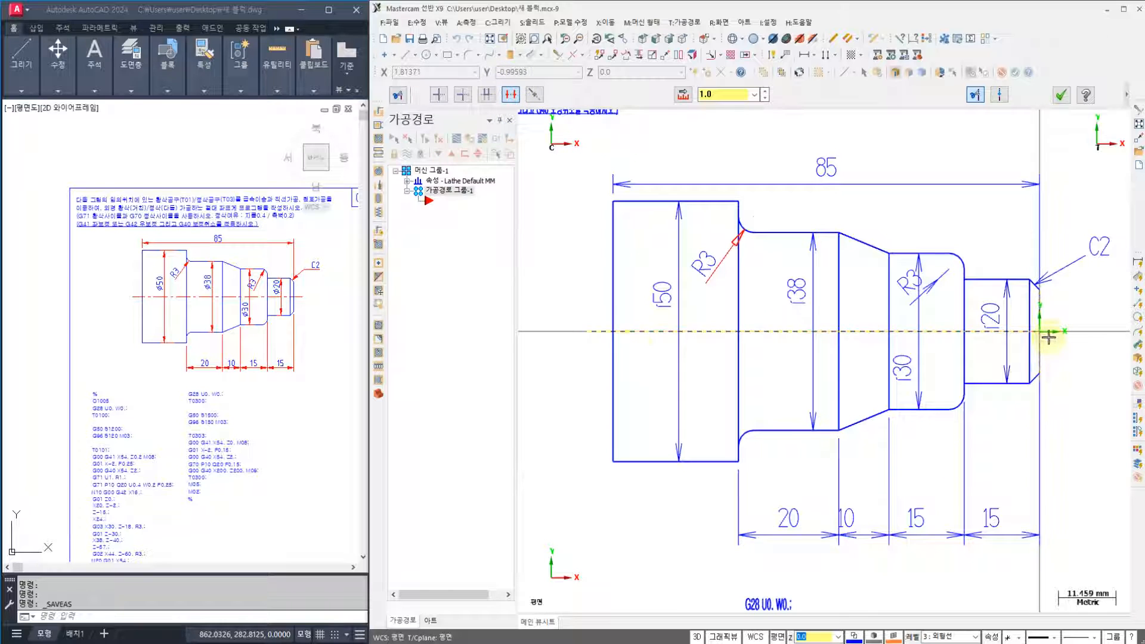
click(593, 331)
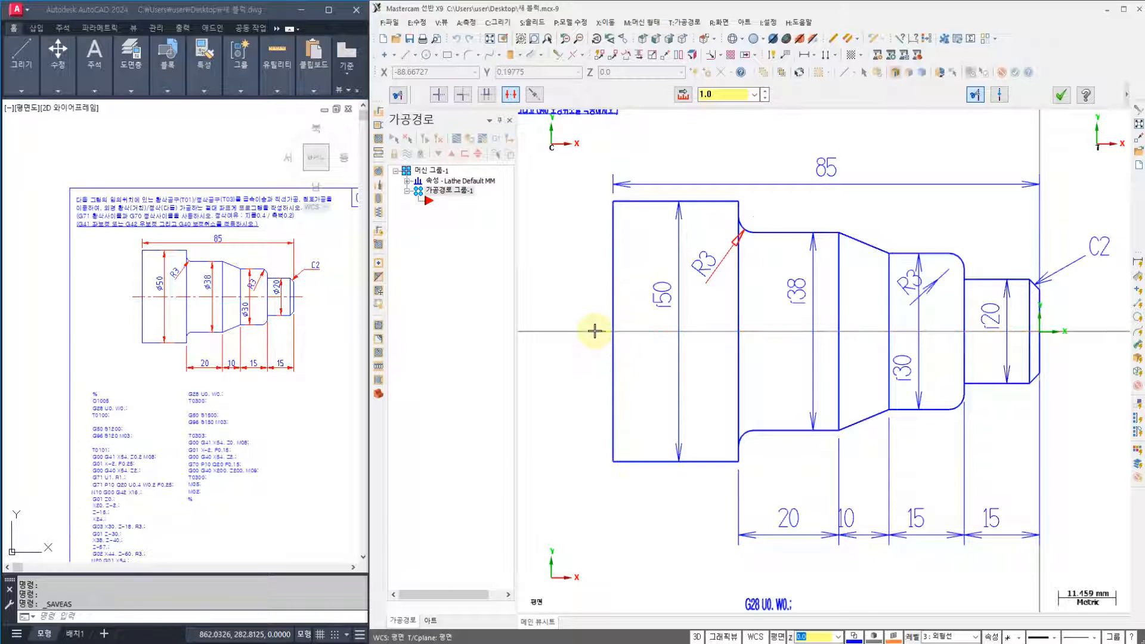
click(1066, 354)
click(1057, 332)
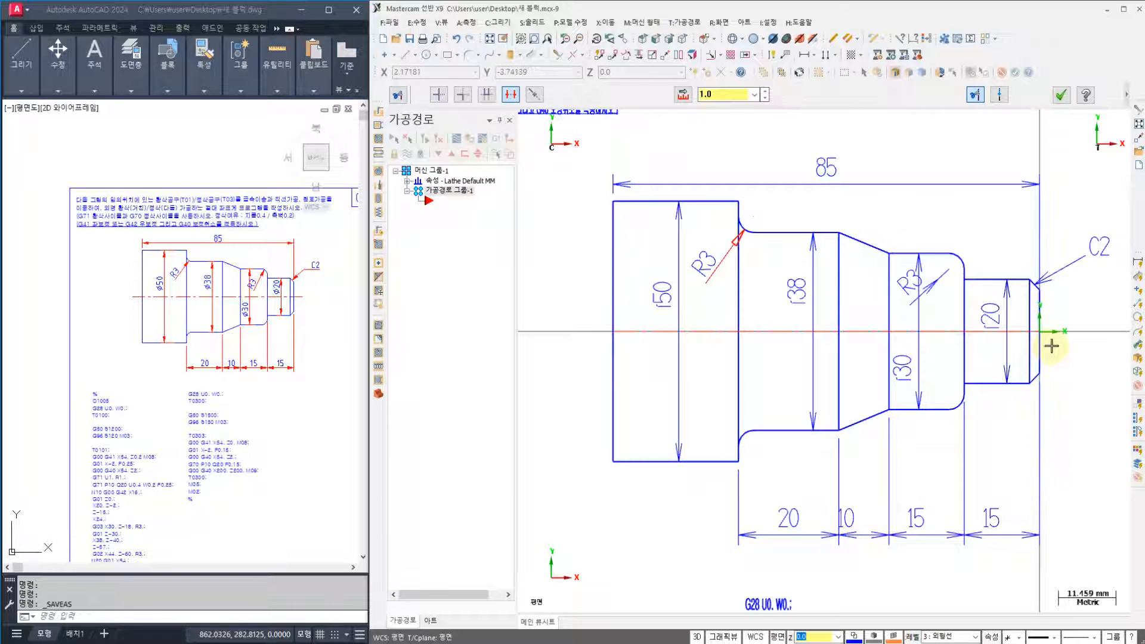
scroll(1055, 347, up, 2)
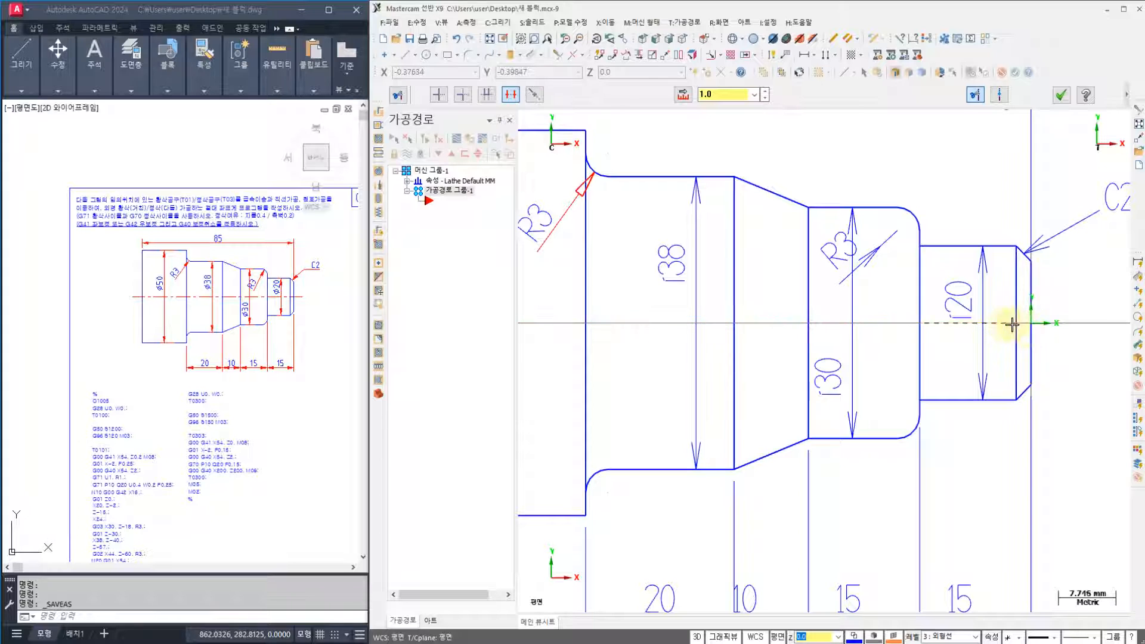
scroll(874, 352, down, 2)
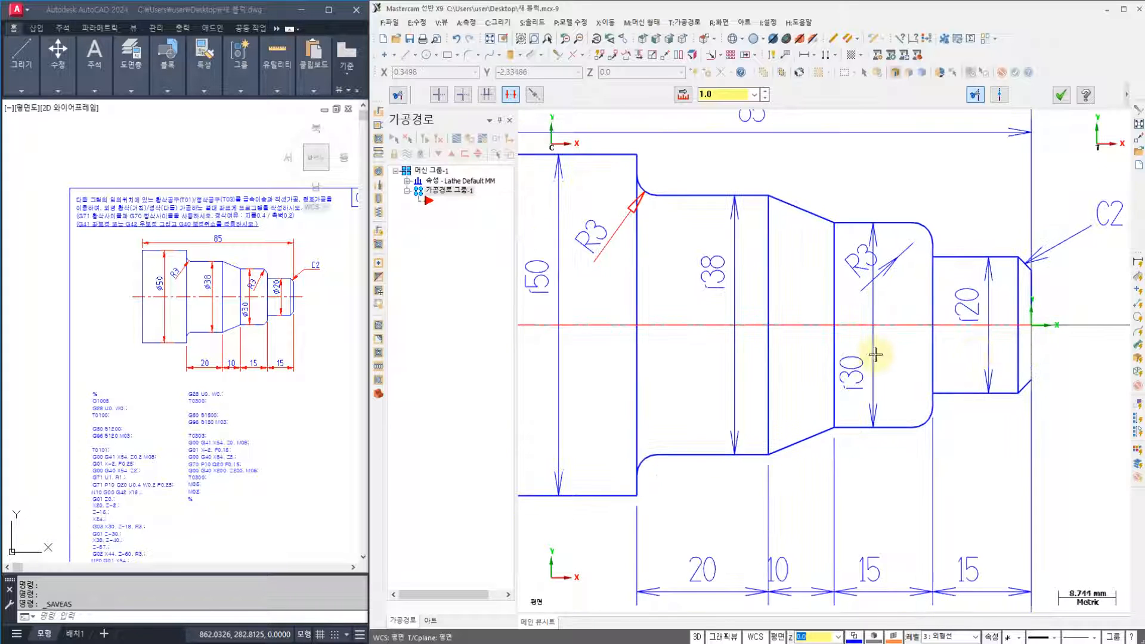
middle_drag(577, 377, 624, 381)
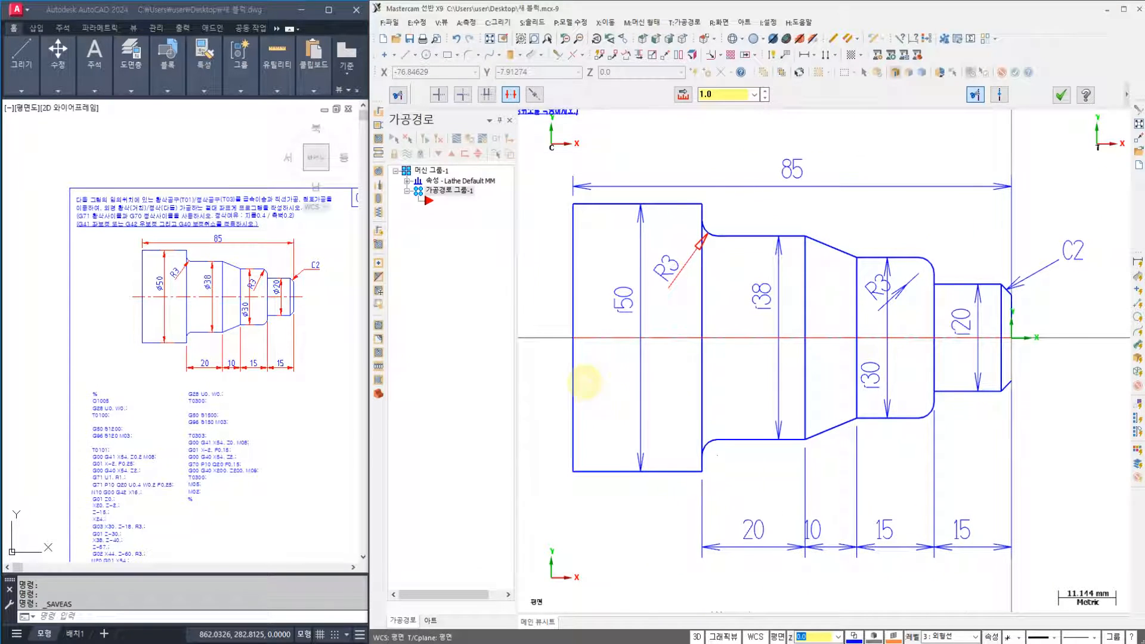
- Divide away the lower half of the large end face line and the upper halves of the part's inner vertical edge lines
click(573, 382)
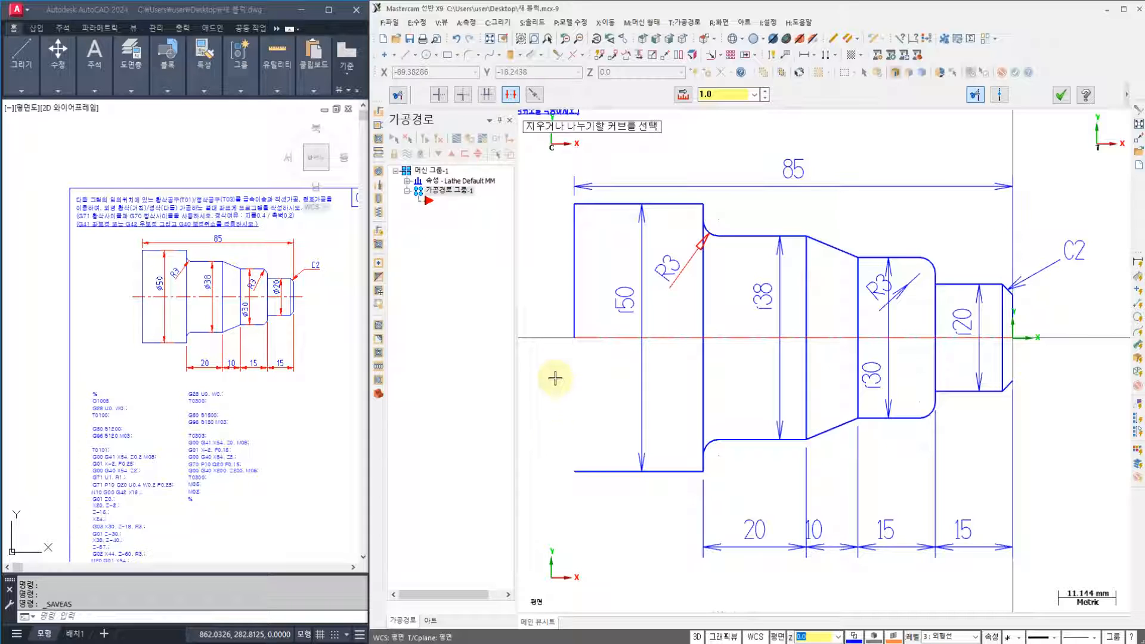
click(1004, 358)
click(1001, 312)
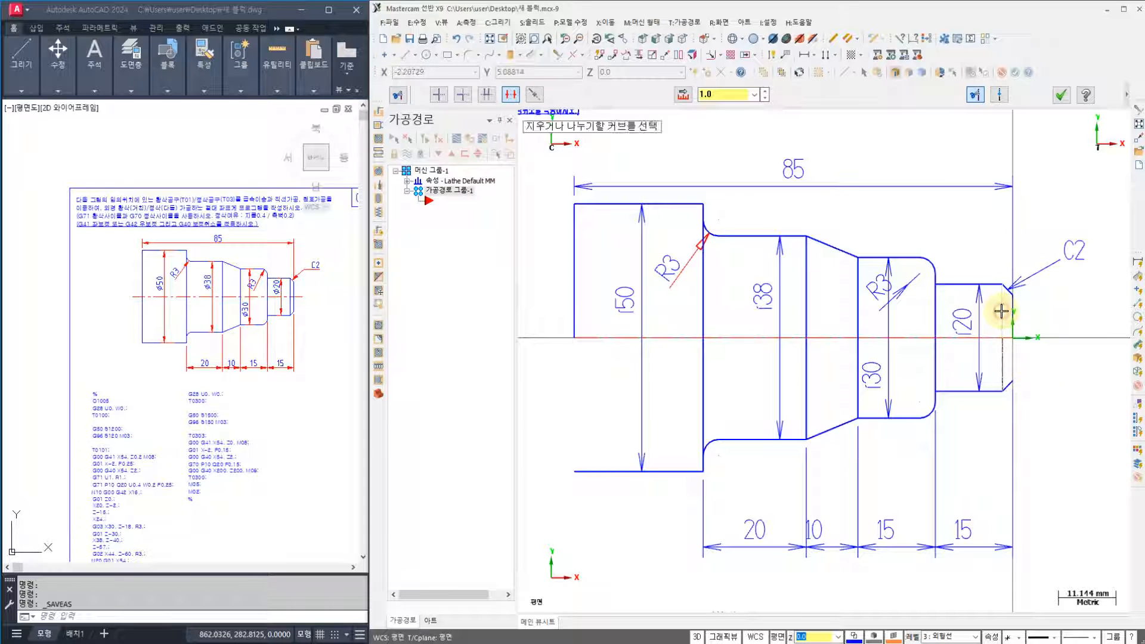
click(860, 291)
click(815, 290)
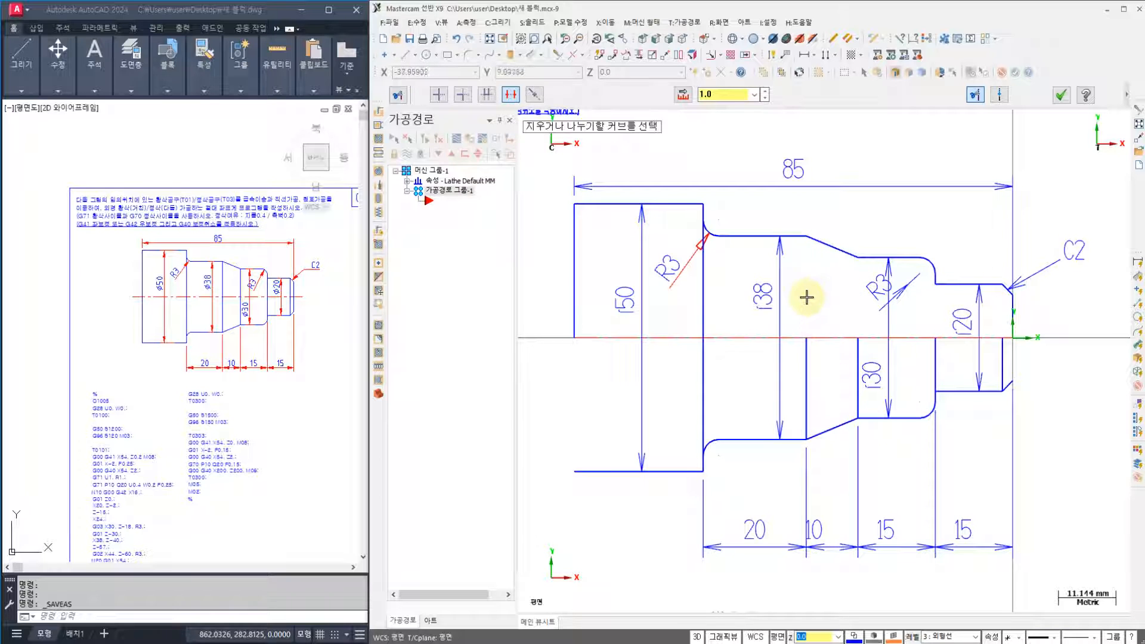
click(701, 289)
click(701, 289)
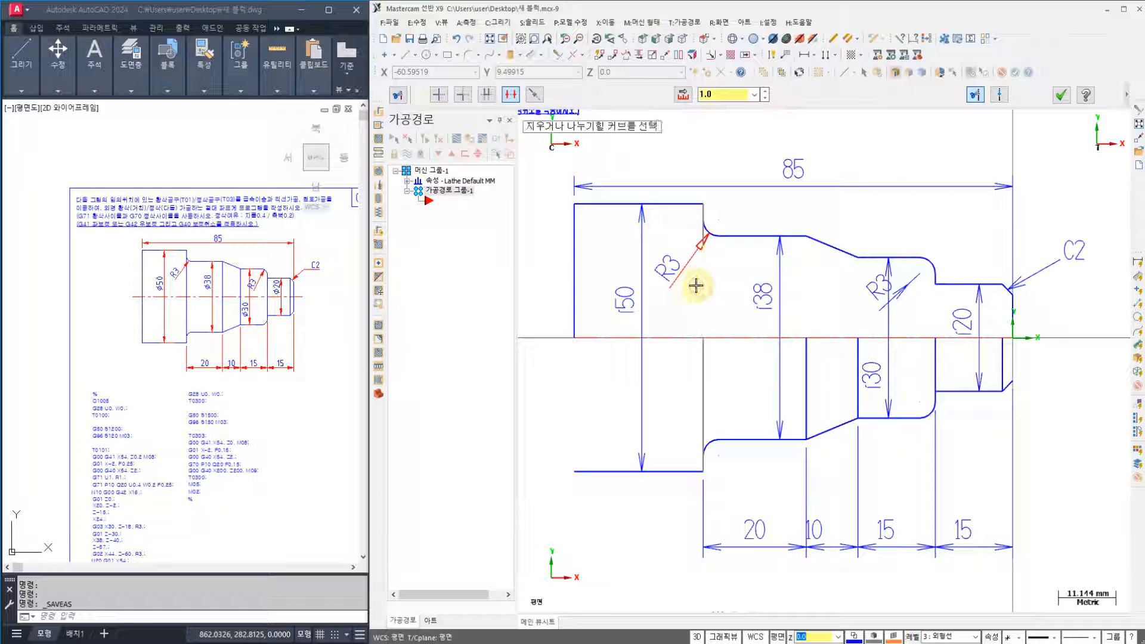
- Trim off the leftover vertical line pieces below the R3 fillet at the 50 mm diameter shoulder and finish trimming
scroll(671, 247, up, 3)
scroll(671, 247, up, 6)
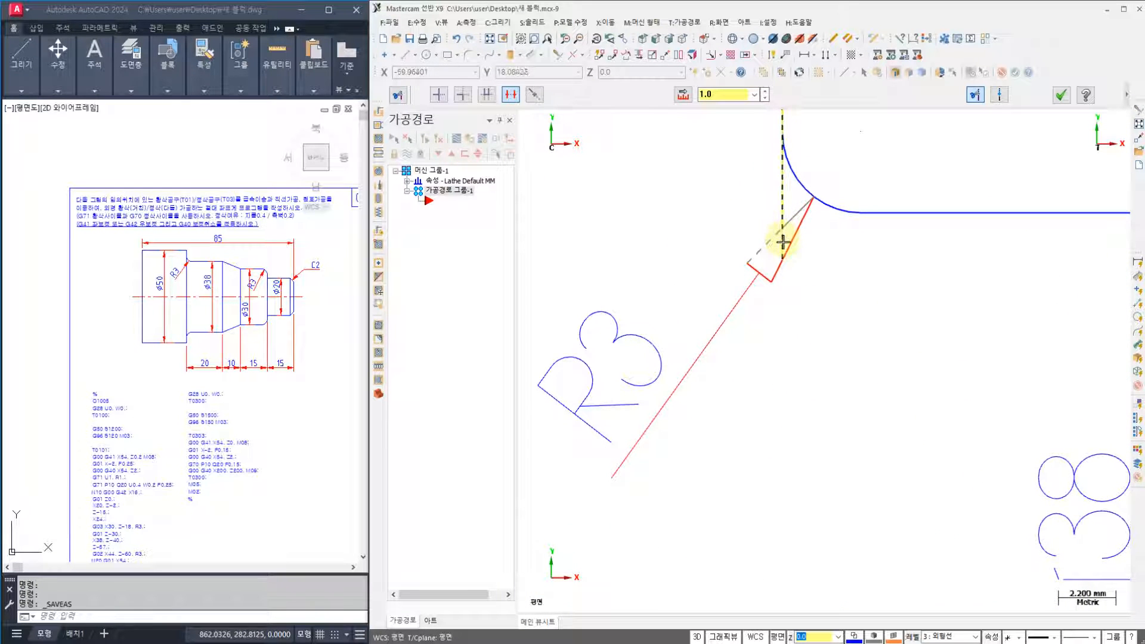
click(777, 192)
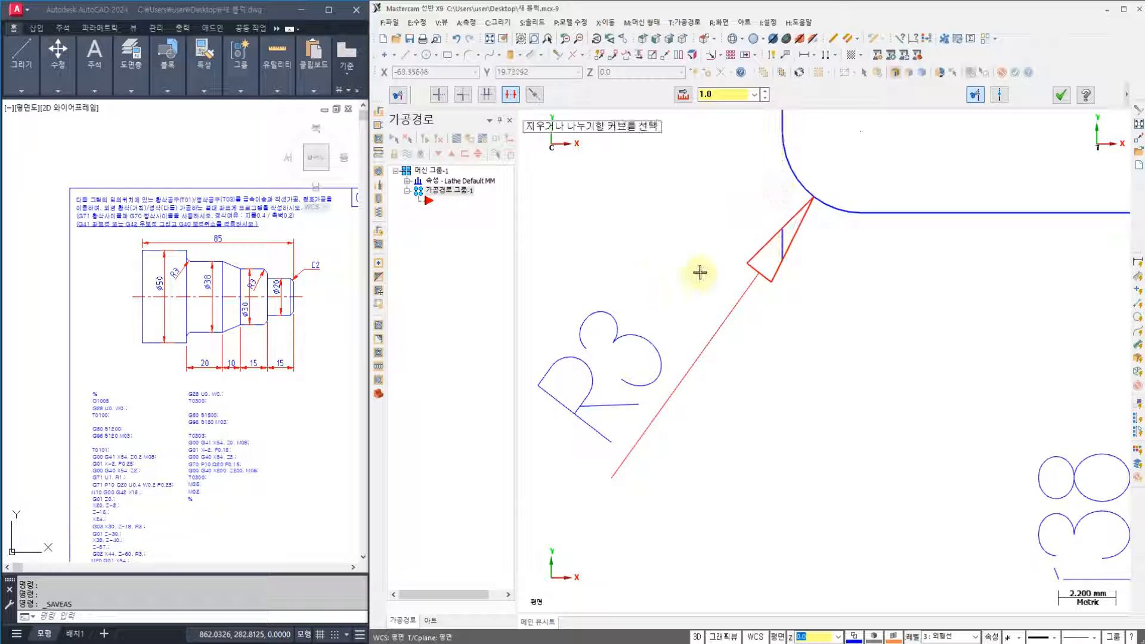
scroll(698, 272, down, 5)
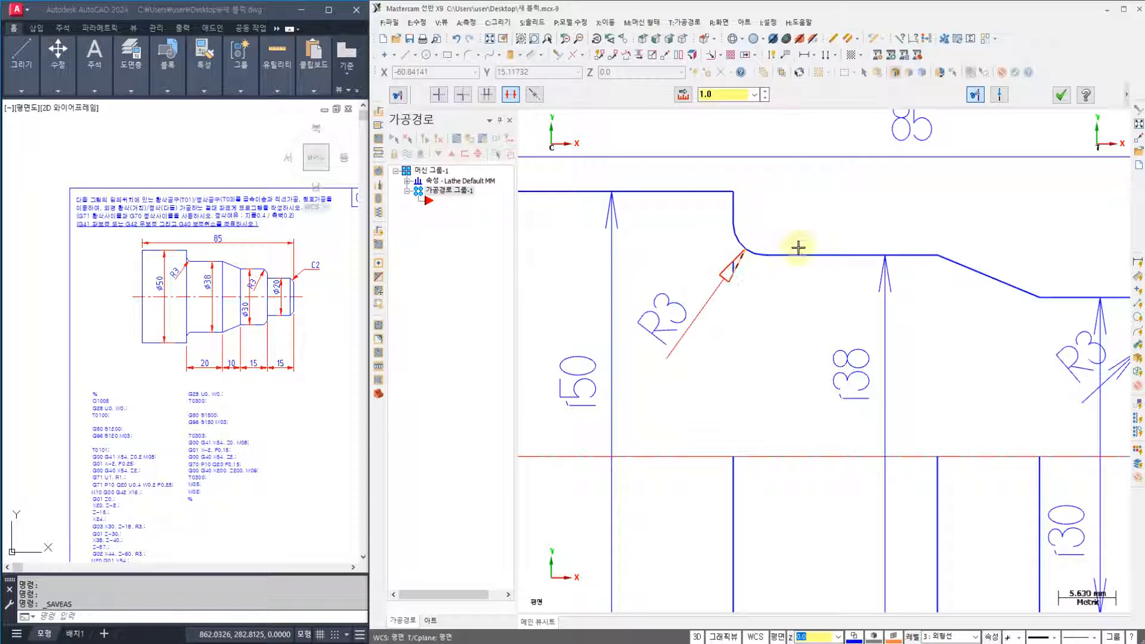
scroll(767, 269, down, 4)
middle_drag(719, 318, 711, 322)
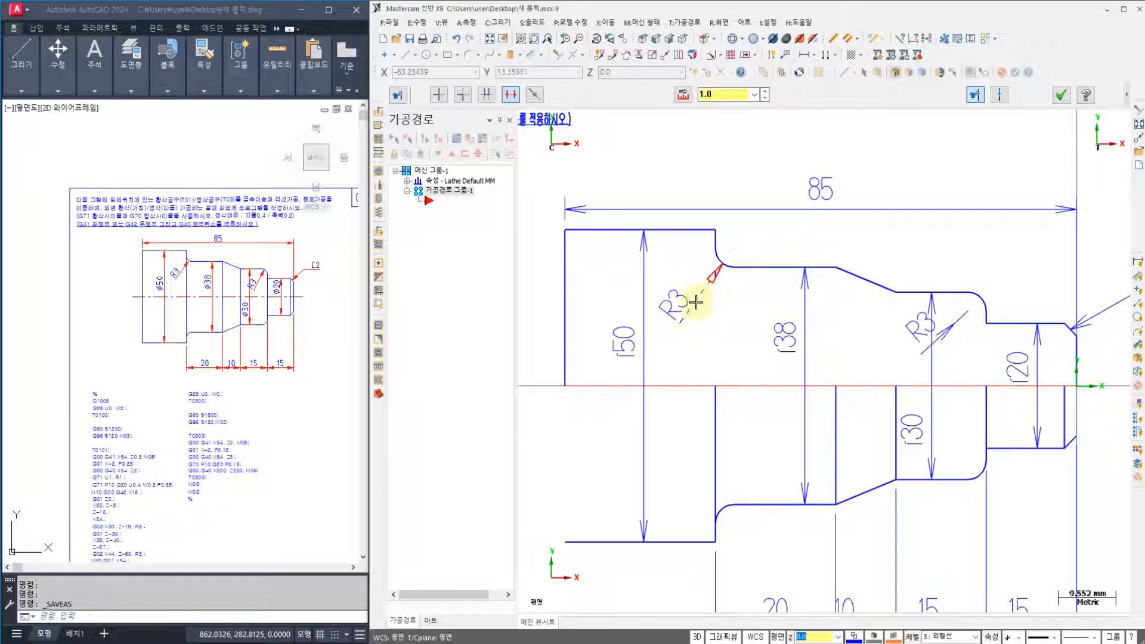
click(1060, 96)
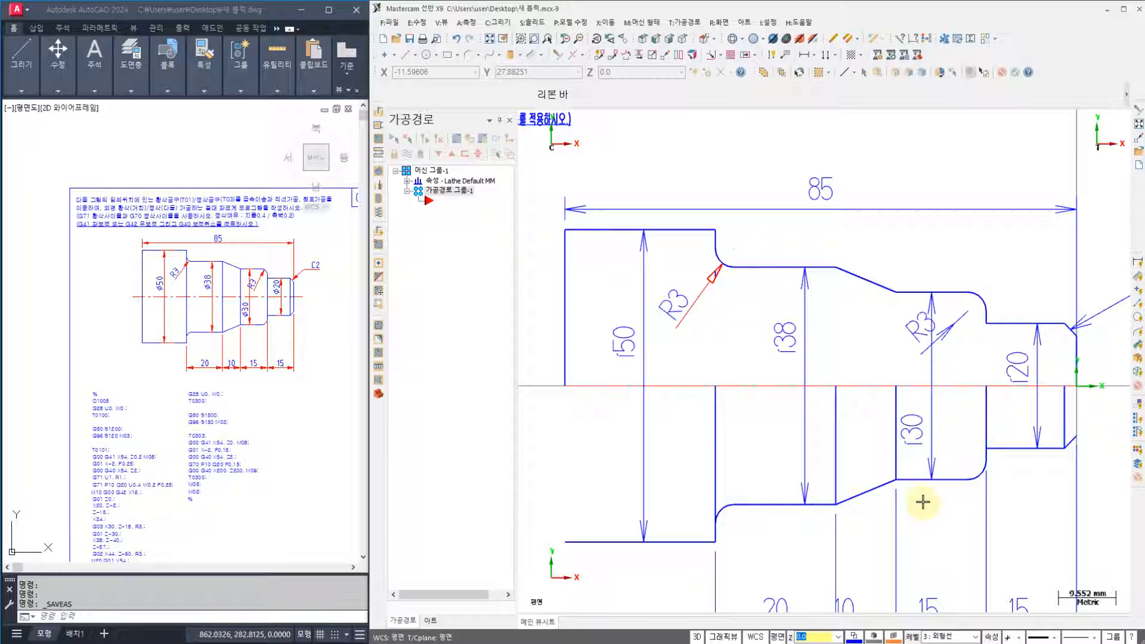
- Review the imported drawing's levels in the level manager and close it
click(911, 637)
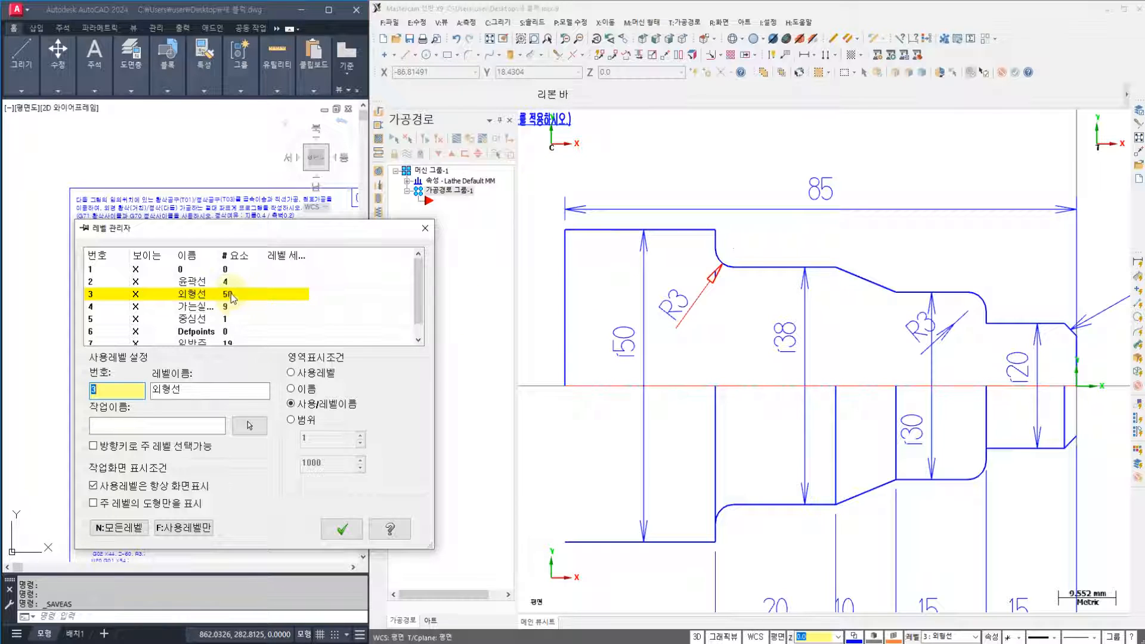
click(342, 528)
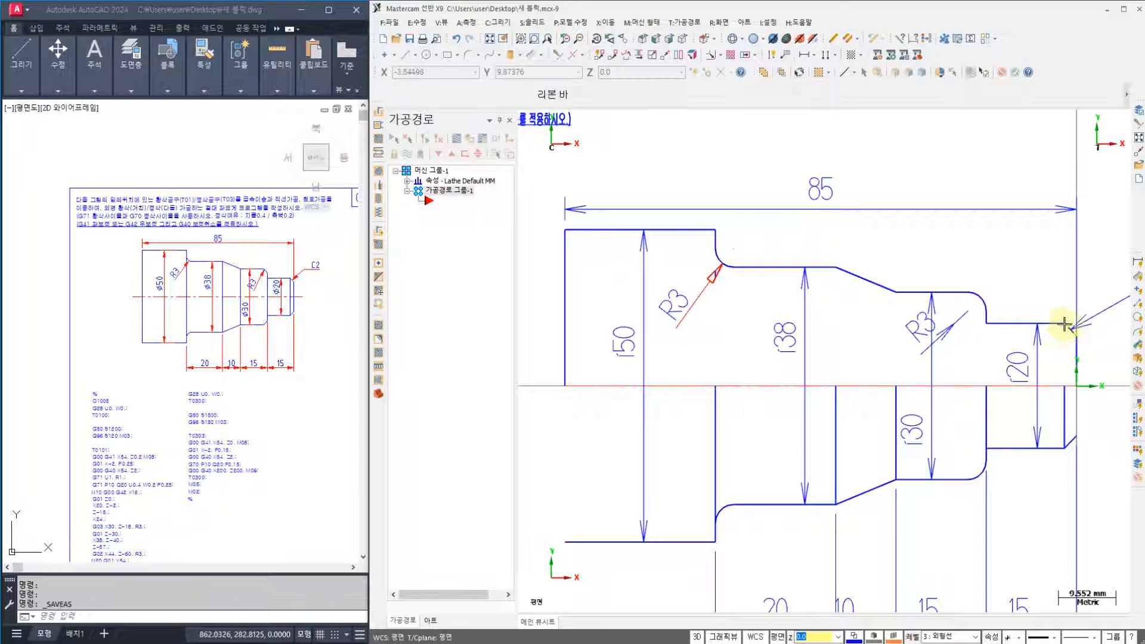
click(1036, 352)
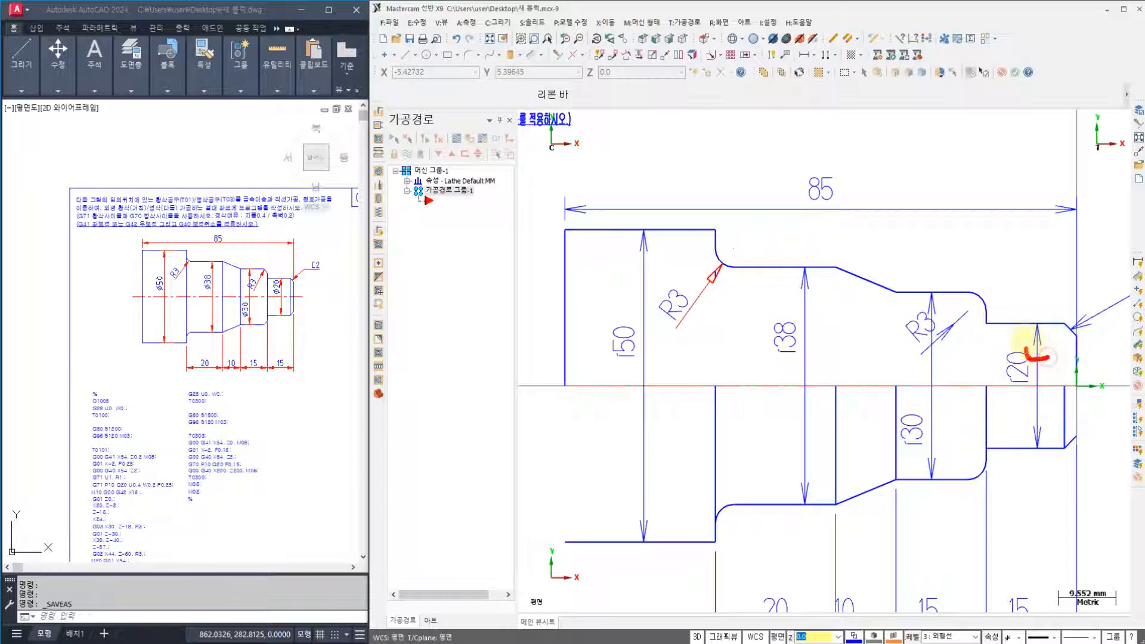
drag(1047, 358, 1040, 356)
drag(926, 300, 945, 307)
mouse_move(802, 276)
mouse_down()
mouse_move(785, 289)
mouse_move(813, 279)
mouse_up()
mouse_move(686, 288)
mouse_down()
mouse_move(699, 269)
mouse_move(690, 287)
mouse_move(649, 263)
mouse_move(611, 286)
mouse_move(655, 299)
mouse_up()
key(Escape)
middle_drag(876, 297, 848, 322)
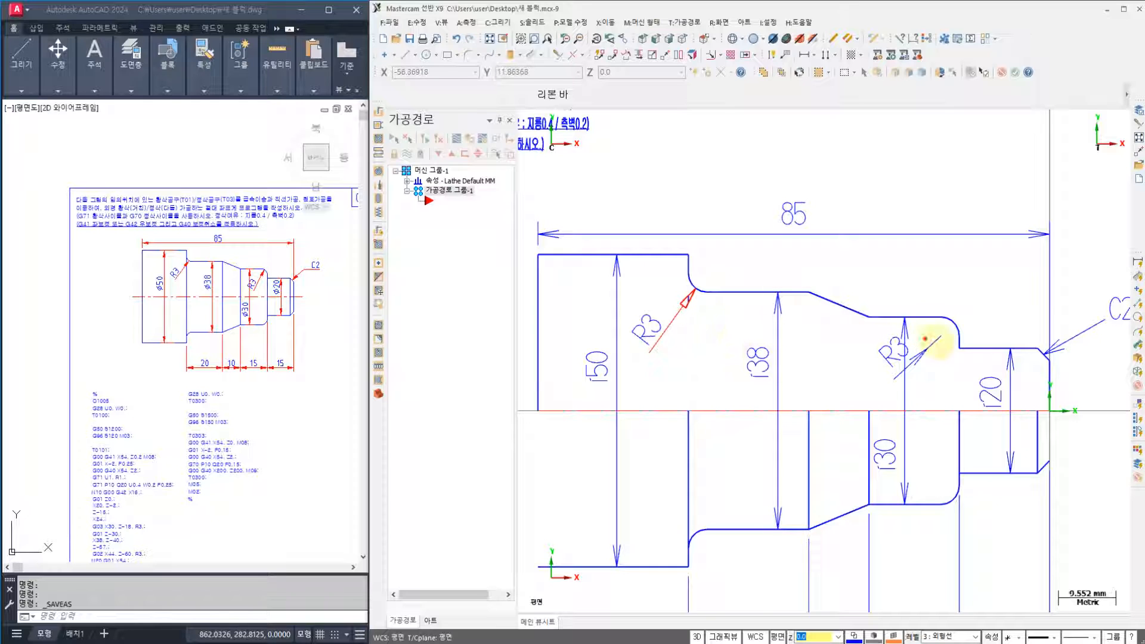
drag(965, 353, 957, 396)
drag(871, 327, 874, 400)
drag(806, 304, 806, 389)
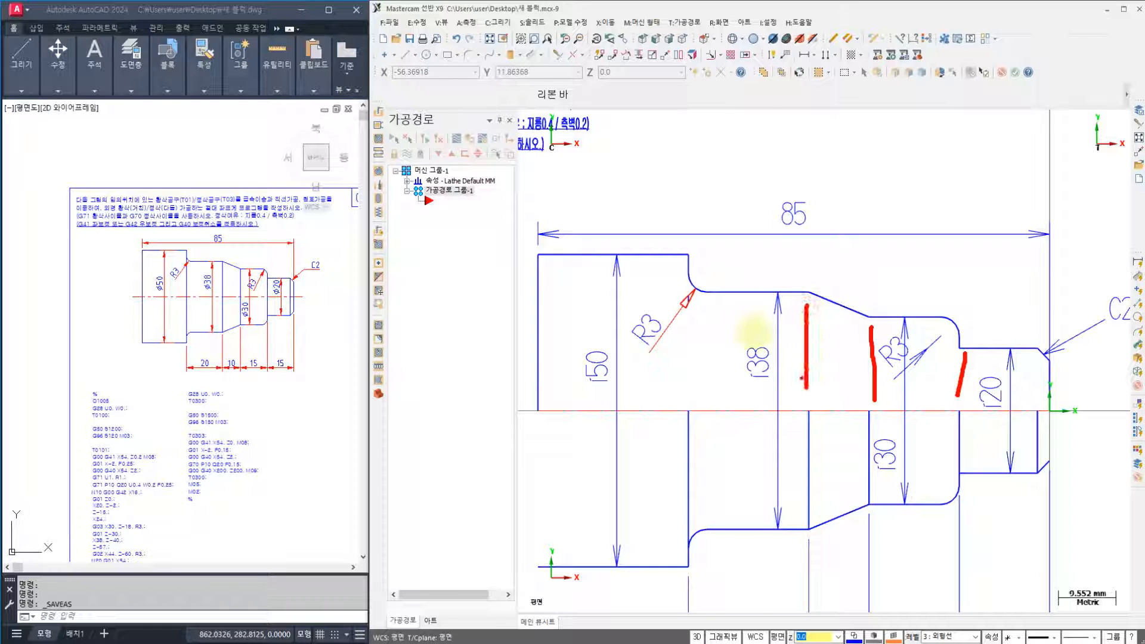
drag(685, 292, 690, 374)
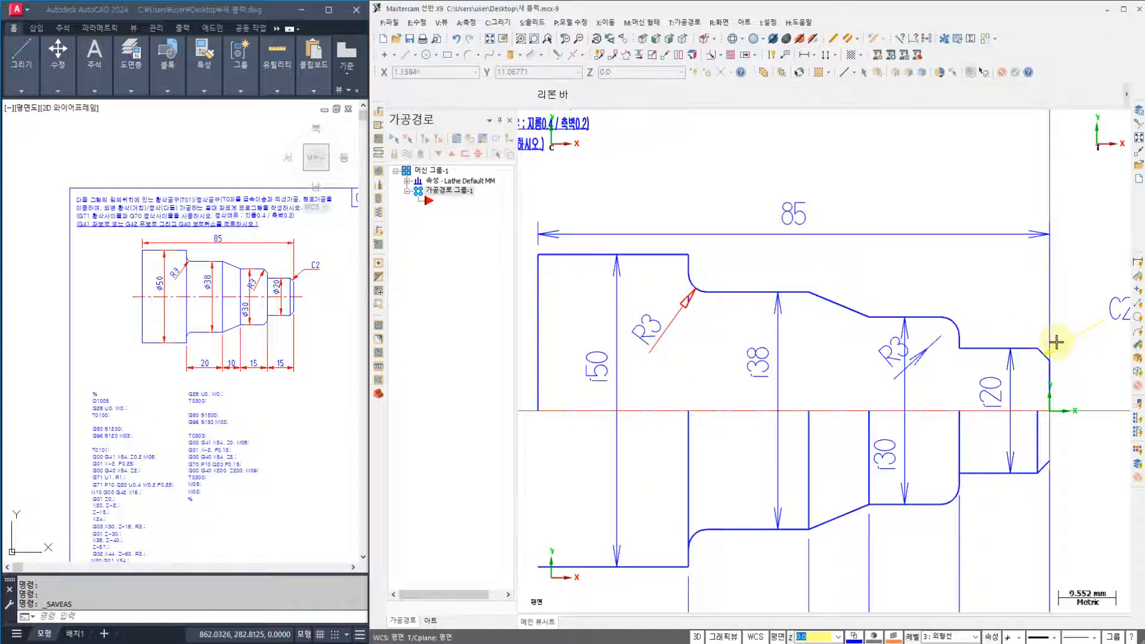
- Expand the Lathe Default MM properties of the machine group to show its file, tool and stock settings
middle_drag(923, 298, 905, 300)
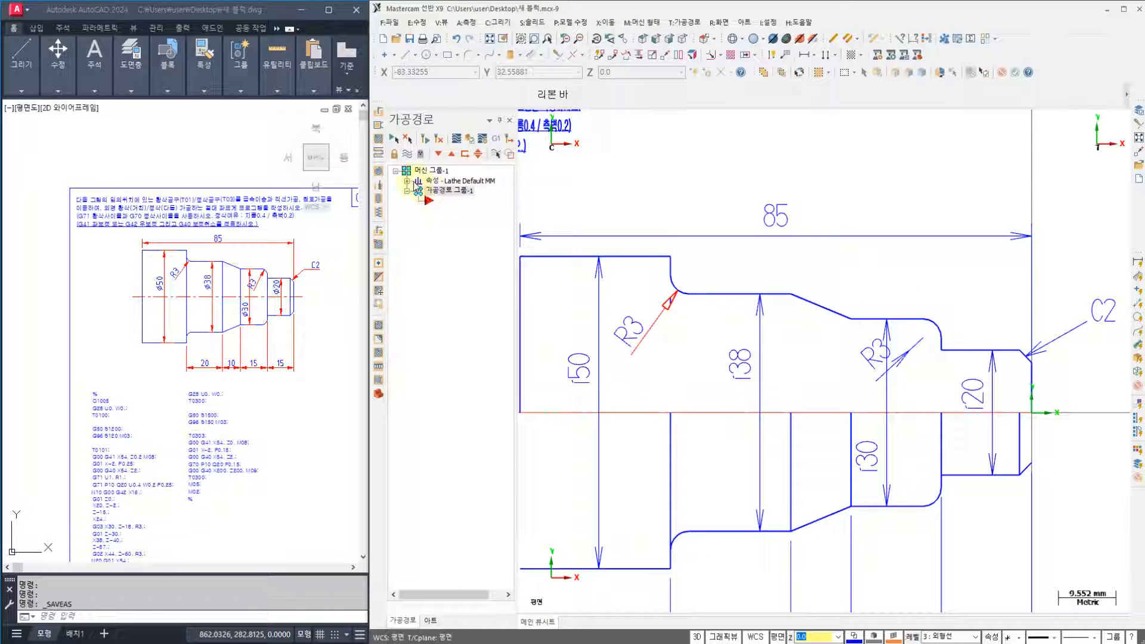
click(407, 181)
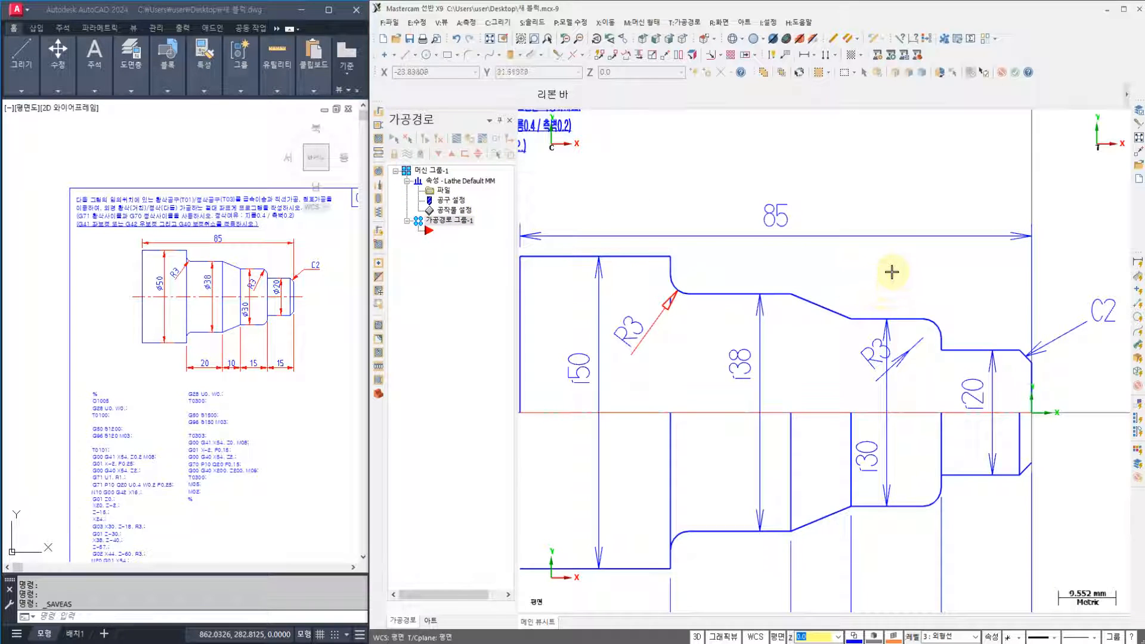
middle_drag(893, 270, 916, 263)
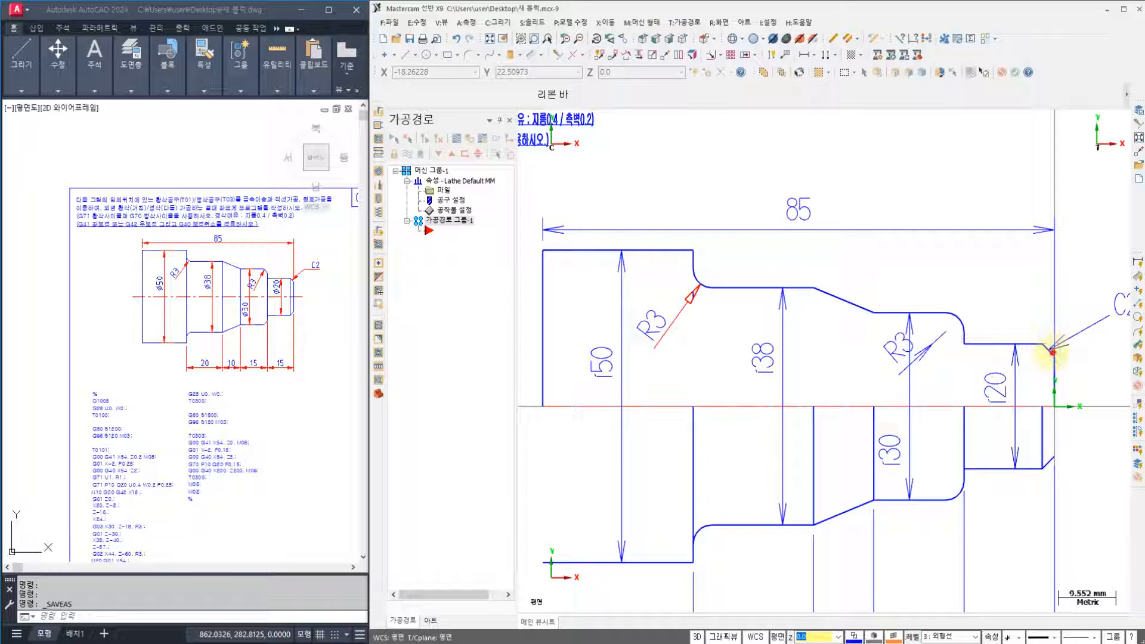
click(1052, 353)
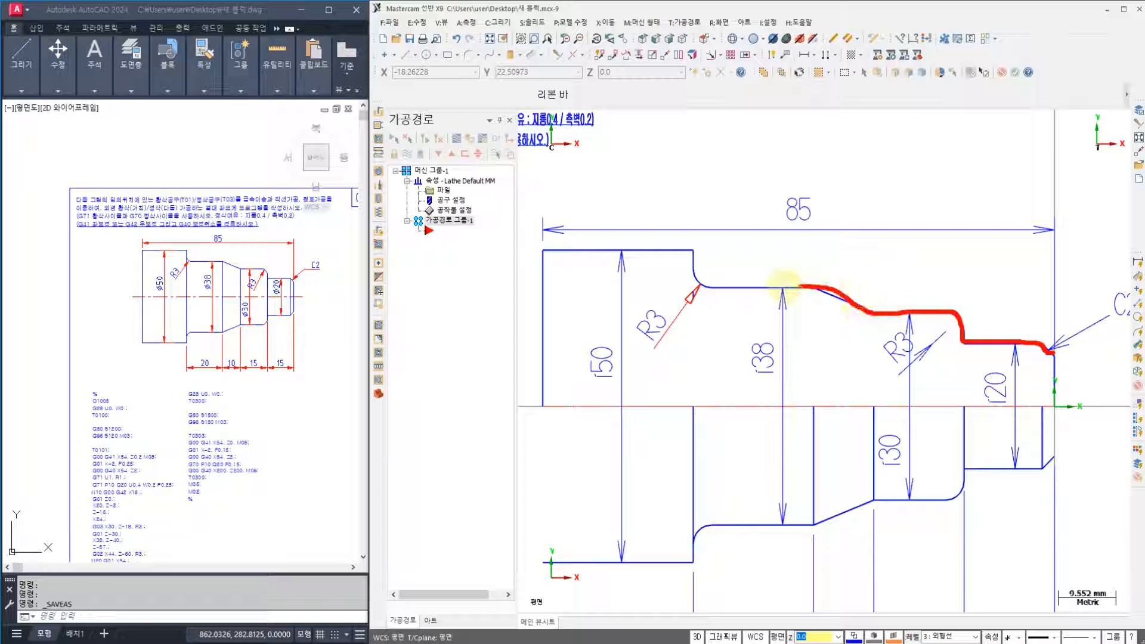
mouse_move(783, 280)
mouse_down()
mouse_move(699, 275)
mouse_move(668, 251)
mouse_move(540, 257)
mouse_move(583, 265)
mouse_up()
drag(590, 160, 564, 212)
drag(546, 167, 584, 208)
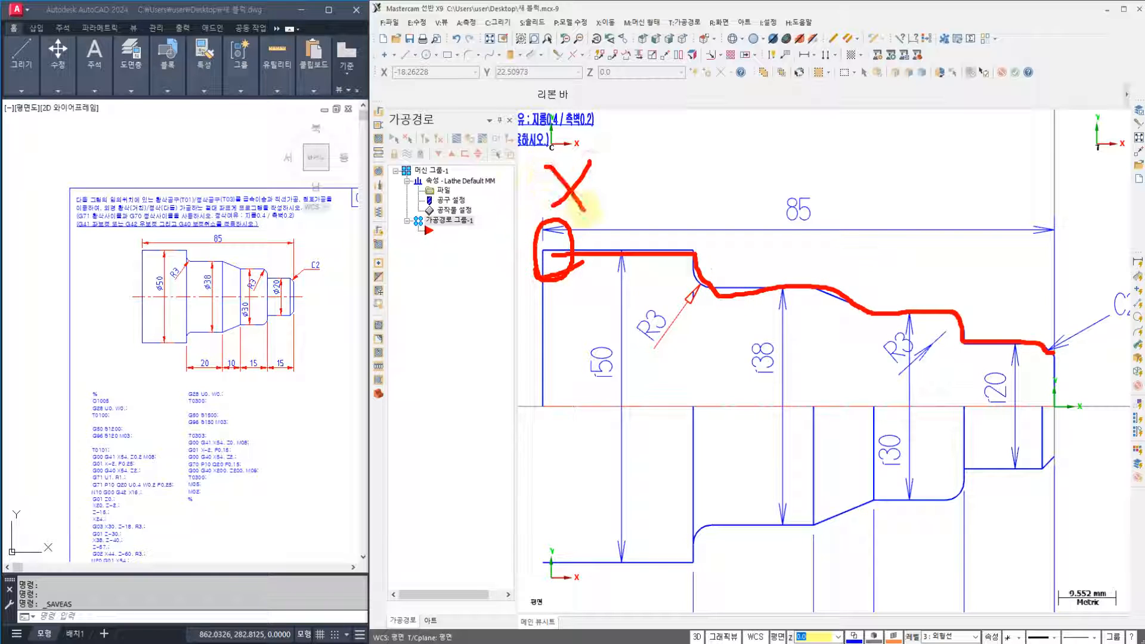
mouse_move(540, 169)
mouse_down()
mouse_move(570, 165)
mouse_move(554, 263)
mouse_move(523, 100)
mouse_up()
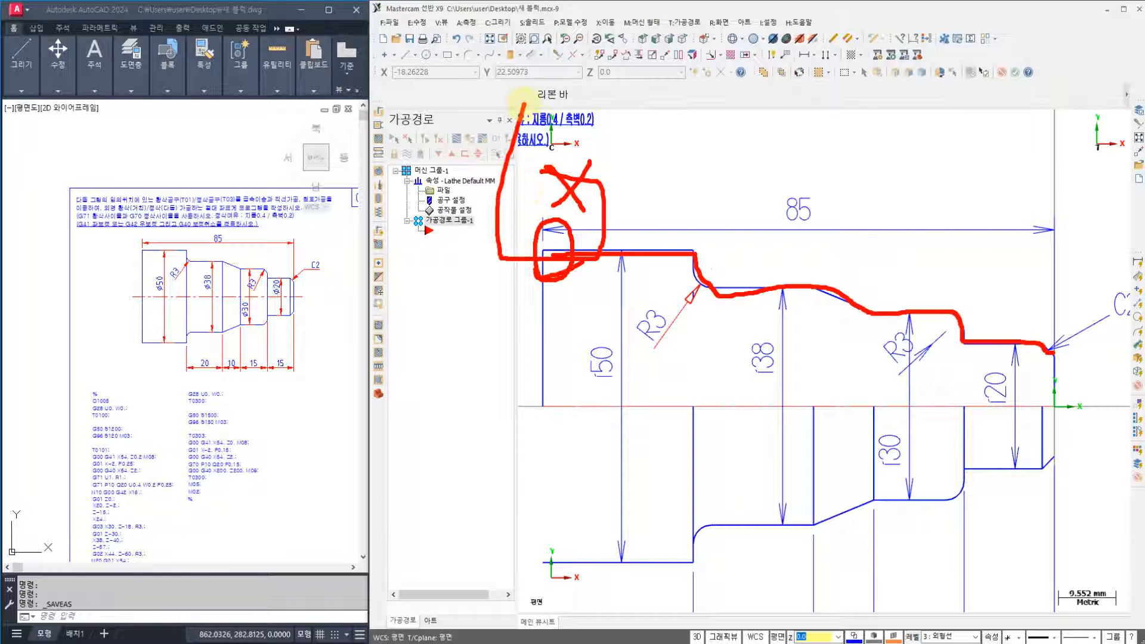
drag(633, 124, 584, 179)
drag(598, 129, 586, 178)
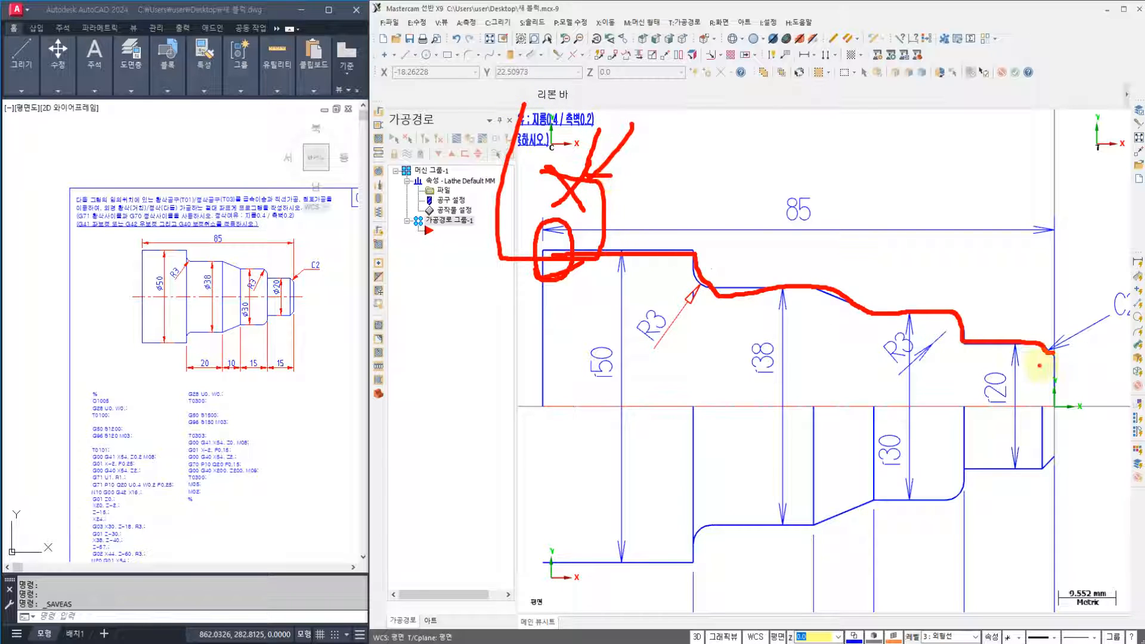
key(Escape)
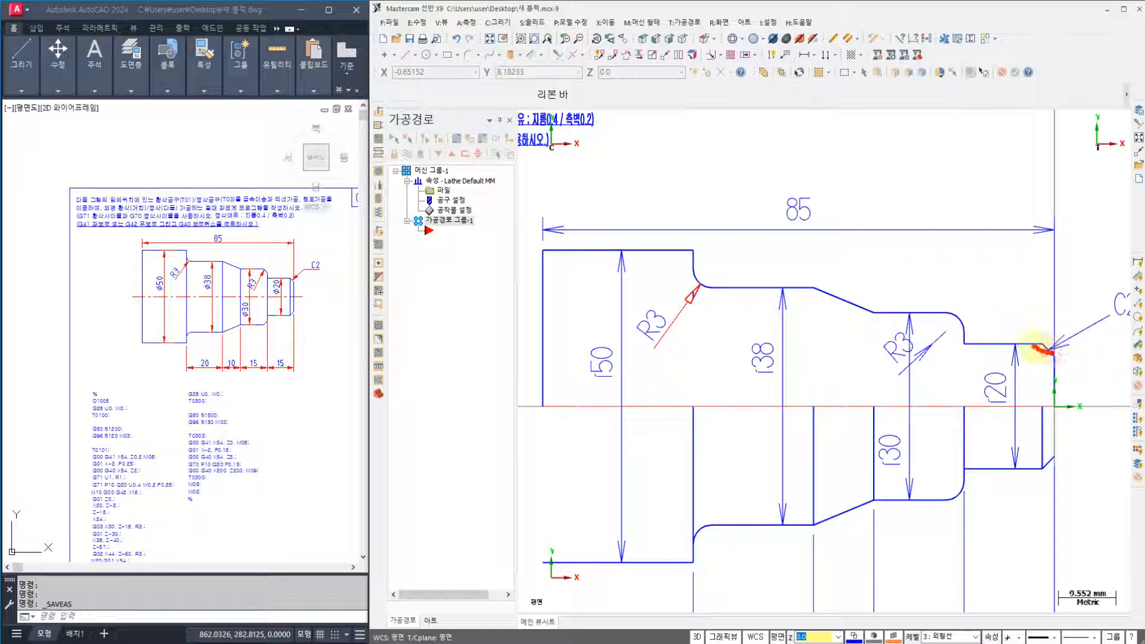
mouse_move(1045, 351)
mouse_down()
mouse_move(659, 246)
mouse_move(548, 250)
mouse_up()
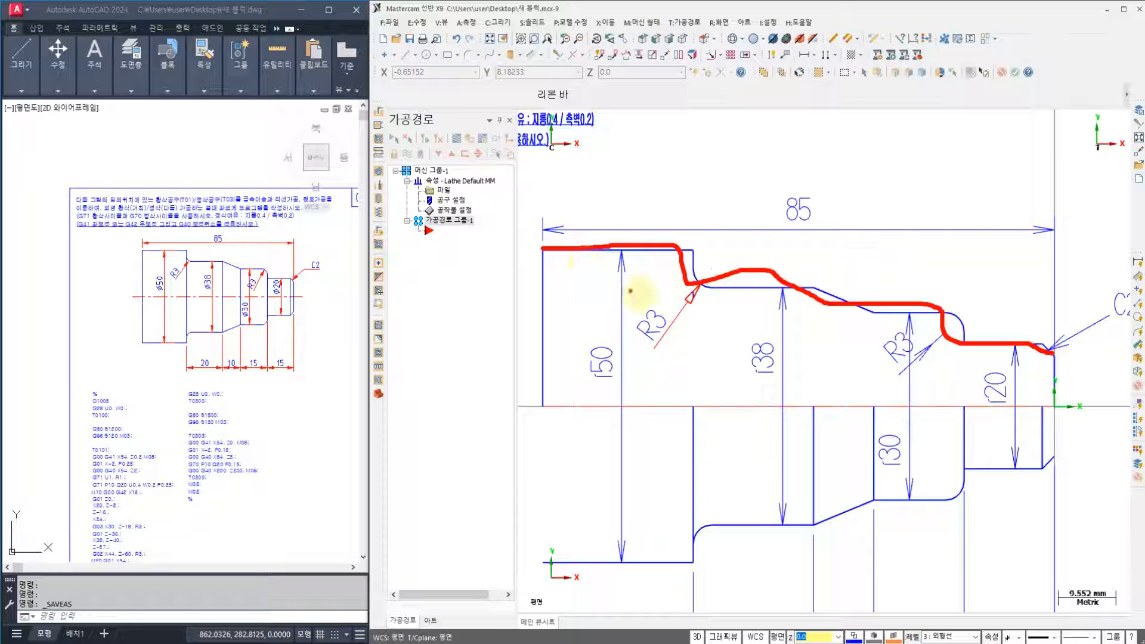
key(Escape)
- Start a lathe rough toolpath and set its chaining method to partial
scroll(662, 300, down, 2)
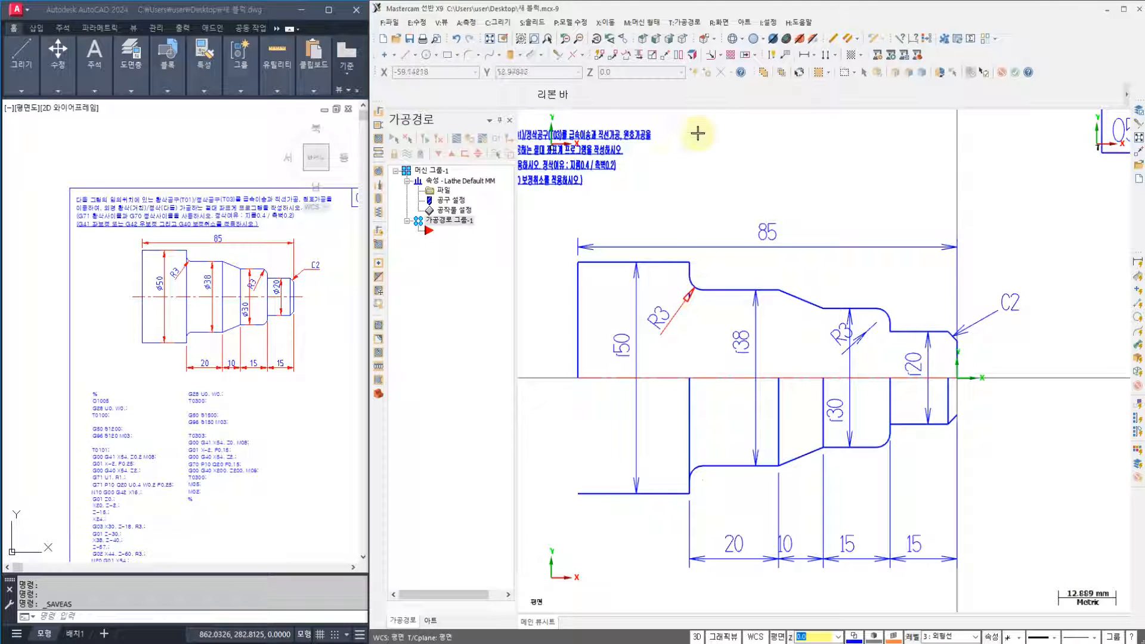
click(684, 23)
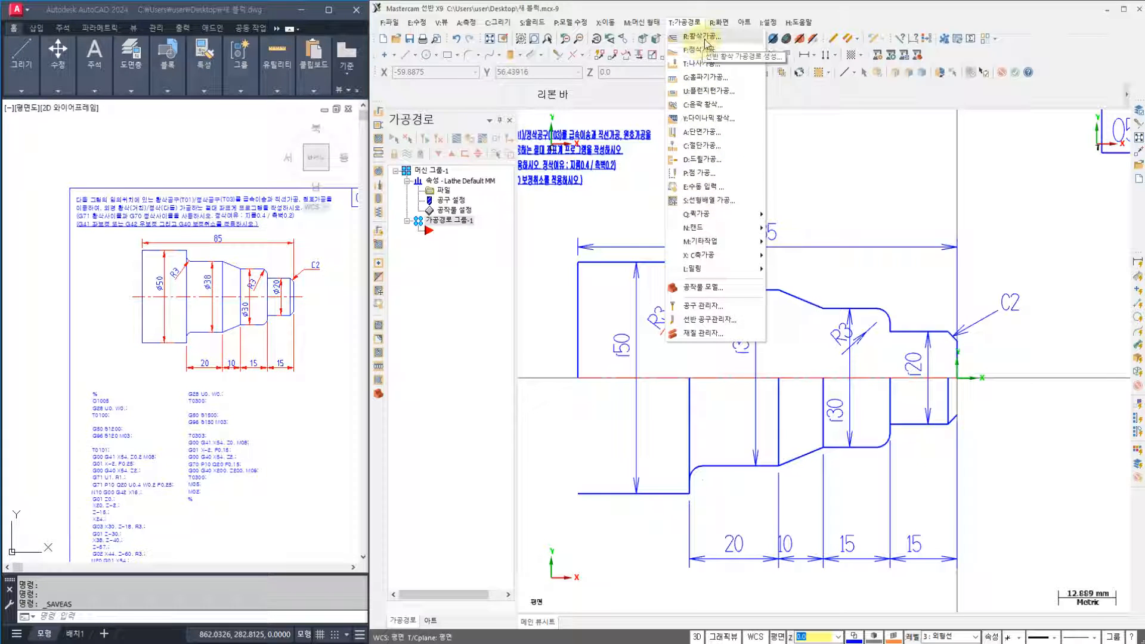
click(700, 38)
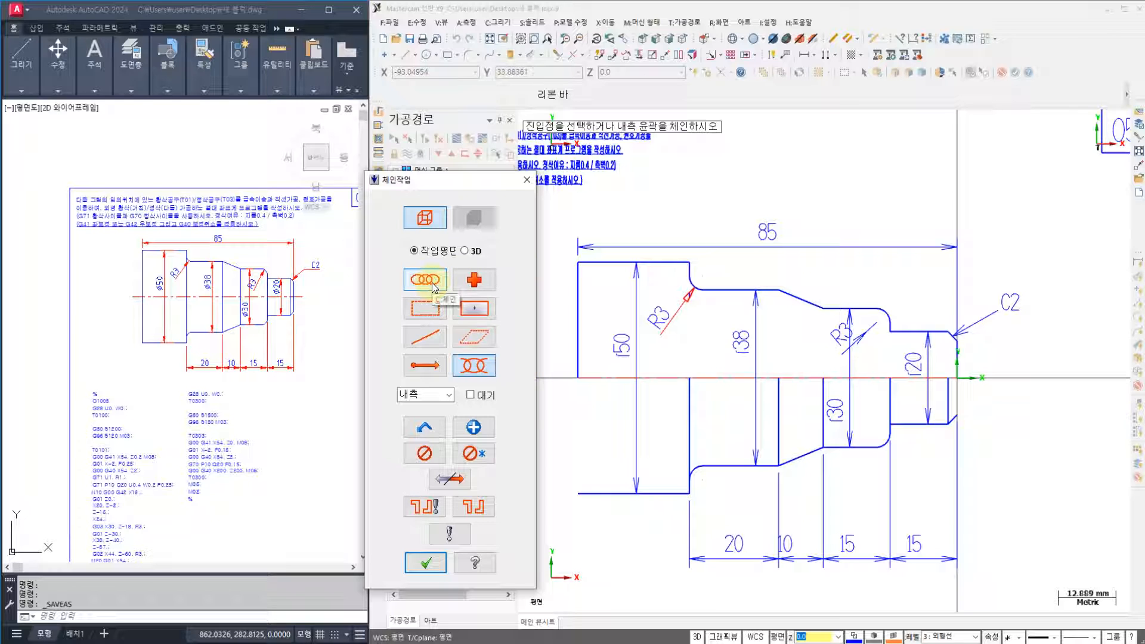
click(475, 365)
- Chain the upper outer profile from the C2 chamfer to the 50 mm diameter line and accept it for the lathe roughing
scroll(952, 346, up, 6)
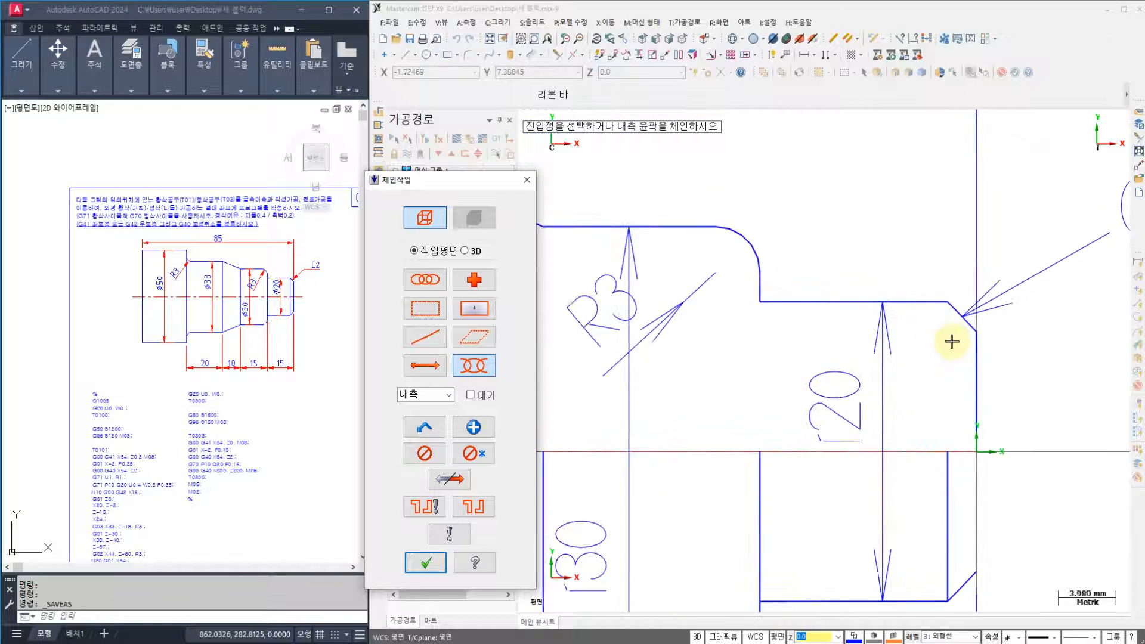
scroll(952, 341, up, 3)
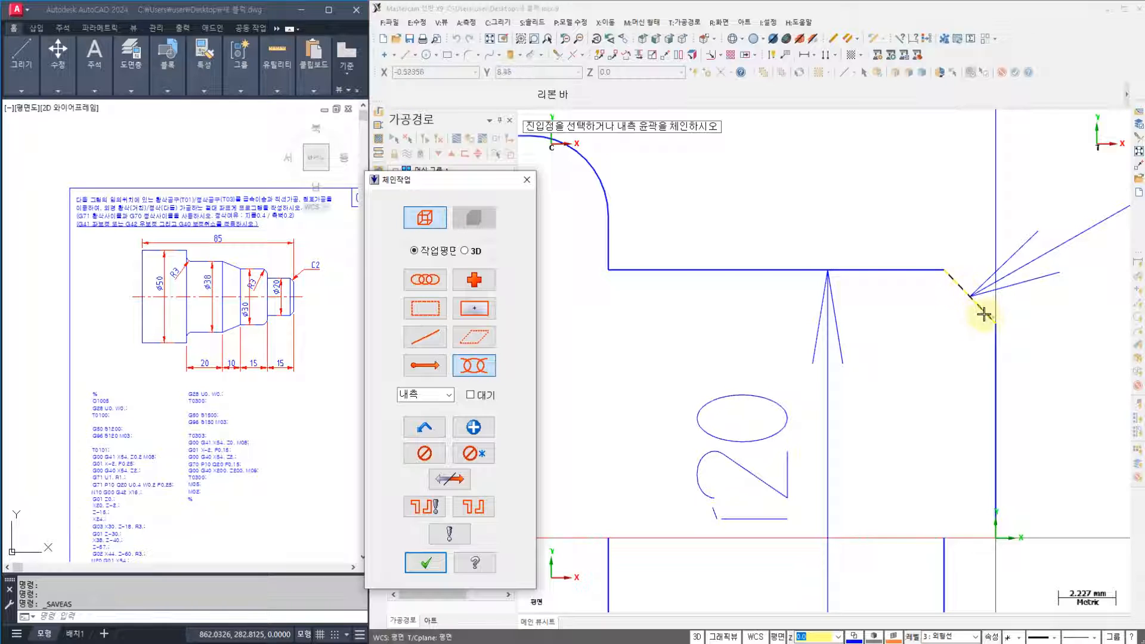
click(986, 312)
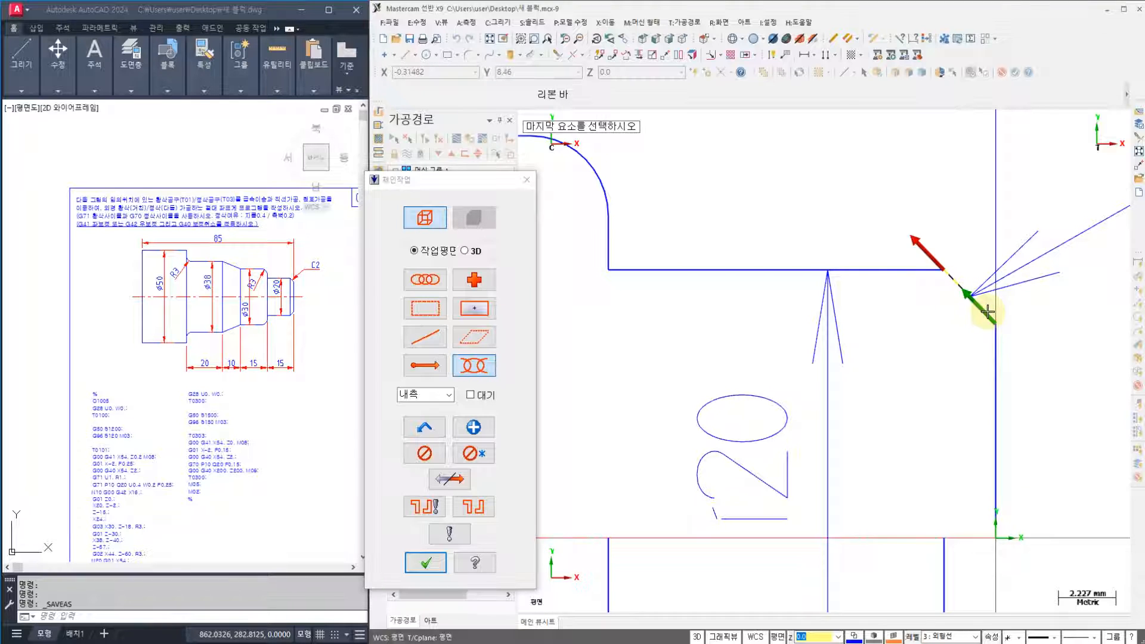
scroll(952, 266, down, 8)
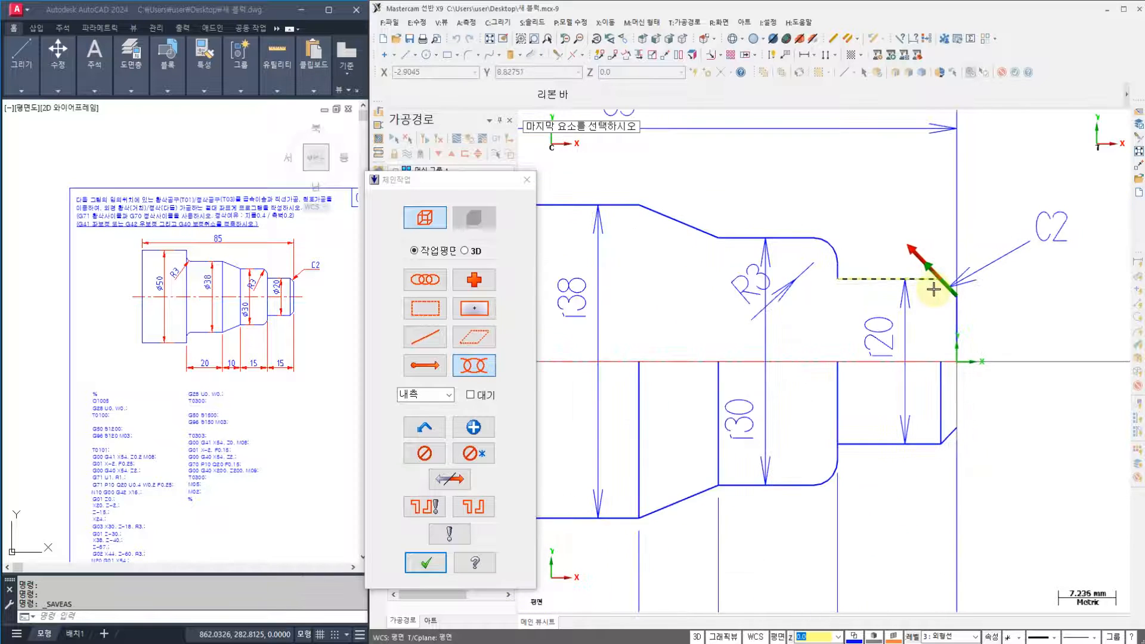
middle_drag(942, 365, 975, 402)
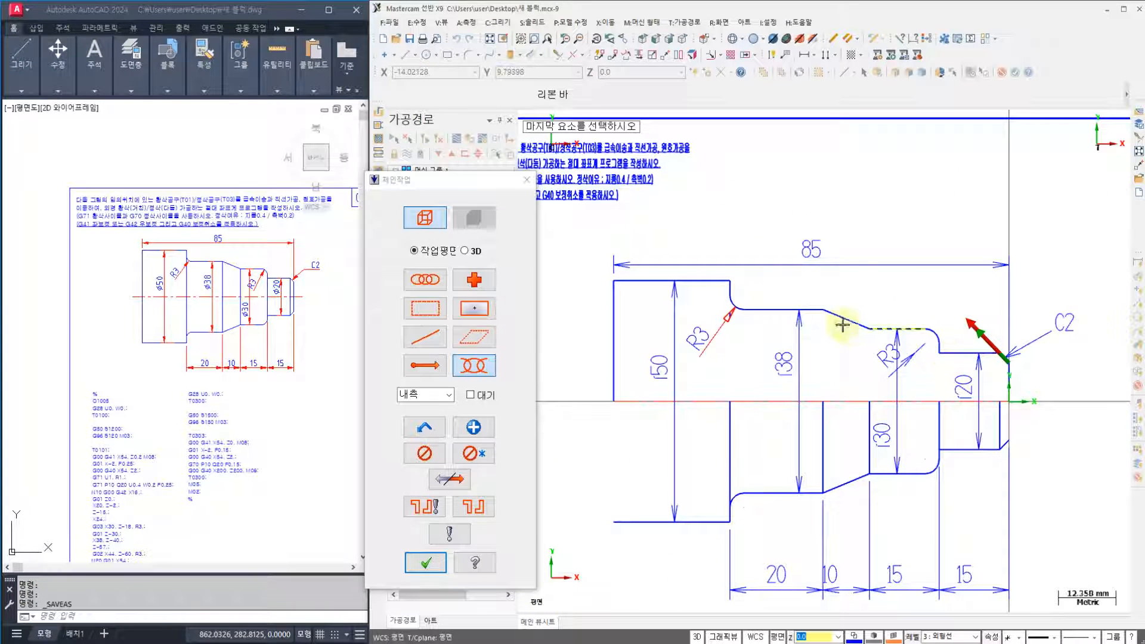
click(632, 280)
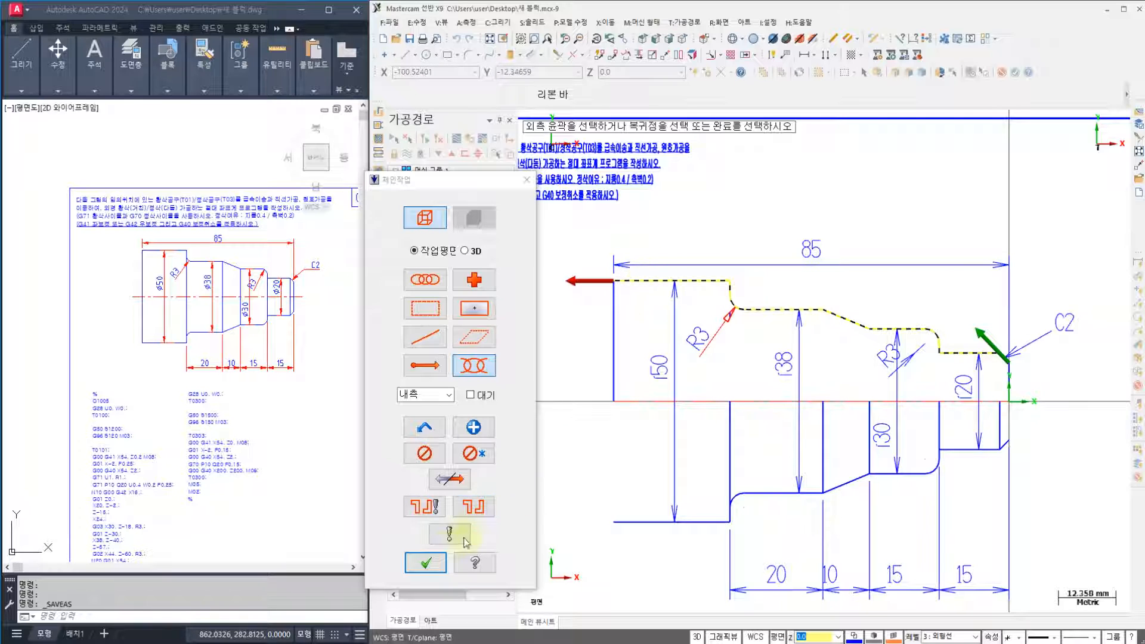
click(426, 562)
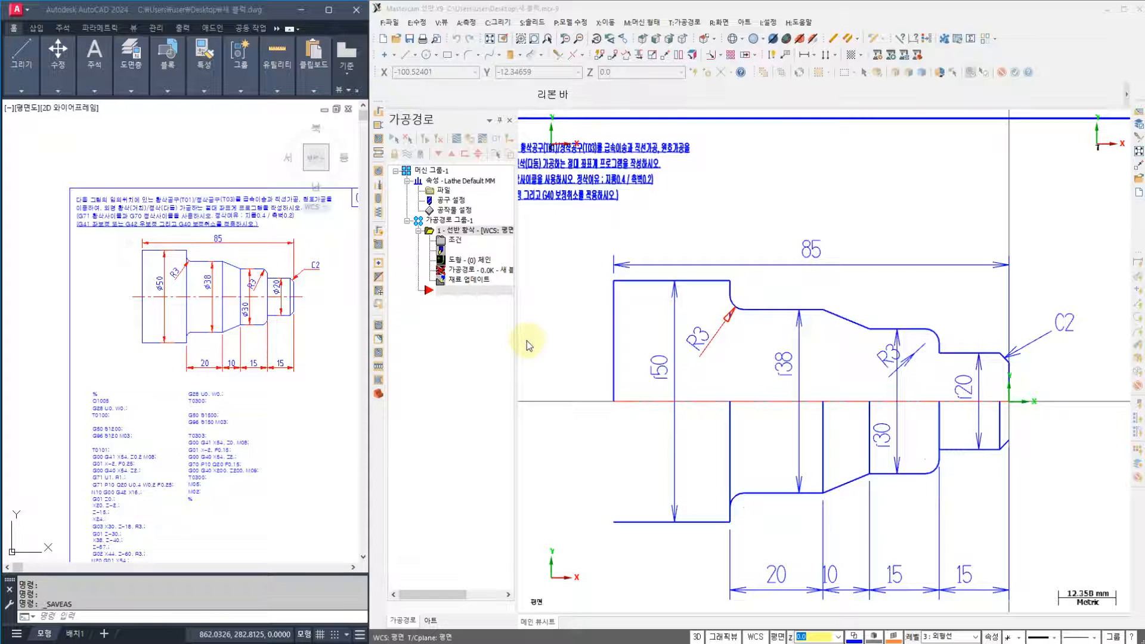
drag(363, 242, 523, 165)
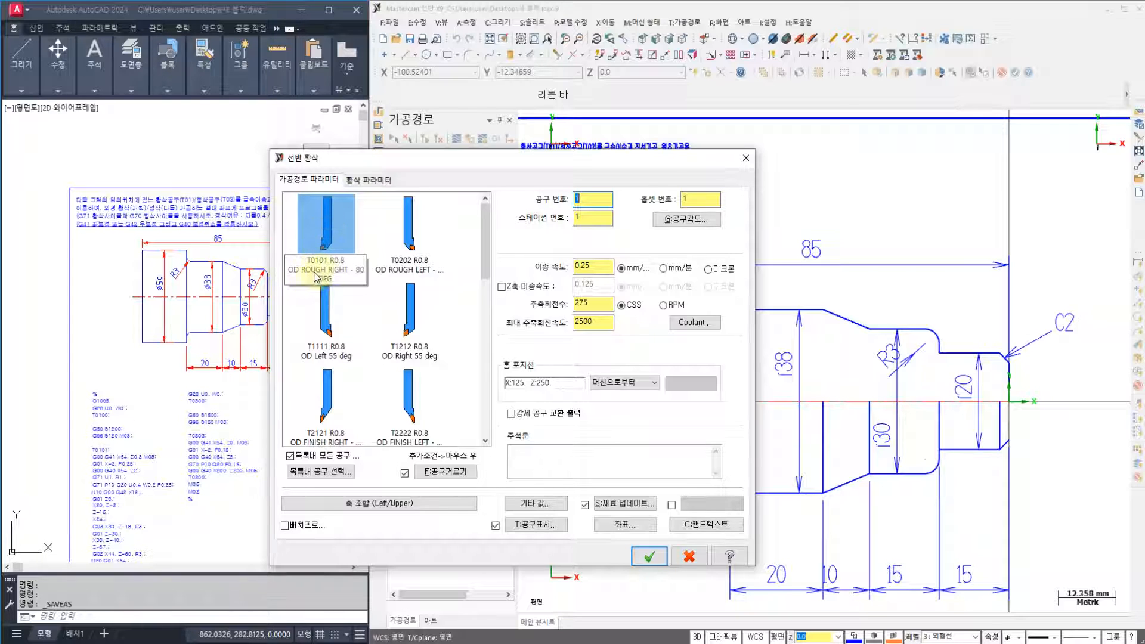
click(323, 245)
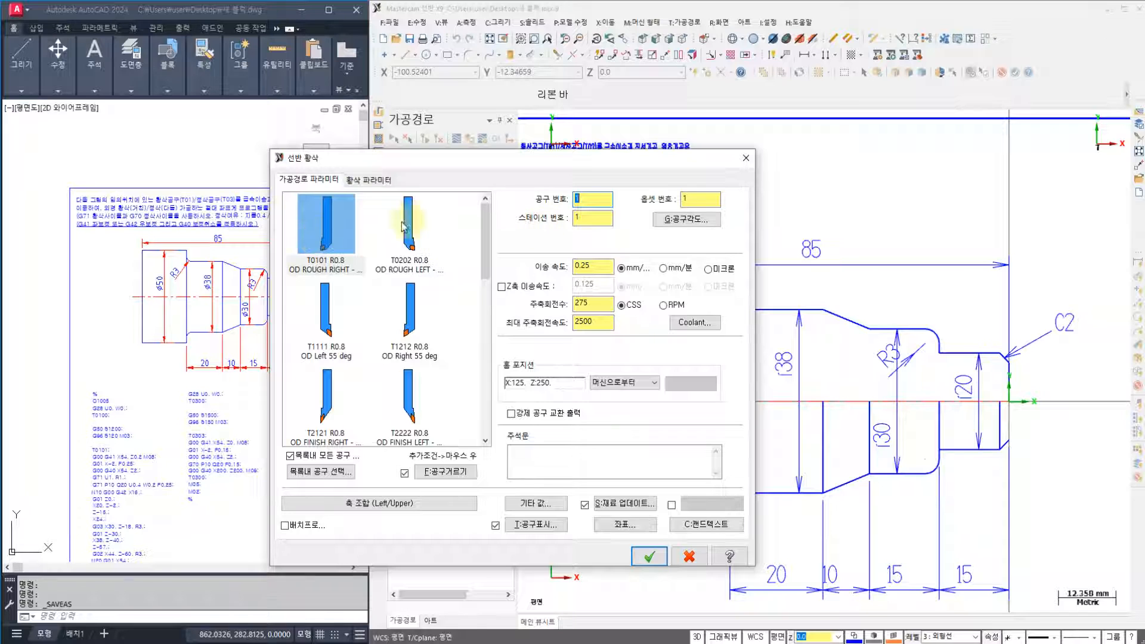
click(316, 241)
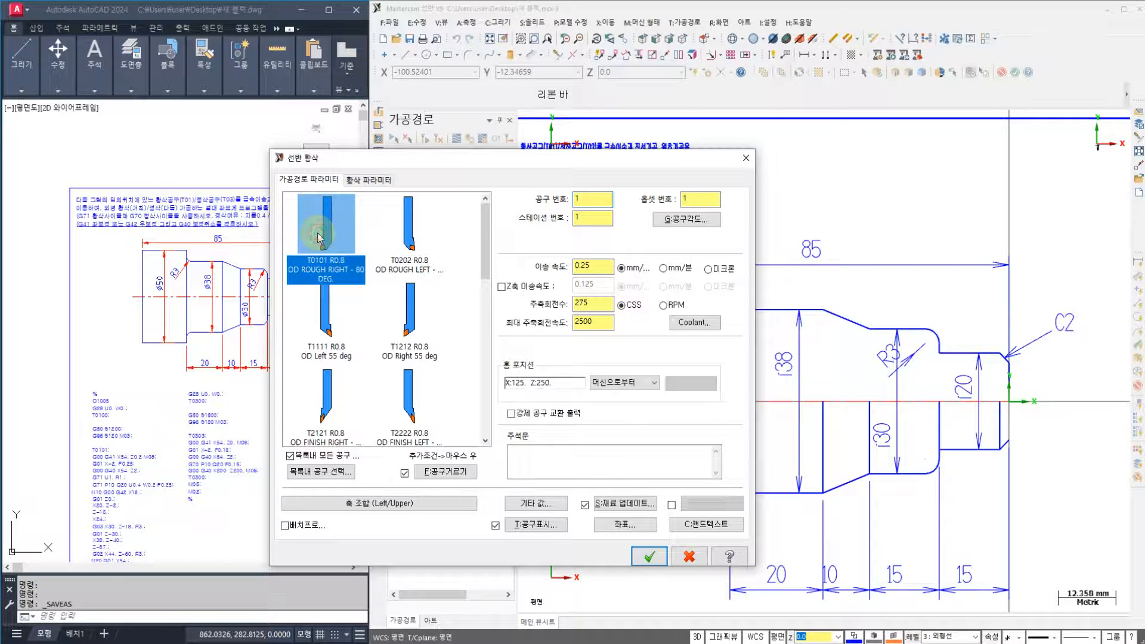
click(588, 200)
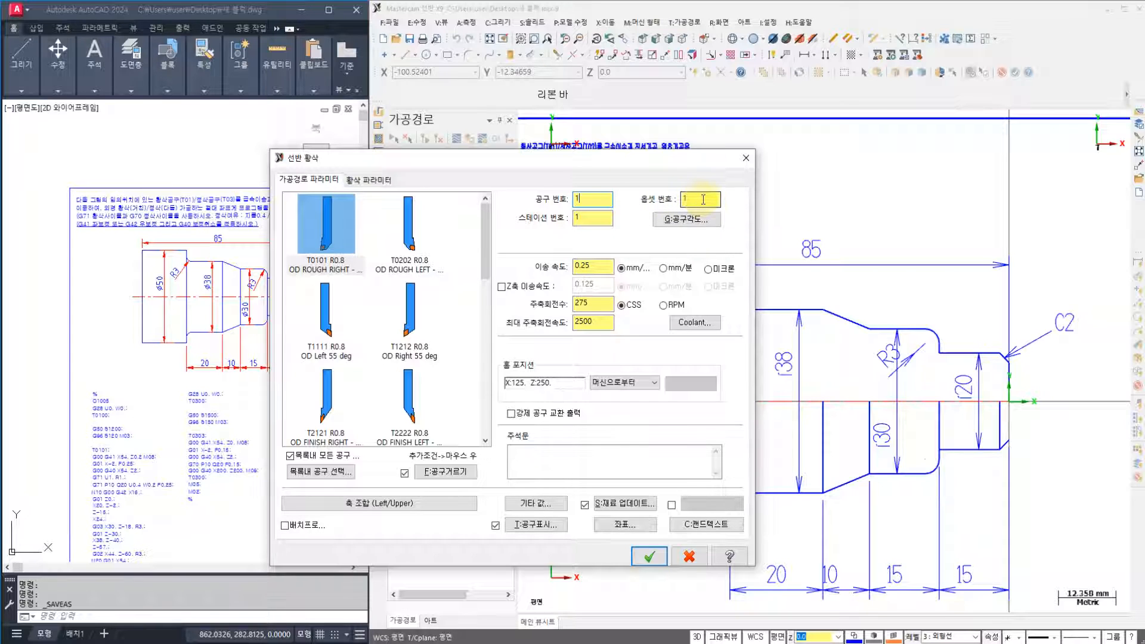
drag(632, 133, 762, 132)
drag(687, 139, 679, 179)
mouse_move(769, 157)
mouse_down()
mouse_move(755, 173)
mouse_move(778, 158)
mouse_up()
drag(840, 156, 830, 192)
mouse_move(881, 156)
mouse_down()
mouse_move(888, 185)
mouse_move(885, 156)
mouse_up()
drag(960, 142, 966, 221)
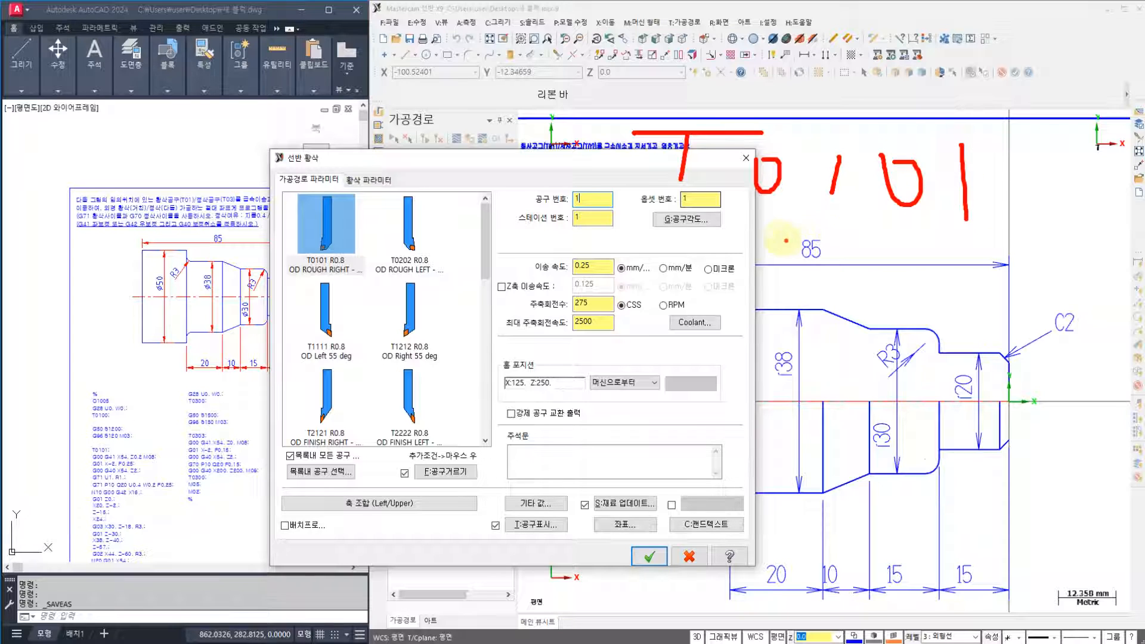
drag(670, 201, 841, 206)
drag(853, 225, 961, 229)
key(Escape)
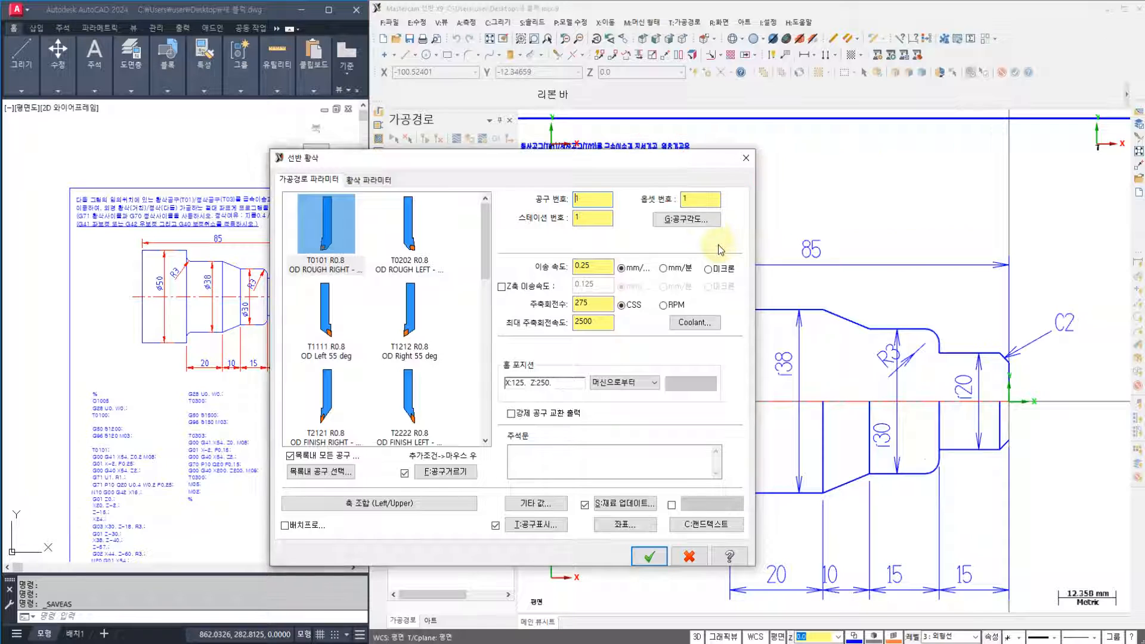
mouse_move(703, 213)
mouse_down()
mouse_move(681, 171)
mouse_move(709, 216)
mouse_up()
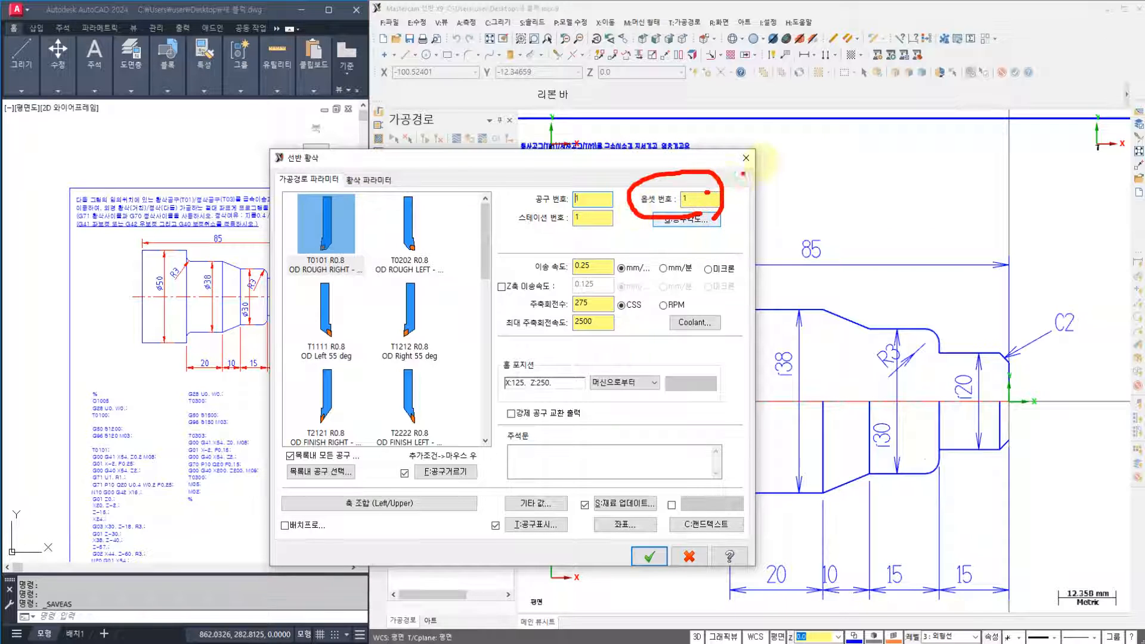
key(Escape)
click(746, 159)
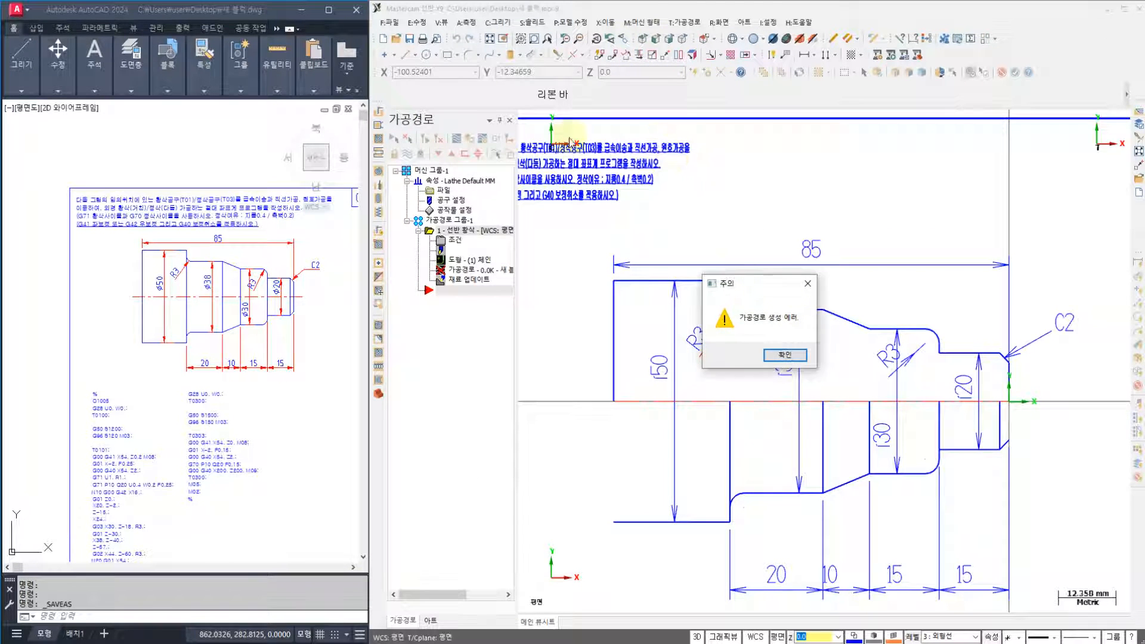
key(Return)
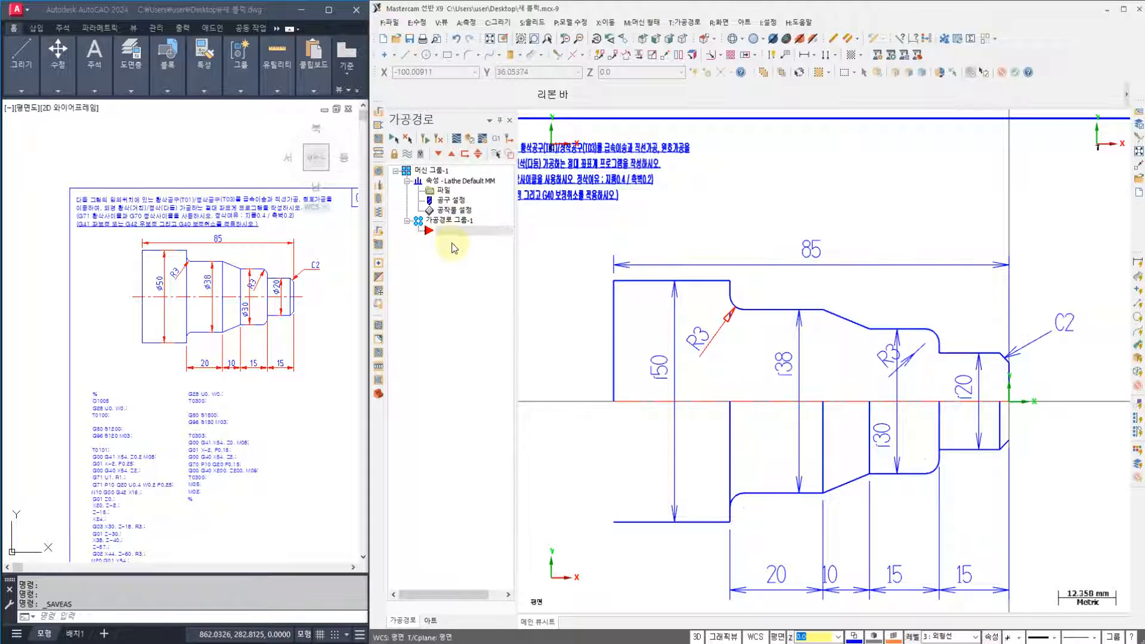
- Restart the lathe rough toolpath, chain the upper profile from the C2 chamfer to the 50 mm diameter line, and select tool T0101 R0.8
click(685, 23)
click(702, 48)
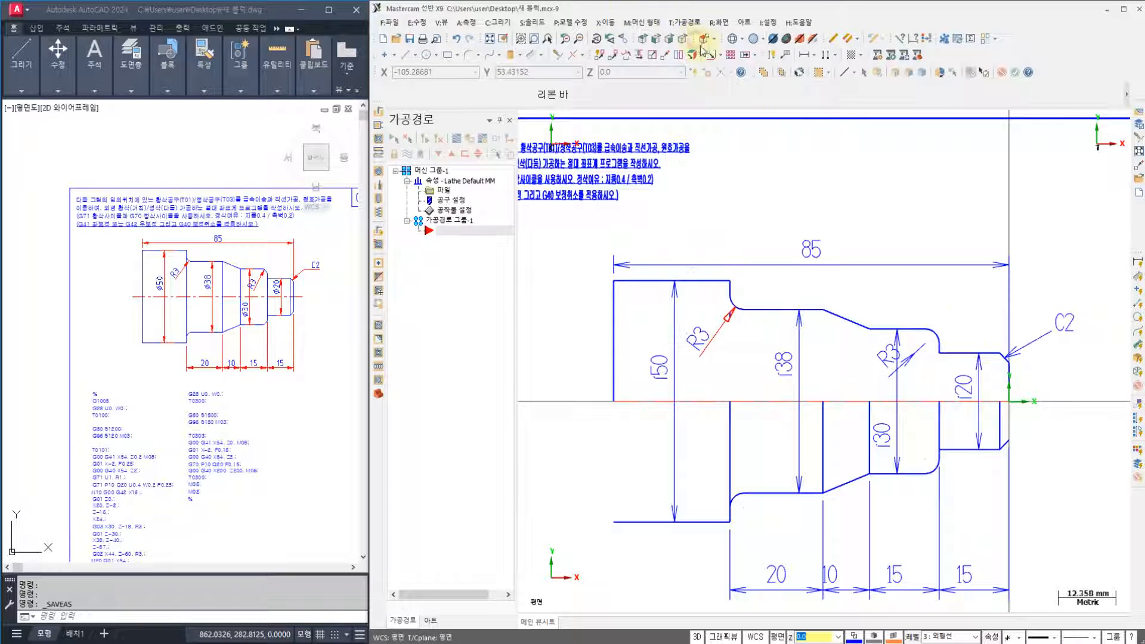
scroll(1007, 362, up, 2)
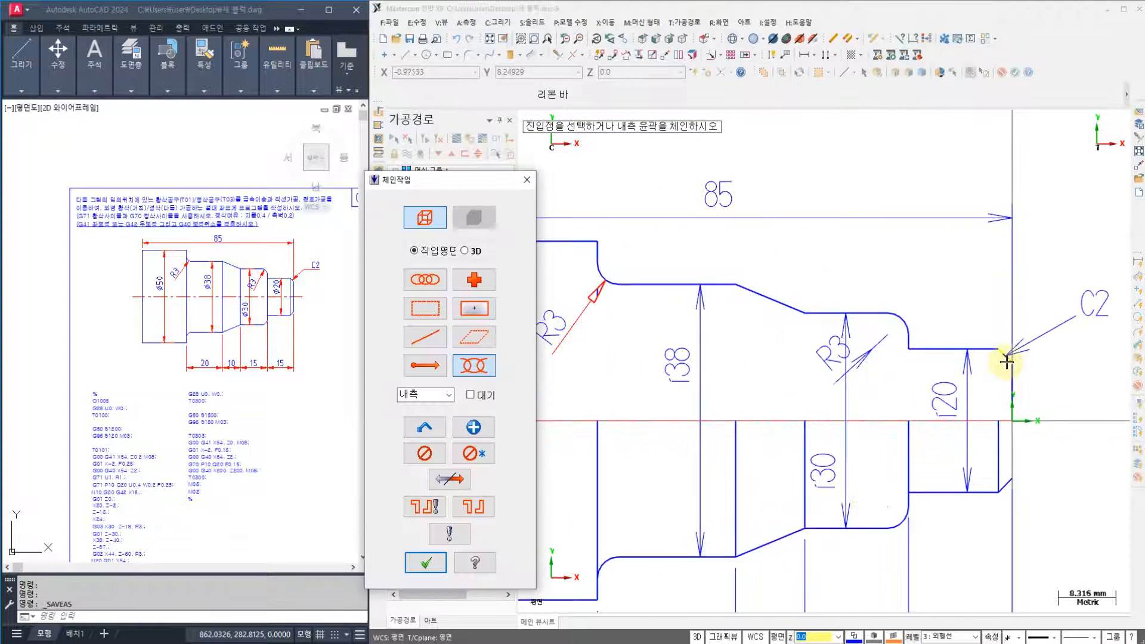
scroll(1006, 362, up, 2)
scroll(1006, 359, down, 3)
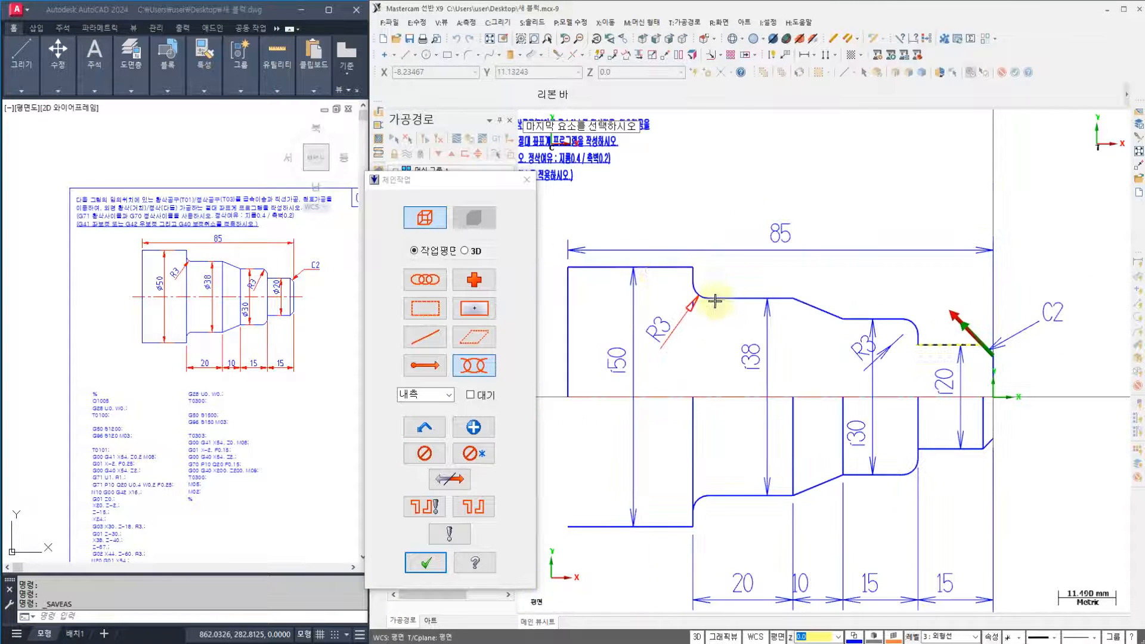
click(605, 267)
click(425, 562)
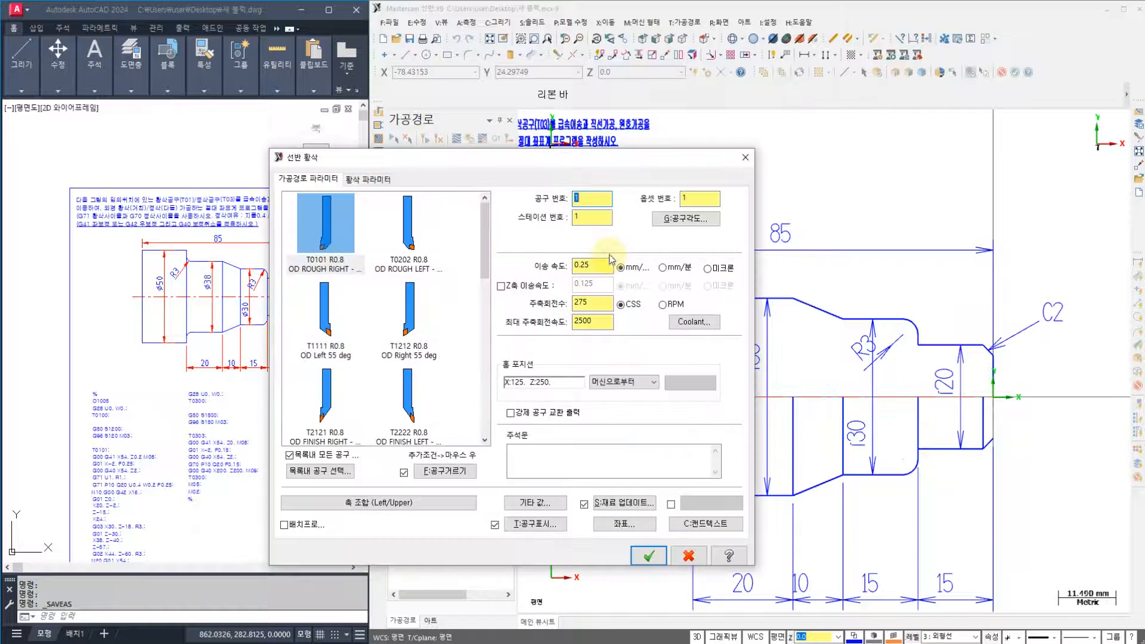
click(322, 238)
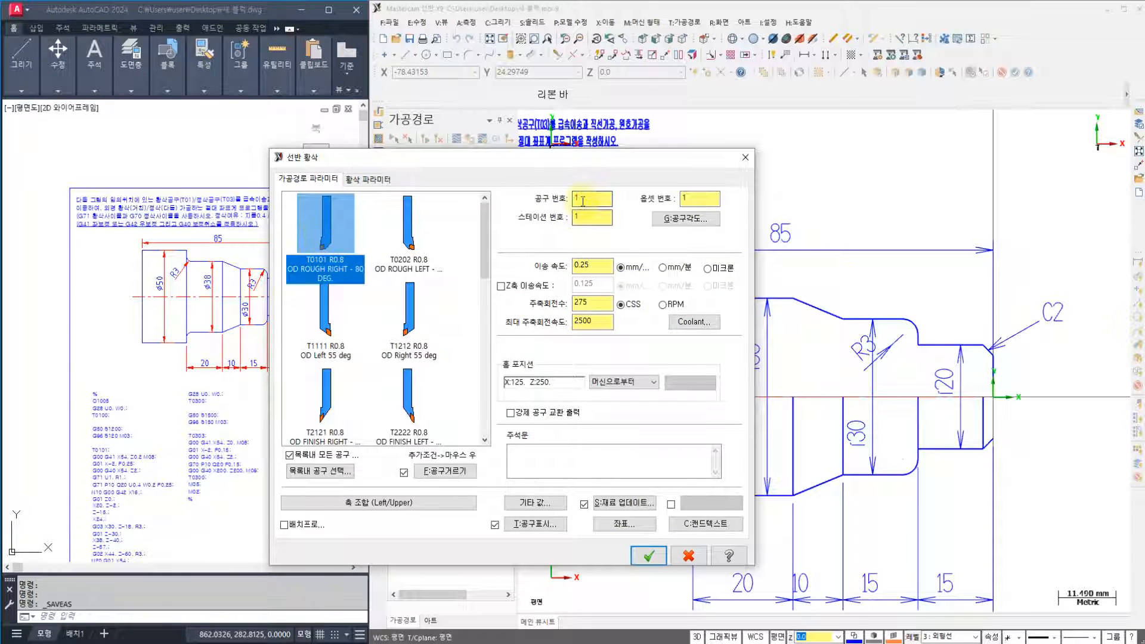
drag(592, 52, 661, 125)
drag(744, 70, 747, 112)
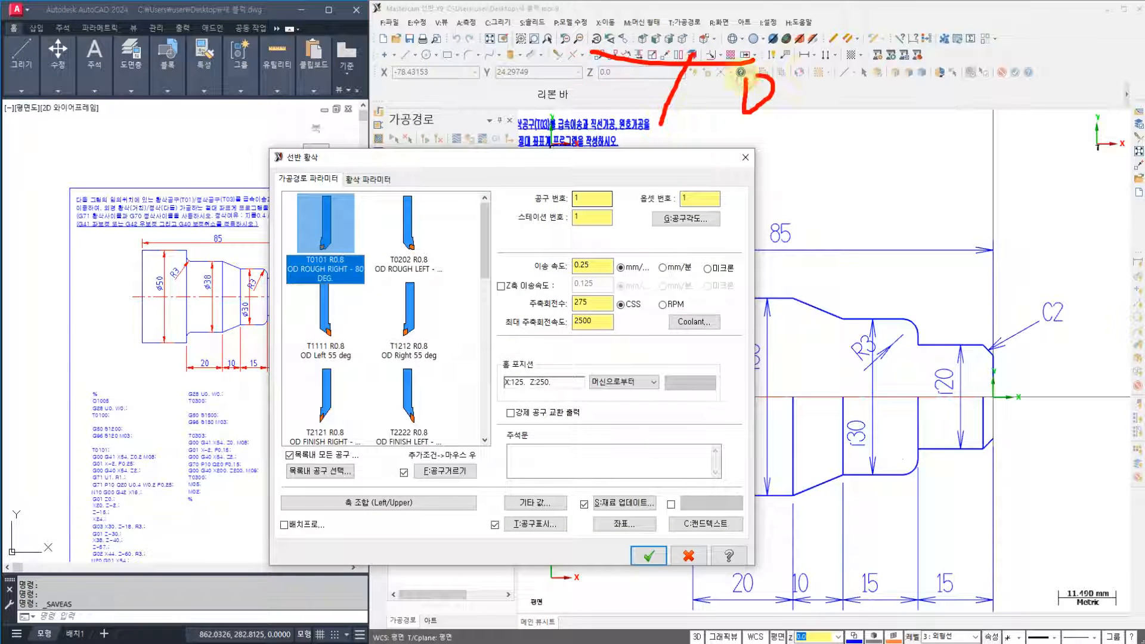
drag(804, 69, 801, 116)
mouse_move(847, 76)
mouse_down()
mouse_move(873, 90)
mouse_move(902, 140)
mouse_up()
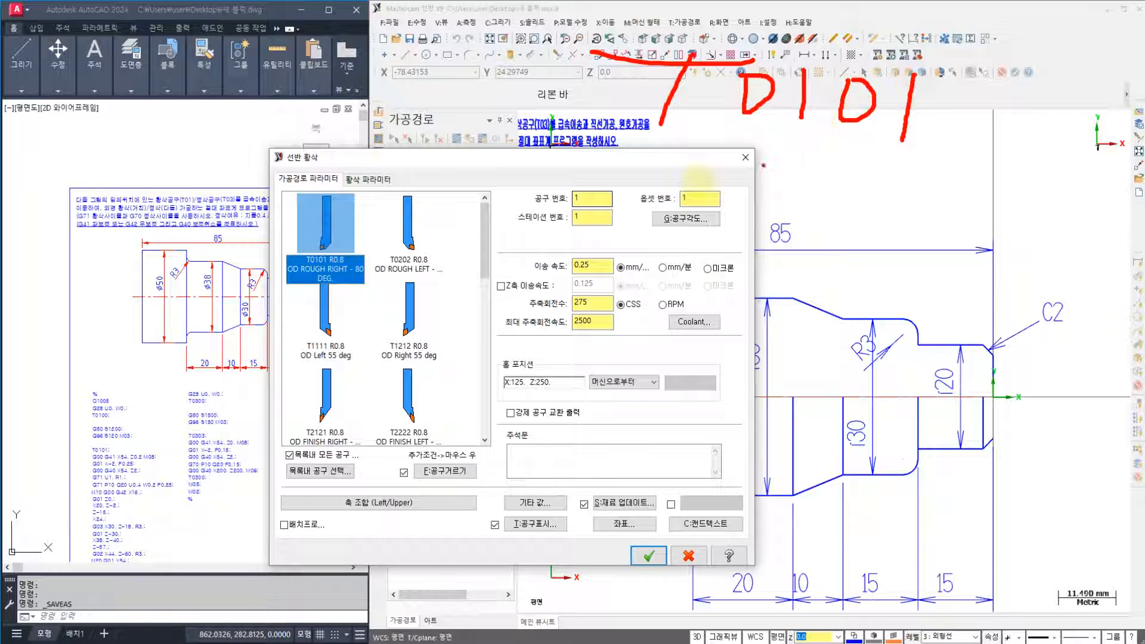
mouse_move(599, 210)
mouse_down()
mouse_move(592, 175)
mouse_move(744, 141)
mouse_move(766, 123)
mouse_move(757, 142)
mouse_up()
mouse_move(707, 204)
mouse_down()
mouse_move(662, 189)
mouse_move(707, 200)
mouse_move(872, 129)
mouse_move(867, 161)
mouse_up()
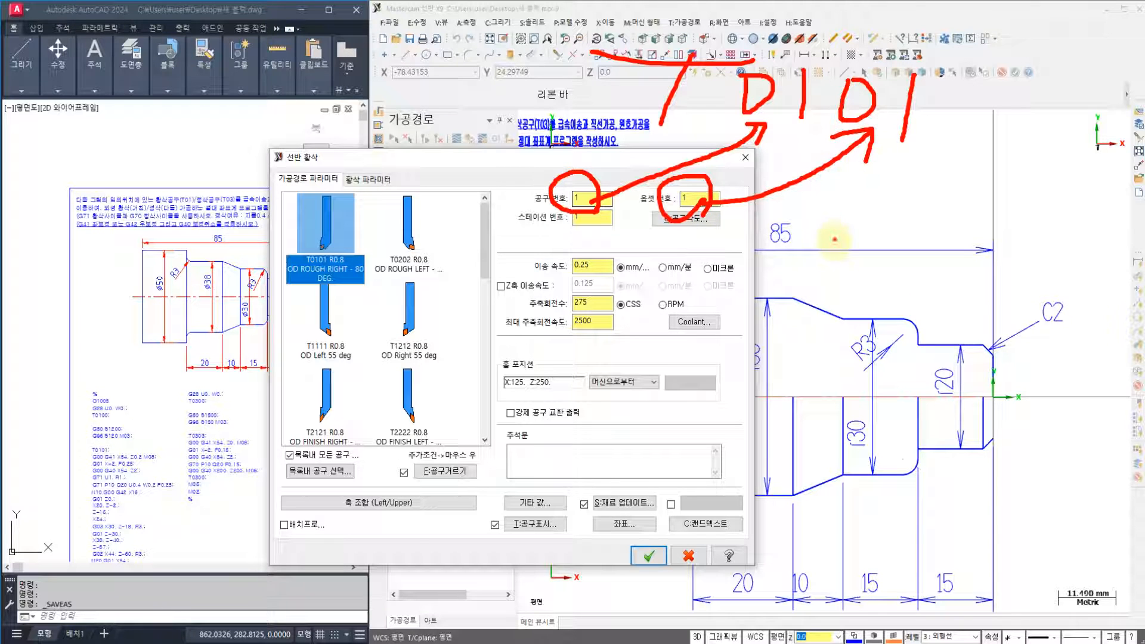
key(Escape)
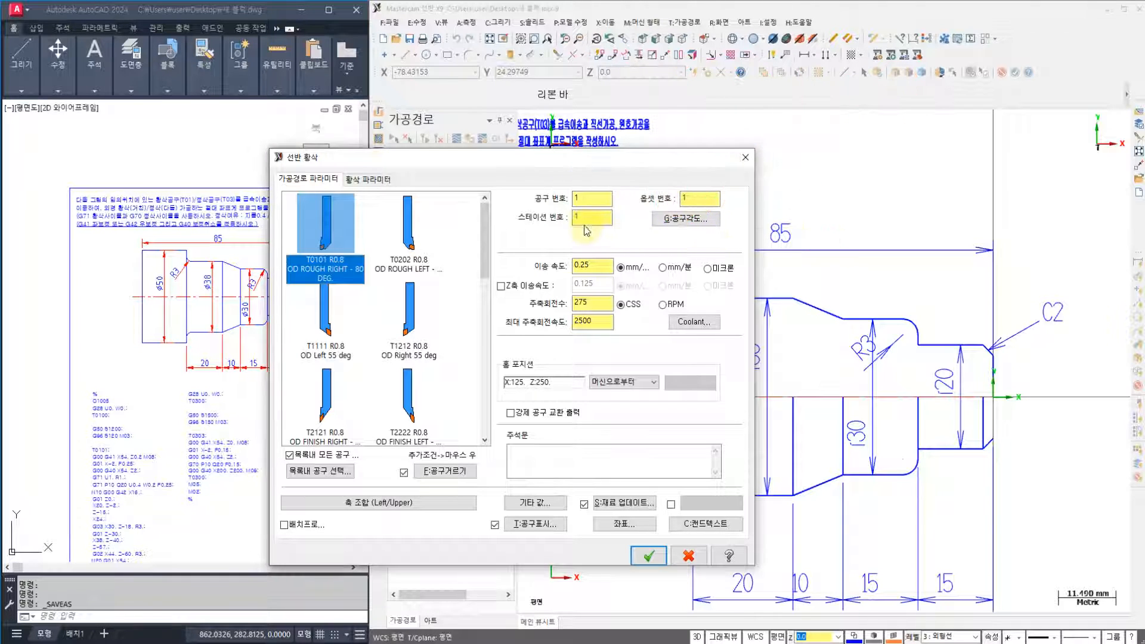
- Check the speed and feed conditions for the T0101 outer roughing tool in the Notepad notes and return to the Mastercam roughing parameters
click(588, 217)
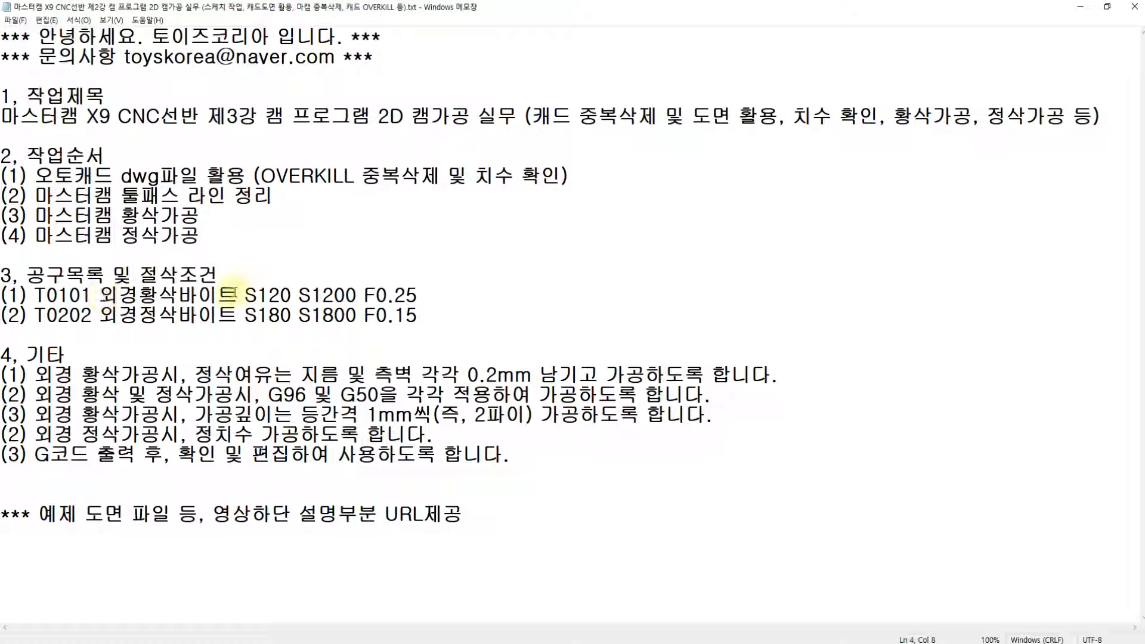
drag(244, 294, 365, 295)
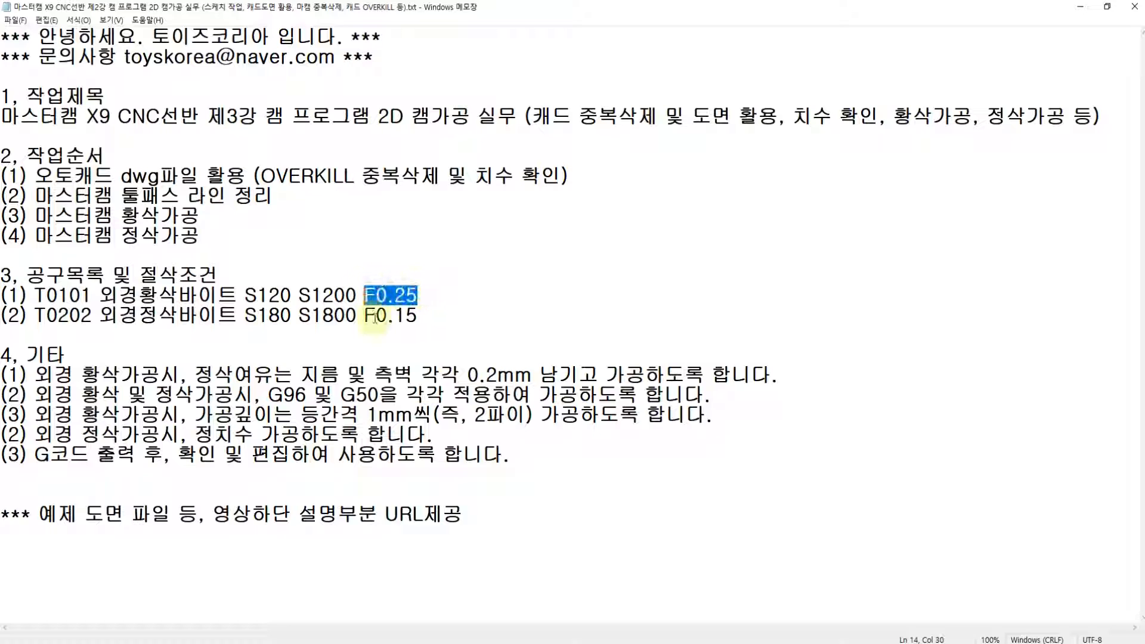
key(alt+Tab)
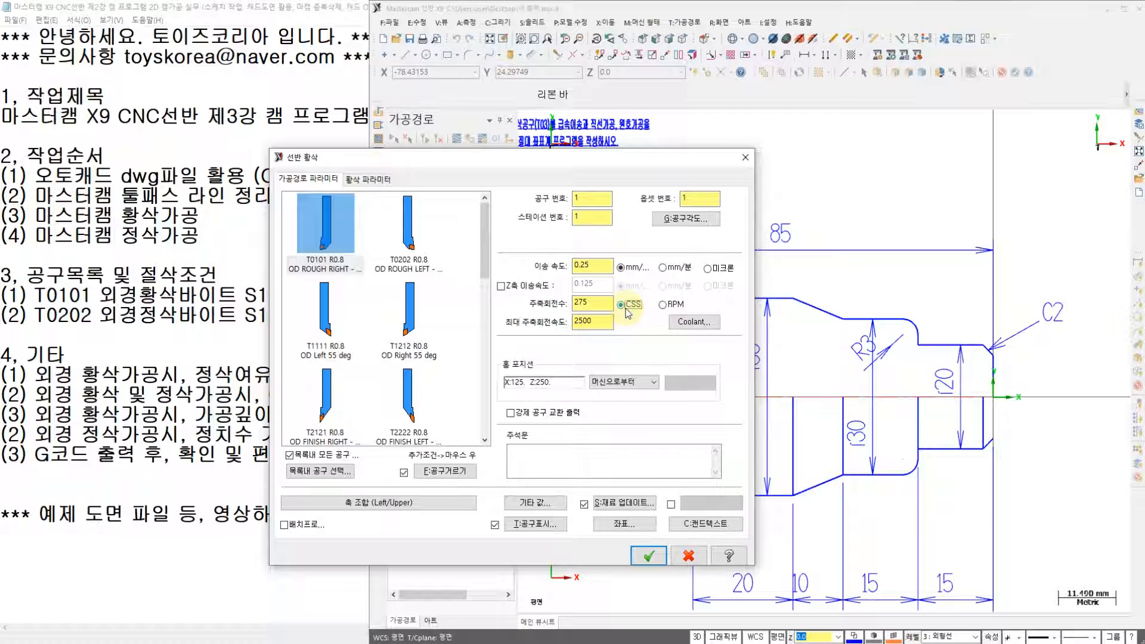
mouse_move(636, 310)
mouse_down()
mouse_move(611, 316)
mouse_move(606, 393)
mouse_up()
mouse_move(652, 321)
mouse_down()
mouse_move(637, 380)
mouse_move(629, 369)
mouse_up()
mouse_move(552, 344)
mouse_down()
mouse_move(518, 388)
mouse_move(548, 372)
mouse_move(546, 390)
mouse_up()
mouse_move(490, 427)
mouse_down()
mouse_move(692, 410)
mouse_move(757, 370)
mouse_move(701, 394)
mouse_move(780, 358)
mouse_up()
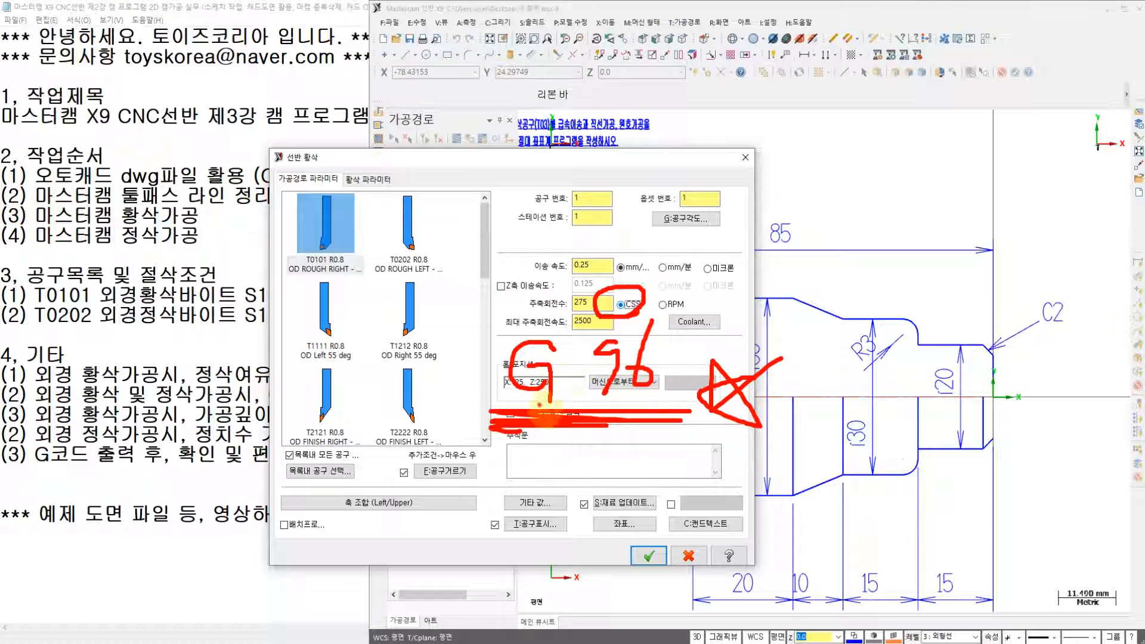
mouse_move(547, 424)
mouse_down()
mouse_move(301, 498)
mouse_move(288, 514)
mouse_up()
drag(288, 514, 330, 536)
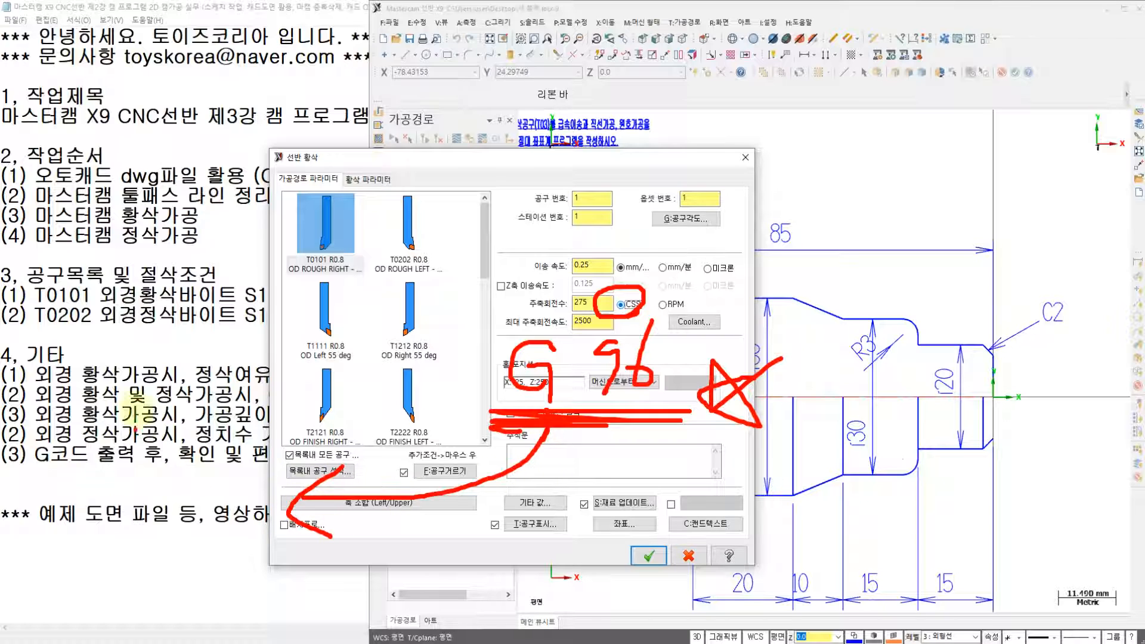
drag(138, 405, 78, 477)
drag(122, 441, 173, 477)
drag(74, 492, 173, 480)
drag(149, 480, 147, 536)
drag(179, 450, 197, 495)
mouse_move(245, 441)
mouse_down()
mouse_move(113, 492)
mouse_move(301, 540)
mouse_up()
mouse_move(561, 406)
mouse_down()
mouse_move(576, 329)
mouse_move(671, 406)
mouse_move(568, 419)
mouse_up()
mouse_move(681, 459)
mouse_down()
mouse_move(662, 464)
mouse_move(632, 529)
mouse_move(635, 556)
mouse_up()
drag(711, 446, 724, 522)
drag(728, 466, 760, 468)
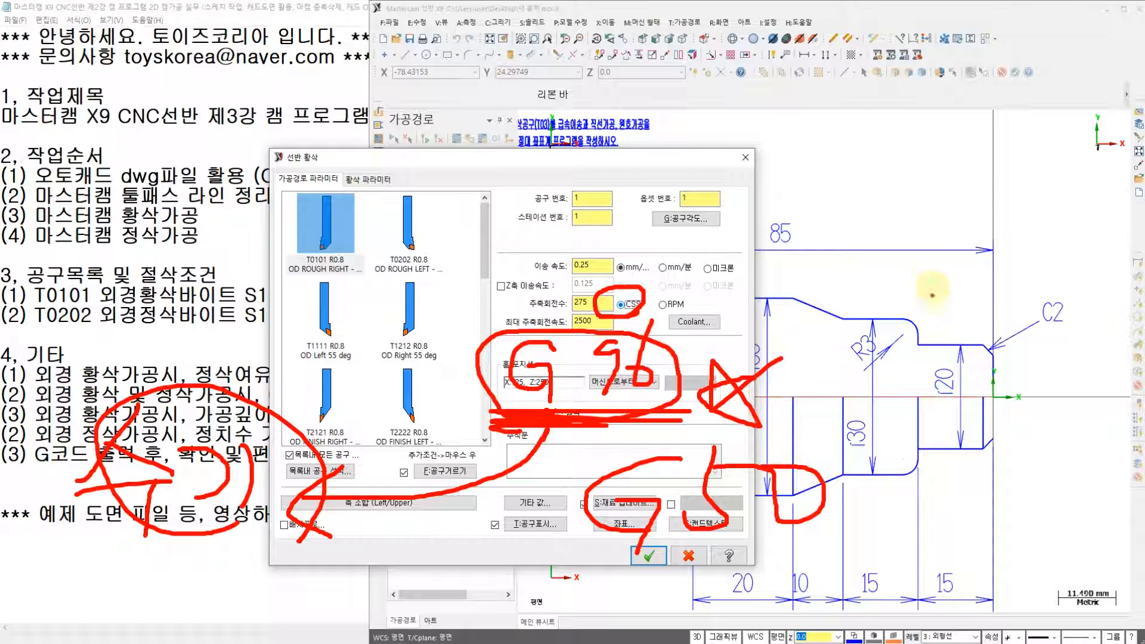
mouse_move(931, 262)
mouse_down()
mouse_move(894, 363)
mouse_move(916, 360)
mouse_up()
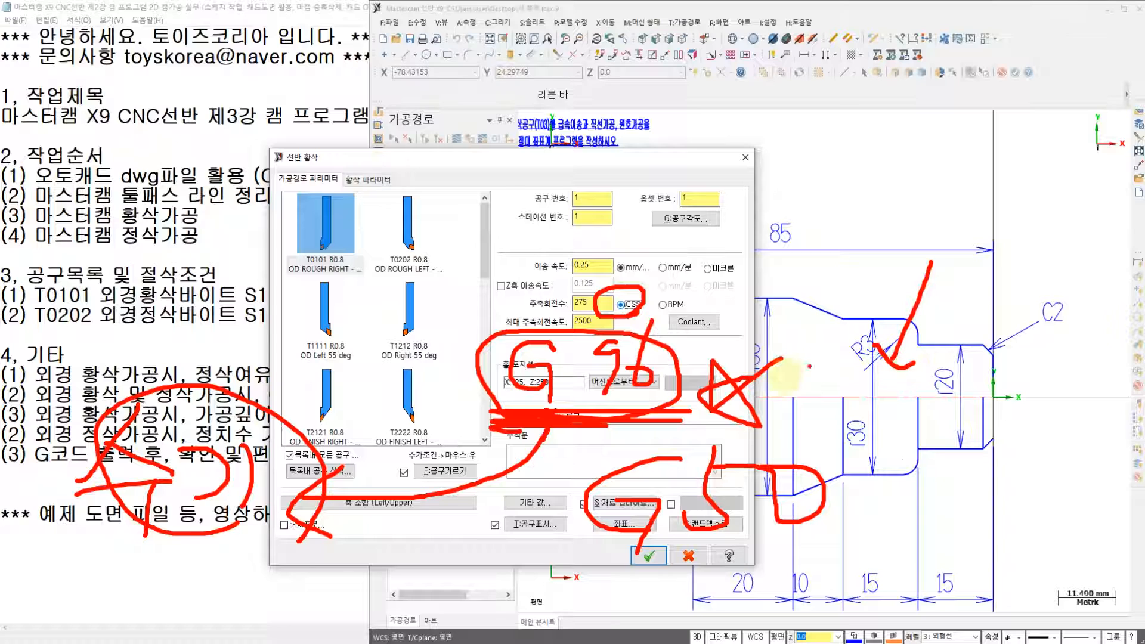
drag(782, 375, 781, 385)
drag(784, 339, 280, 210)
mouse_move(267, 154)
mouse_down()
mouse_move(276, 202)
mouse_move(204, 244)
mouse_up()
mouse_move(139, 253)
mouse_down()
mouse_move(105, 303)
mouse_move(125, 365)
mouse_up()
mouse_move(162, 292)
mouse_down()
mouse_move(194, 360)
mouse_move(179, 292)
mouse_move(124, 390)
mouse_up()
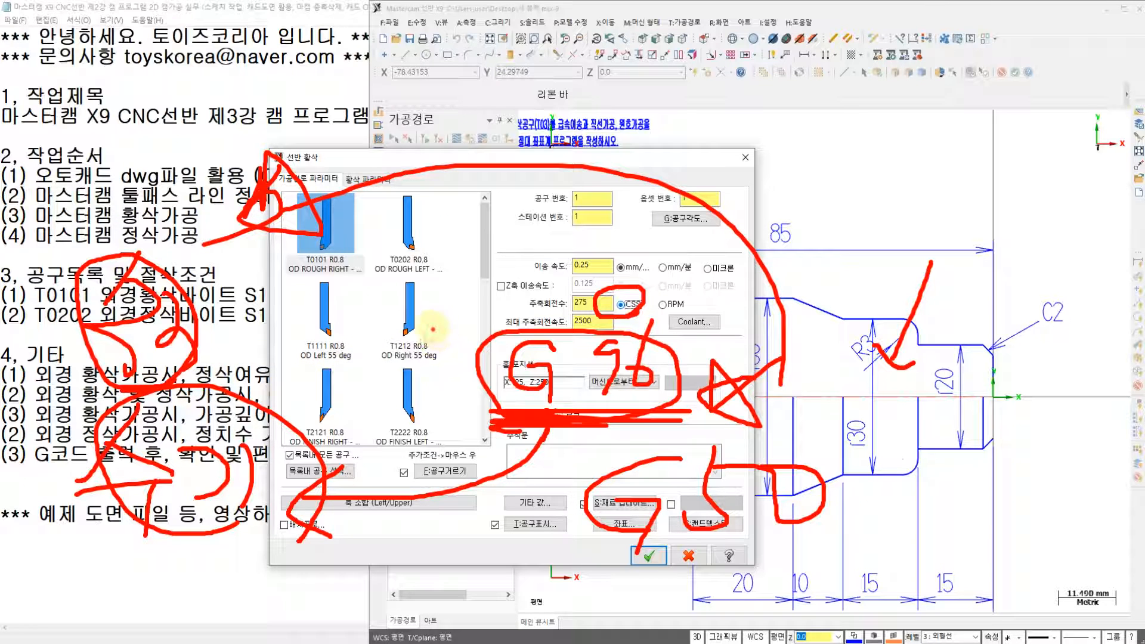
drag(543, 248, 441, 276)
mouse_move(442, 257)
mouse_down()
mouse_move(468, 258)
mouse_move(456, 308)
mouse_up()
mouse_move(552, 253)
mouse_down()
mouse_move(514, 267)
mouse_move(532, 305)
mouse_move(554, 304)
mouse_up()
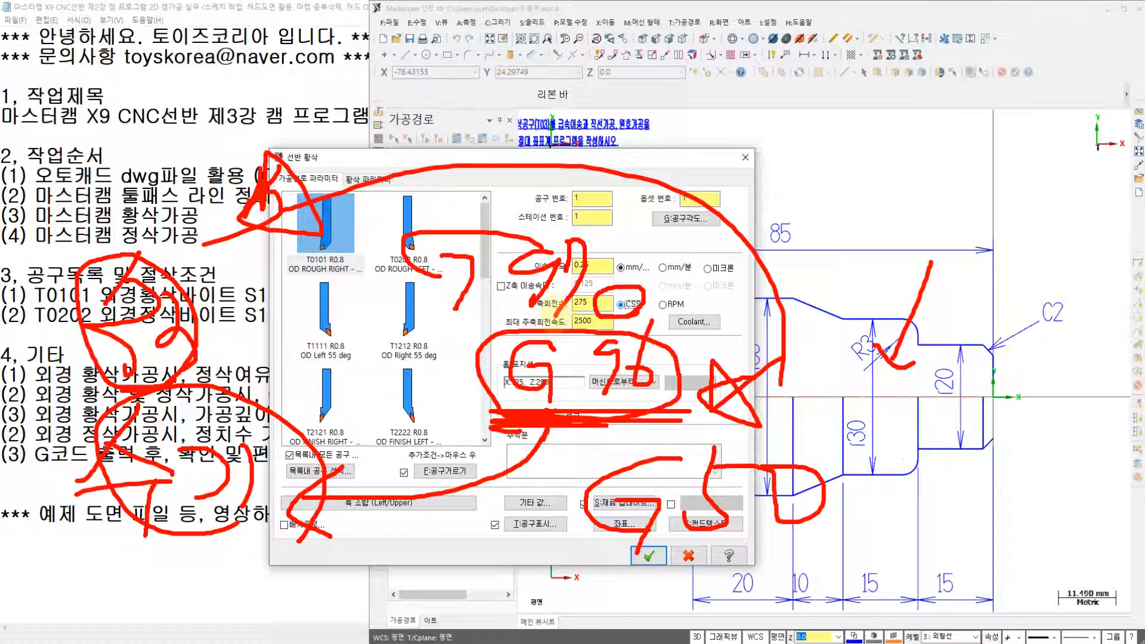
- Cancel the lathe rough parameters and dismiss the toolpath error message
key(Escape)
key(Return)
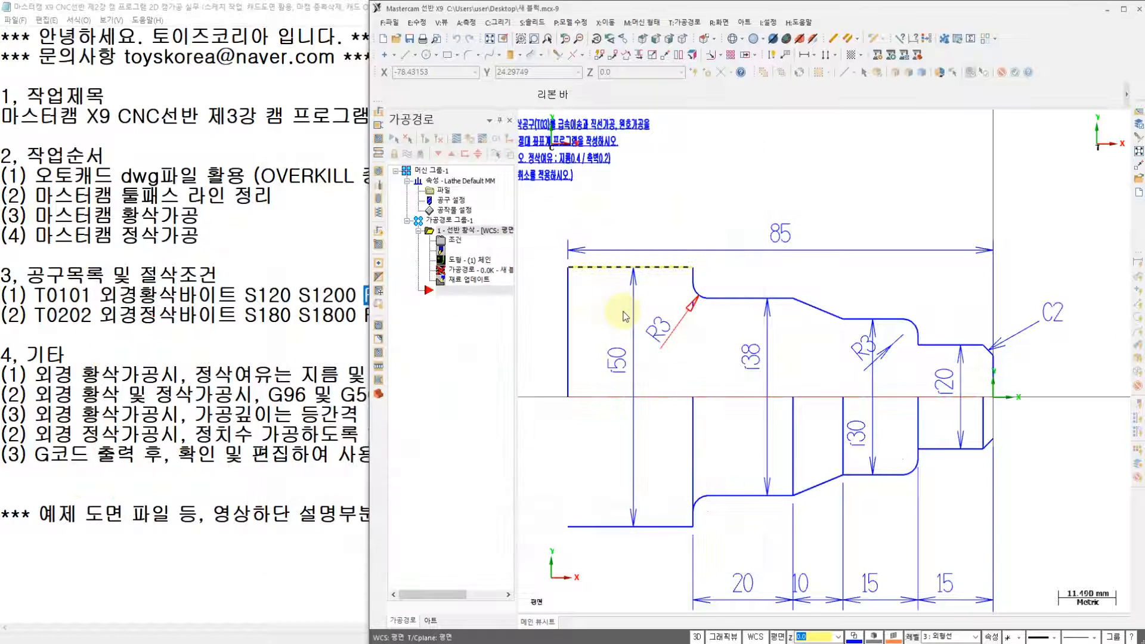
click(785, 356)
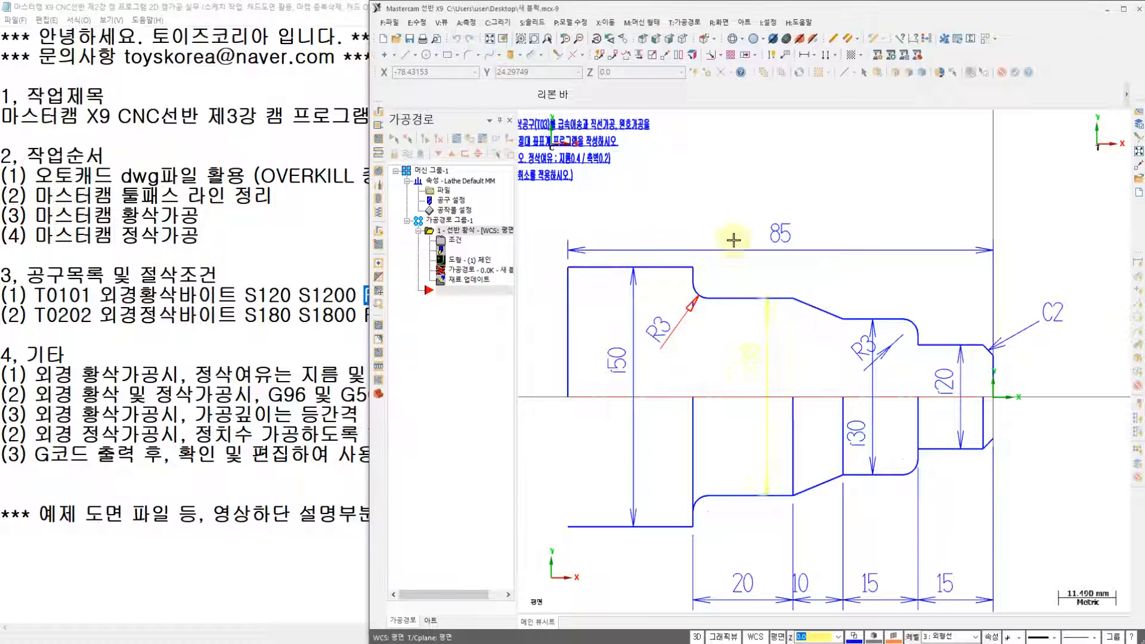
- Start a lathe rough toolpath and chain the upper outer profile from the C2 chamfer to the 50 mm diameter line
click(697, 26)
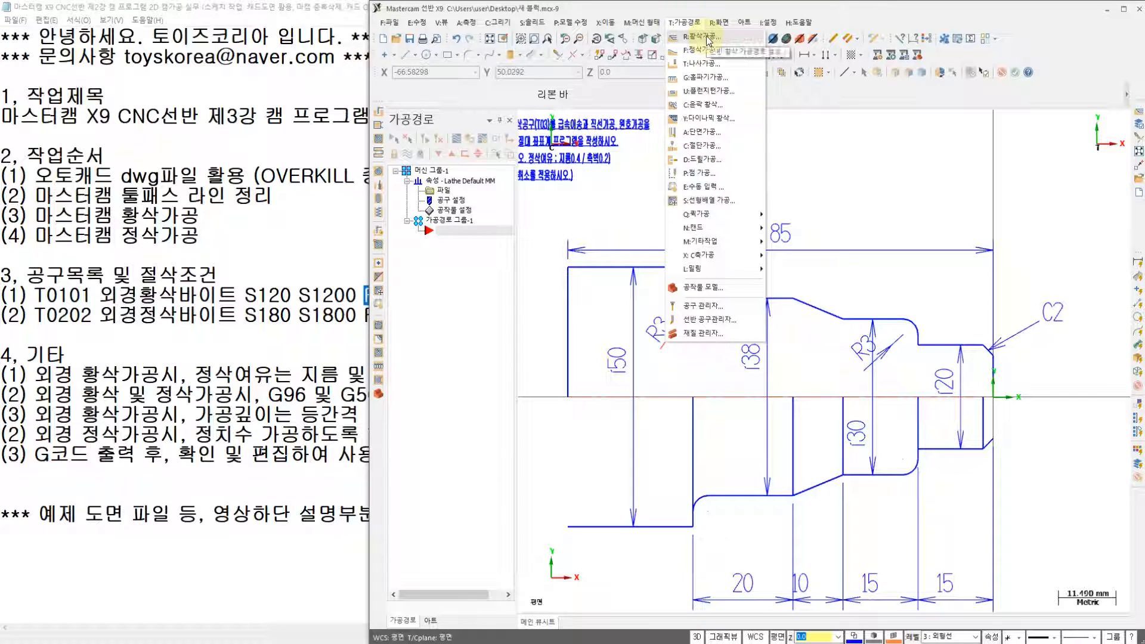
click(706, 36)
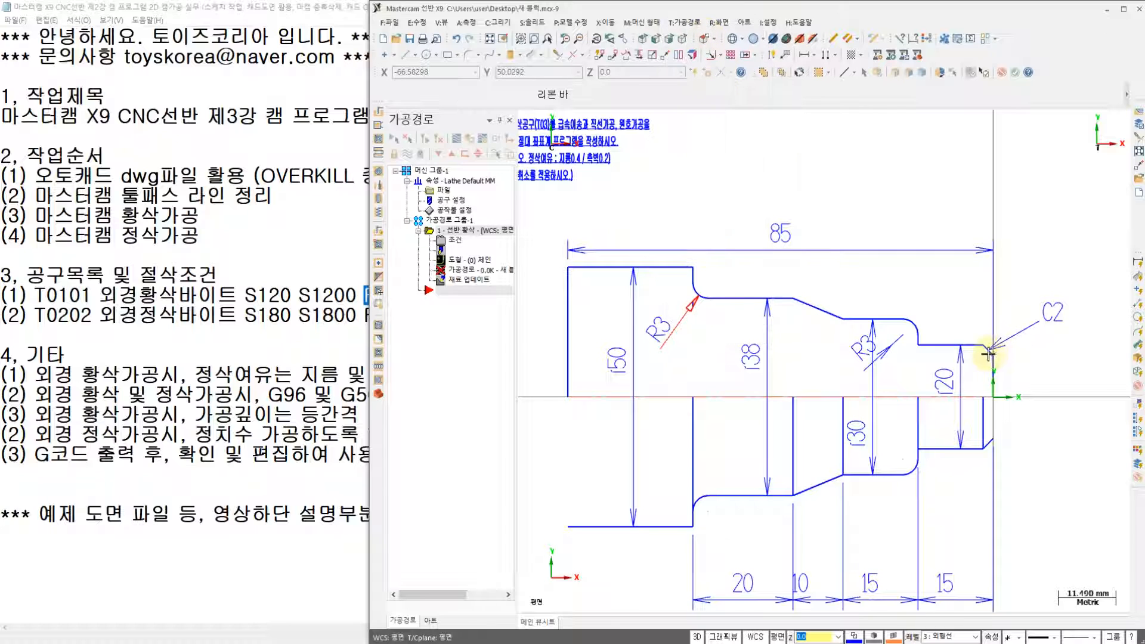
scroll(988, 354, up, 5)
click(988, 338)
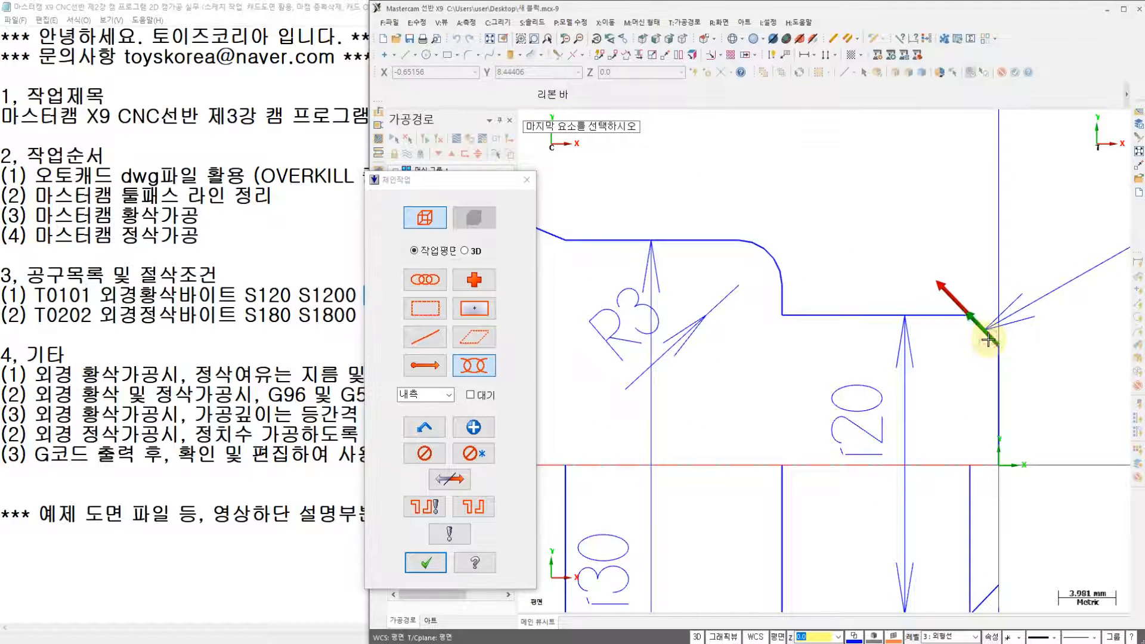
scroll(1014, 331, down, 5)
click(556, 246)
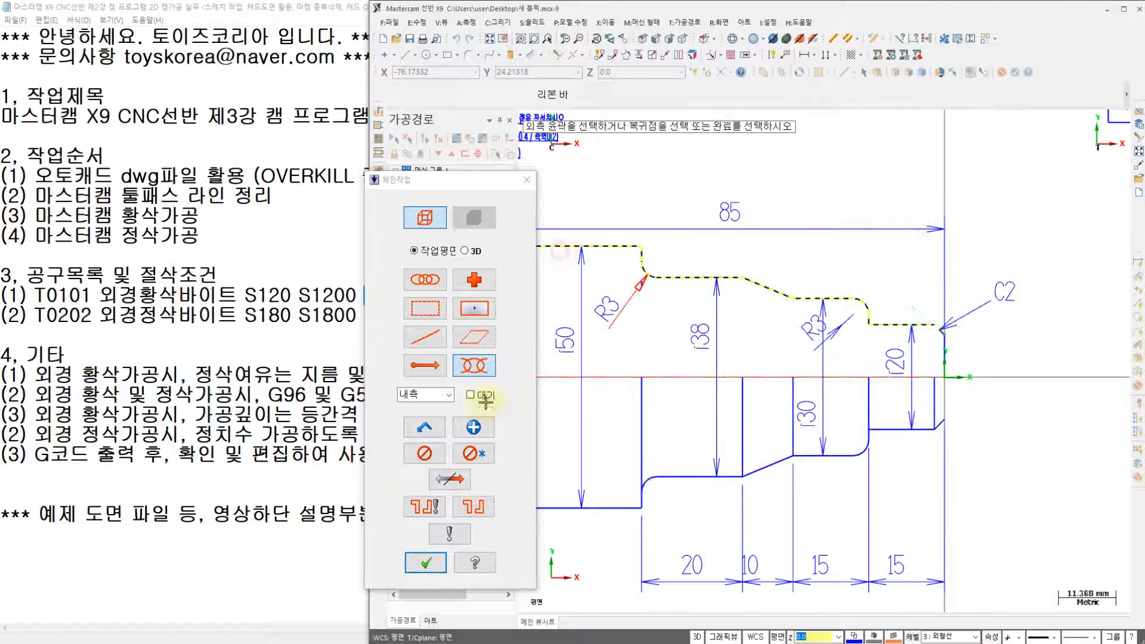
click(425, 562)
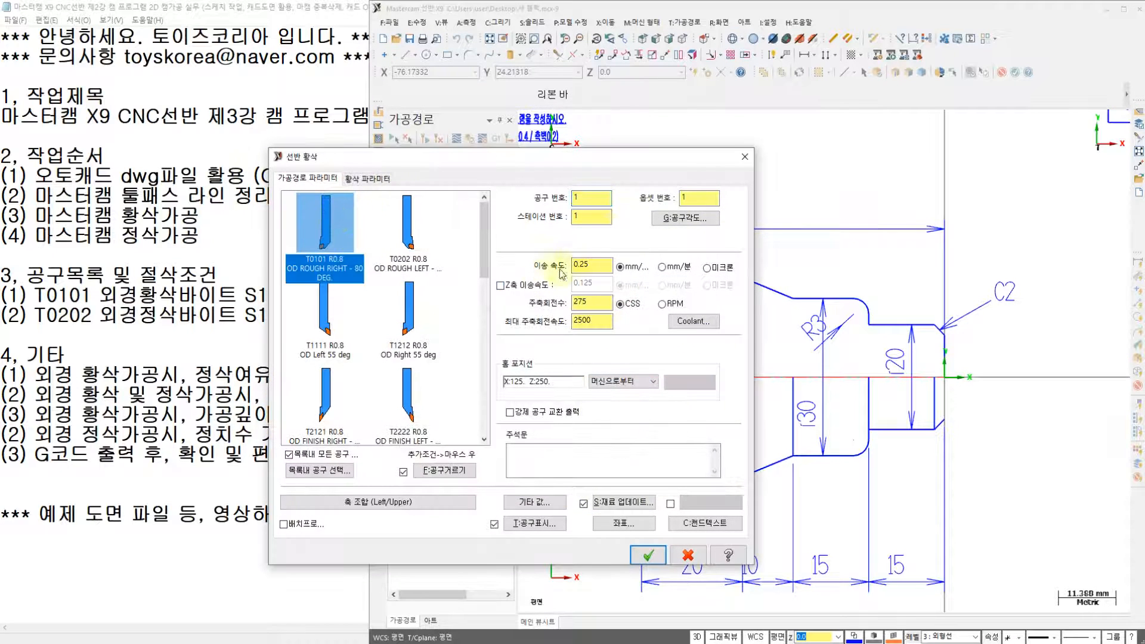
click(588, 264)
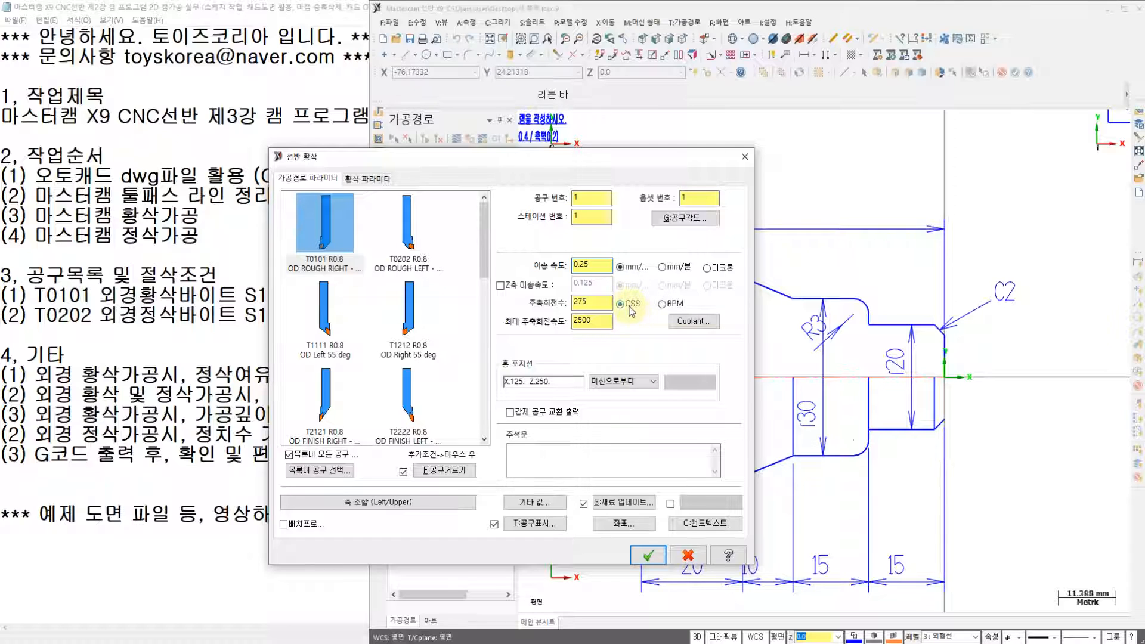
mouse_move(897, 161)
mouse_down()
mouse_move(770, 191)
mouse_move(888, 358)
mouse_move(966, 284)
mouse_move(867, 364)
mouse_up()
mouse_move(886, 427)
mouse_down()
mouse_move(835, 551)
mouse_move(857, 422)
mouse_up()
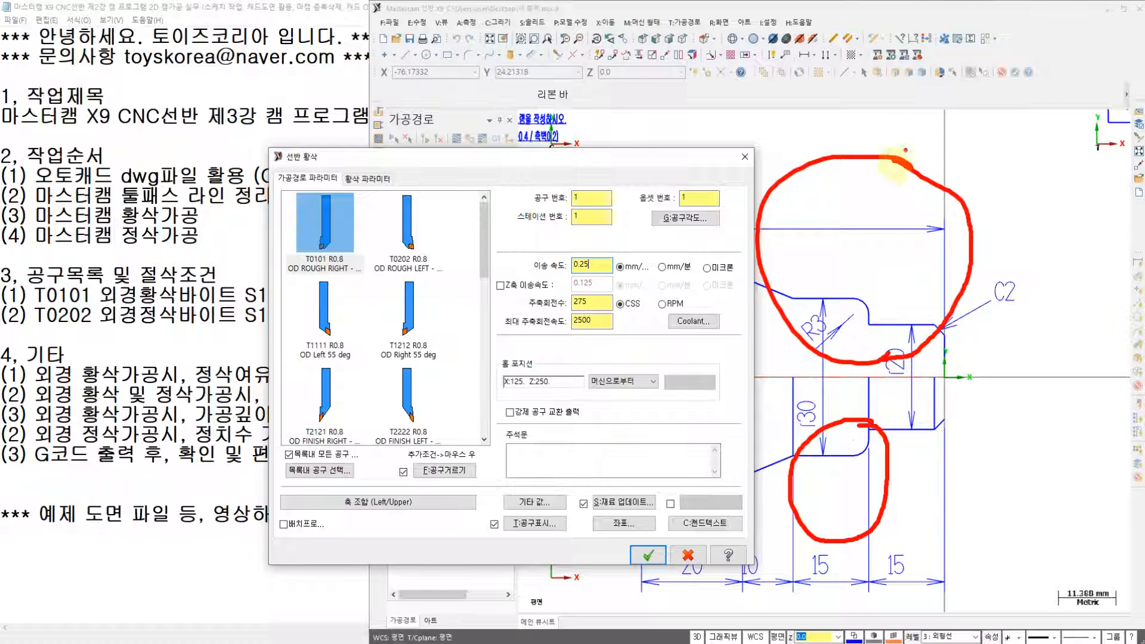
mouse_move(878, 273)
mouse_down()
mouse_move(837, 451)
mouse_move(859, 444)
mouse_up()
mouse_move(999, 285)
mouse_down()
mouse_move(999, 308)
mouse_move(892, 445)
mouse_up()
drag(901, 400, 908, 449)
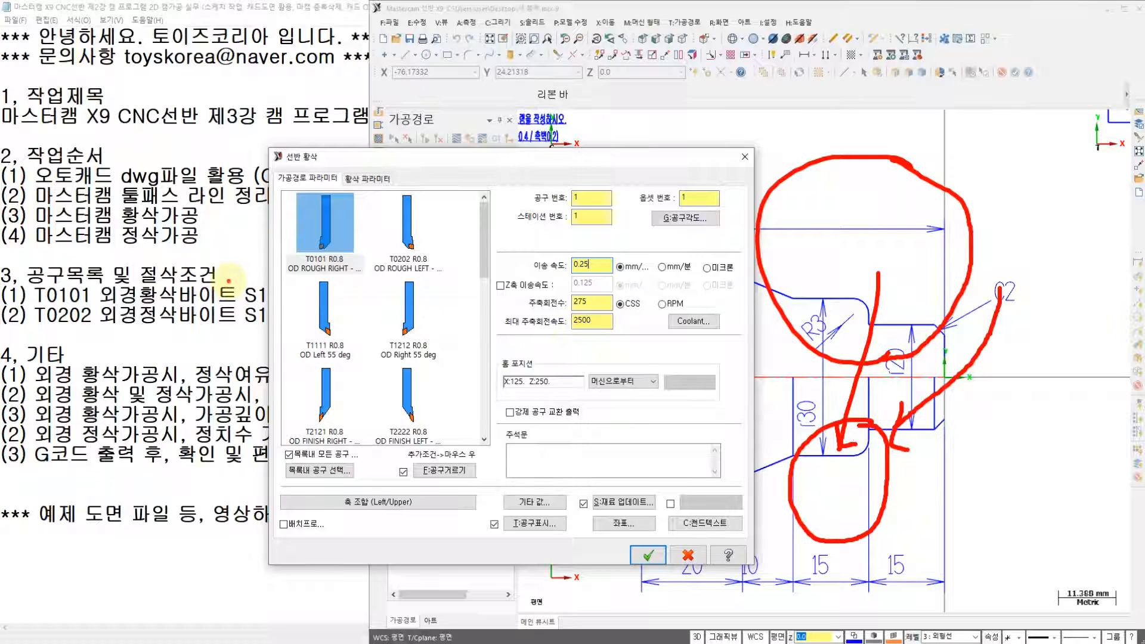
mouse_move(228, 278)
mouse_down()
mouse_move(140, 206)
mouse_move(167, 430)
mouse_move(173, 226)
mouse_move(462, 246)
mouse_move(286, 459)
mouse_up()
mouse_move(602, 454)
mouse_down()
mouse_move(578, 381)
mouse_move(626, 418)
mouse_move(734, 328)
mouse_move(739, 425)
mouse_move(769, 445)
mouse_up()
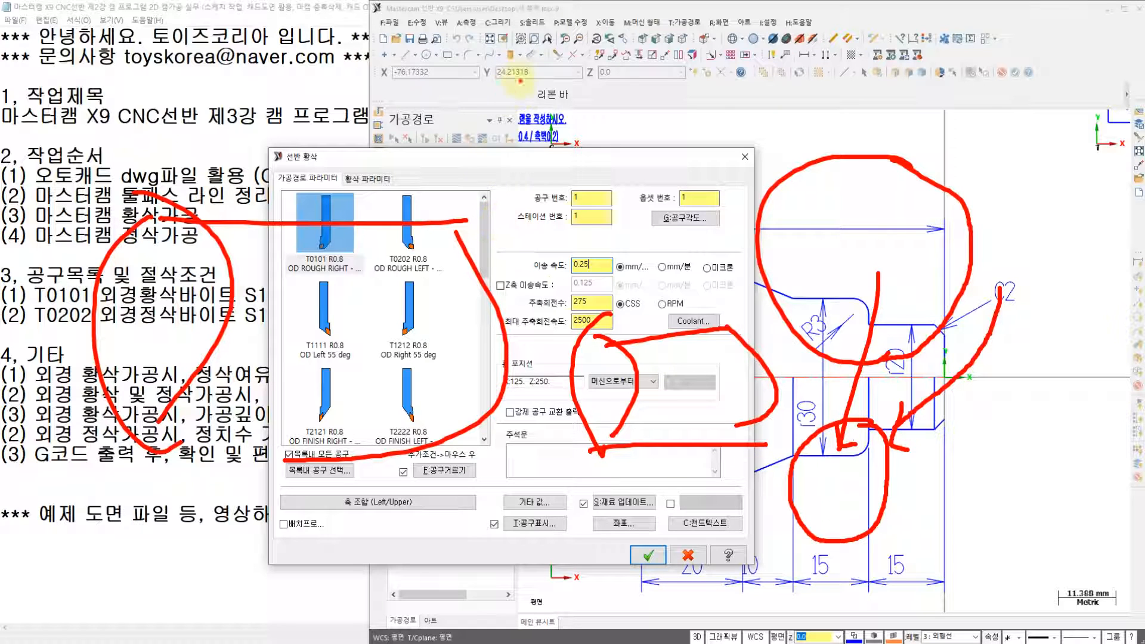
mouse_move(520, 80)
mouse_down()
mouse_move(432, 216)
mouse_move(471, 206)
mouse_move(468, 224)
mouse_move(274, 112)
mouse_up()
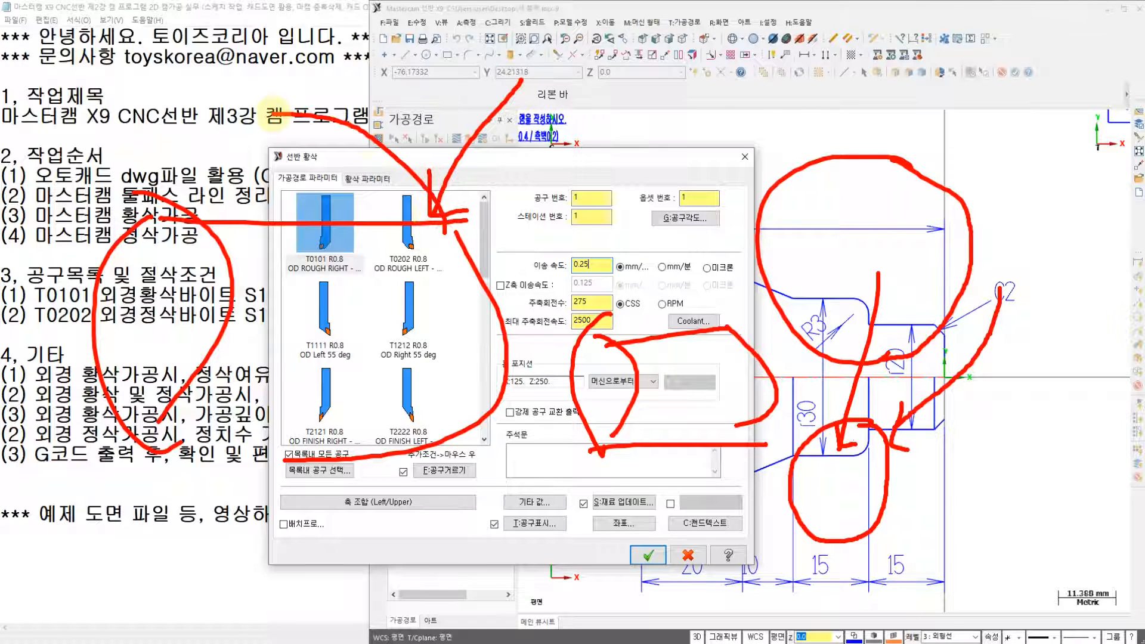
mouse_move(799, 202)
mouse_down()
mouse_move(716, 322)
mouse_move(637, 232)
mouse_up()
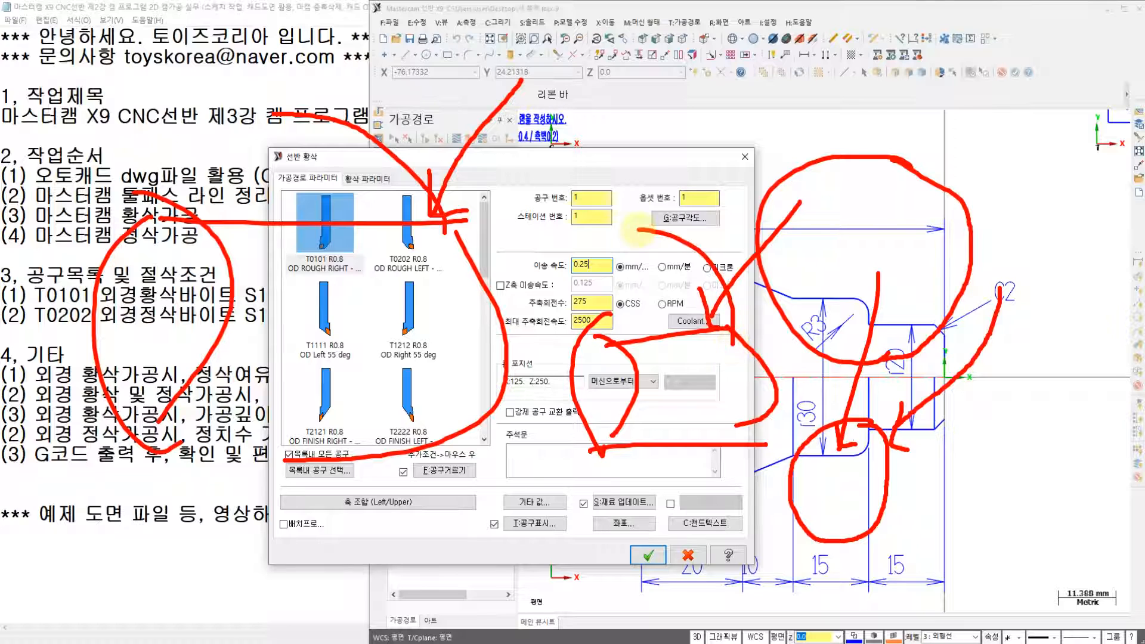
mouse_move(518, 228)
mouse_down()
mouse_move(568, 242)
mouse_move(526, 251)
mouse_up()
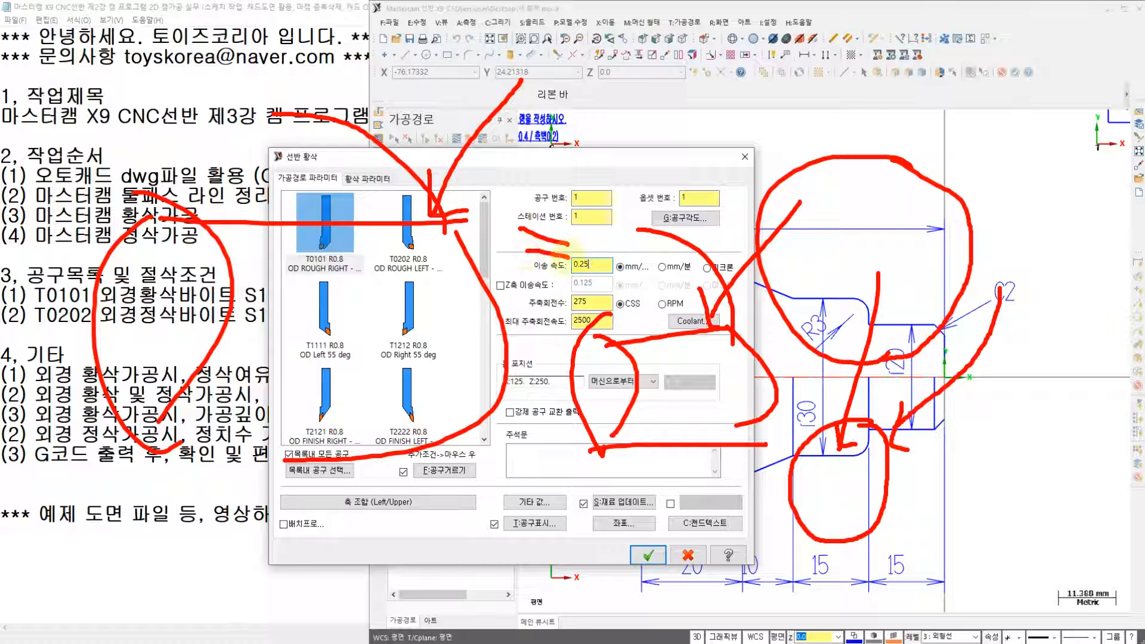
drag(384, 300, 398, 300)
mouse_move(320, 268)
mouse_down()
mouse_move(294, 409)
mouse_move(328, 424)
mouse_up()
drag(669, 358, 663, 426)
drag(657, 382, 649, 429)
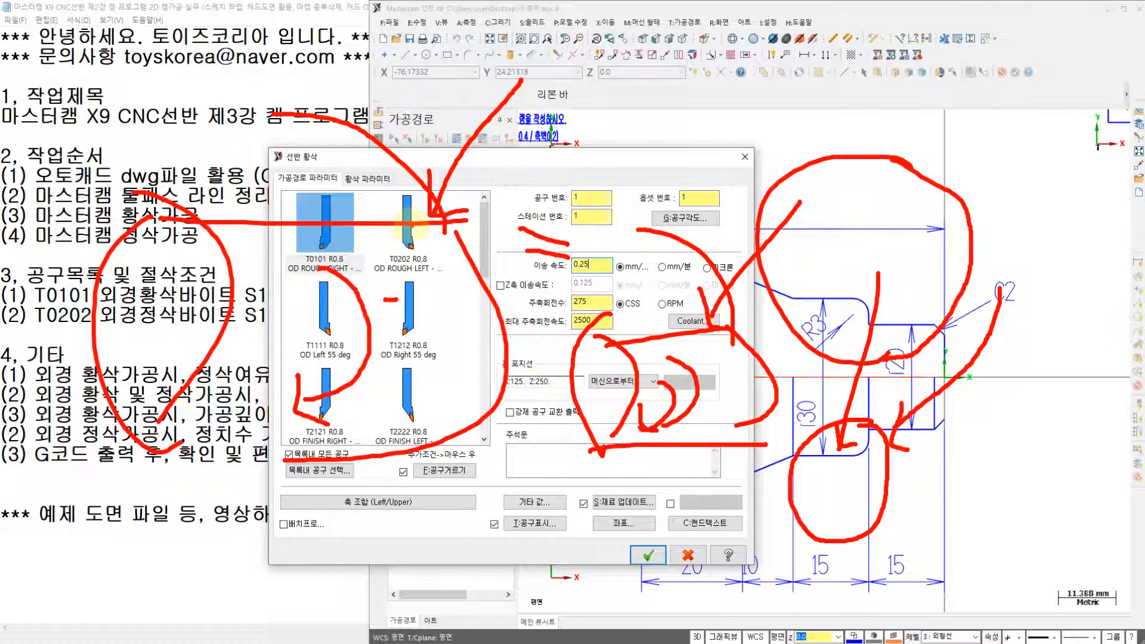
mouse_move(411, 229)
mouse_down()
mouse_move(501, 334)
mouse_move(468, 430)
mouse_move(418, 179)
mouse_move(253, 101)
mouse_up()
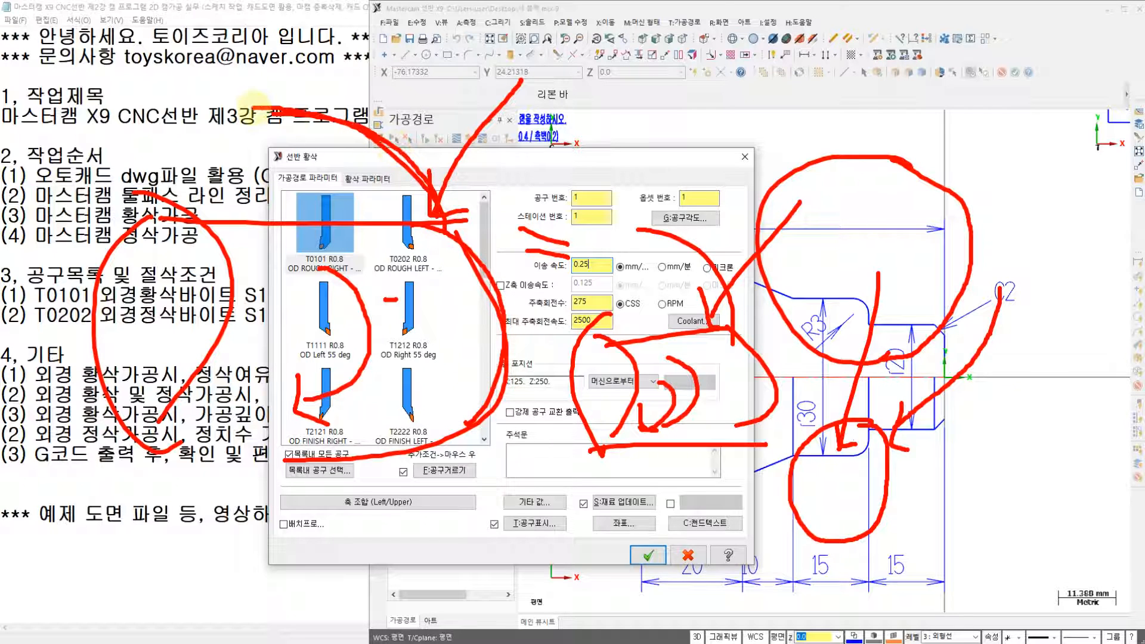
drag(734, 345, 638, 230)
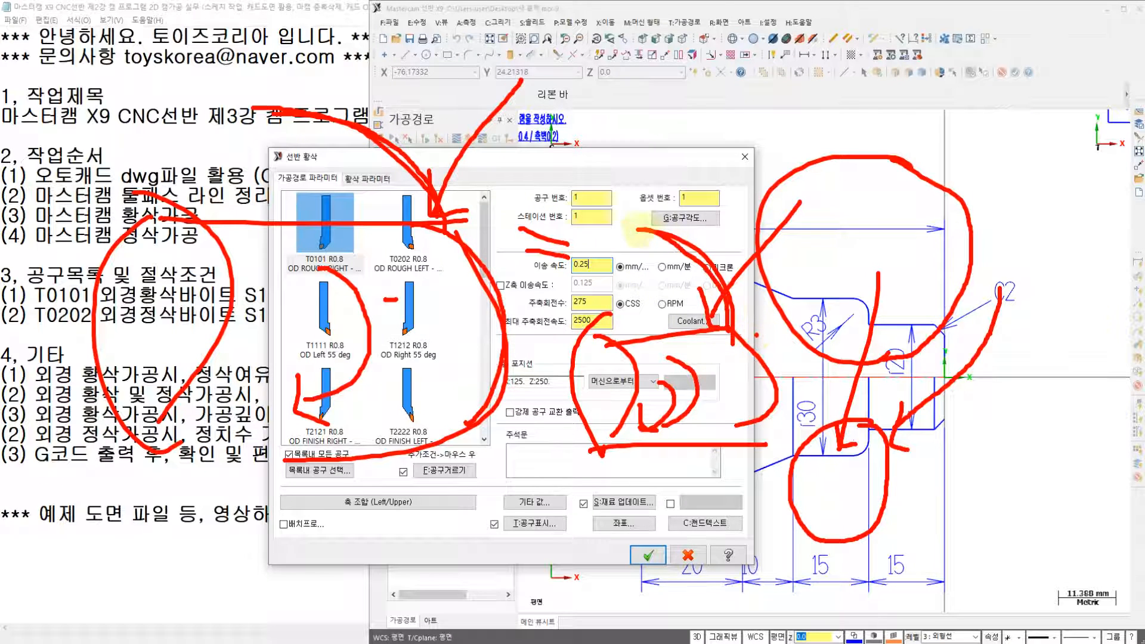
mouse_move(597, 141)
mouse_down()
mouse_move(656, 124)
mouse_move(608, 174)
mouse_up()
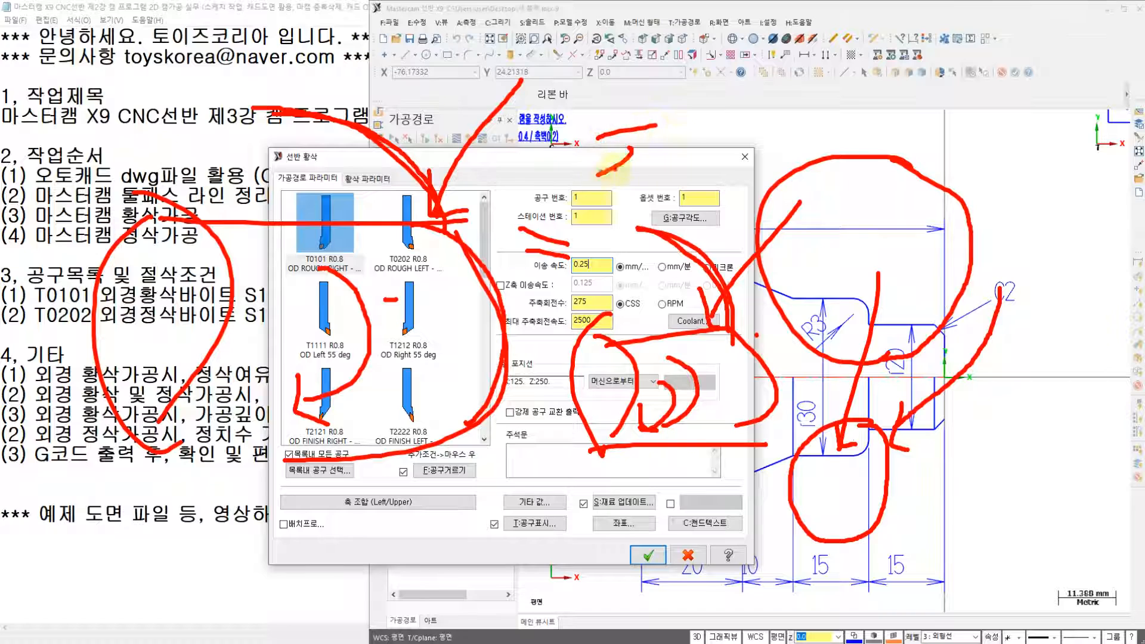
drag(680, 108, 632, 206)
drag(665, 158, 709, 155)
drag(668, 170, 718, 162)
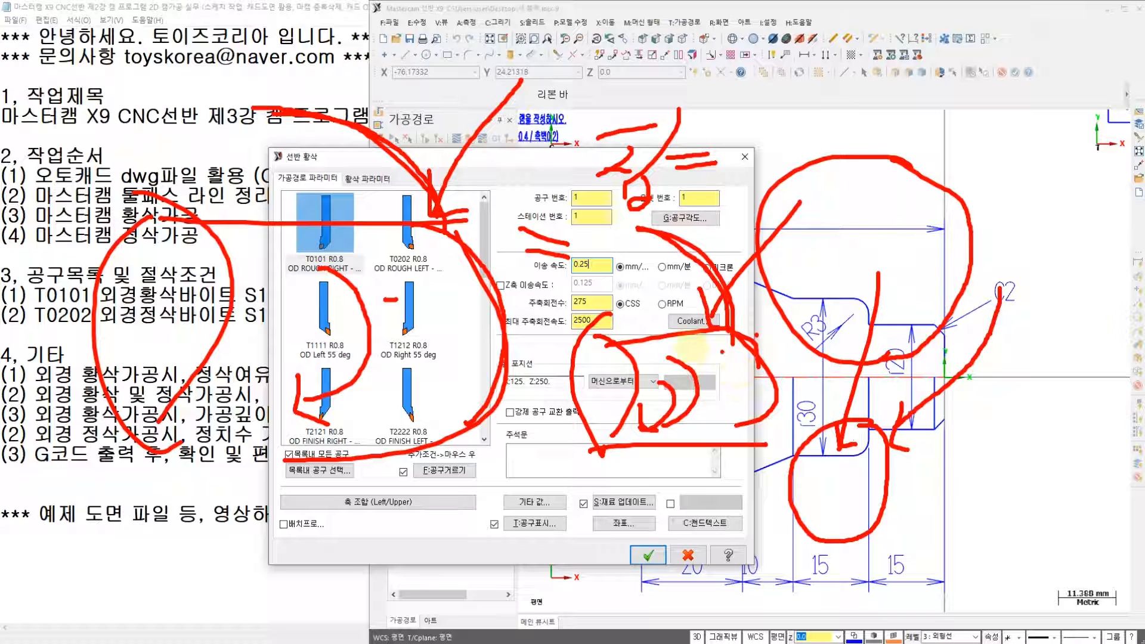
mouse_move(411, 229)
mouse_down()
mouse_move(397, 238)
mouse_move(417, 230)
mouse_move(602, 262)
mouse_up()
mouse_move(655, 290)
mouse_down()
mouse_move(721, 360)
mouse_move(703, 408)
mouse_up()
drag(713, 345, 732, 444)
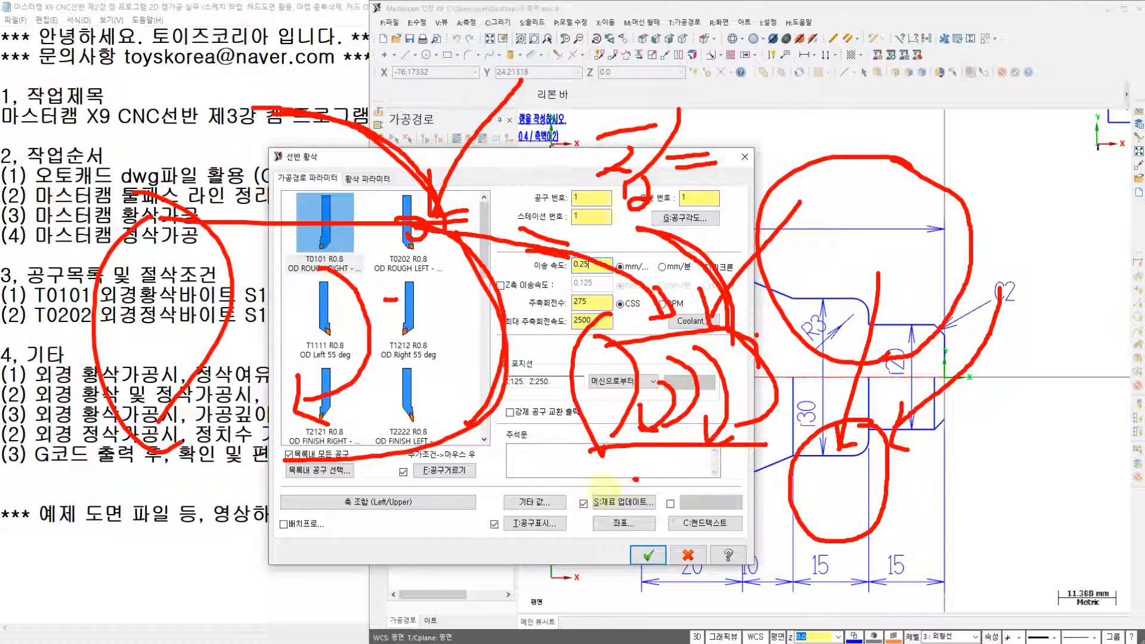
drag(637, 479, 616, 545)
mouse_move(695, 477)
mouse_down()
mouse_move(668, 498)
mouse_move(656, 587)
mouse_up()
mouse_move(729, 458)
mouse_down()
mouse_move(713, 563)
mouse_move(710, 542)
mouse_up()
drag(571, 566, 765, 586)
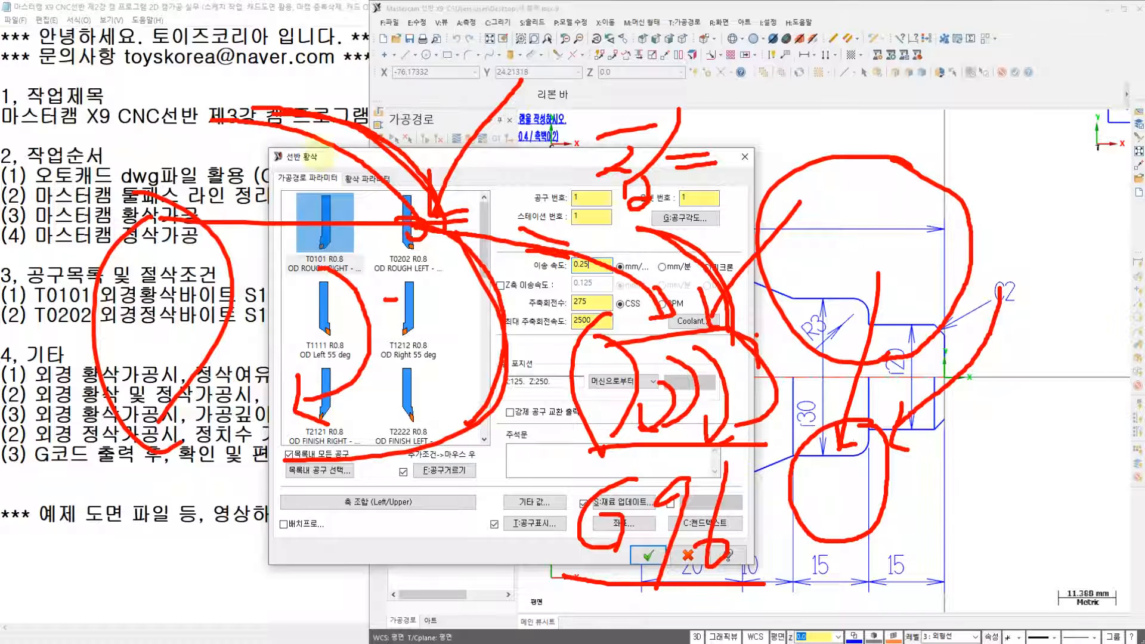
drag(714, 279, 594, 213)
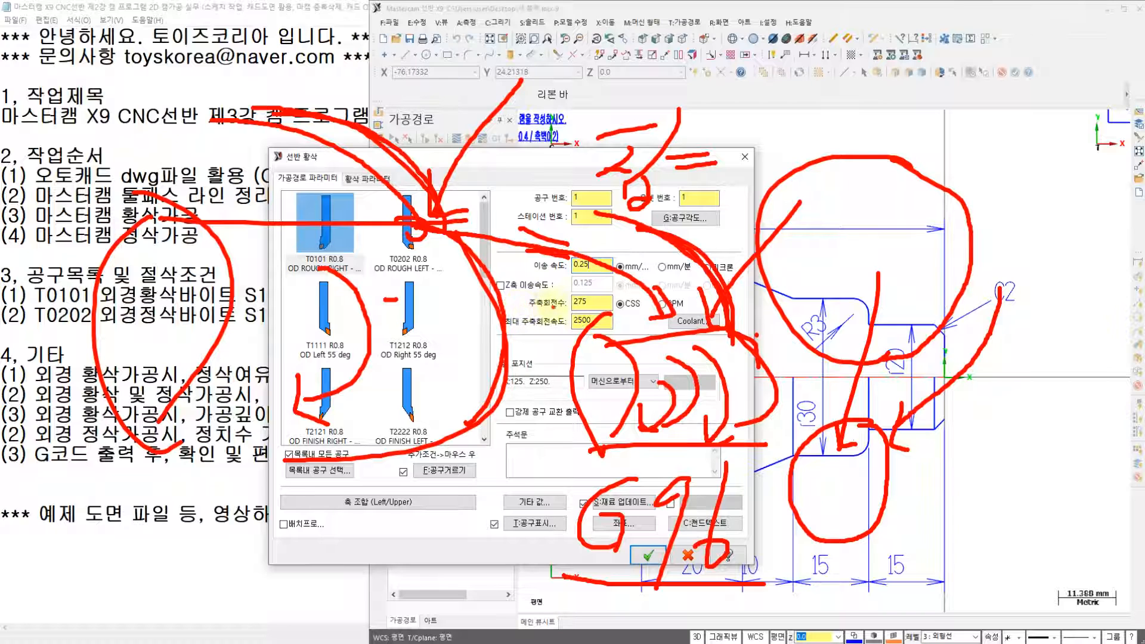
key(Escape)
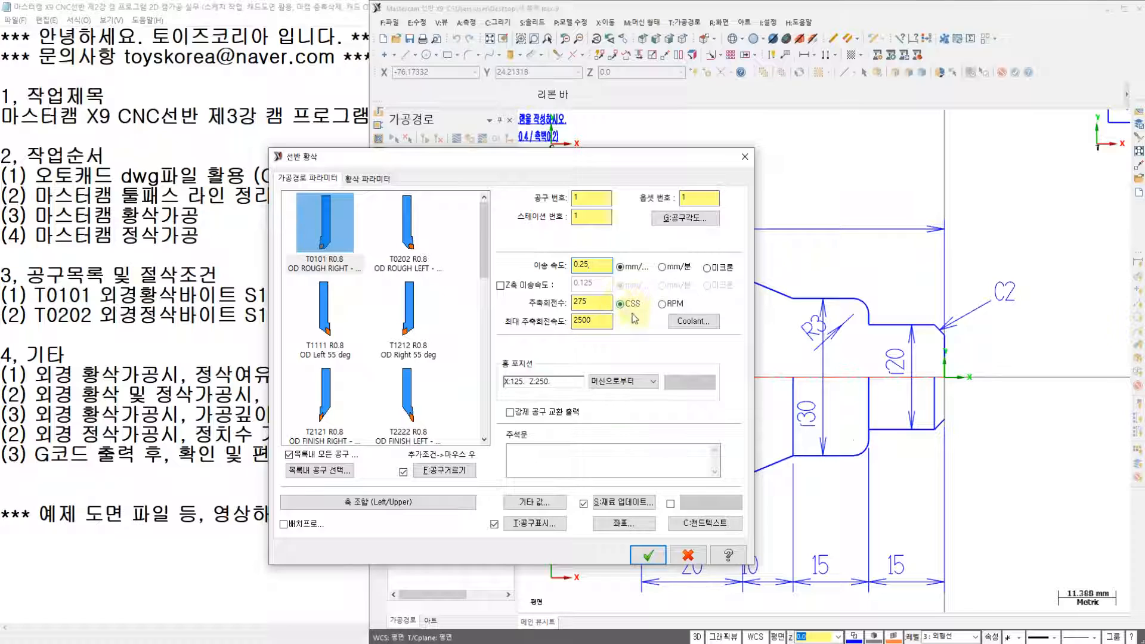
- Set the T0101 roughing spindle speed to 120 with CSS and select the maximum spindle speed value for editing
drag(604, 306, 555, 307)
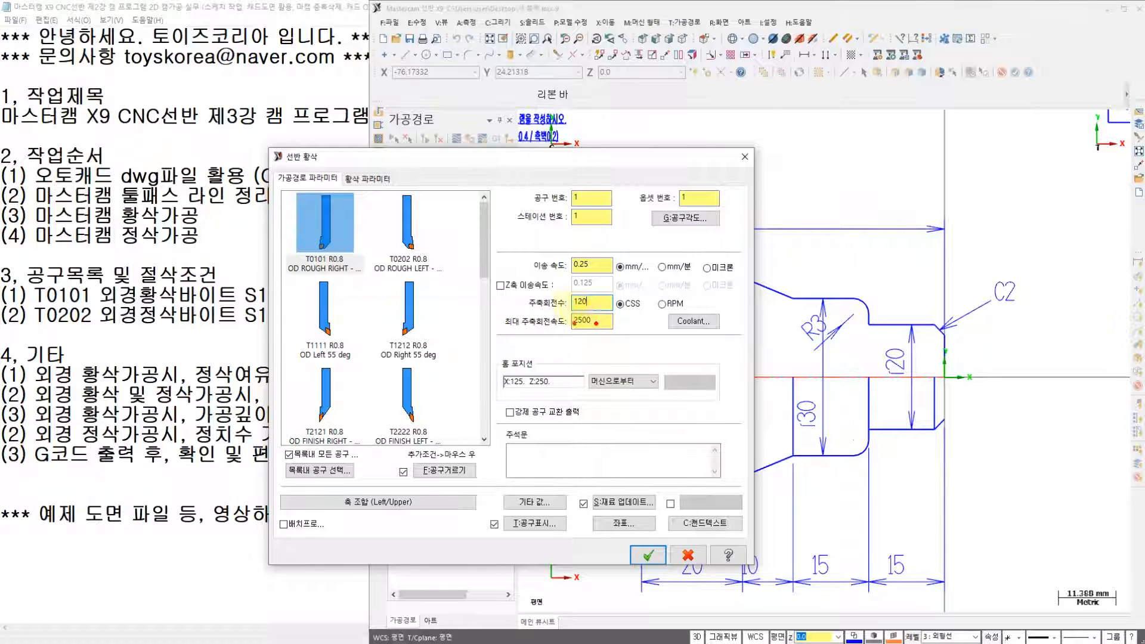
double_click(588, 320)
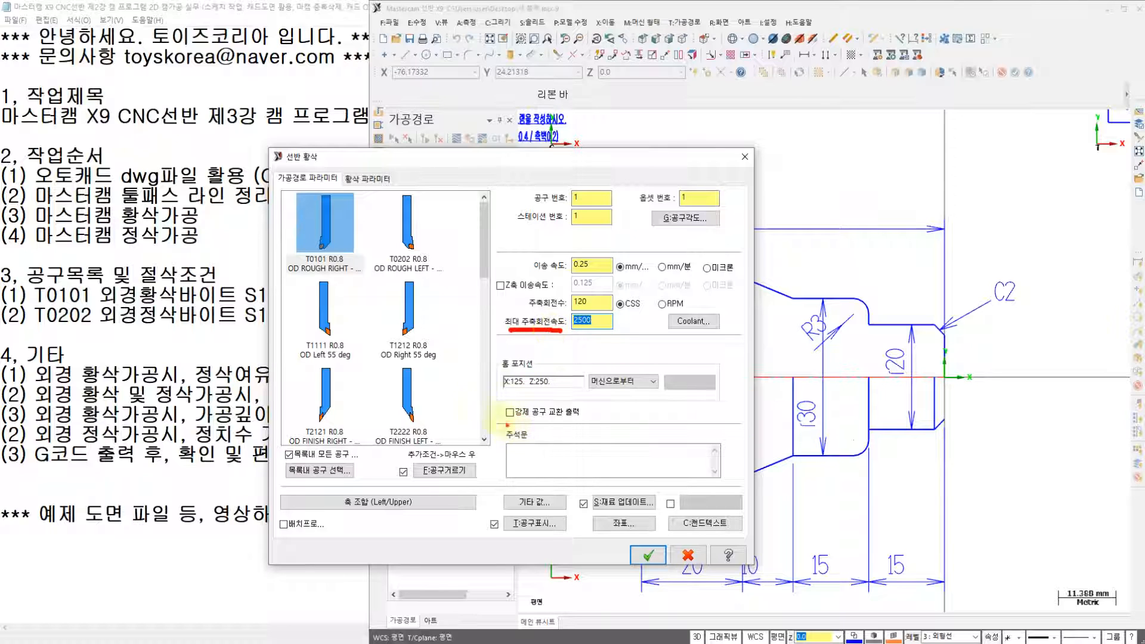
drag(336, 373, 253, 495)
drag(280, 368, 288, 527)
drag(305, 400, 512, 407)
drag(492, 392, 520, 488)
drag(477, 525, 397, 536)
drag(515, 472, 651, 463)
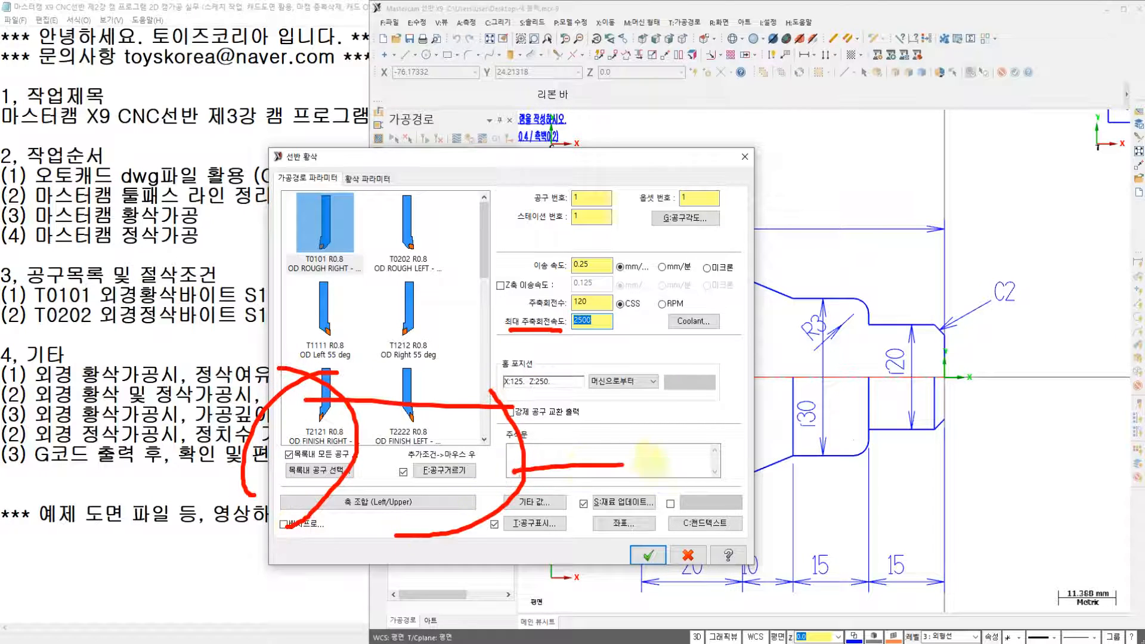
drag(730, 449, 731, 521)
mouse_move(732, 462)
mouse_down()
mouse_move(757, 498)
mouse_move(744, 517)
mouse_up()
mouse_move(744, 469)
mouse_down()
mouse_move(827, 469)
mouse_move(819, 514)
mouse_move(745, 525)
mouse_up()
drag(846, 447, 848, 454)
mouse_move(935, 458)
mouse_down()
mouse_move(916, 489)
mouse_move(930, 504)
mouse_up()
drag(925, 484, 979, 483)
mouse_move(949, 492)
mouse_down()
mouse_move(1029, 500)
mouse_move(1030, 483)
mouse_up()
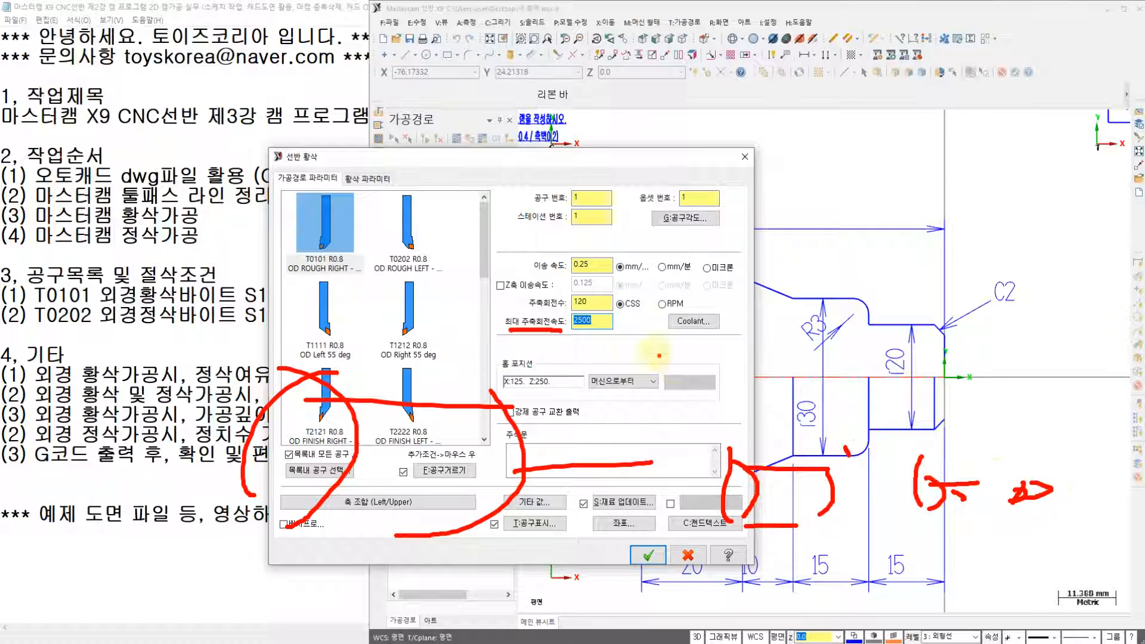
drag(683, 324, 623, 414)
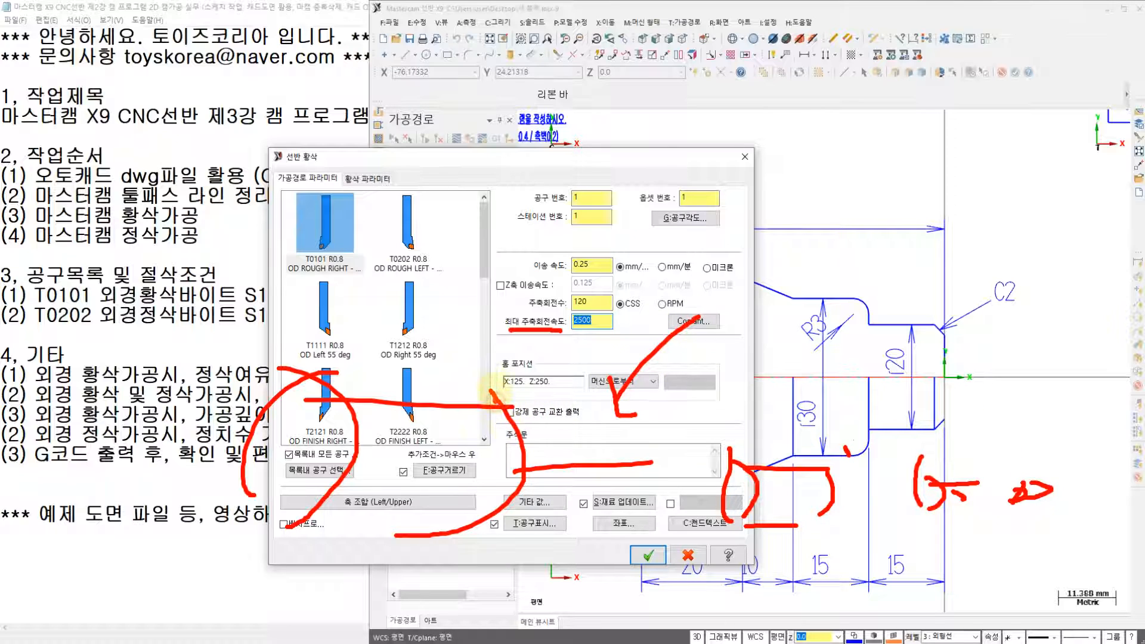
mouse_move(490, 391)
mouse_down()
mouse_move(430, 302)
mouse_move(445, 342)
mouse_up()
mouse_move(495, 408)
mouse_down()
mouse_move(802, 421)
mouse_move(1026, 478)
mouse_move(1000, 494)
mouse_up()
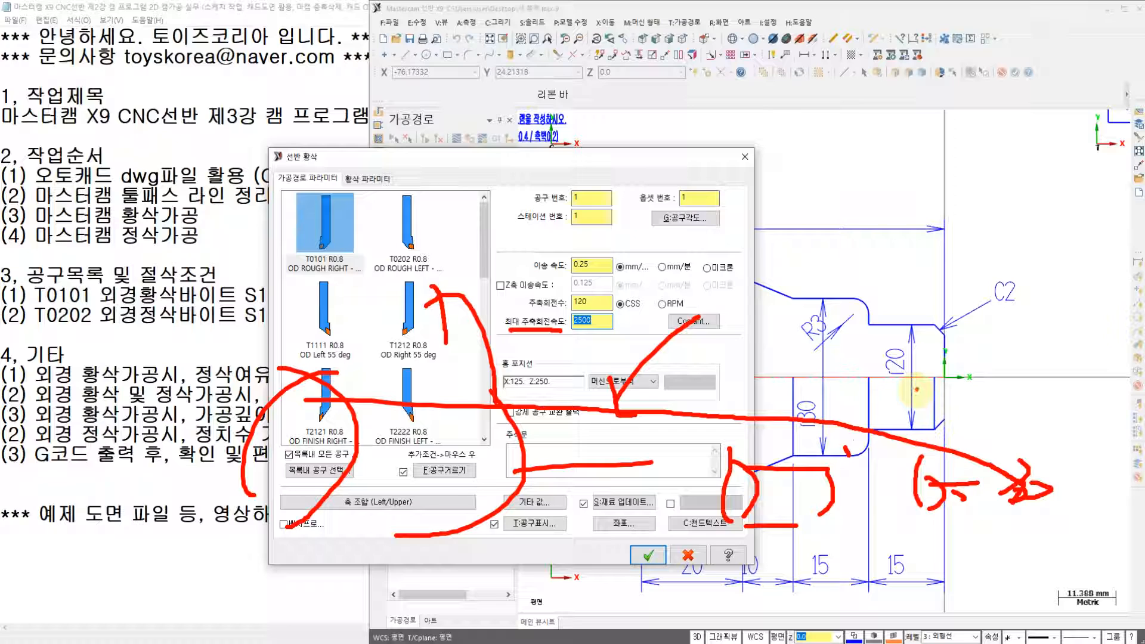
mouse_move(974, 359)
mouse_down()
mouse_move(976, 399)
mouse_move(1008, 396)
mouse_up()
click(983, 365)
drag(913, 238, 900, 322)
mouse_move(877, 270)
mouse_down()
mouse_move(866, 295)
mouse_move(885, 263)
mouse_up()
drag(885, 256, 859, 315)
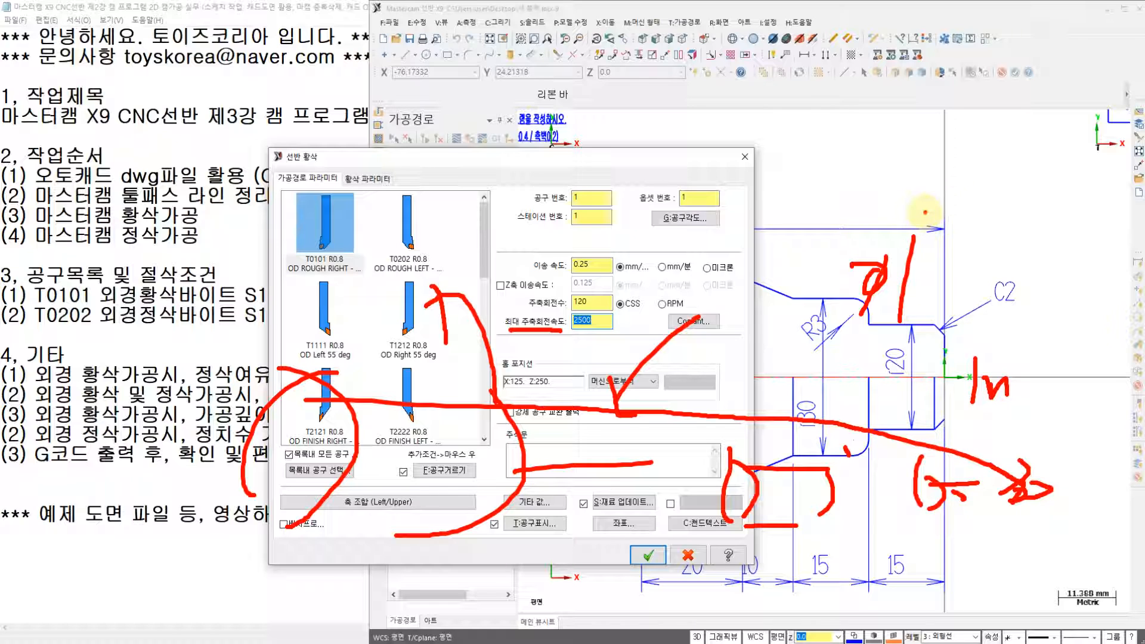
key(e)
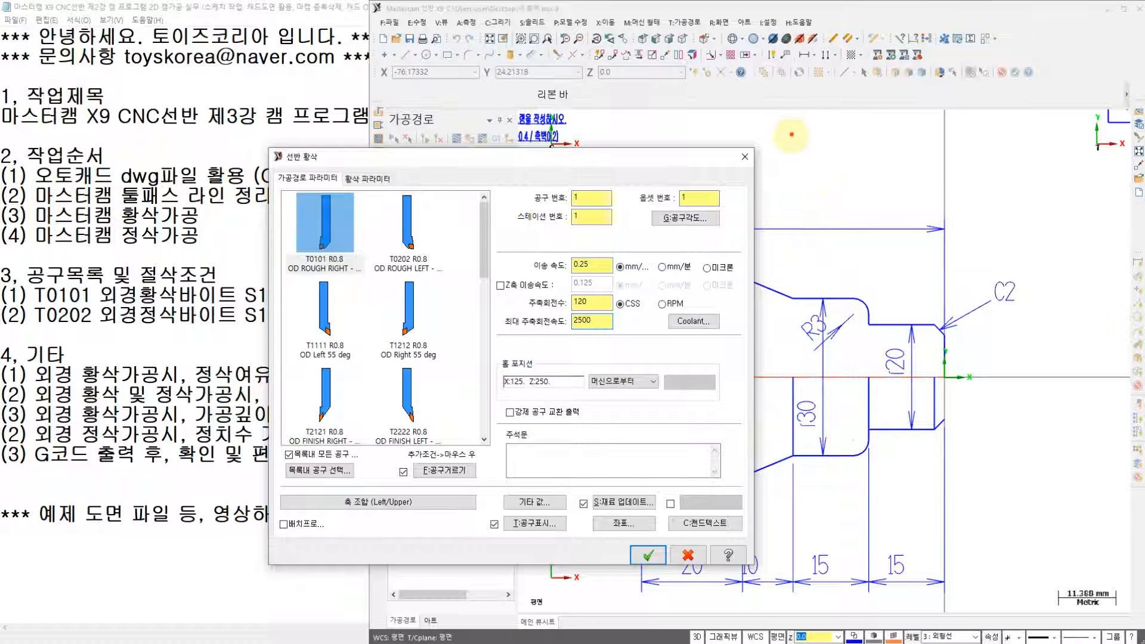
mouse_move(784, 122)
mouse_down()
mouse_move(797, 152)
mouse_move(764, 196)
mouse_up()
mouse_move(845, 160)
mouse_down()
mouse_move(856, 186)
mouse_move(869, 156)
mouse_up()
mouse_move(896, 150)
mouse_down()
mouse_move(897, 180)
mouse_move(922, 146)
mouse_move(1005, 148)
mouse_move(937, 238)
mouse_move(1028, 232)
mouse_move(1063, 243)
mouse_up()
drag(852, 282, 766, 170)
drag(798, 126, 858, 164)
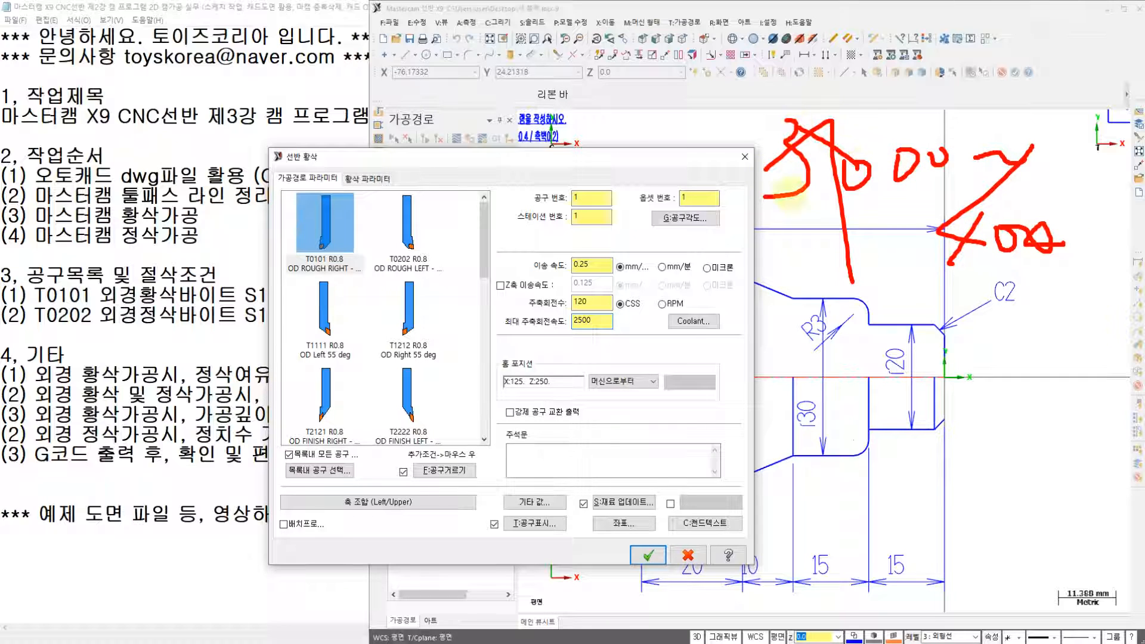
mouse_move(787, 193)
mouse_down()
mouse_move(940, 192)
mouse_move(1085, 263)
mouse_move(894, 214)
mouse_move(710, 100)
mouse_move(775, 182)
mouse_up()
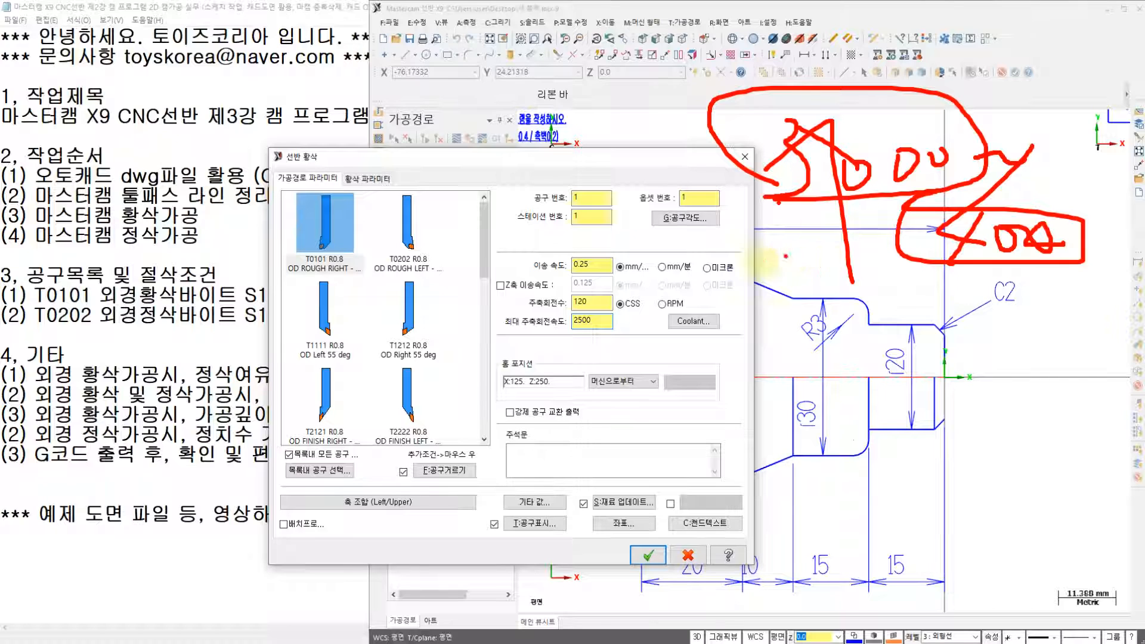
mouse_move(742, 264)
mouse_down()
mouse_move(747, 386)
mouse_move(778, 365)
mouse_up()
drag(787, 316, 762, 201)
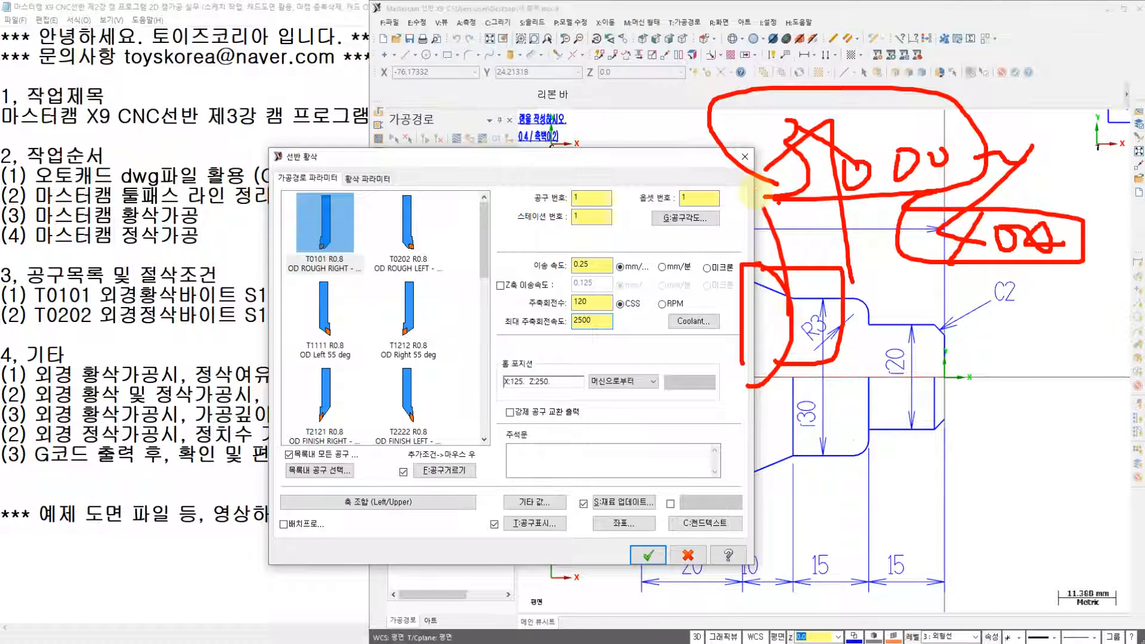
mouse_move(778, 320)
mouse_down()
mouse_move(623, 329)
mouse_move(761, 420)
mouse_up()
mouse_move(853, 285)
mouse_down()
mouse_move(978, 292)
mouse_move(836, 337)
mouse_move(842, 316)
mouse_move(972, 307)
mouse_move(985, 318)
mouse_up()
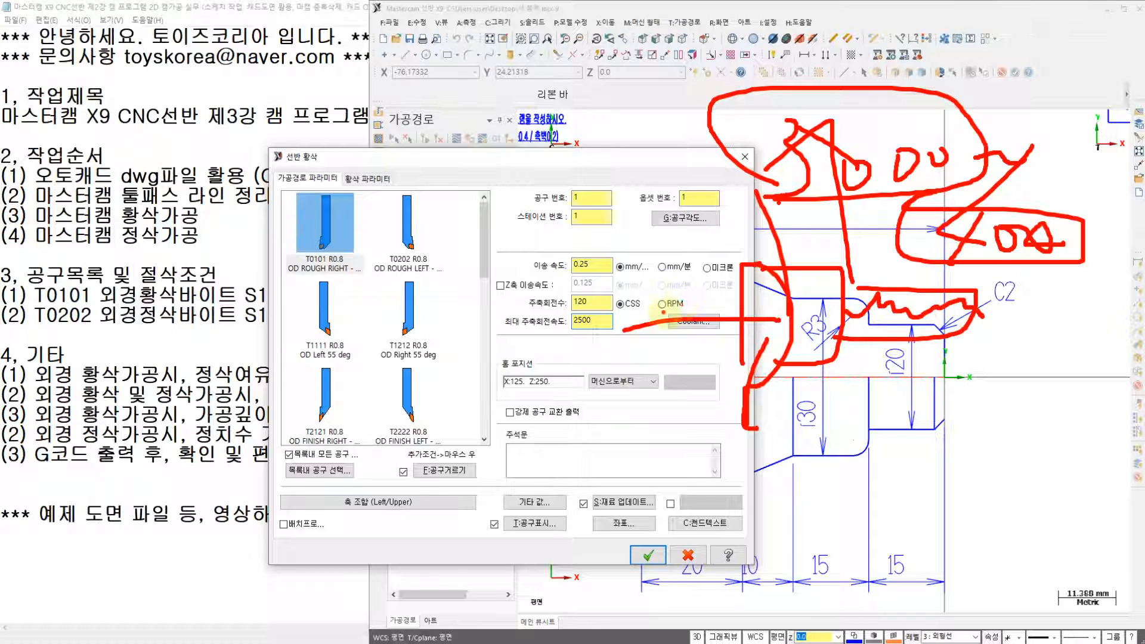
key(Escape)
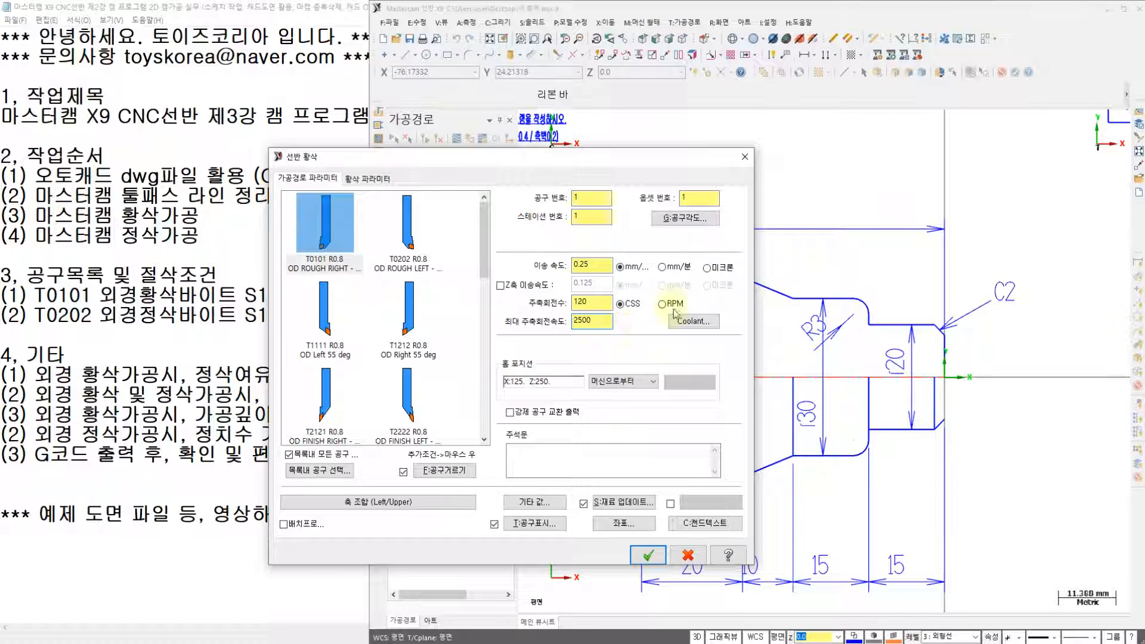
key(ctrl+2)
mouse_move(776, 207)
mouse_down()
mouse_move(762, 156)
mouse_move(750, 286)
mouse_up()
drag(847, 146, 811, 262)
mouse_move(708, 211)
mouse_down()
mouse_move(686, 287)
mouse_move(682, 253)
mouse_up()
mouse_move(710, 367)
mouse_down()
mouse_move(641, 444)
mouse_move(692, 418)
mouse_move(686, 498)
mouse_up()
drag(758, 385, 728, 477)
mouse_move(739, 418)
mouse_down()
mouse_move(766, 411)
mouse_move(793, 453)
mouse_move(829, 417)
mouse_up()
mouse_move(811, 477)
mouse_down()
mouse_move(644, 340)
mouse_move(818, 524)
mouse_move(778, 535)
mouse_up()
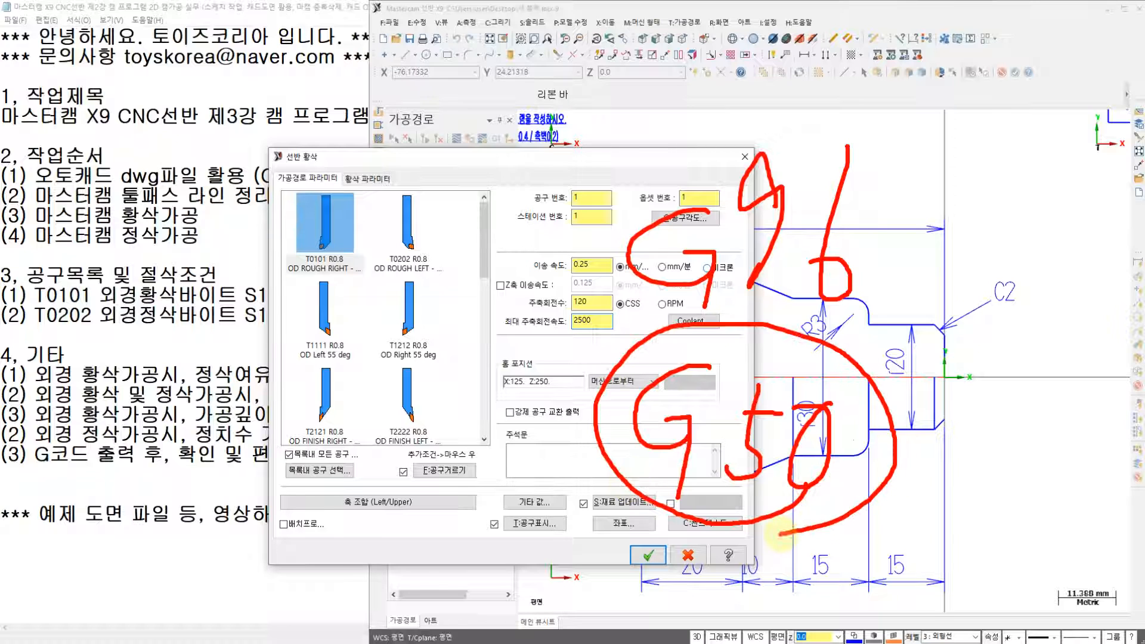
key(ctrl+z)
key(ctrl+z)
key(ctrl+z)
key(ctrl+z)
key(ctrl+z)
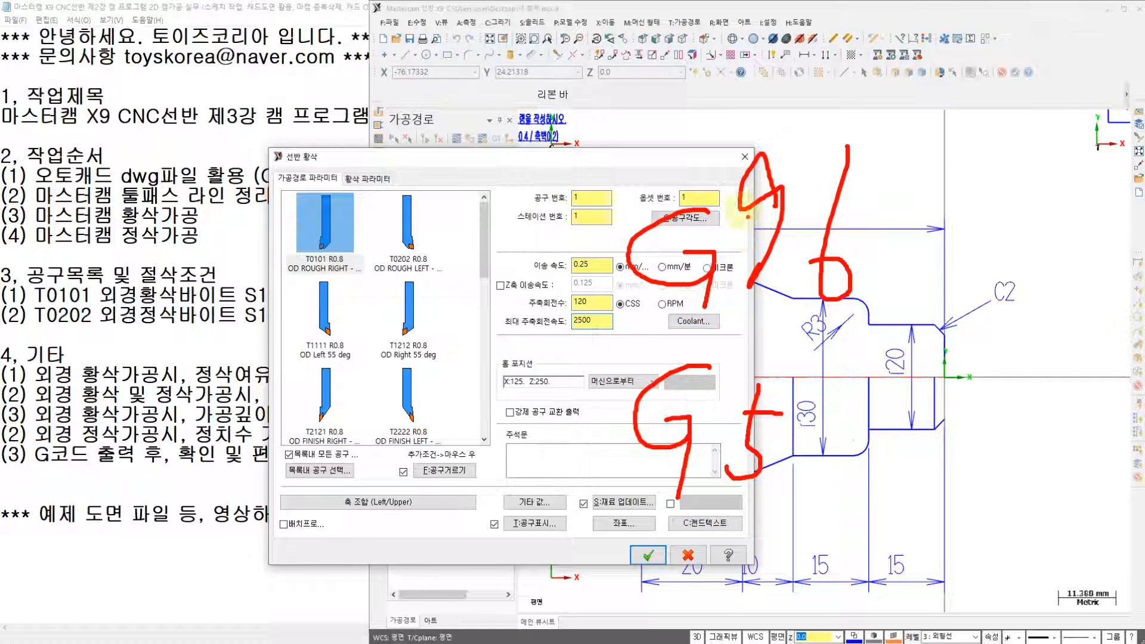
key(ctrl+z)
drag(692, 97, 700, 158)
mouse_move(767, 53)
mouse_down()
mouse_move(768, 86)
mouse_move(746, 123)
mouse_up()
mouse_move(765, 72)
mouse_down()
mouse_move(802, 72)
mouse_move(846, 98)
mouse_move(826, 77)
mouse_up()
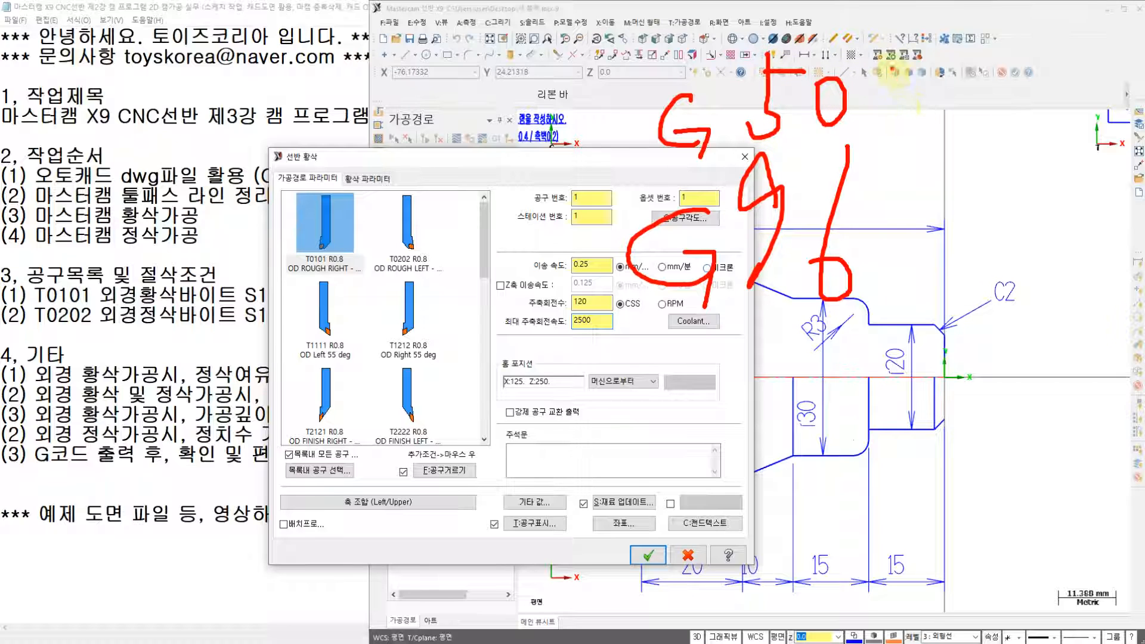
drag(953, 70, 906, 124)
drag(970, 53, 947, 169)
mouse_move(973, 91)
mouse_down()
mouse_move(989, 122)
mouse_move(1009, 126)
mouse_up()
mouse_move(1015, 106)
mouse_down()
mouse_move(1026, 136)
mouse_move(1037, 119)
mouse_move(1059, 128)
mouse_up()
mouse_move(953, 239)
mouse_down()
mouse_move(922, 273)
mouse_move(961, 325)
mouse_up()
mouse_move(987, 258)
mouse_down()
mouse_move(1005, 282)
mouse_move(1048, 257)
mouse_move(1016, 258)
mouse_up()
key(Escape)
- Check the cutting speed and maximum spindle speed for the T0101 roughing tool in the Notepad notes and return to the Mastercam roughing parameters
click(148, 389)
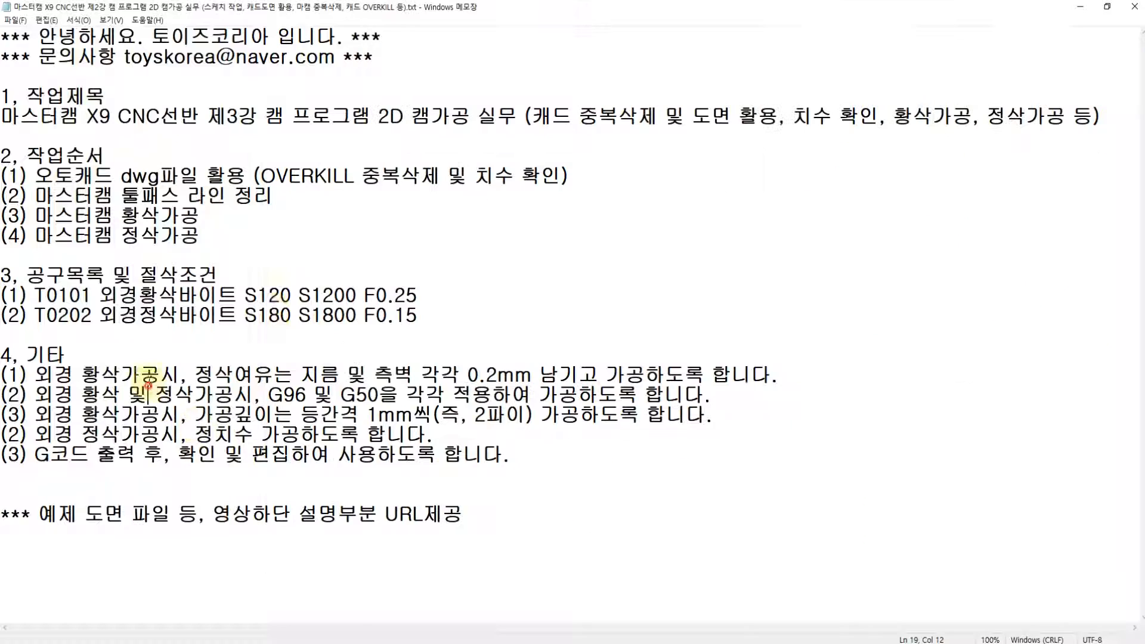
drag(239, 296, 291, 296)
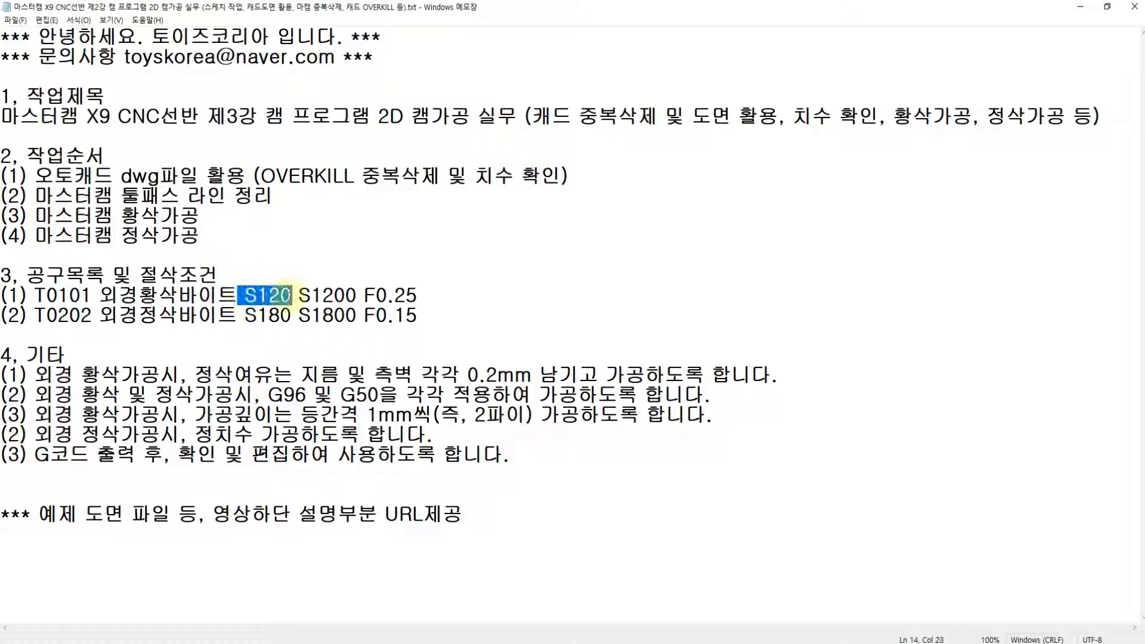
click(297, 297)
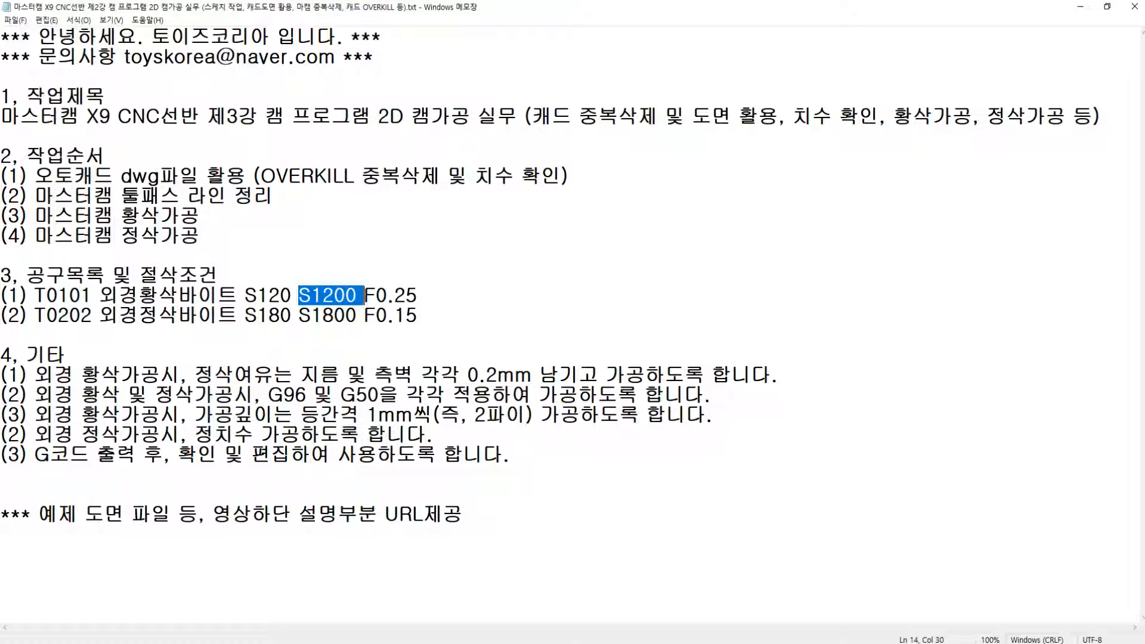
mouse_move(539, 643)
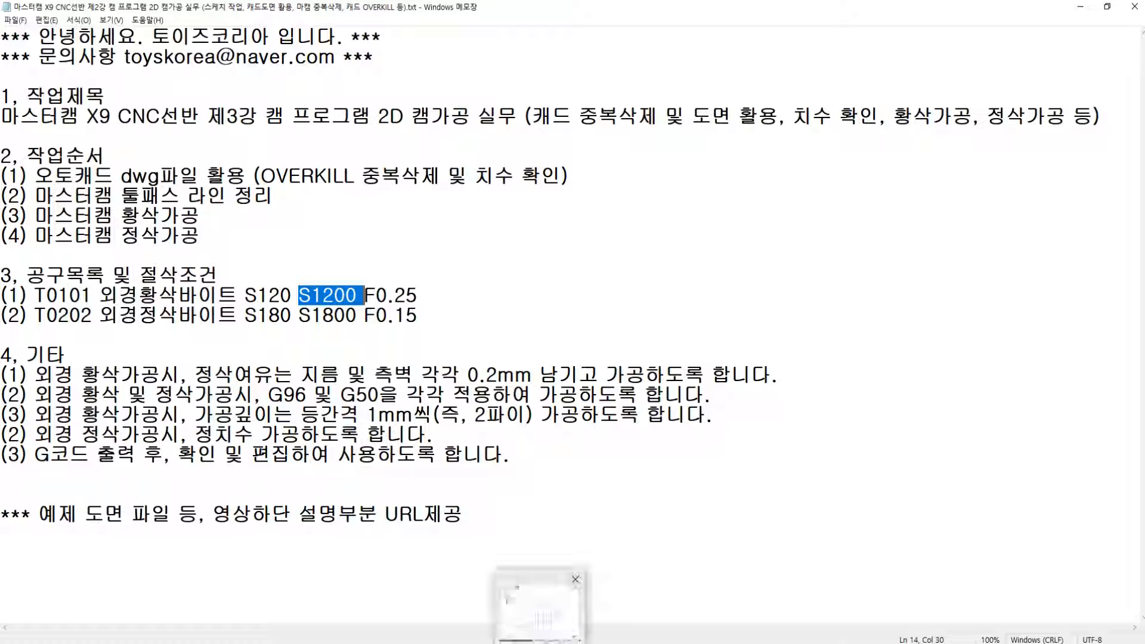
click(476, 641)
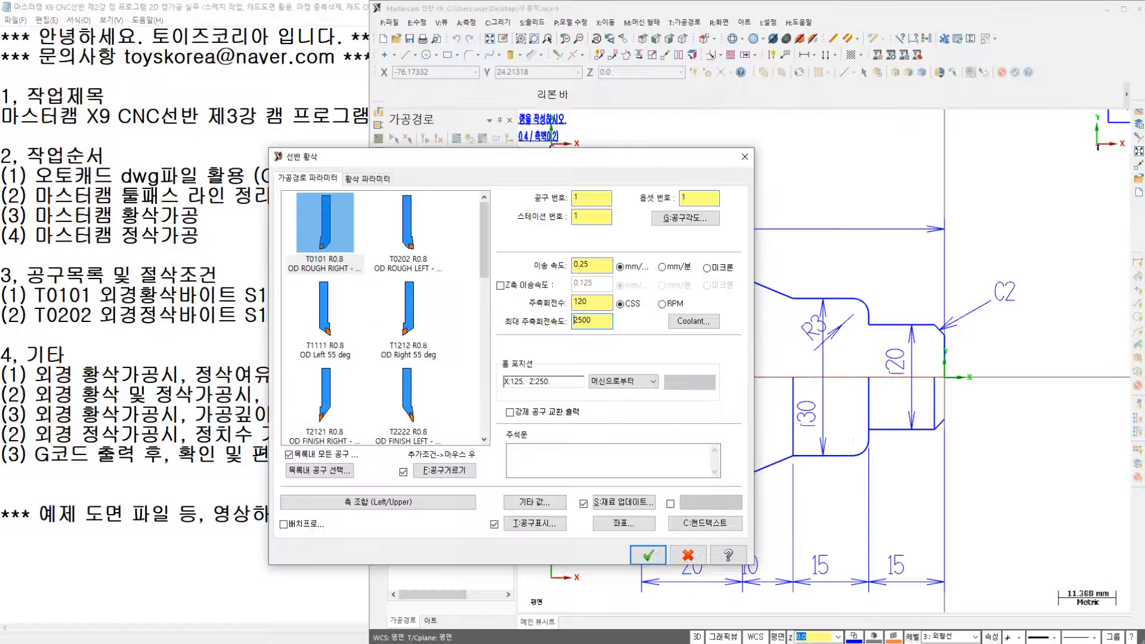
- Set the T0101 roughing tool's maximum spindle speed to 1200 and turn its Flood coolant on
drag(596, 321, 468, 322)
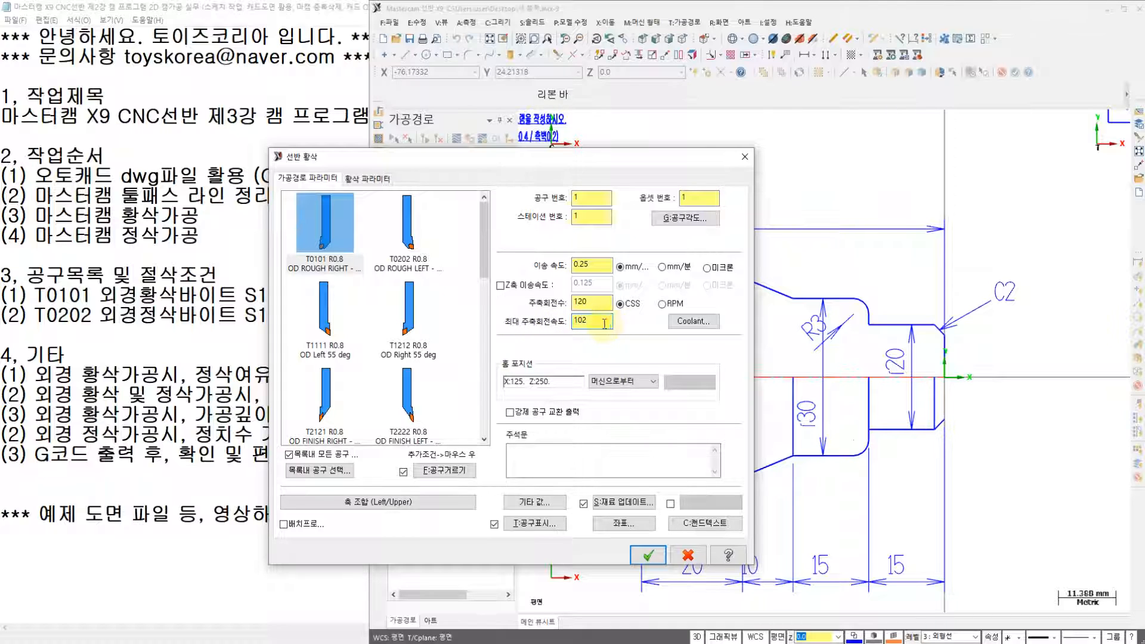
drag(604, 324, 559, 326)
text(12)
click(700, 320)
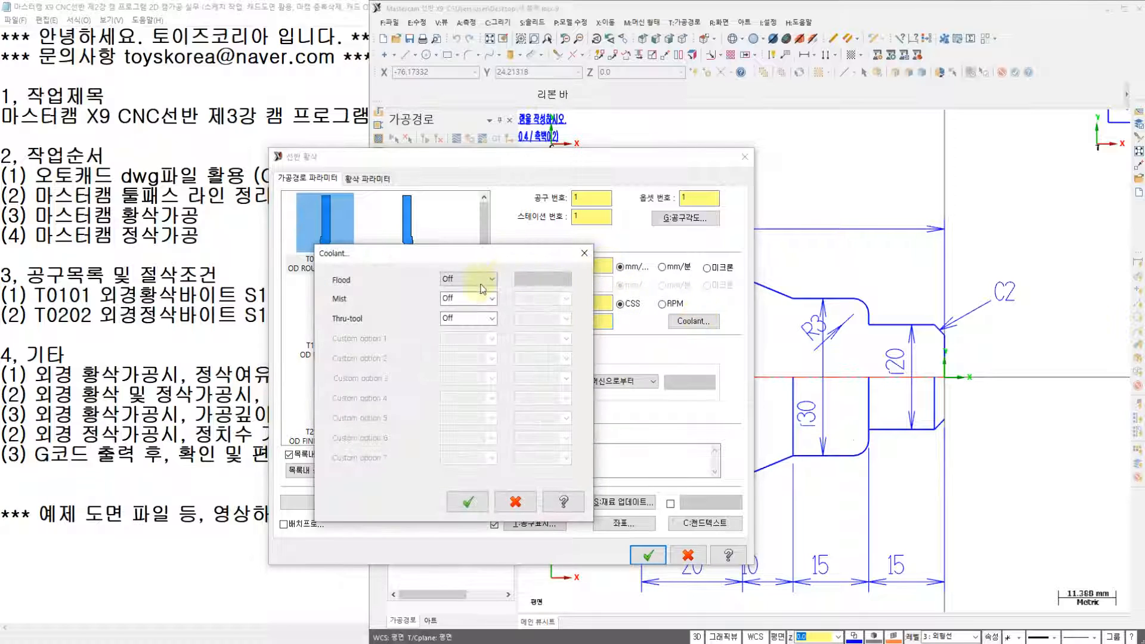
click(477, 278)
click(462, 292)
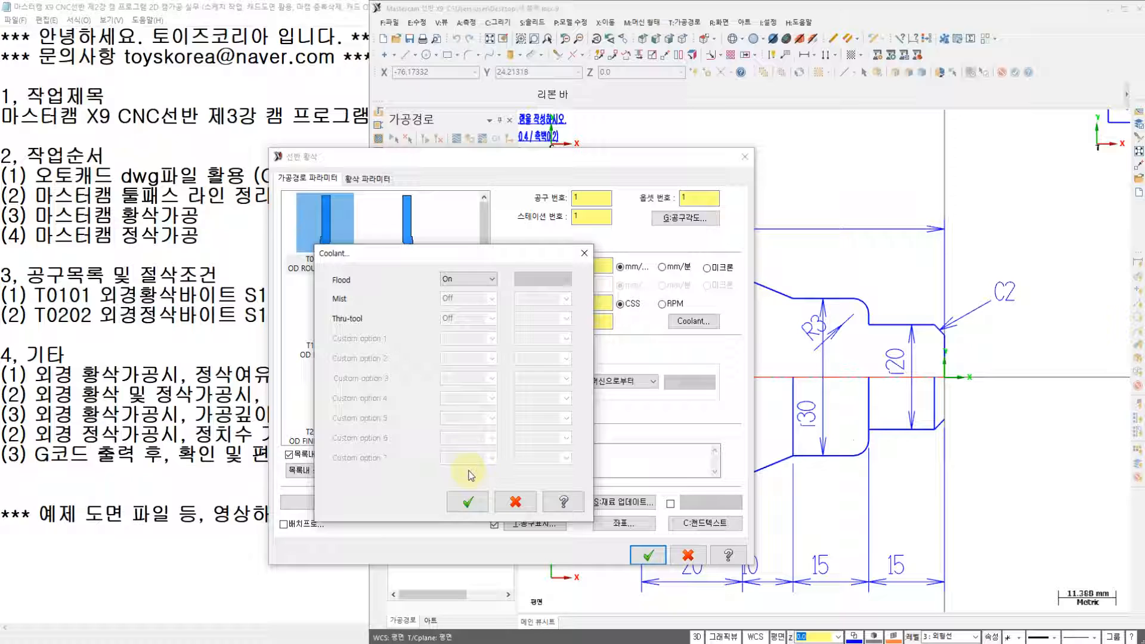
click(467, 502)
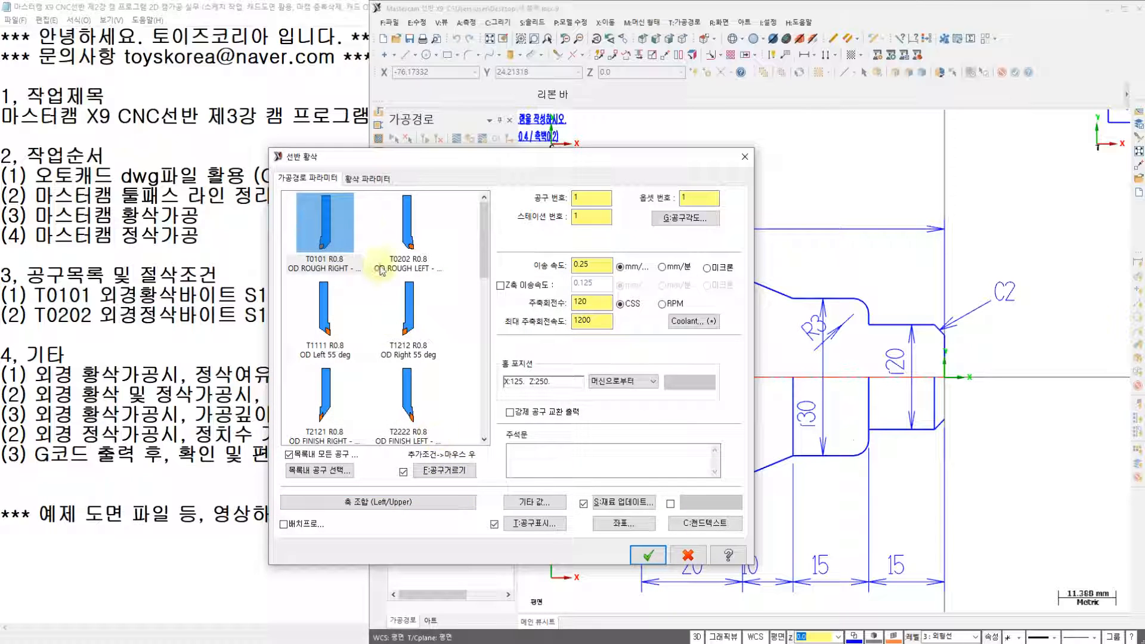
- Set the depth of cut to 1 with equal steps in the lathe roughing parameters
click(368, 178)
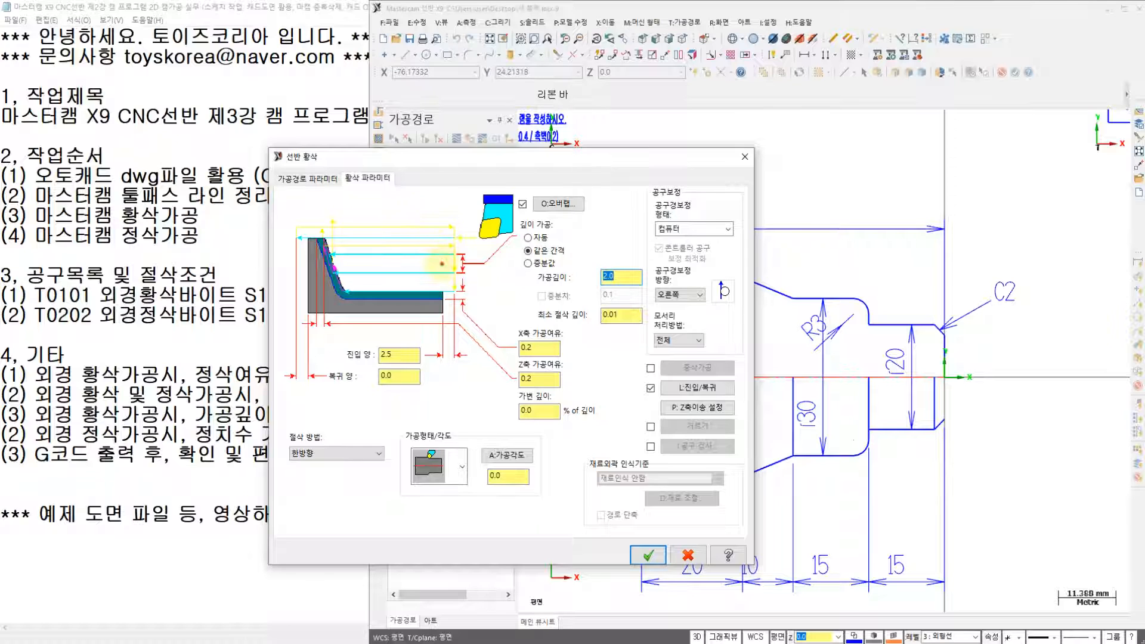
mouse_move(524, 263)
mouse_down()
mouse_move(555, 268)
mouse_move(587, 251)
mouse_move(531, 236)
mouse_move(510, 255)
mouse_up()
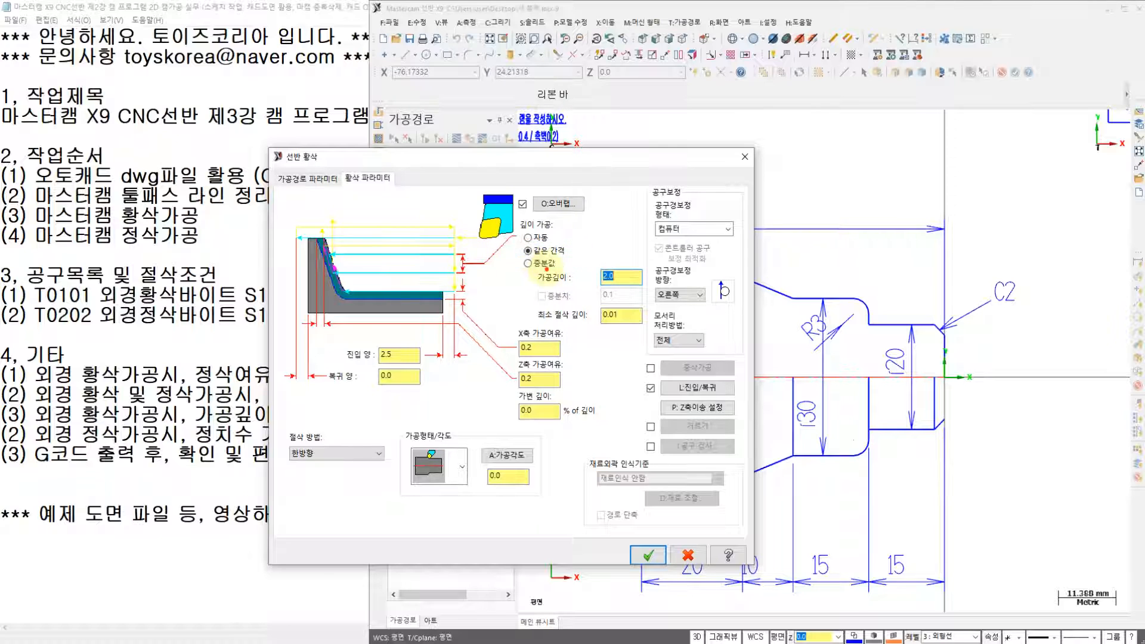
drag(429, 249, 445, 238)
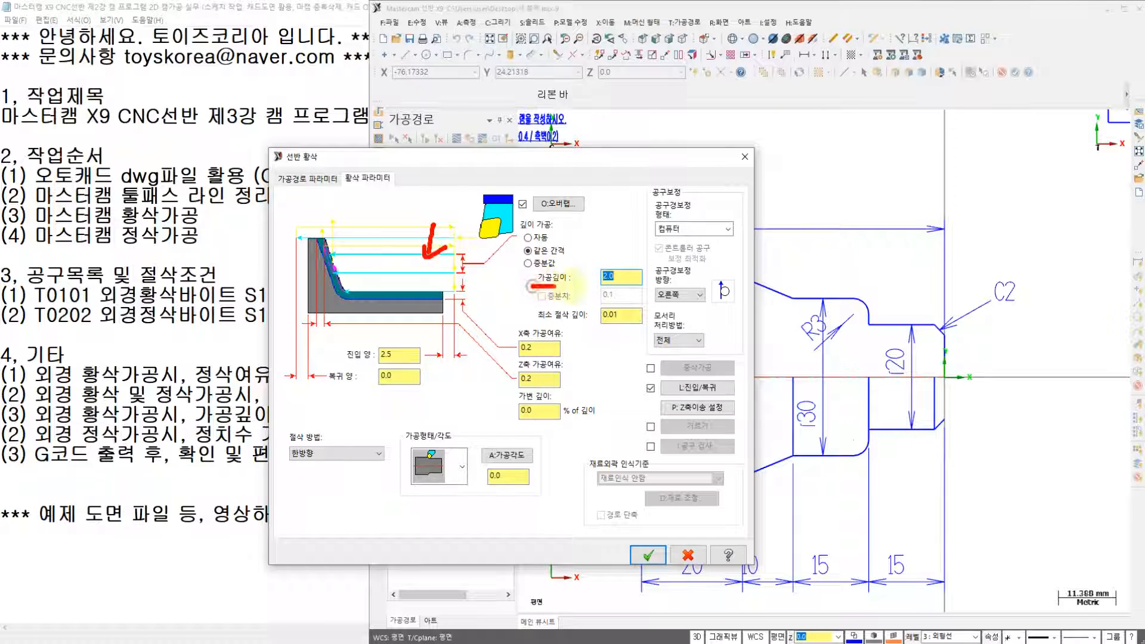
drag(555, 286, 583, 286)
key(Escape)
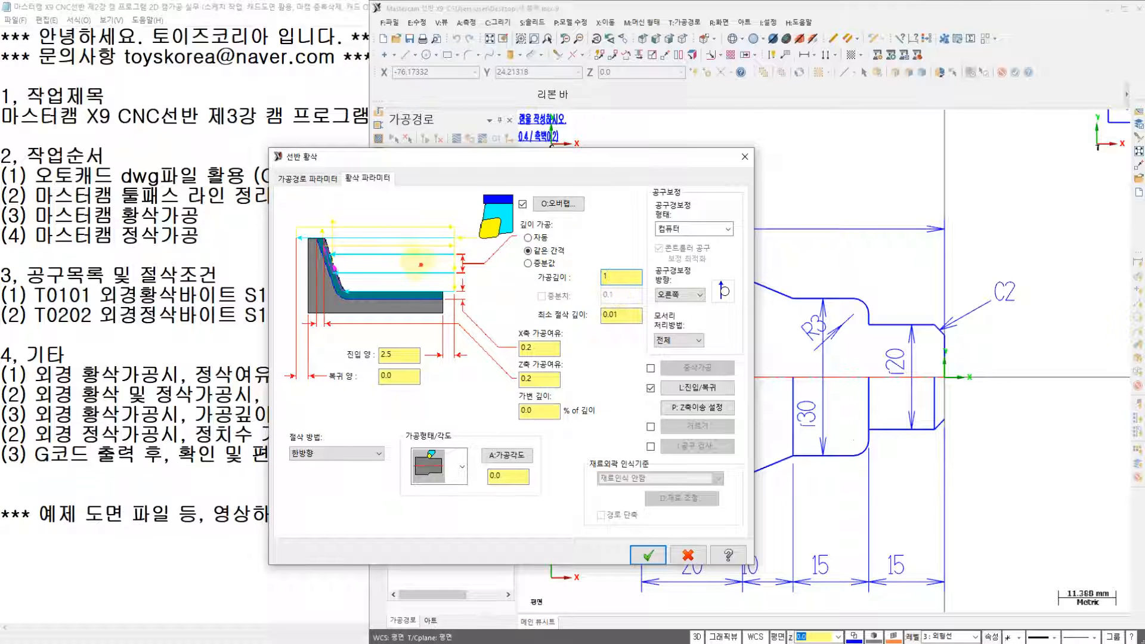
drag(416, 224, 415, 260)
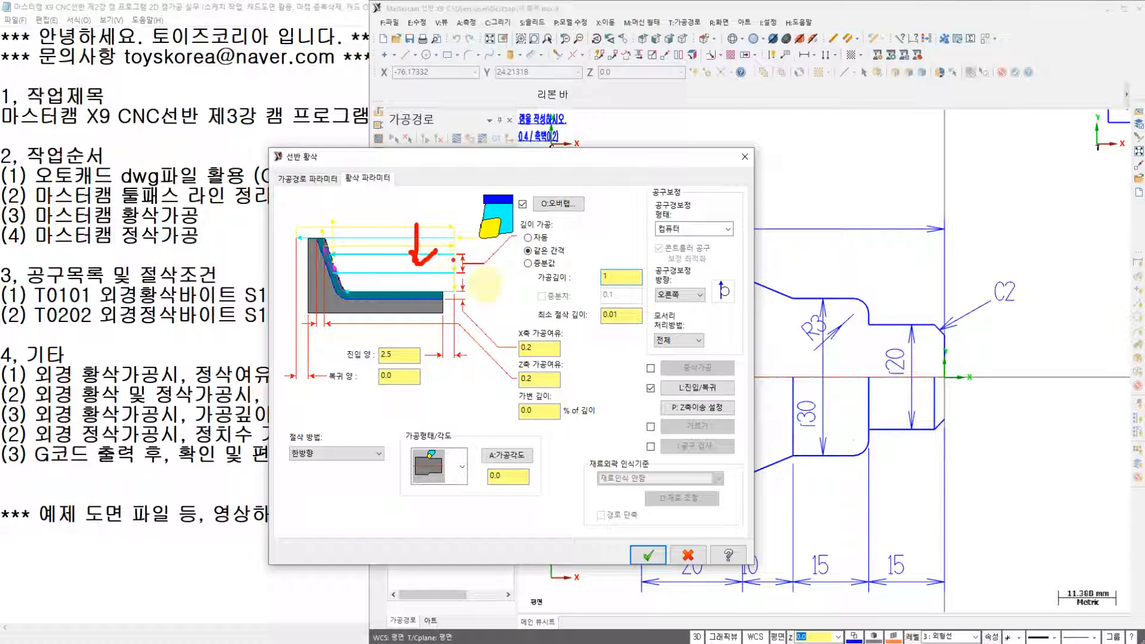
mouse_move(547, 293)
mouse_down()
mouse_move(539, 326)
mouse_move(544, 298)
mouse_up()
drag(542, 284, 516, 375)
mouse_move(557, 311)
mouse_down()
mouse_move(563, 331)
mouse_move(587, 331)
mouse_up()
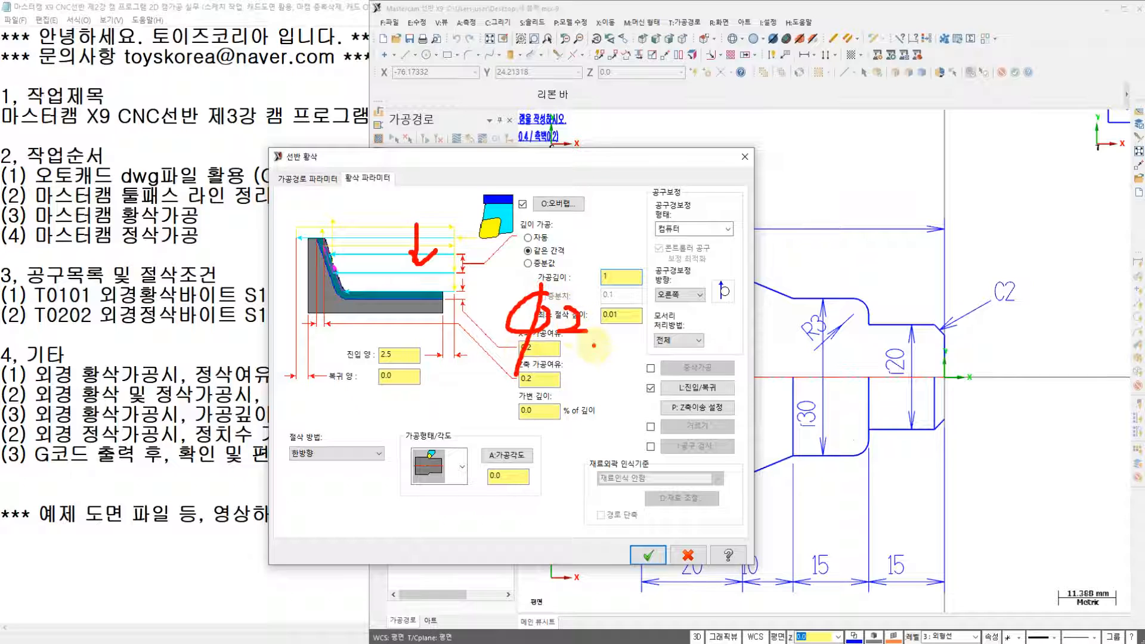
mouse_move(618, 284)
mouse_down()
mouse_move(593, 256)
mouse_move(650, 251)
mouse_move(640, 292)
mouse_up()
drag(653, 251, 676, 265)
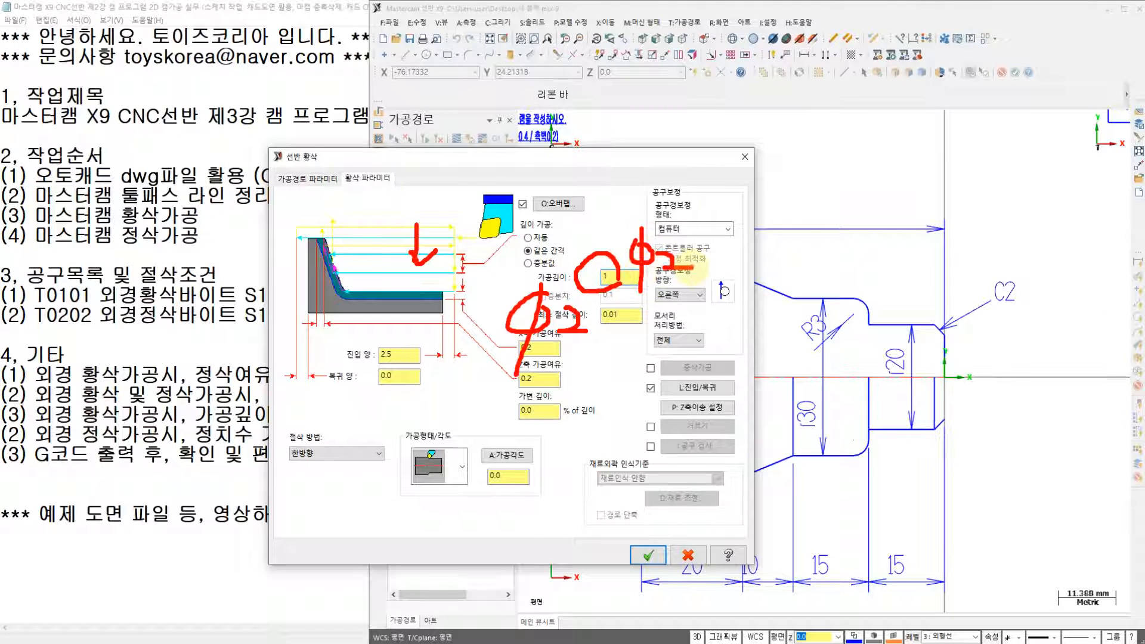
key(Escape)
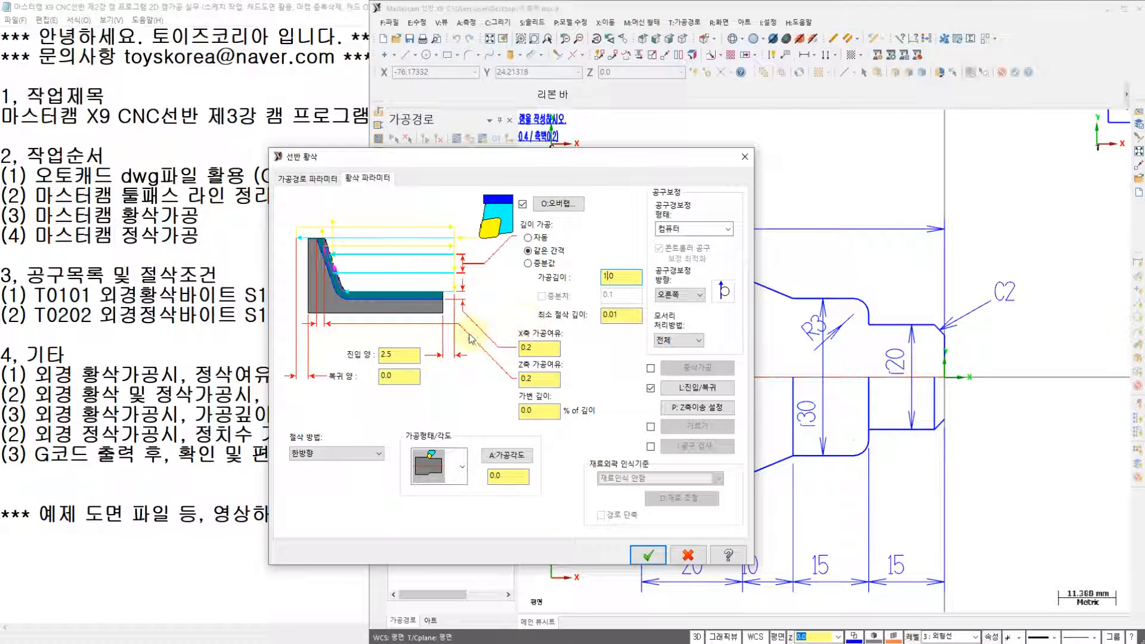
mouse_move(318, 234)
mouse_down()
mouse_move(339, 285)
mouse_move(308, 220)
mouse_move(373, 297)
mouse_move(469, 296)
mouse_up()
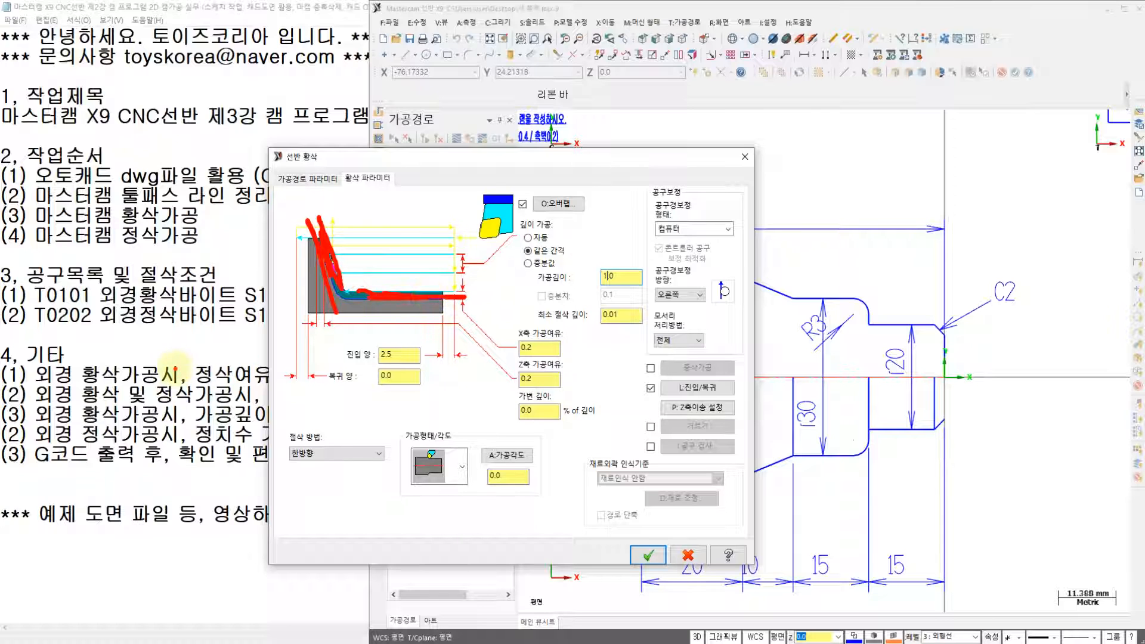
- Check the finishing allowance for the diameter and side wall in the Notepad notes and return to the Mastercam roughing parameters
click(174, 396)
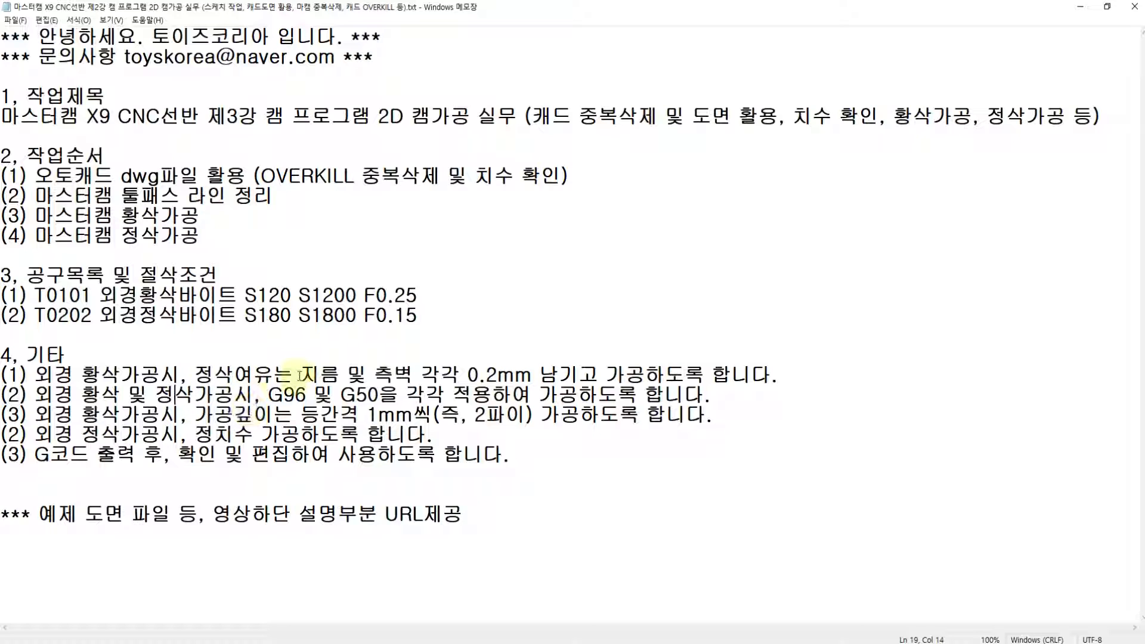
drag(299, 375, 514, 375)
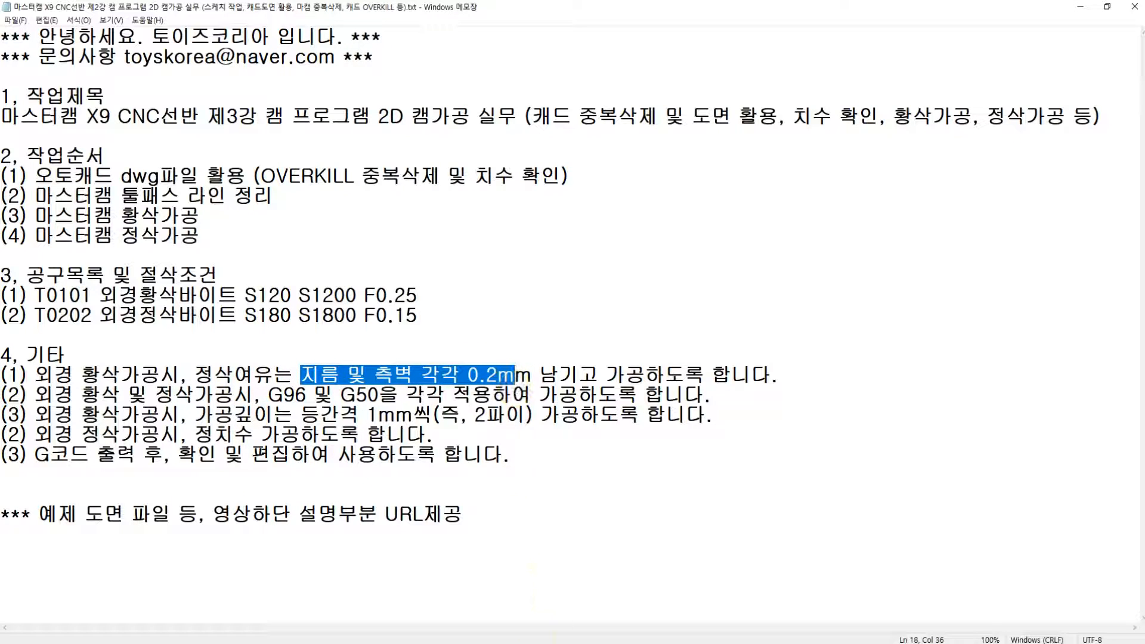
key(alt+Tab)
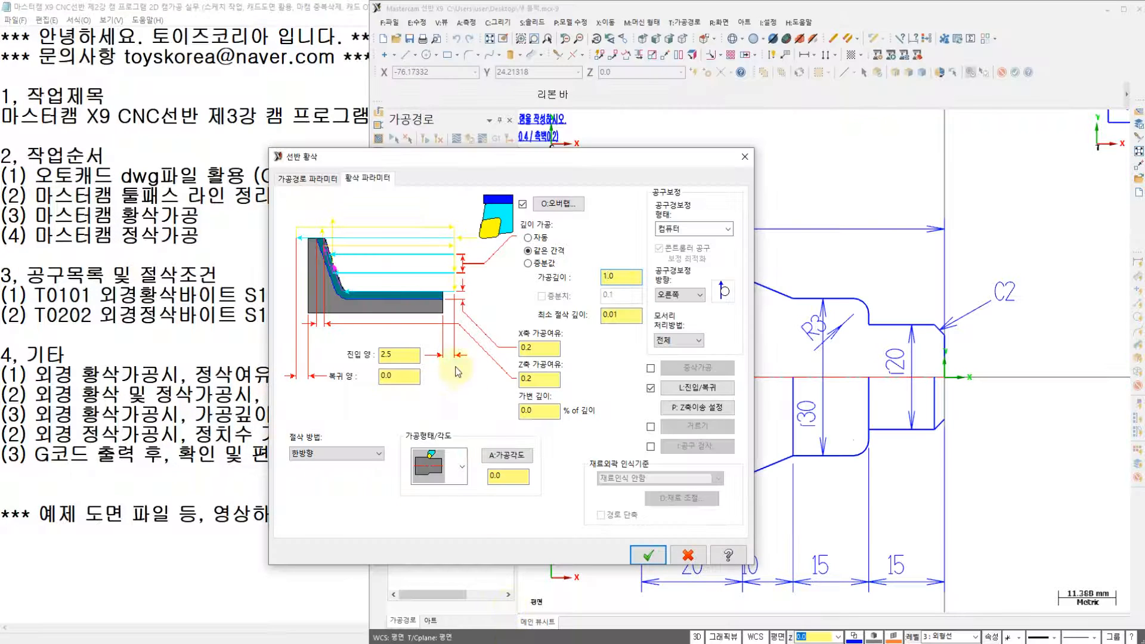
mouse_move(321, 240)
mouse_down()
mouse_move(343, 296)
mouse_move(315, 224)
mouse_move(341, 302)
mouse_move(349, 197)
mouse_move(365, 262)
mouse_move(400, 301)
mouse_move(364, 301)
mouse_move(432, 296)
mouse_up()
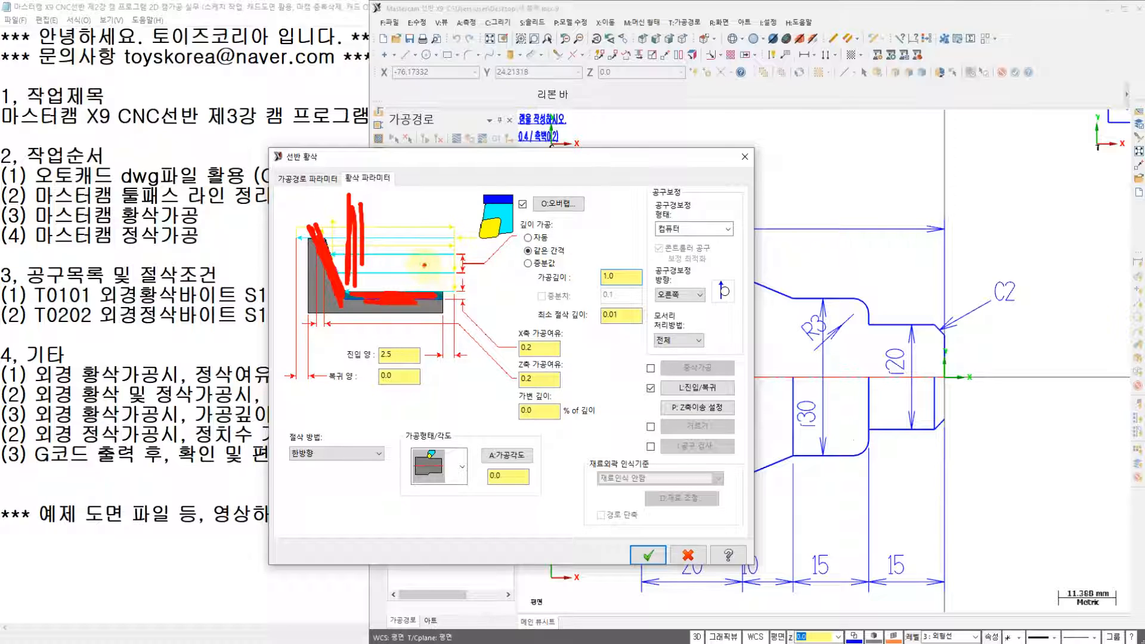
drag(417, 248, 456, 288)
drag(457, 244, 421, 287)
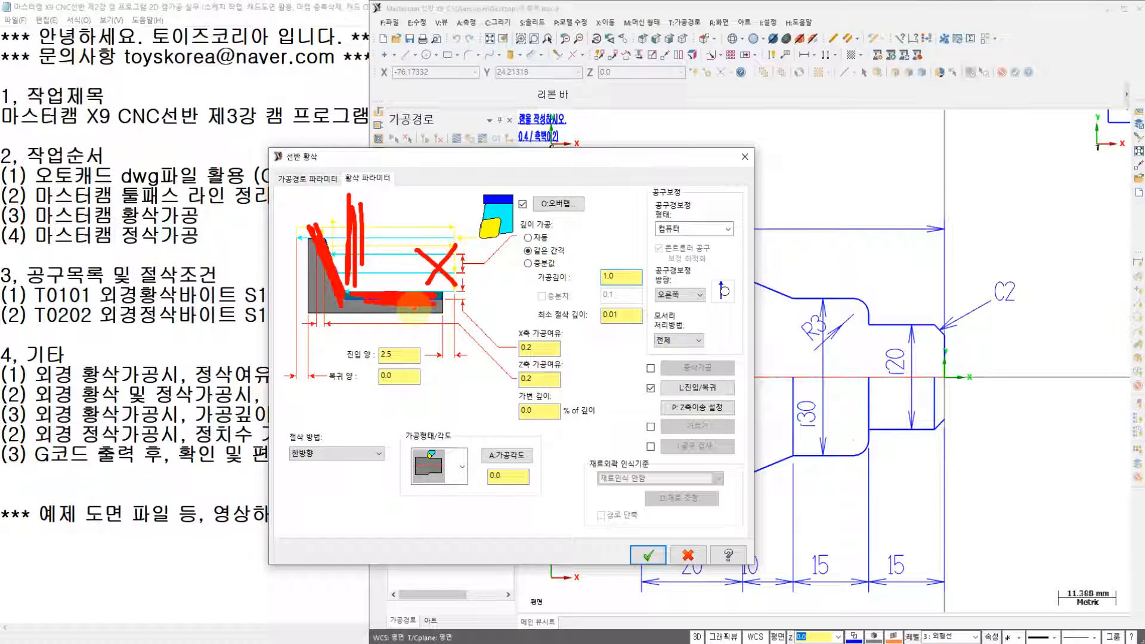
key(Escape)
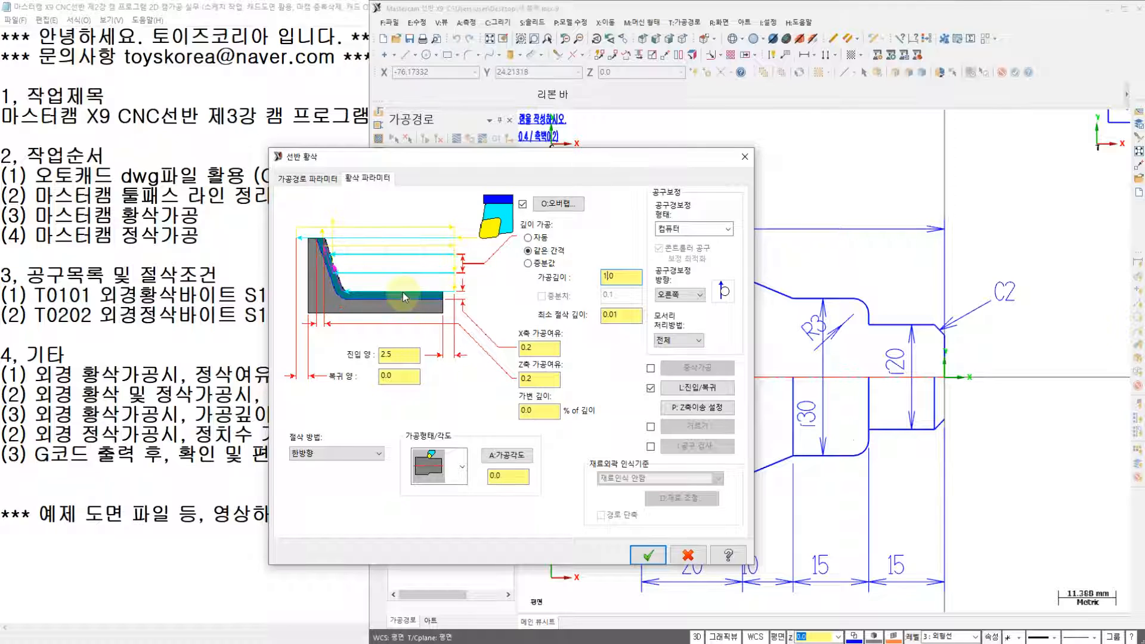
mouse_move(438, 294)
mouse_down()
mouse_move(385, 293)
mouse_move(332, 269)
mouse_move(319, 239)
mouse_up()
mouse_move(517, 392)
mouse_down()
mouse_move(499, 381)
mouse_move(527, 321)
mouse_move(579, 360)
mouse_move(593, 346)
mouse_up()
key(Escape)
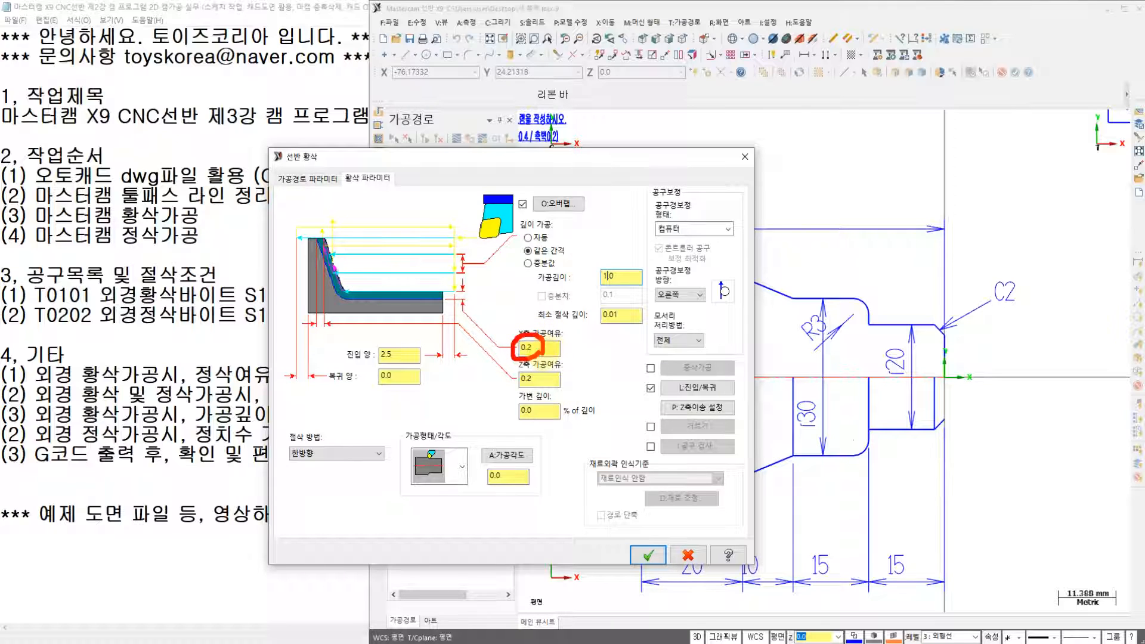
mouse_move(546, 353)
mouse_down()
mouse_move(597, 354)
mouse_move(584, 365)
mouse_up()
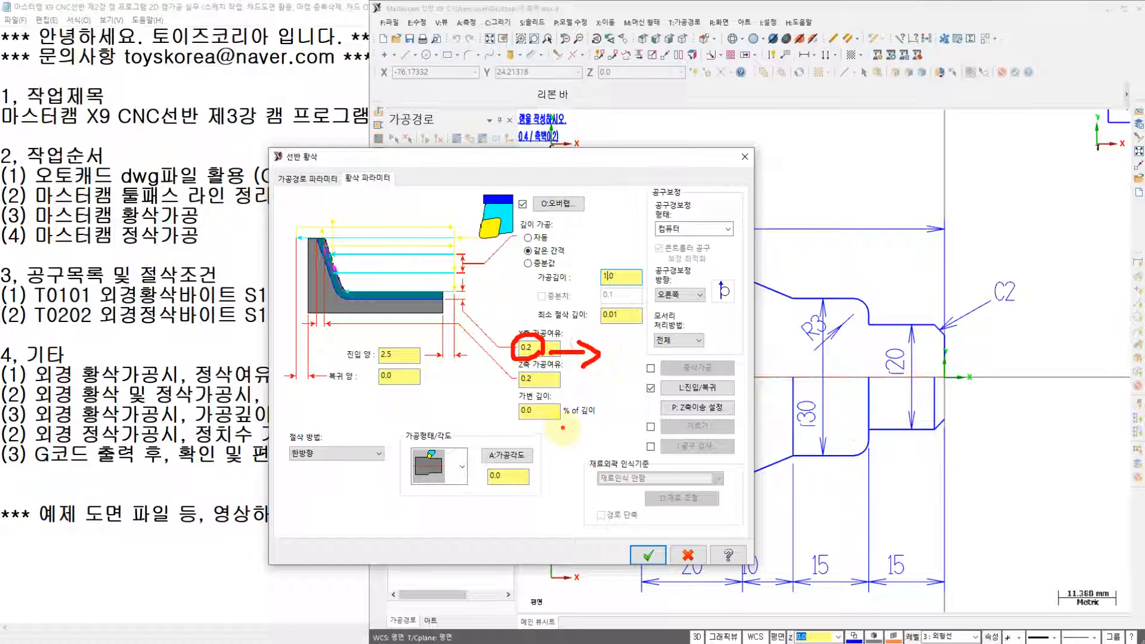
mouse_move(573, 424)
mouse_down()
mouse_move(587, 440)
mouse_move(557, 483)
mouse_up()
drag(589, 431, 621, 463)
drag(566, 508, 562, 508)
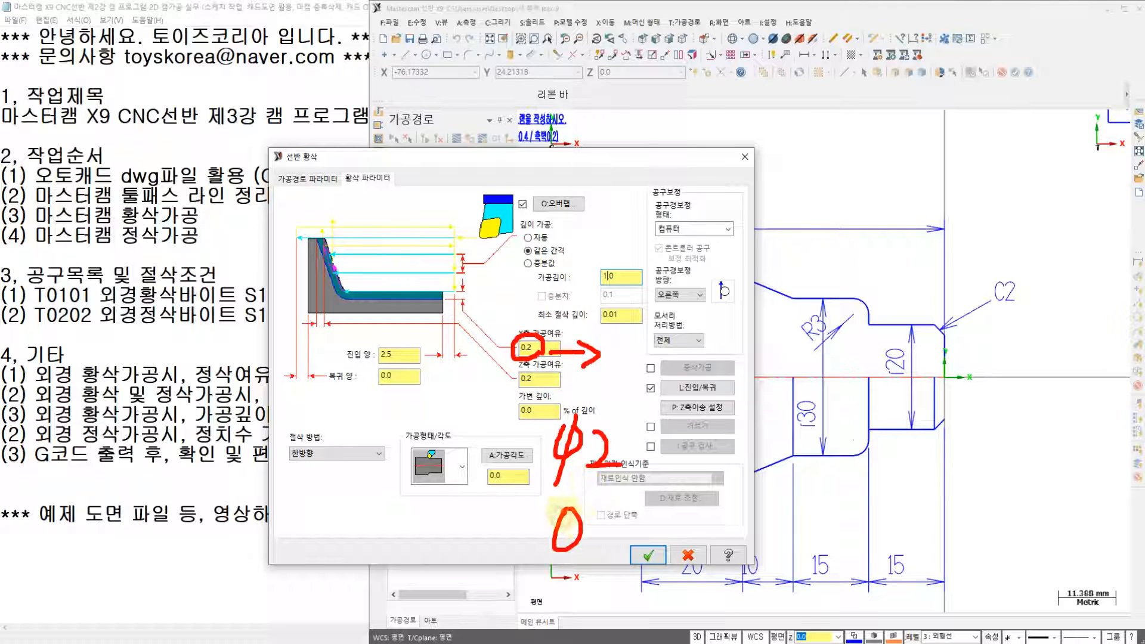
mouse_move(598, 420)
mouse_down()
mouse_move(623, 438)
mouse_move(598, 461)
mouse_up()
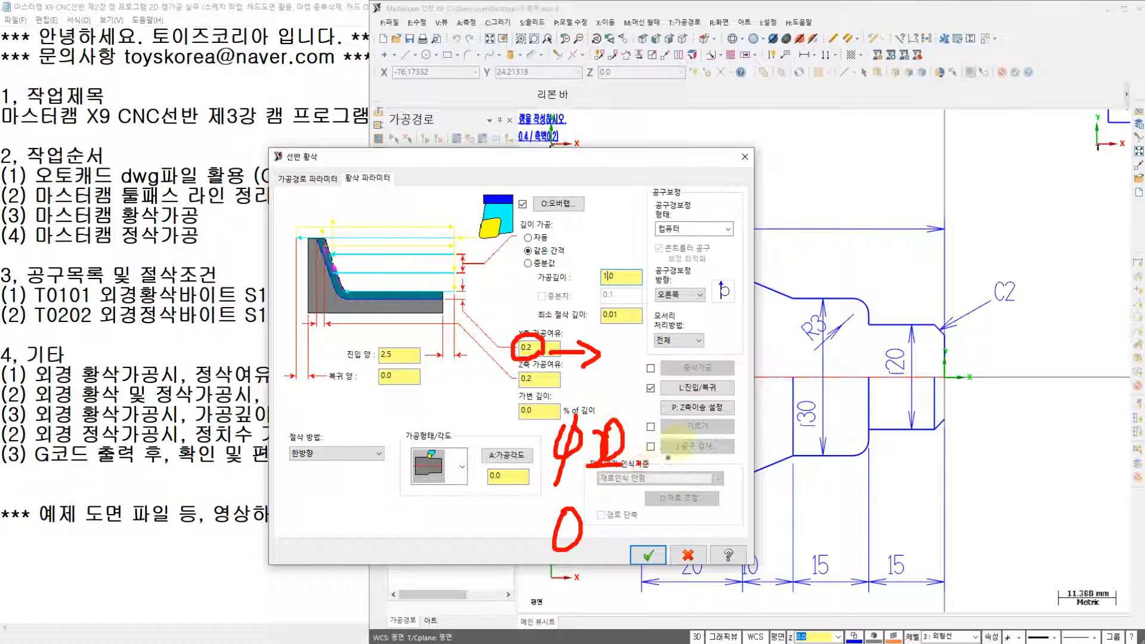
drag(678, 419, 718, 455)
drag(609, 500, 735, 516)
click(645, 523)
drag(698, 474, 626, 569)
drag(575, 504, 533, 591)
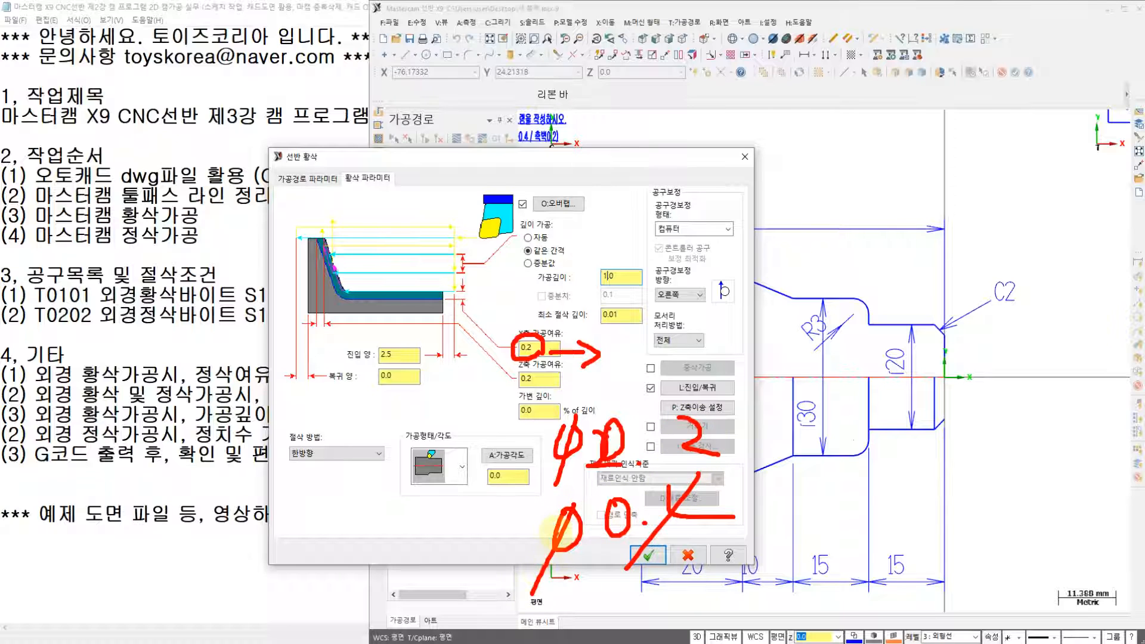
mouse_move(525, 533)
mouse_down()
mouse_move(545, 557)
mouse_move(728, 485)
mouse_move(534, 532)
mouse_up()
drag(516, 345, 524, 323)
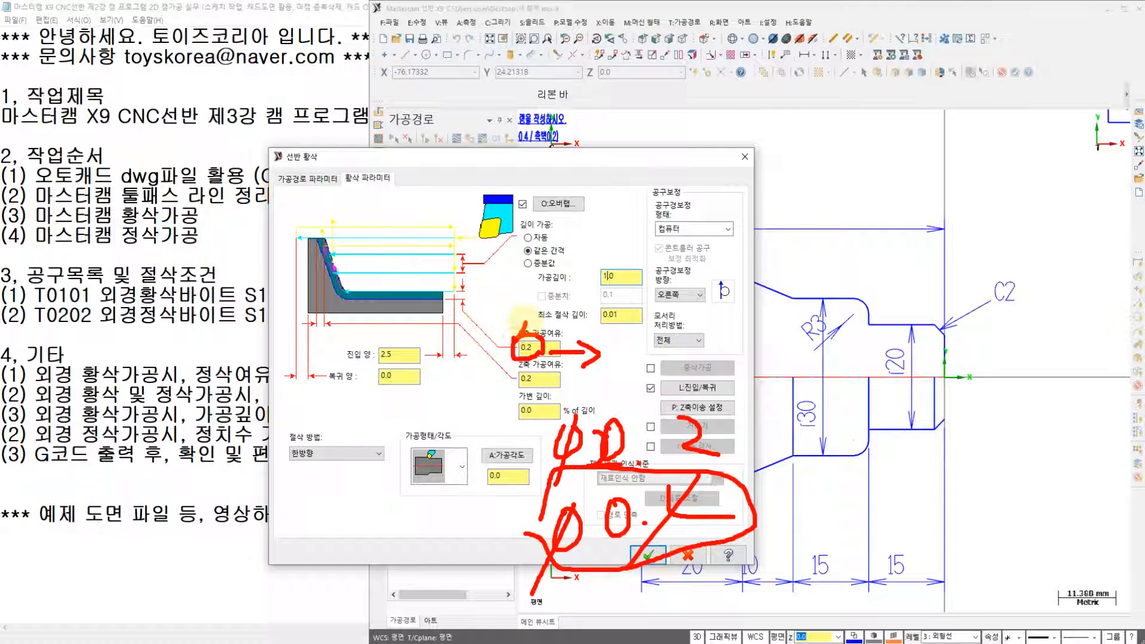
key(Escape)
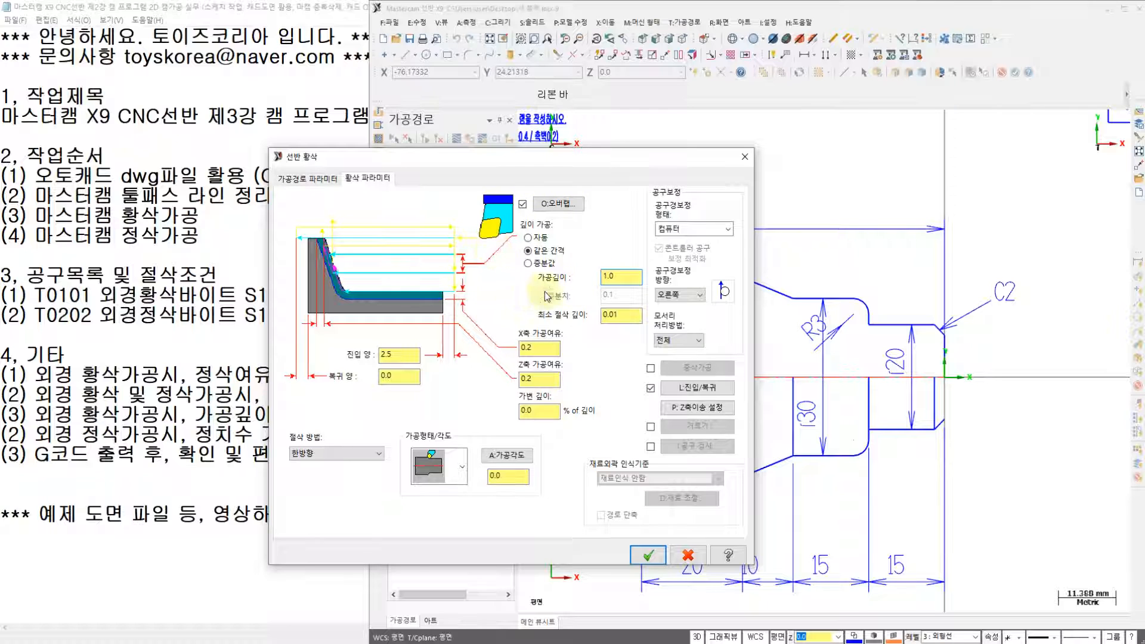
- Accept the lathe roughing parameters to generate the toolpath, and play its backplot along the outer profile
click(661, 560)
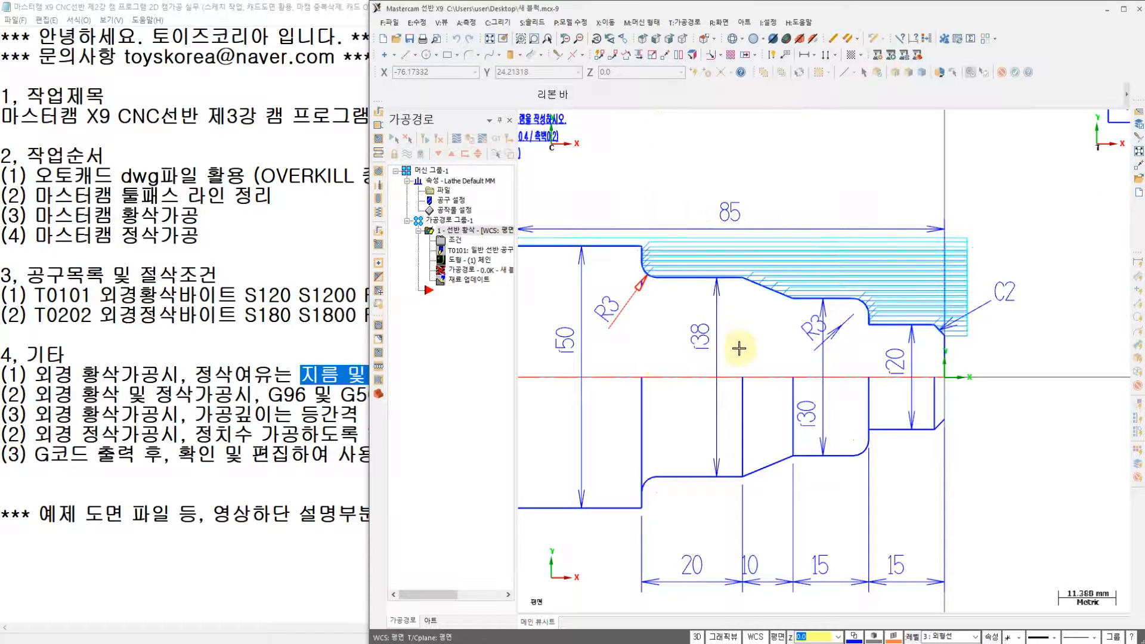
scroll(741, 348, down, 1)
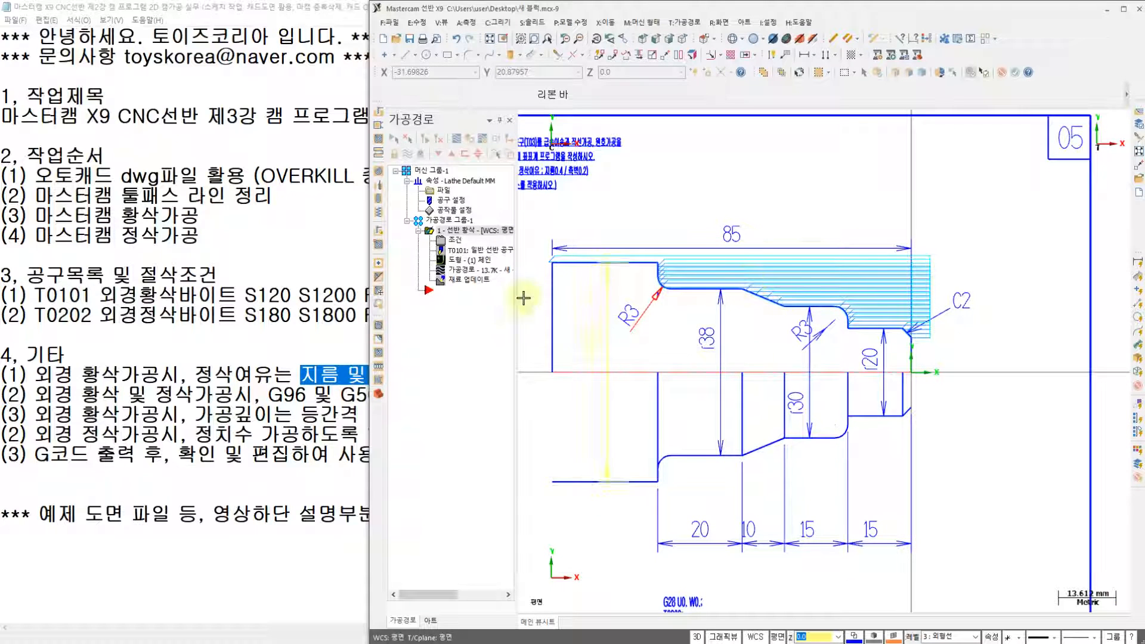
click(451, 276)
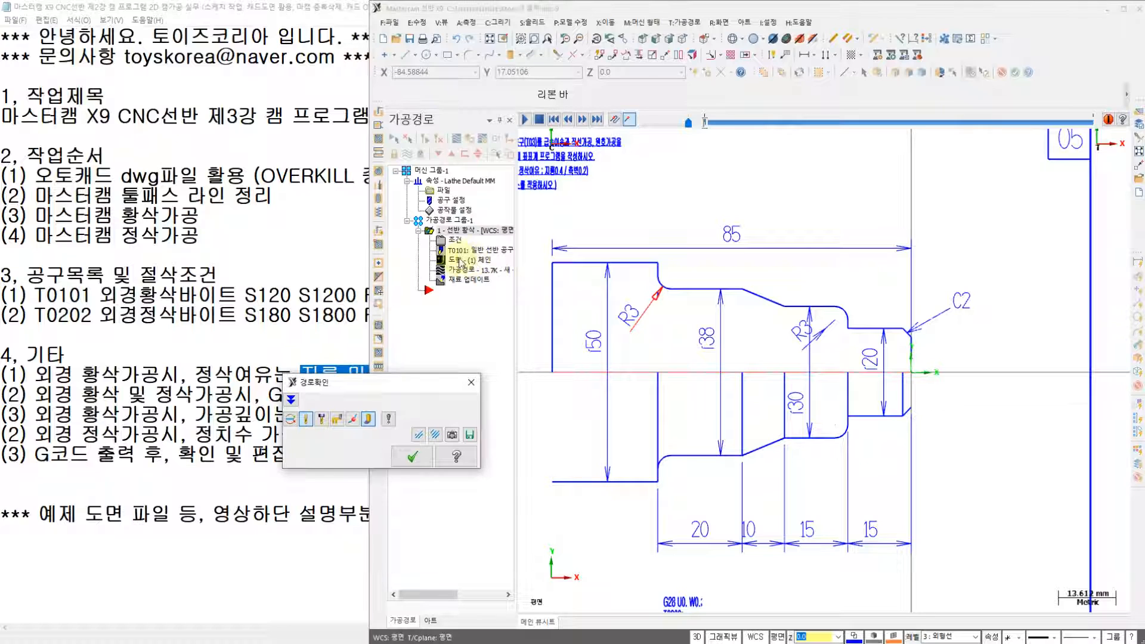
click(524, 119)
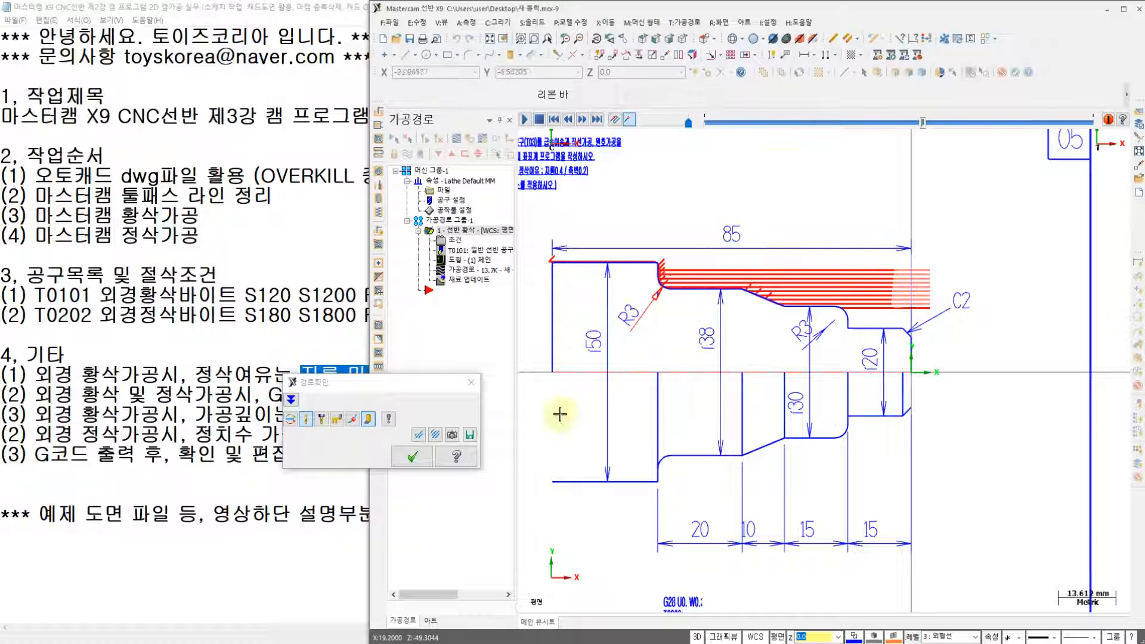
click(412, 457)
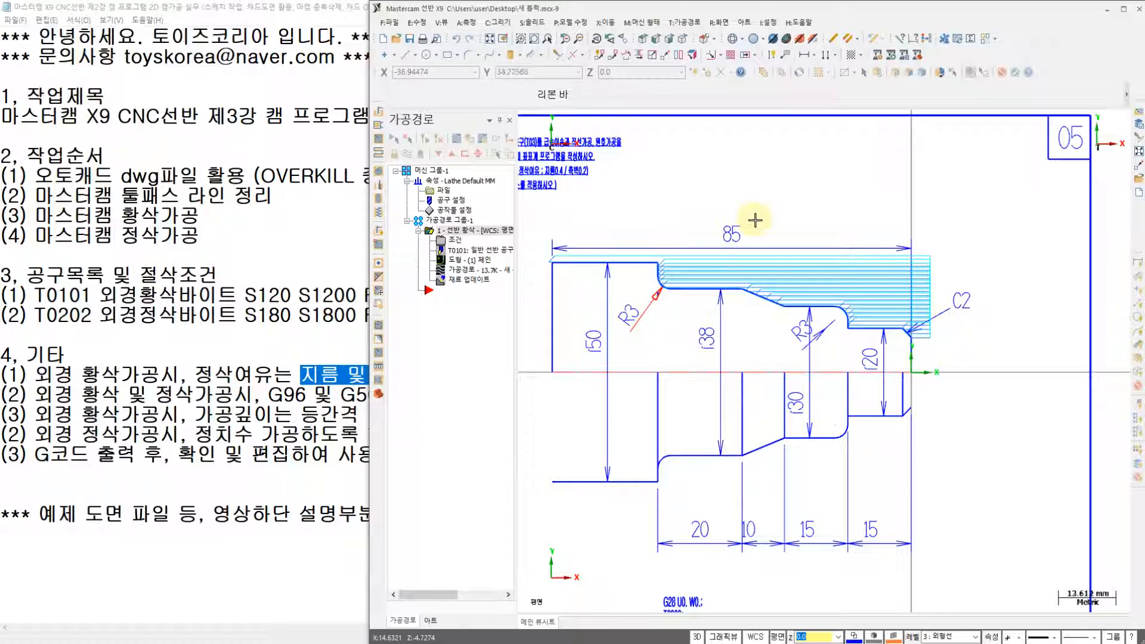
- Open the colour settings in Mastercam's system configuration
click(723, 23)
mouse_move(768, 24)
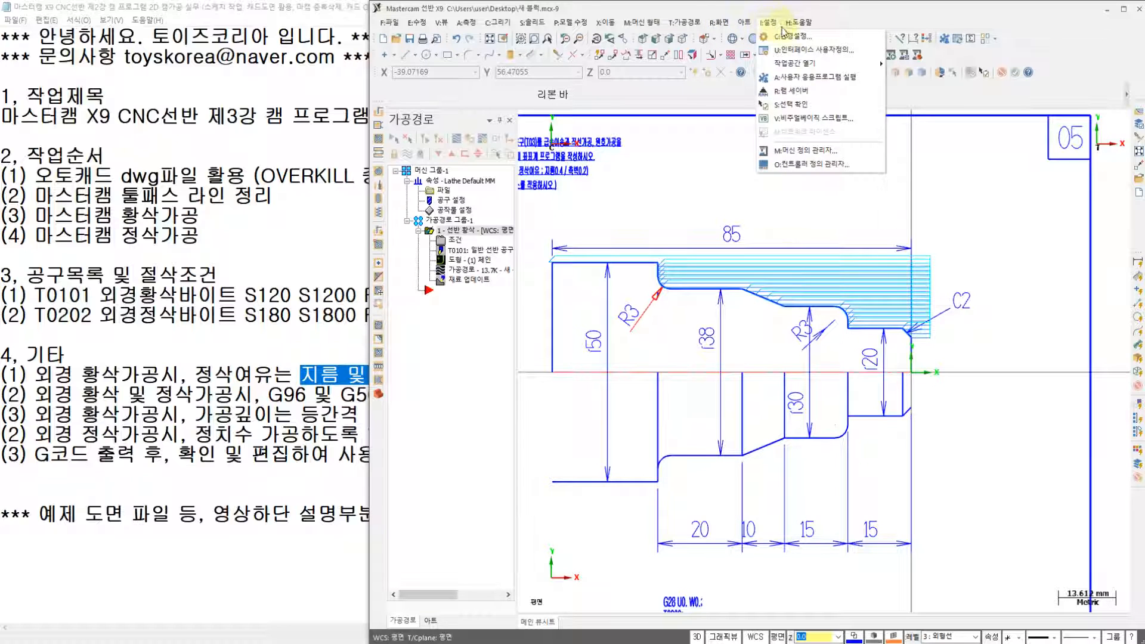
click(770, 39)
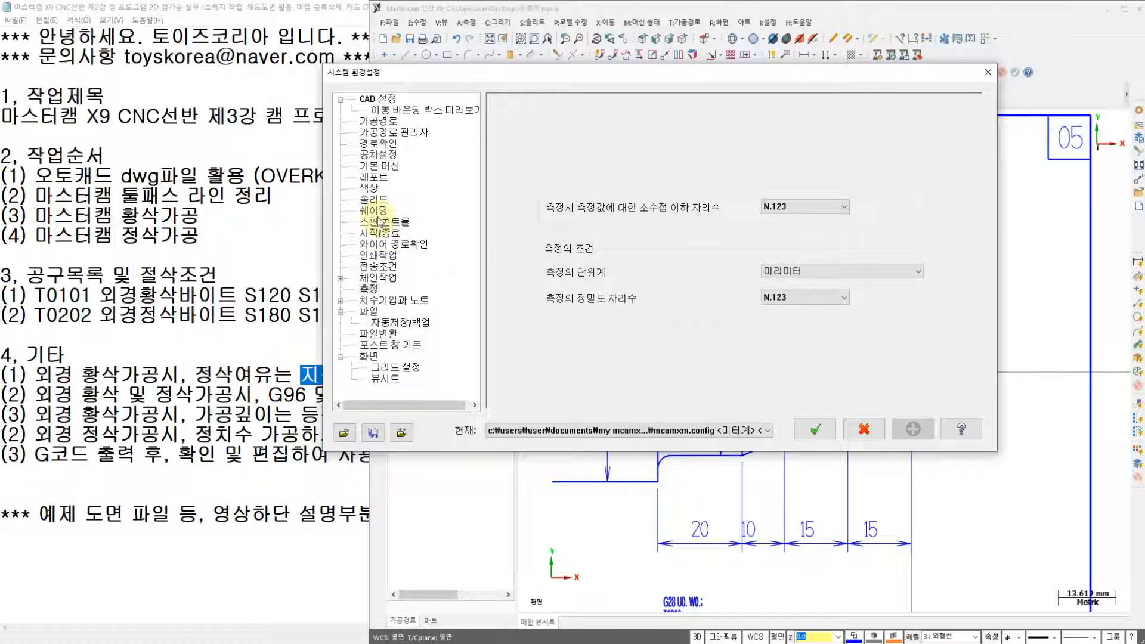
click(376, 234)
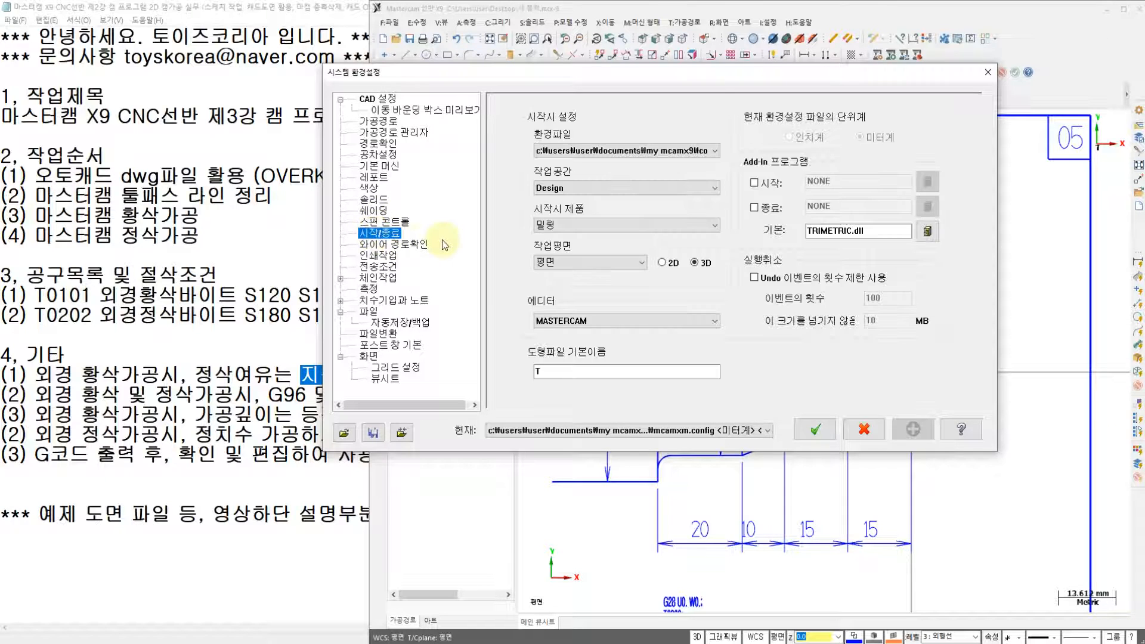
click(374, 190)
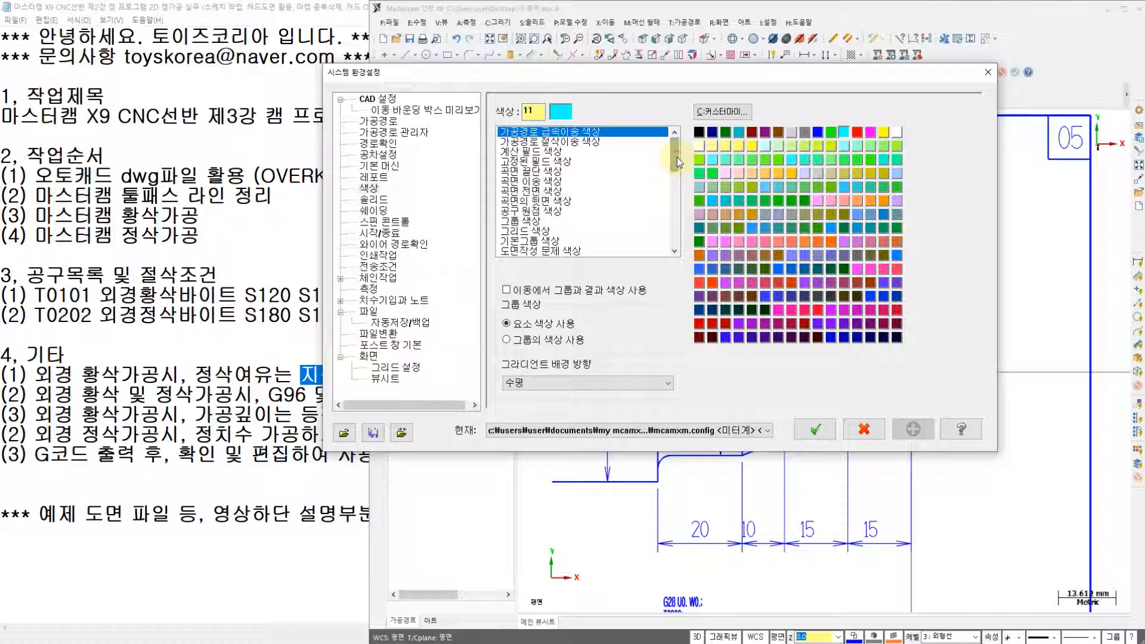
- Set the background colour for the gradient start to light grey, colour 7
drag(677, 158, 673, 187)
click(571, 202)
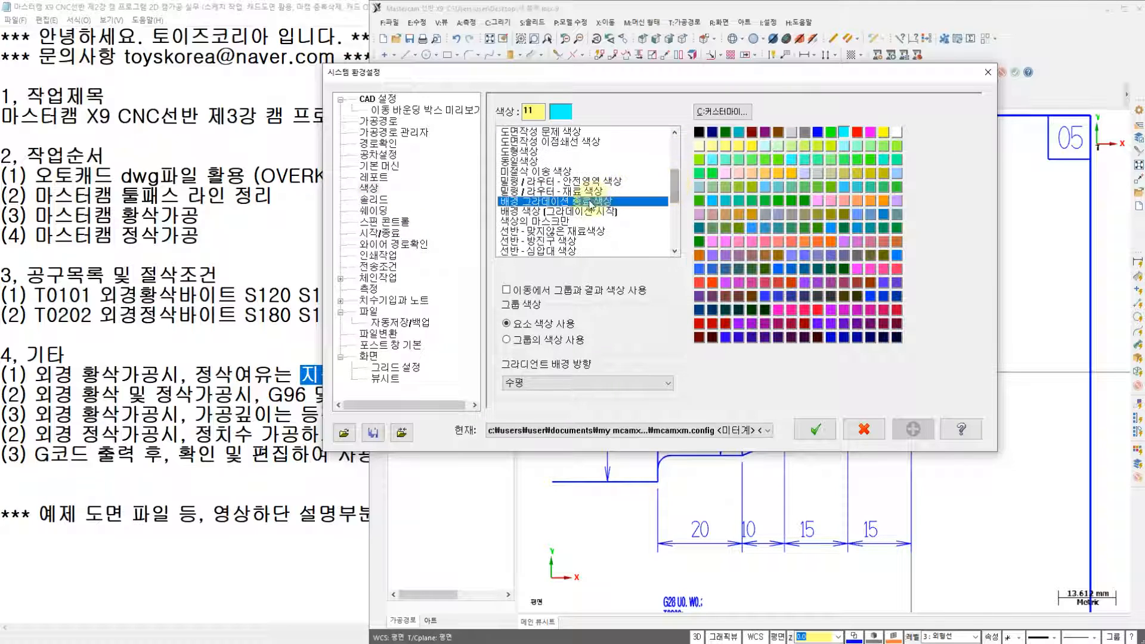
click(562, 211)
click(565, 203)
click(567, 211)
click(569, 203)
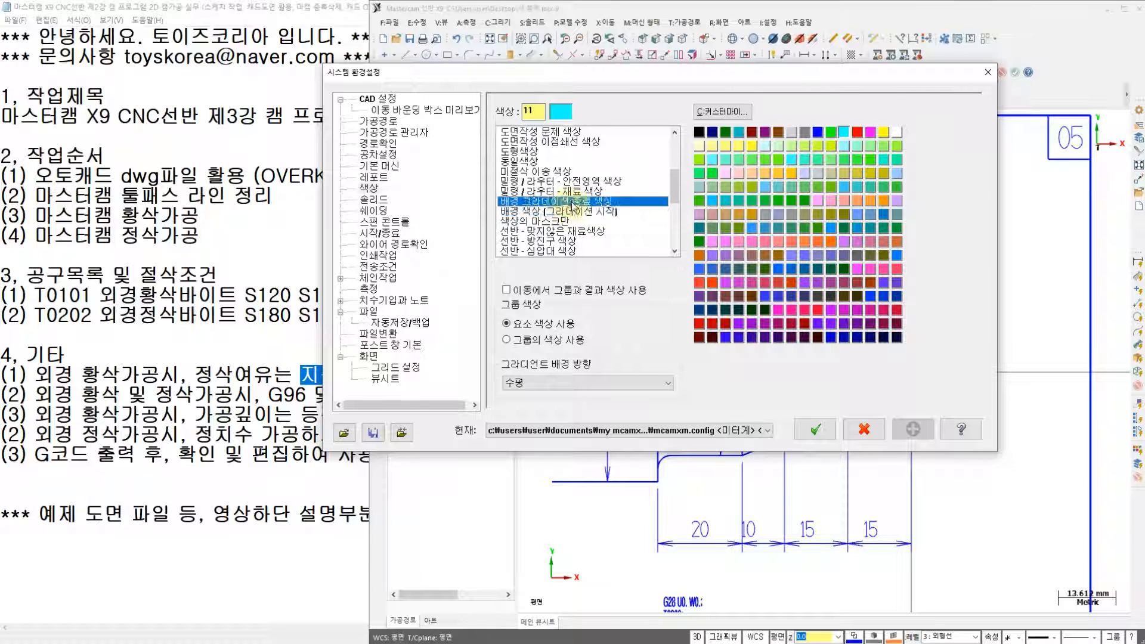
click(571, 213)
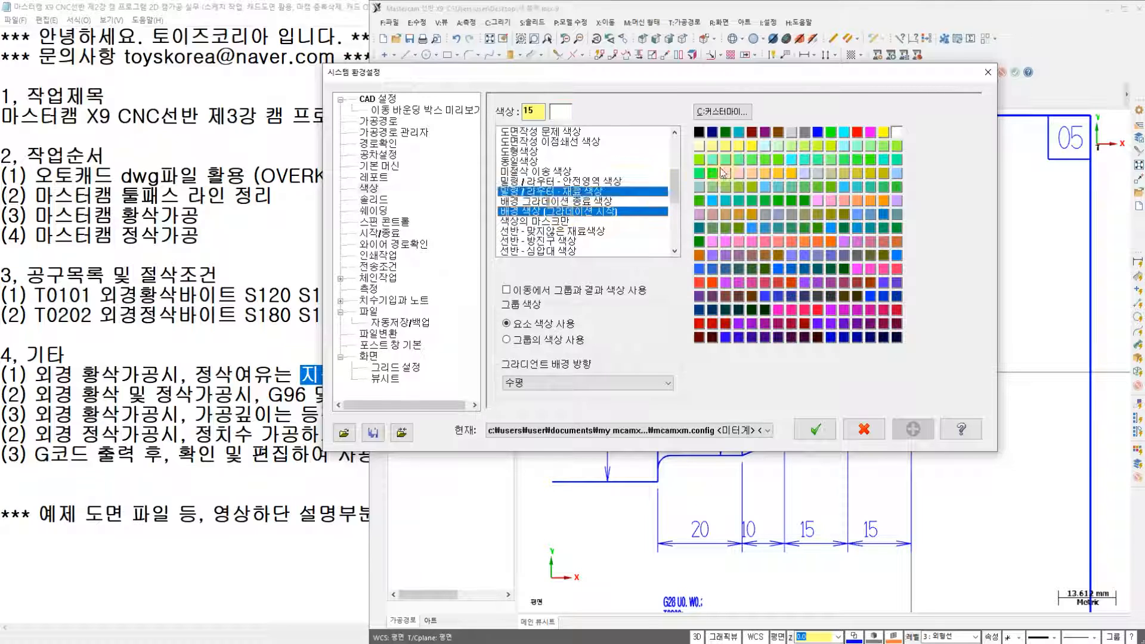
click(790, 135)
- Set the background gradient end colour to 7 as well, and save the settings to the configuration file
click(600, 202)
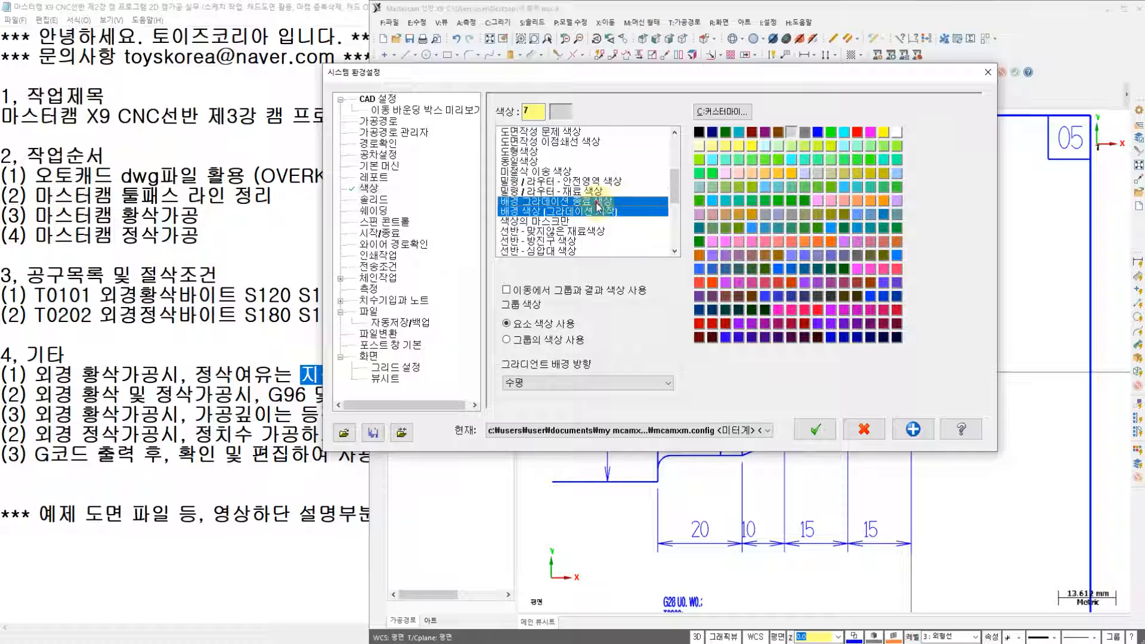
click(791, 133)
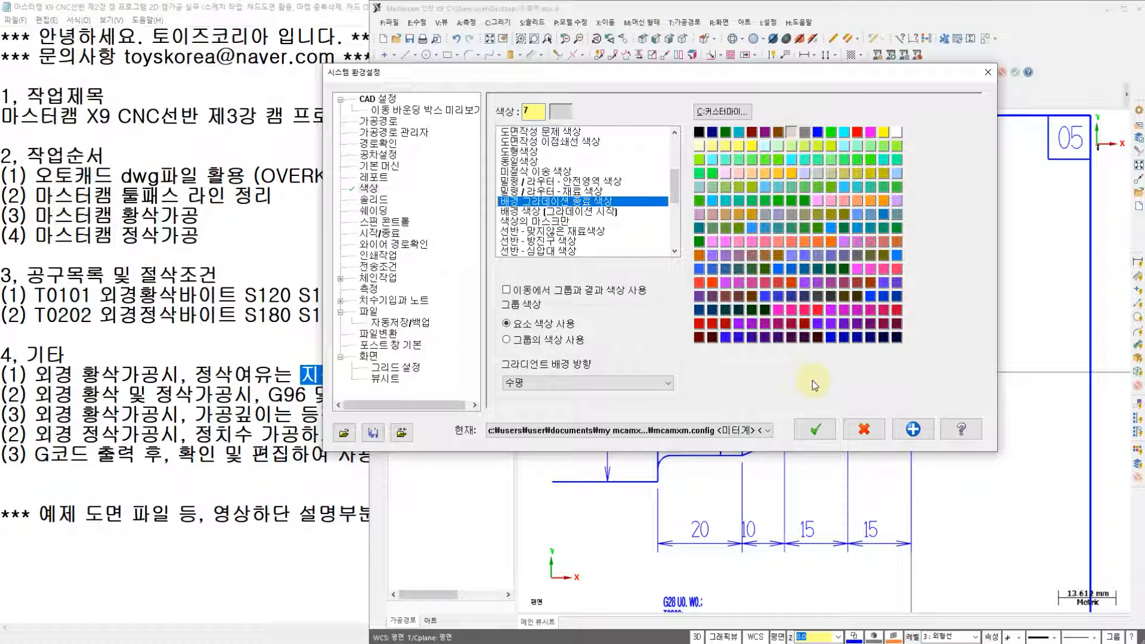
click(815, 428)
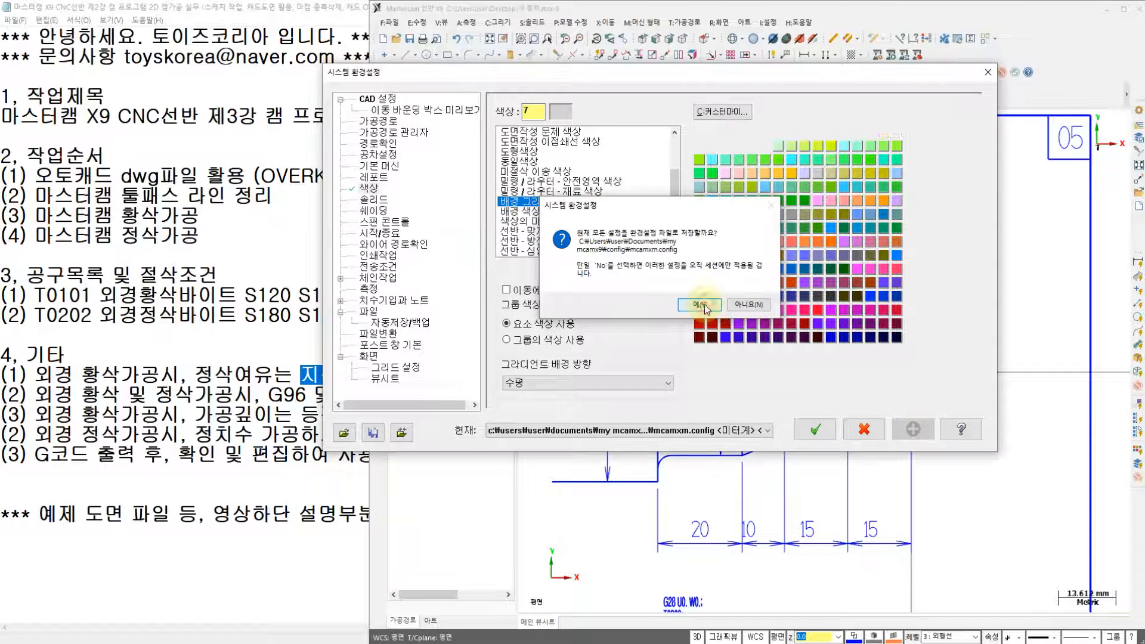
click(700, 306)
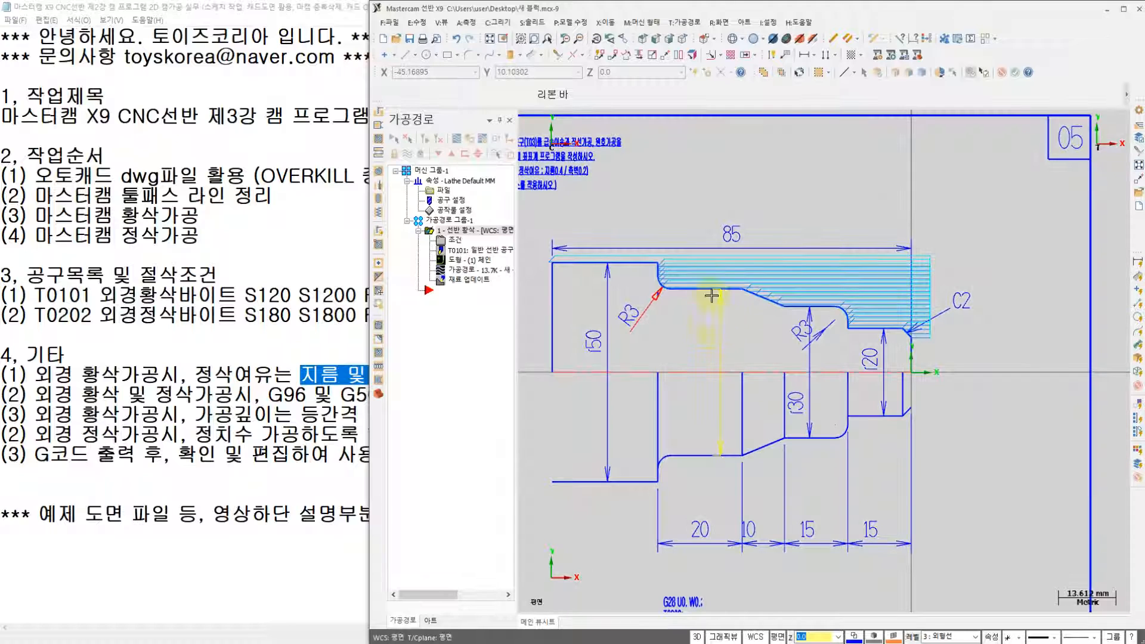
- Backplot the roughing toolpath with the tool holder displayed, adjusting the playback speed, and close the backplot
click(466, 274)
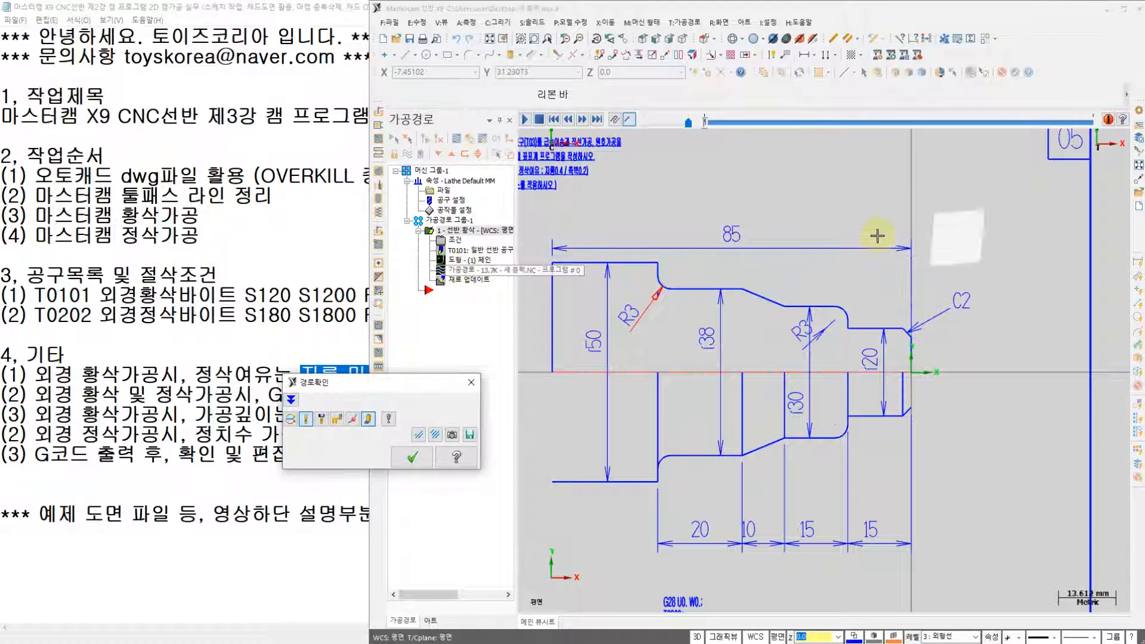
click(322, 420)
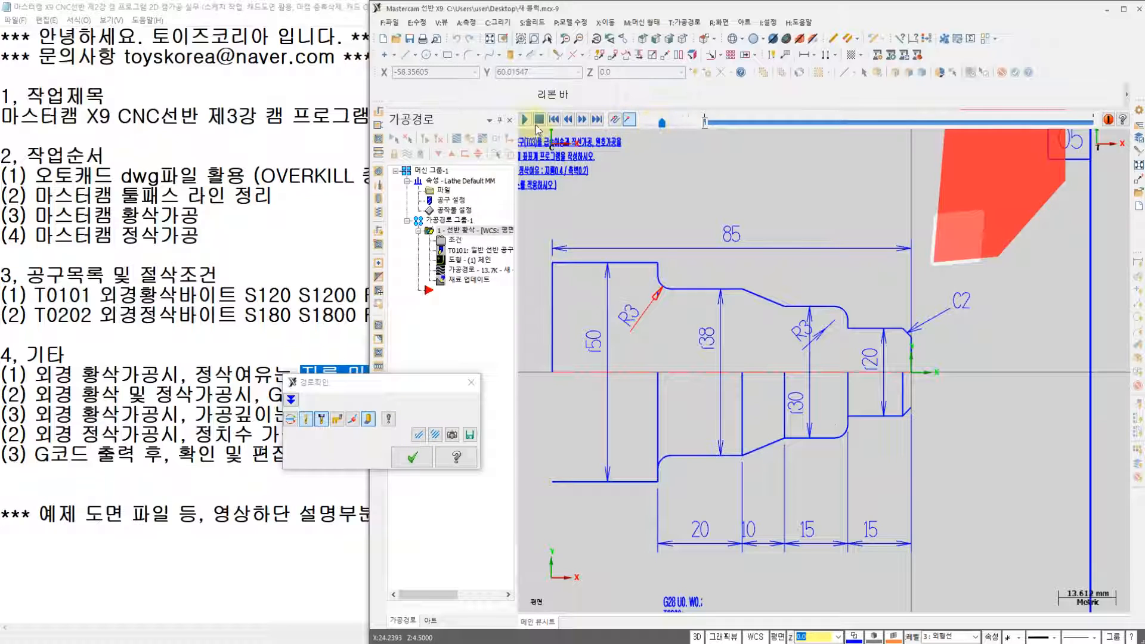
click(526, 121)
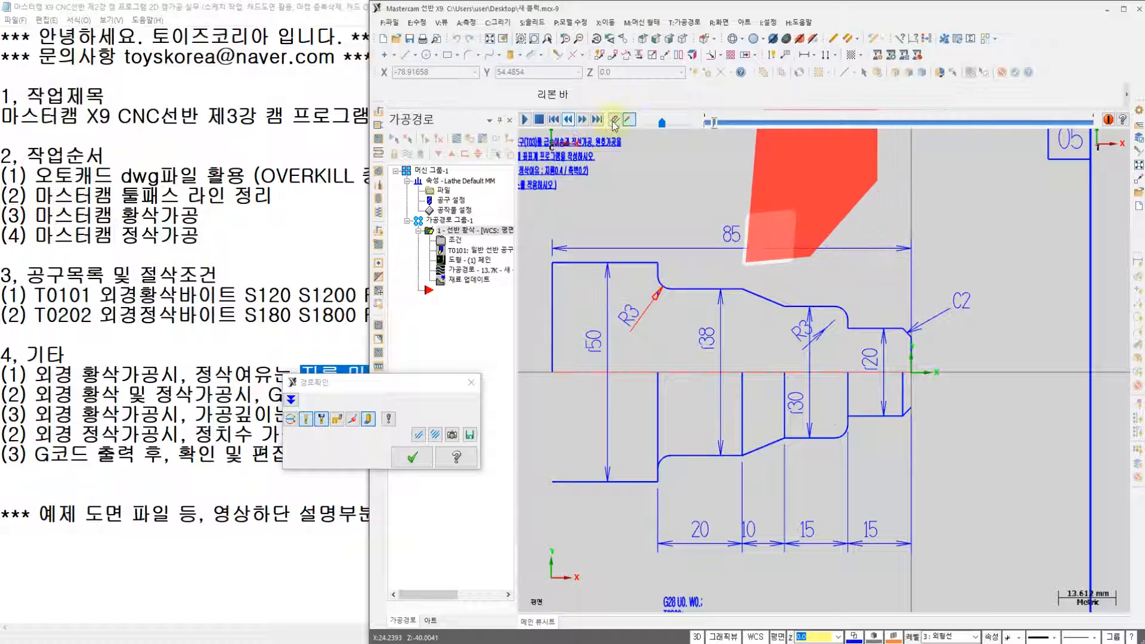
drag(669, 122, 683, 123)
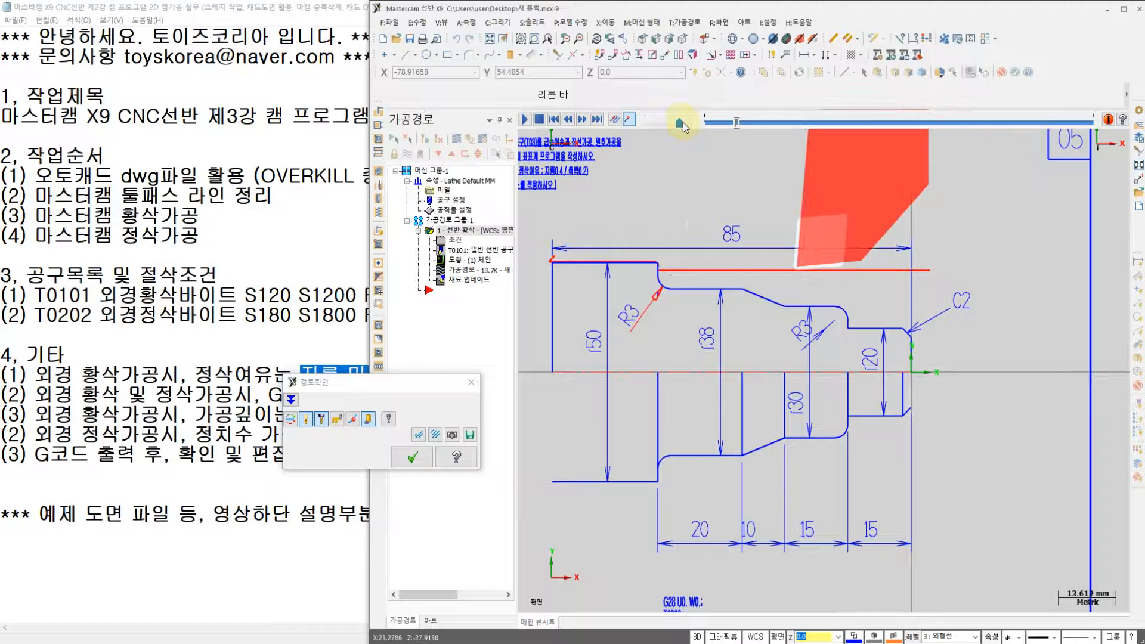
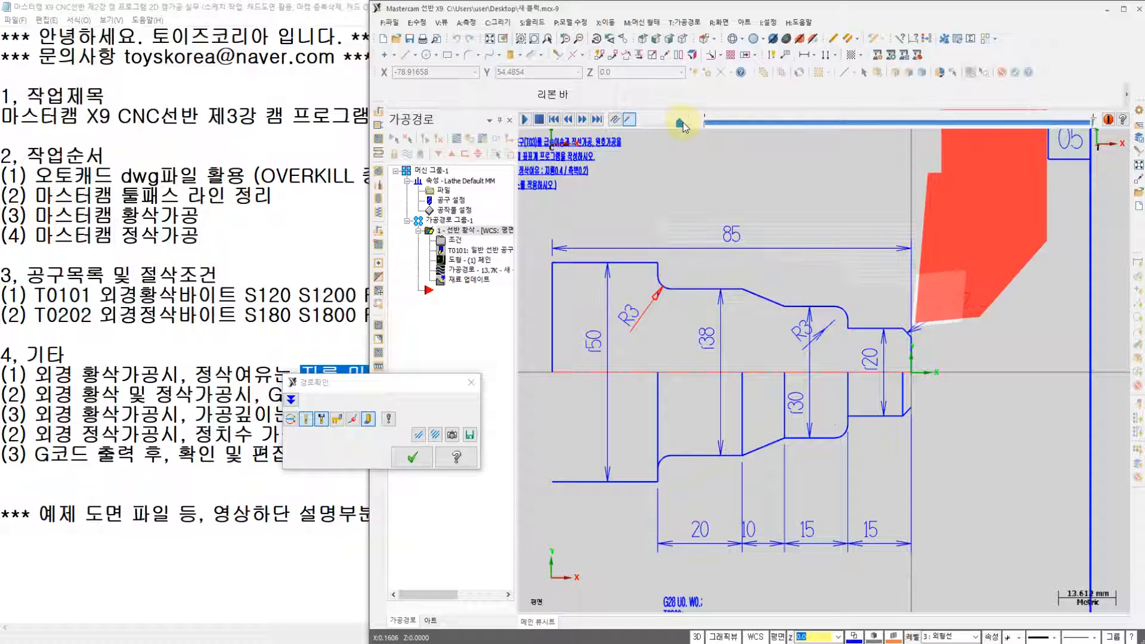
click(412, 458)
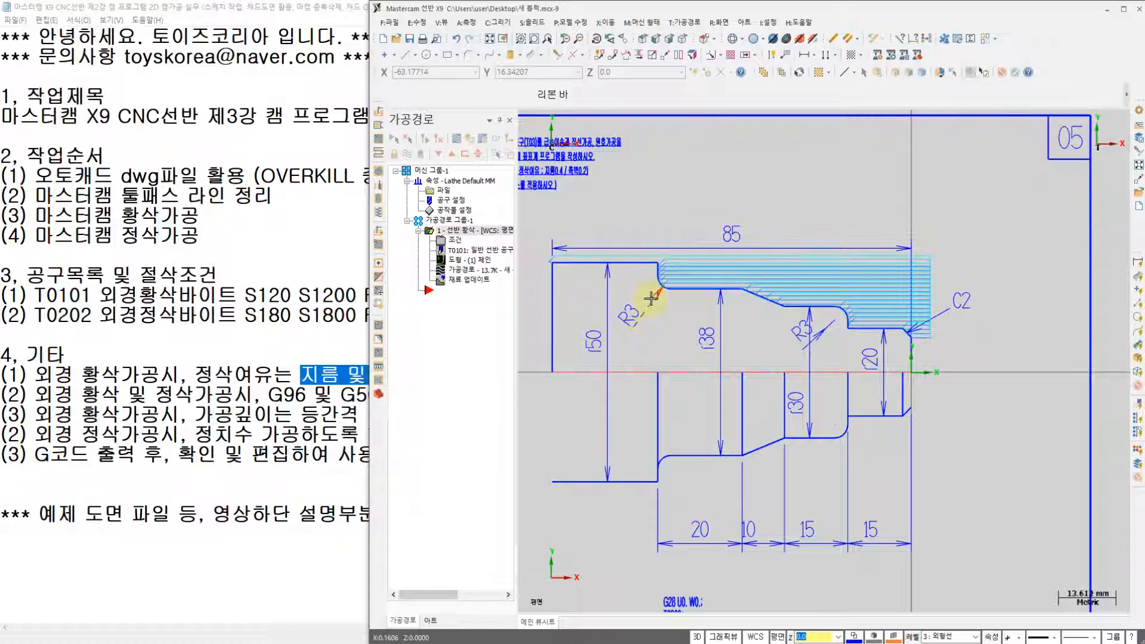
- Start a lathe finish toolpath and chain the upper outer profile from the C2 chamfer to the 50 mm diameter line
scroll(655, 294, up, 2)
scroll(656, 290, down, 1)
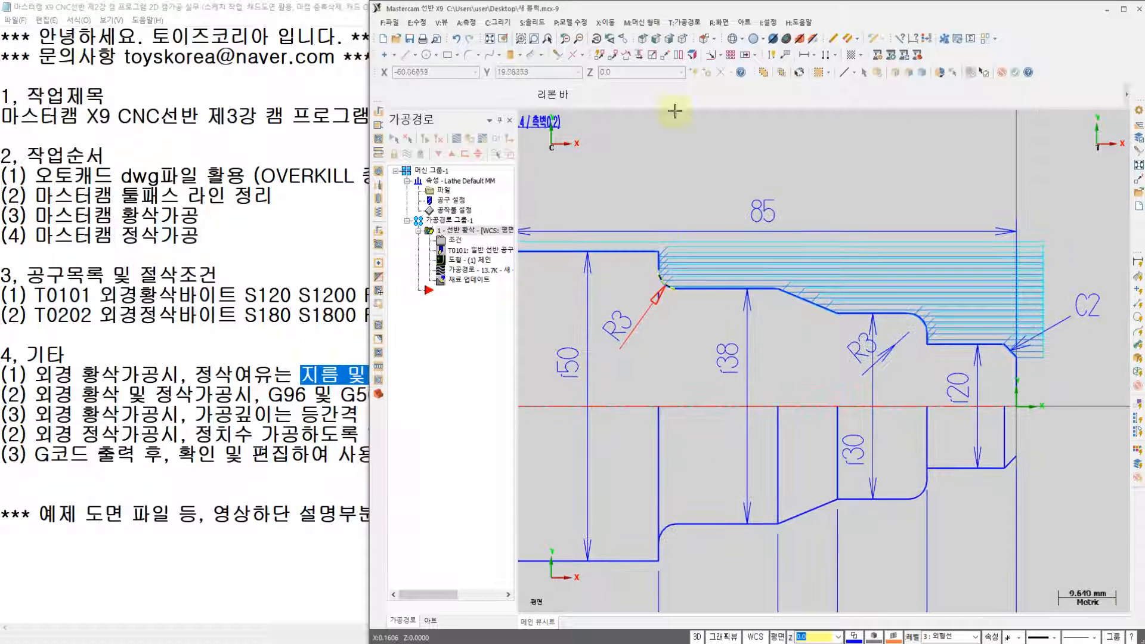
click(686, 23)
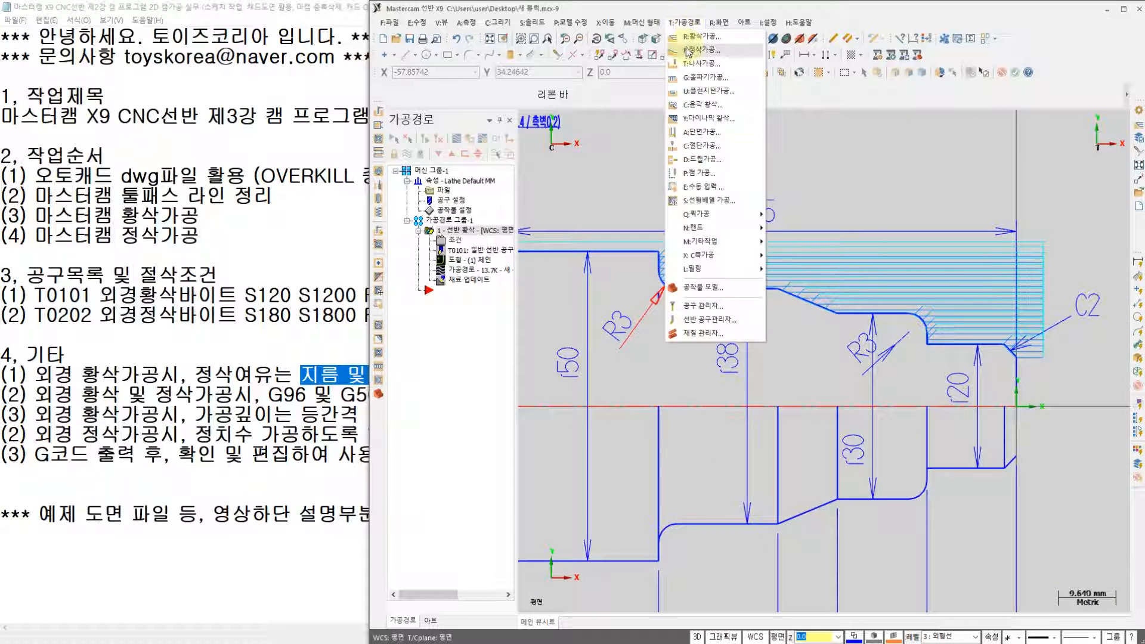
click(692, 50)
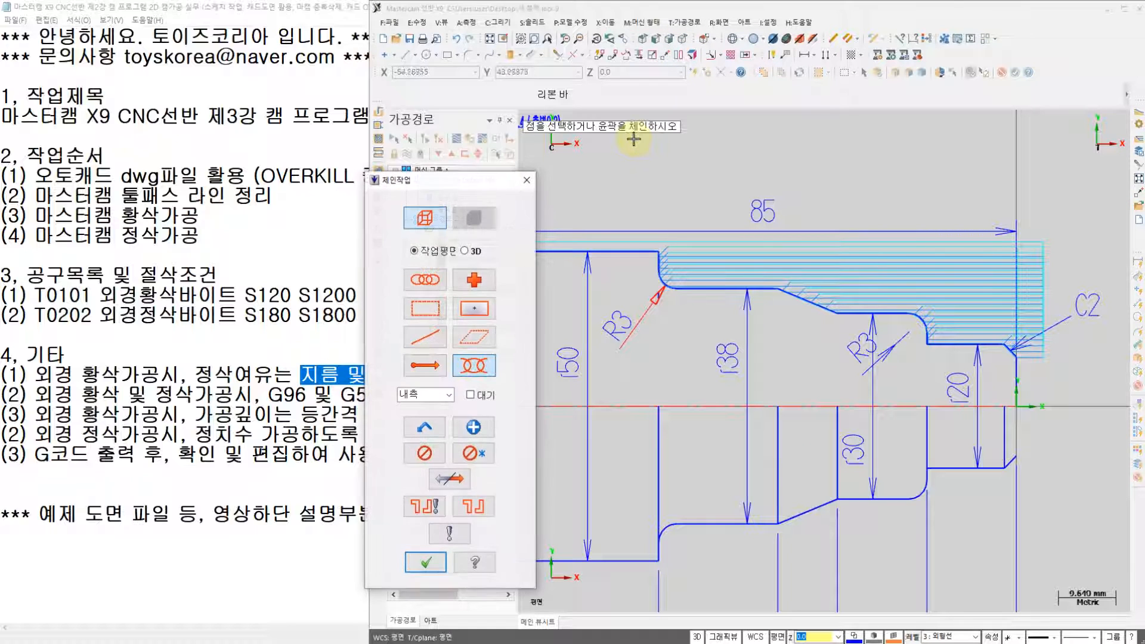
middle_drag(720, 167, 763, 179)
scroll(1053, 357, up, 1)
scroll(1055, 376, up, 3)
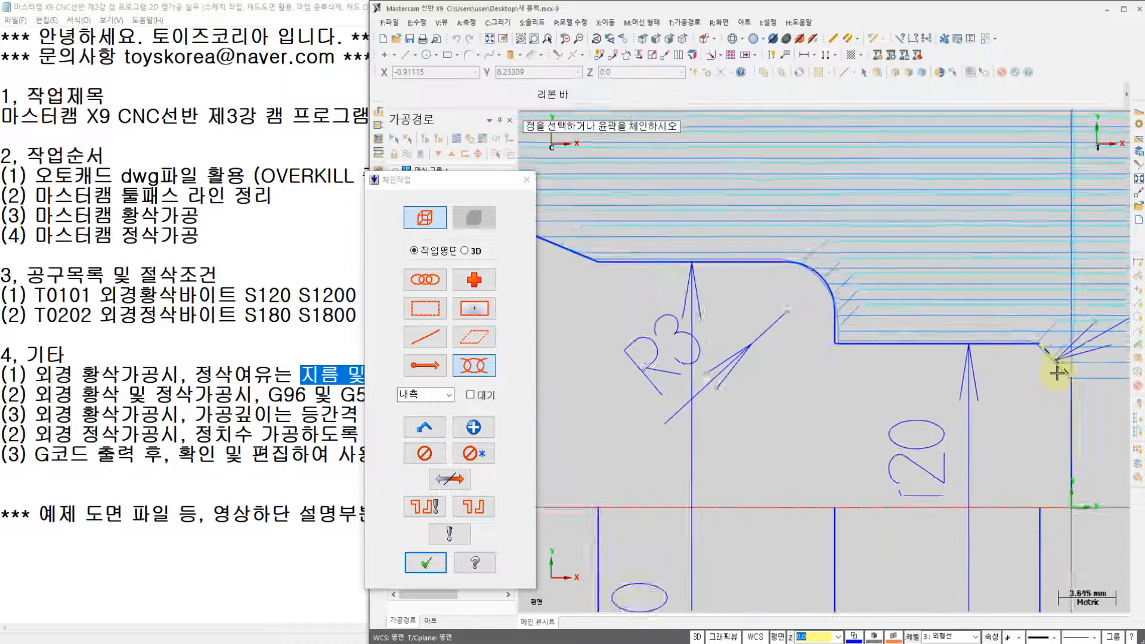
click(1062, 368)
scroll(1062, 368, down, 6)
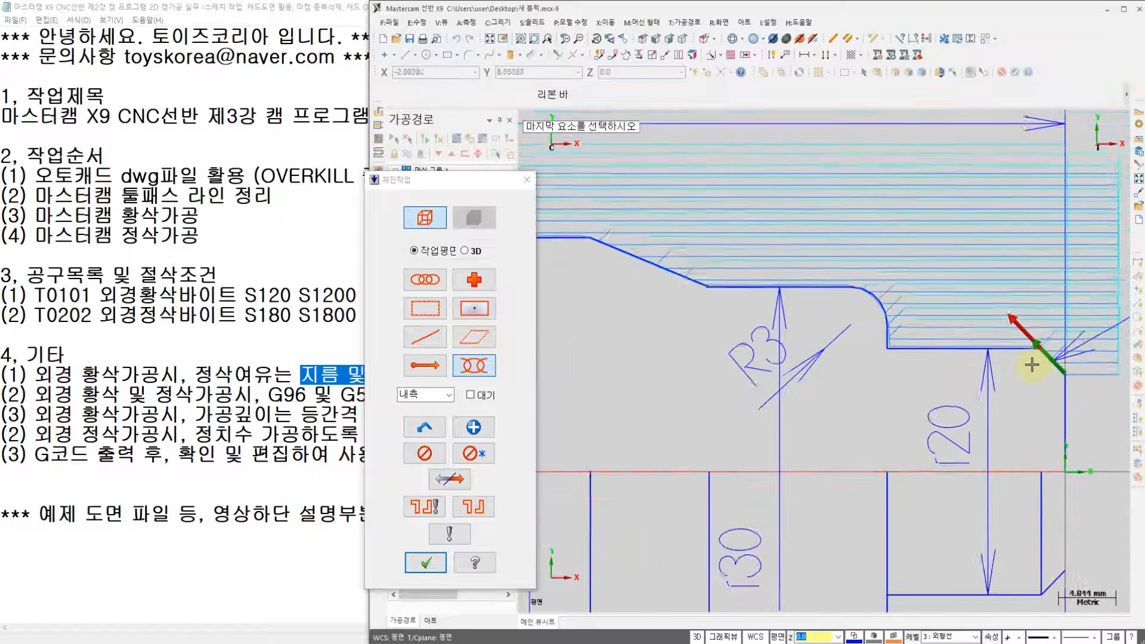
click(626, 280)
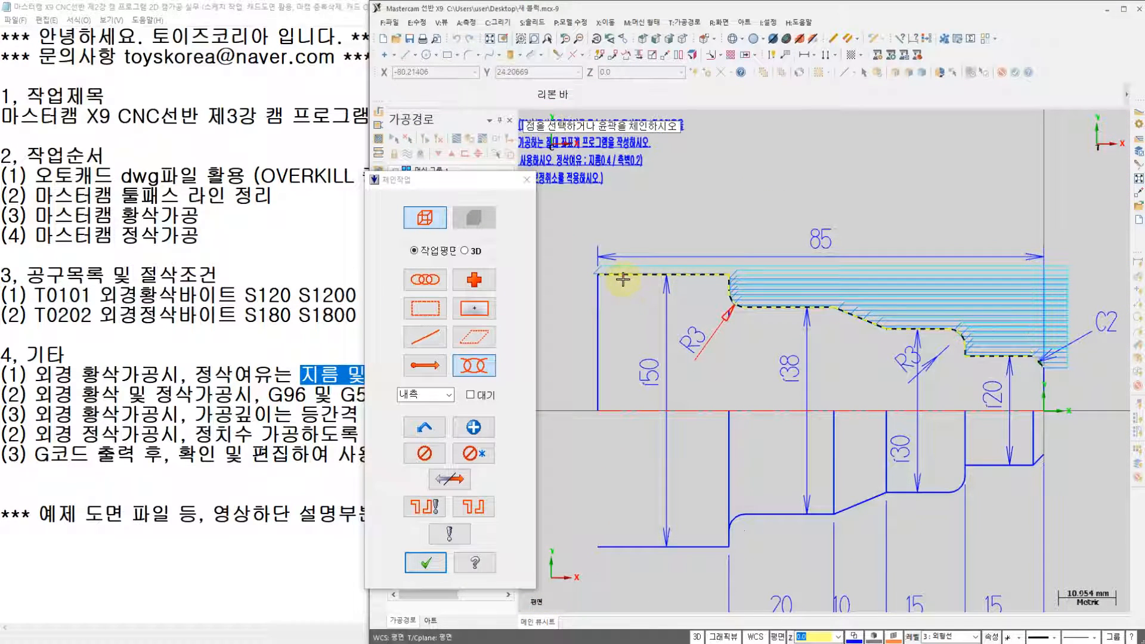
click(424, 561)
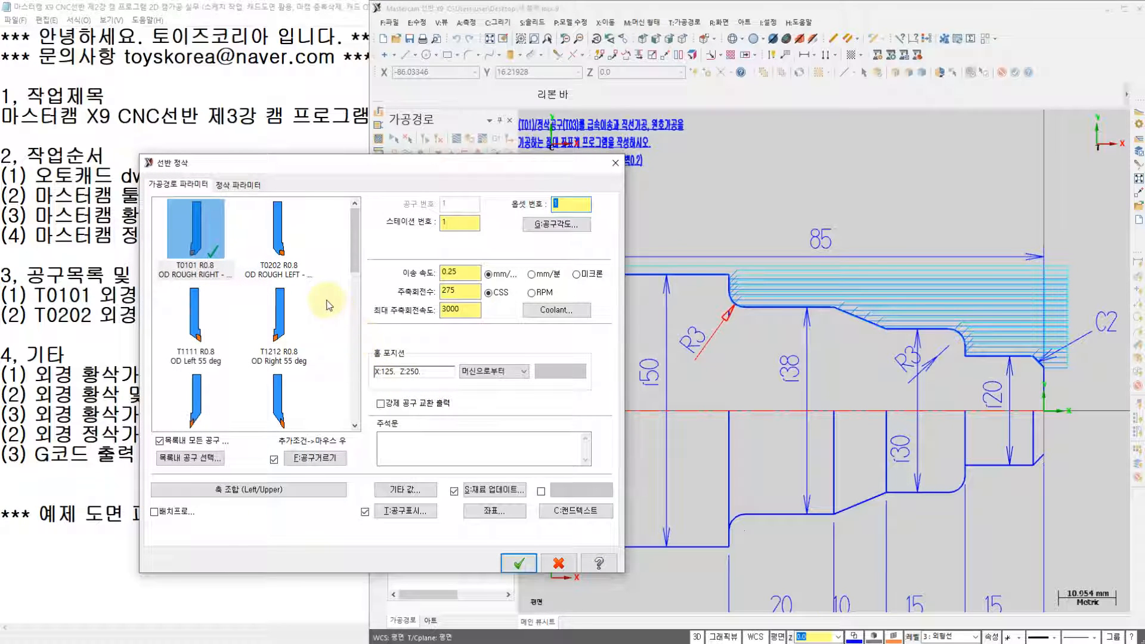
- Compare the available turning tools and choose T1212 R0.8 OD Right 55 deg for the finishing toolpath
click(281, 253)
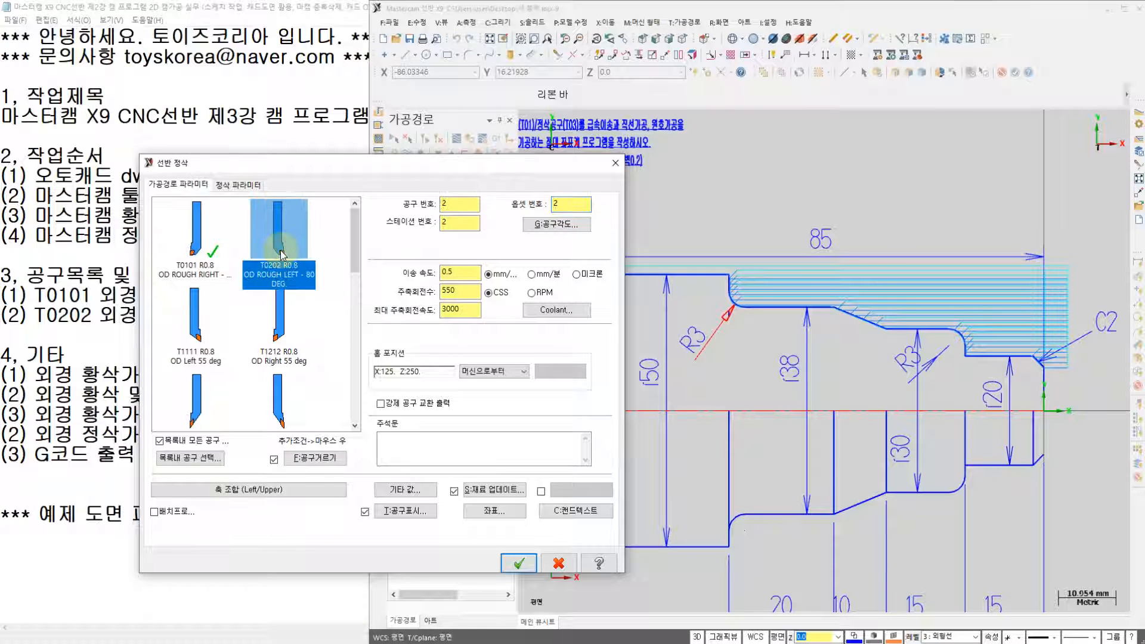
scroll(233, 332, down, 2)
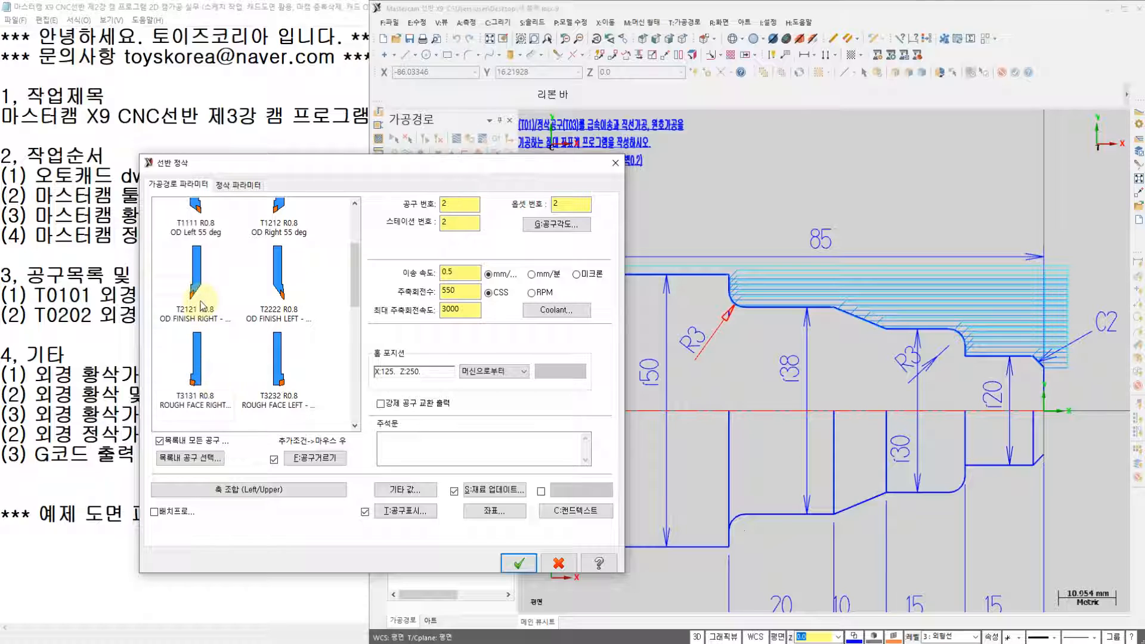
scroll(201, 307, up, 2)
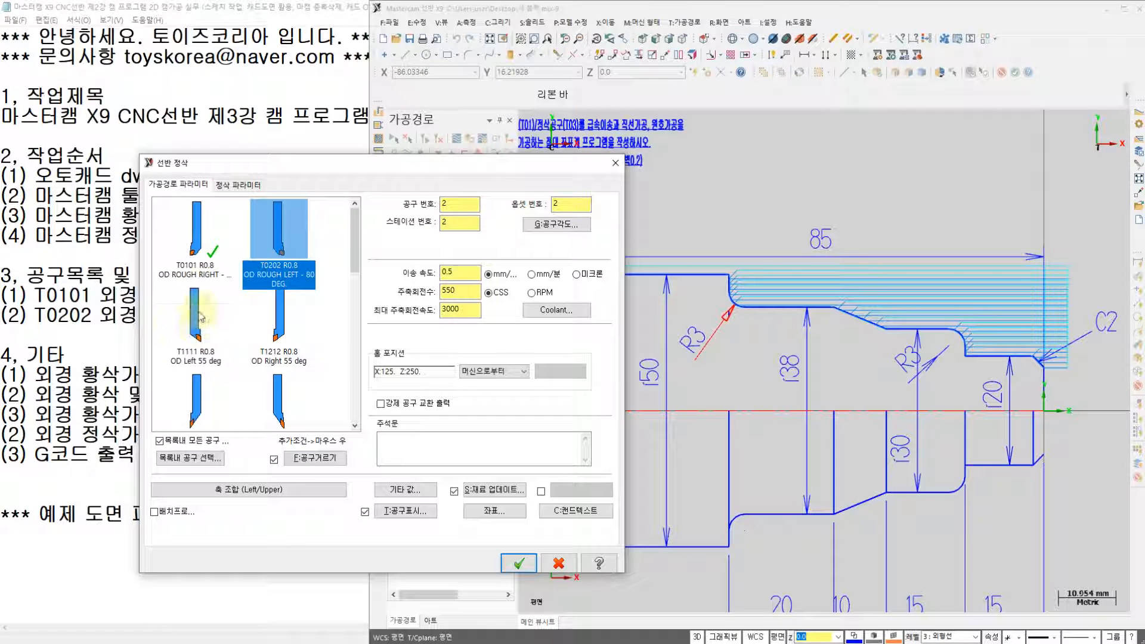
click(272, 341)
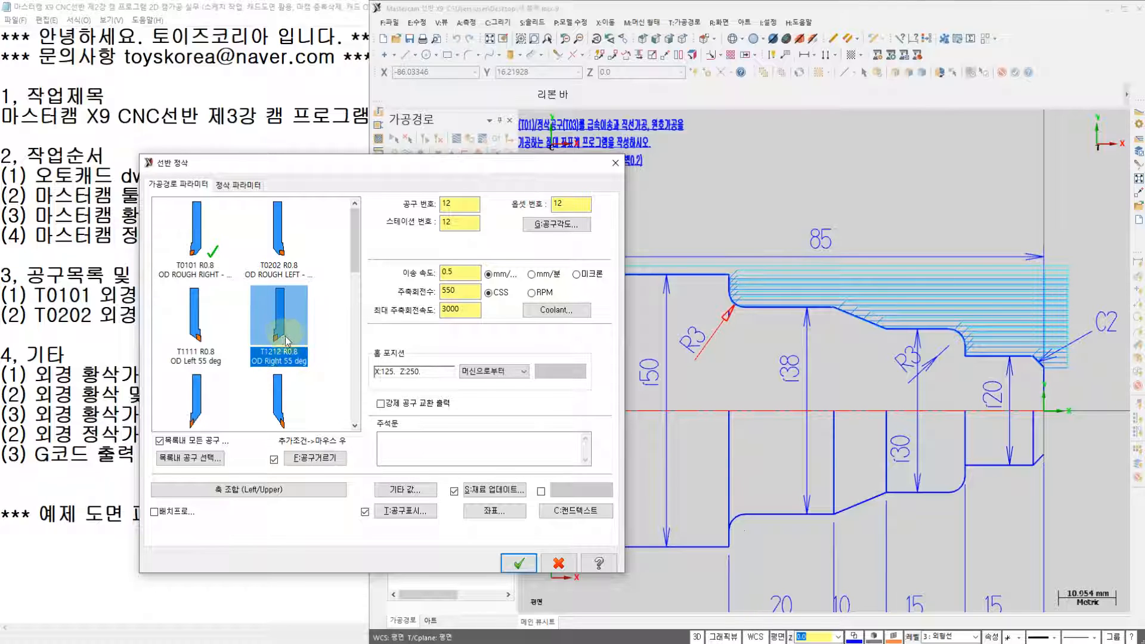
click(276, 262)
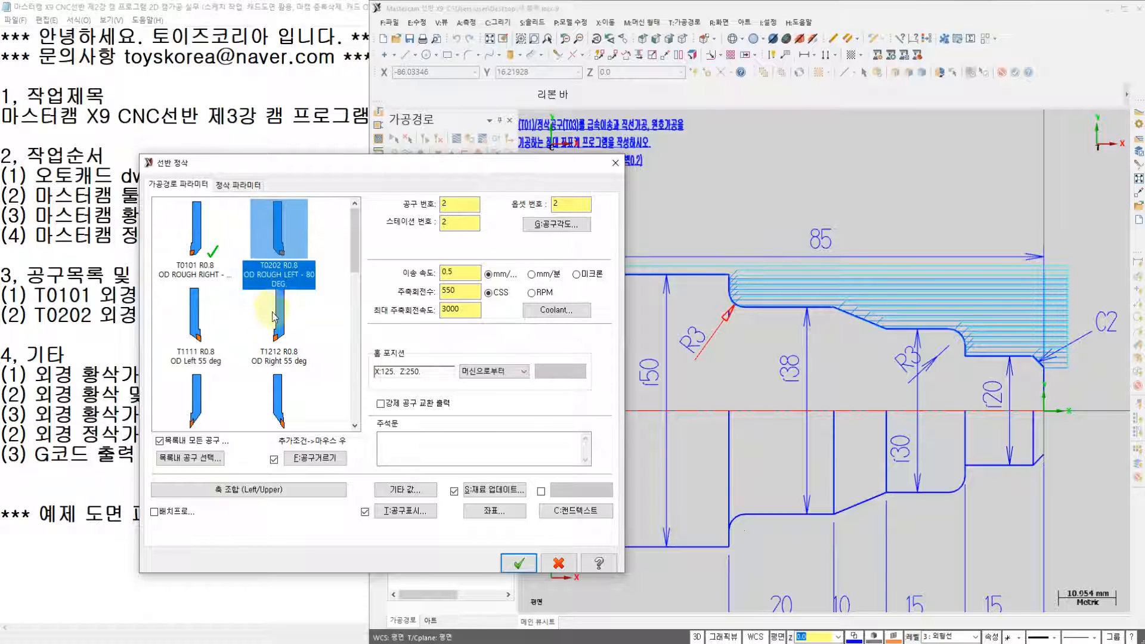
click(279, 332)
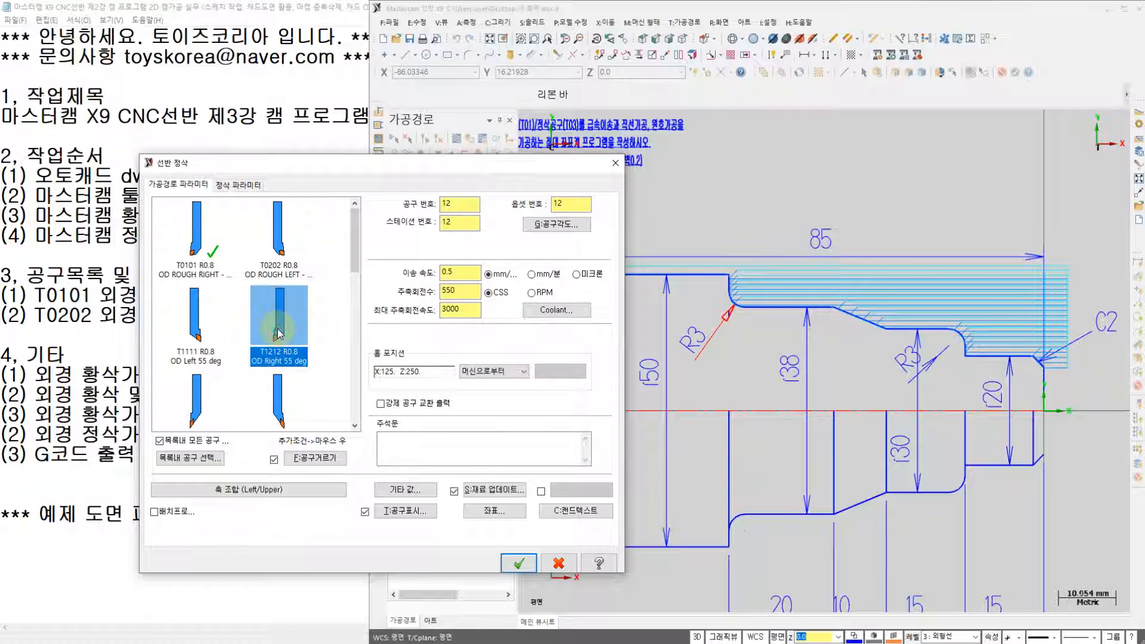
- Set the finishing tool's tool, offset and station numbers to 2 and its feed rate to 0.15
double_click(459, 203)
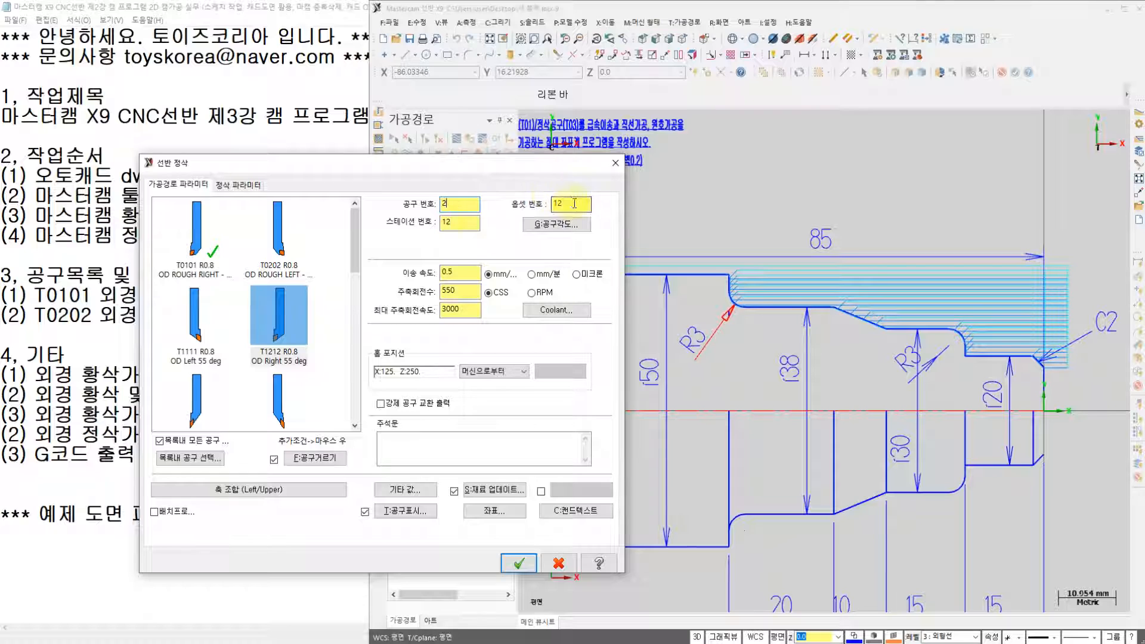
click(460, 222)
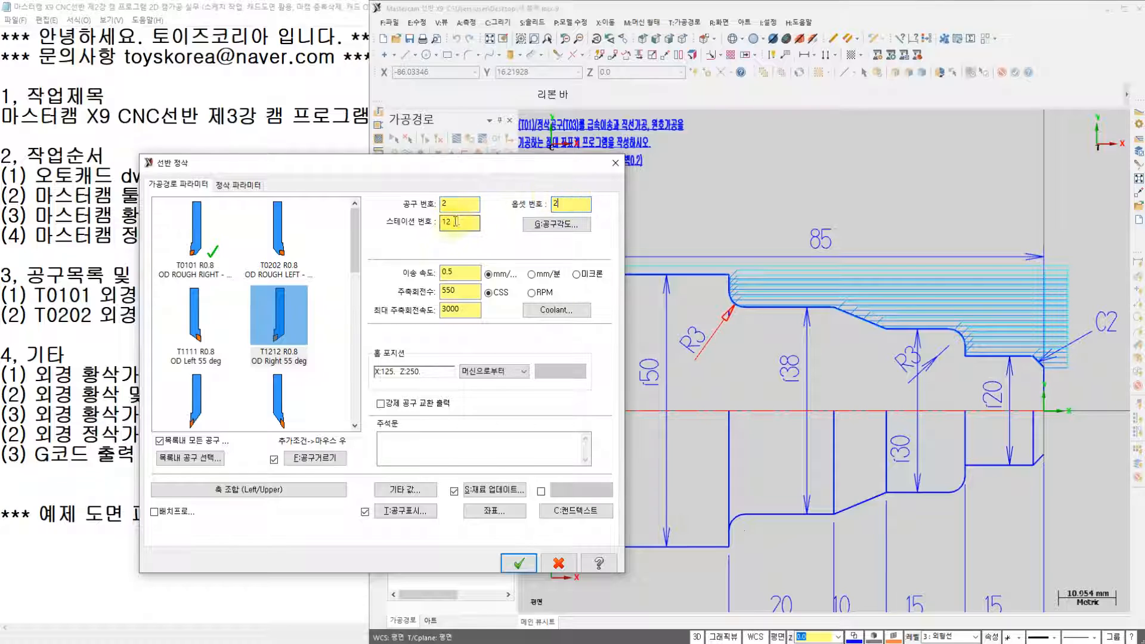
double_click(460, 272)
text(0.15)
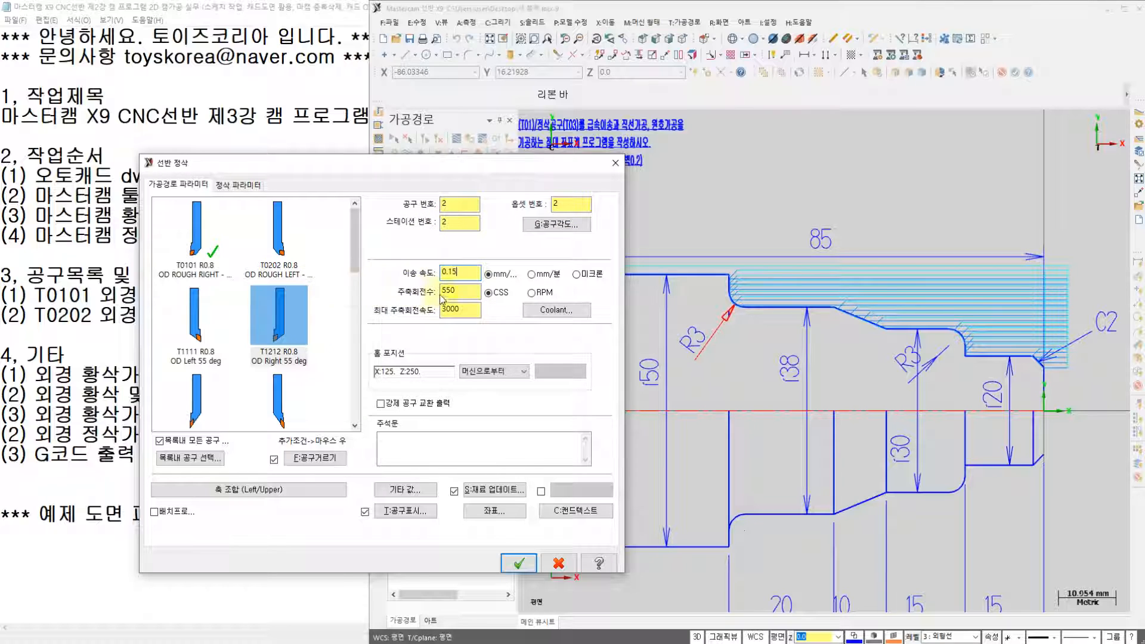
- Set the finishing tool's constant surface speed to 180 and its maximum spindle speed to 1800
double_click(460, 291)
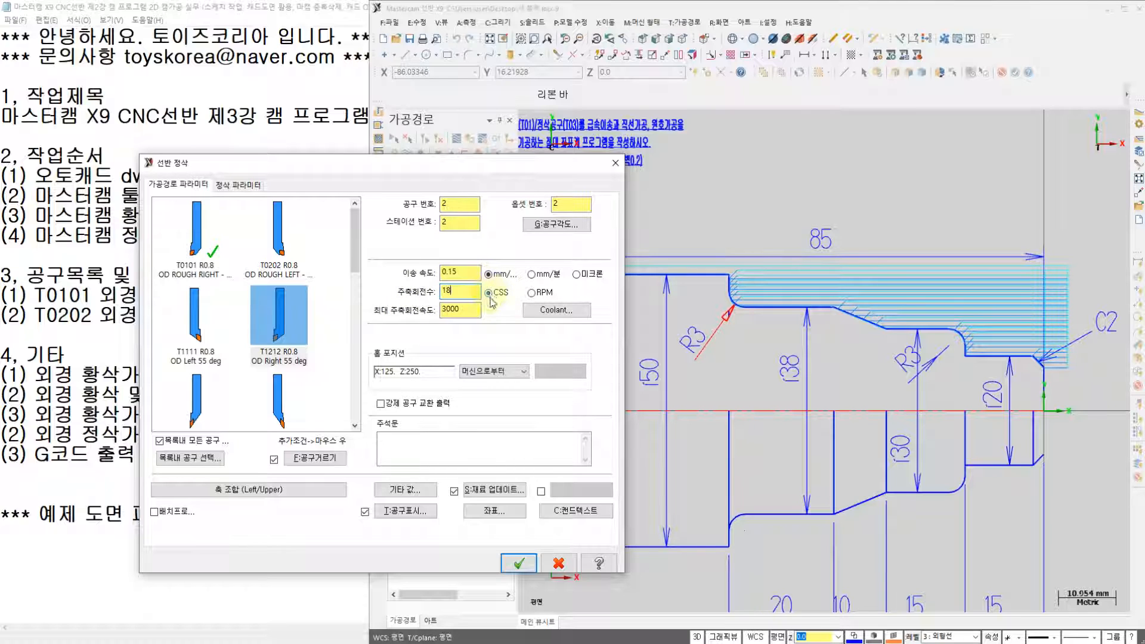
double_click(465, 311)
text(180)
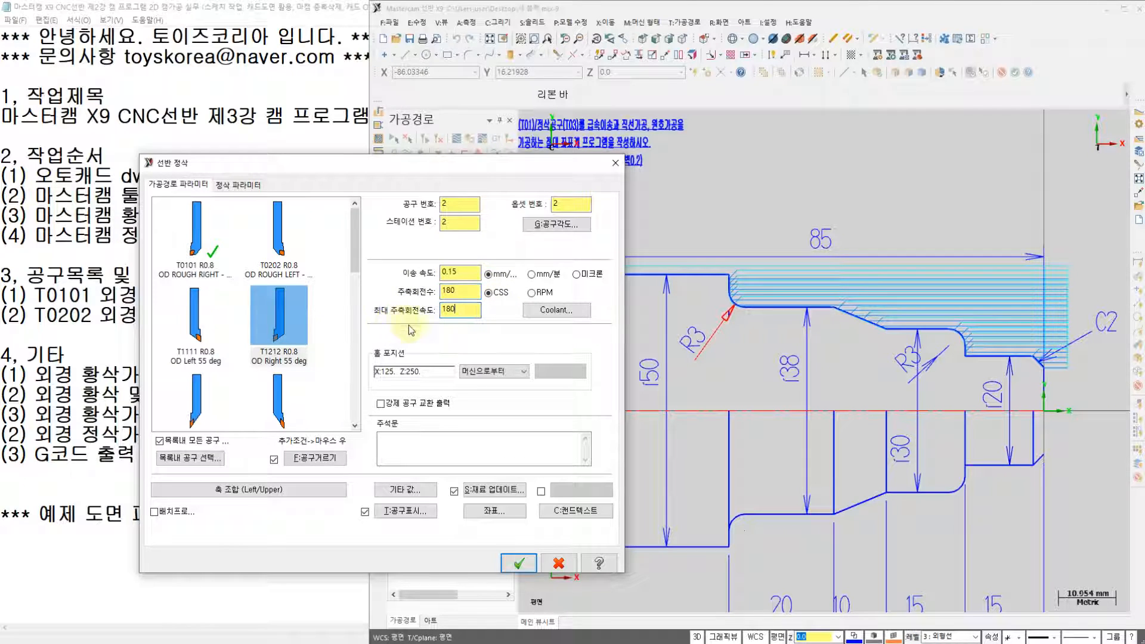
text(0)
- Turn flood coolant on for the finishing operation
click(534, 308)
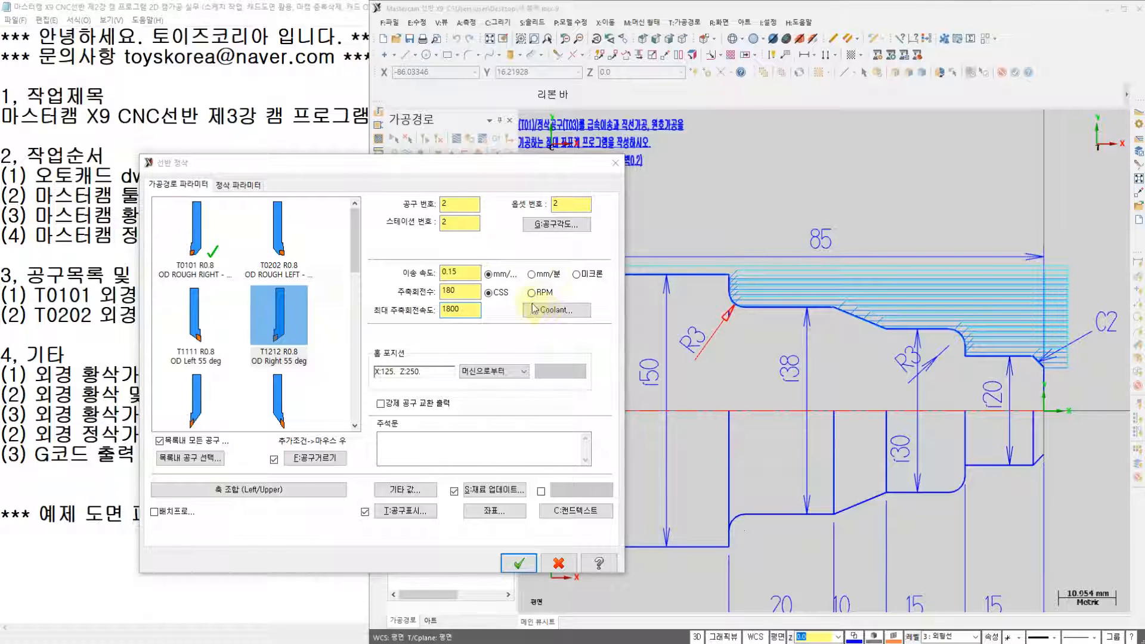
click(468, 279)
click(465, 301)
click(467, 502)
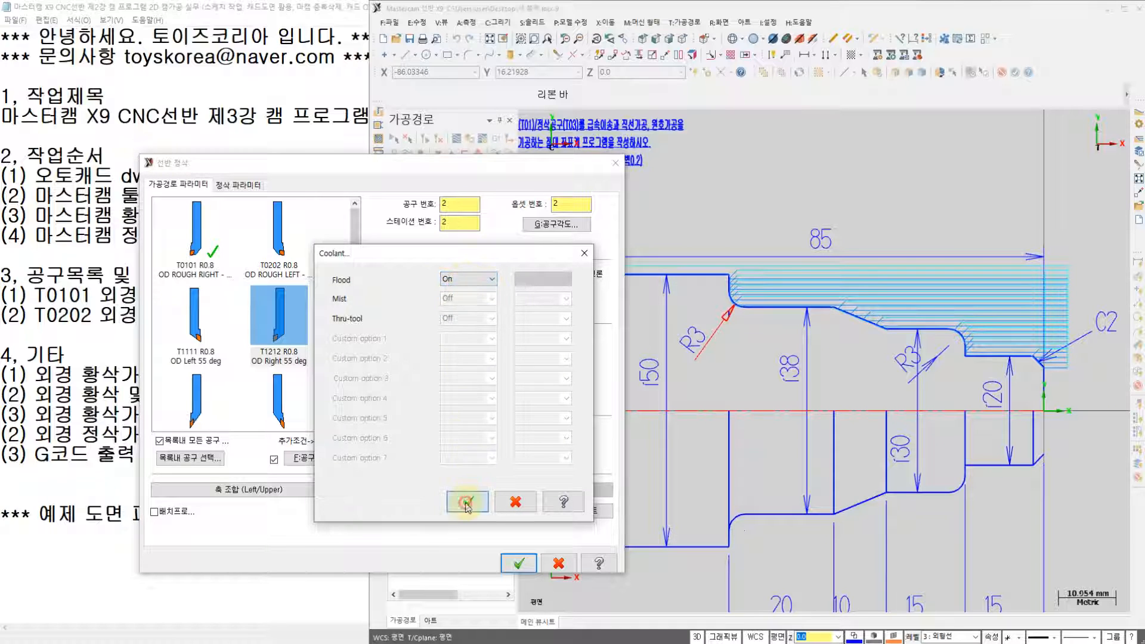
- Review the finish parameters, keep the number of finish passes at 1, and generate the finishing toolpath
click(238, 185)
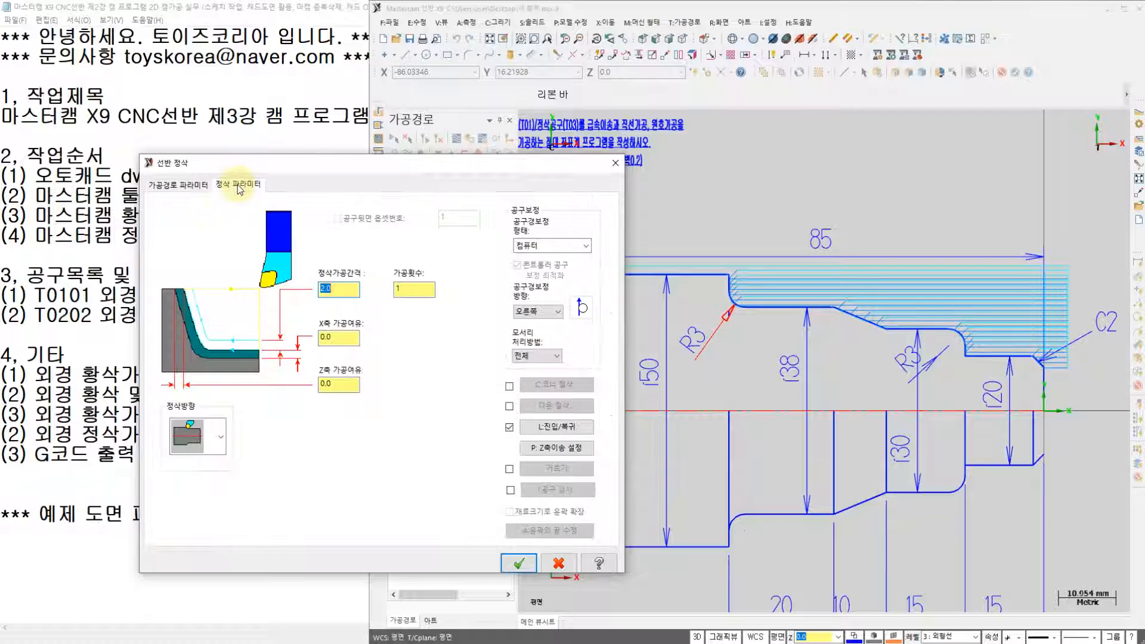
click(407, 289)
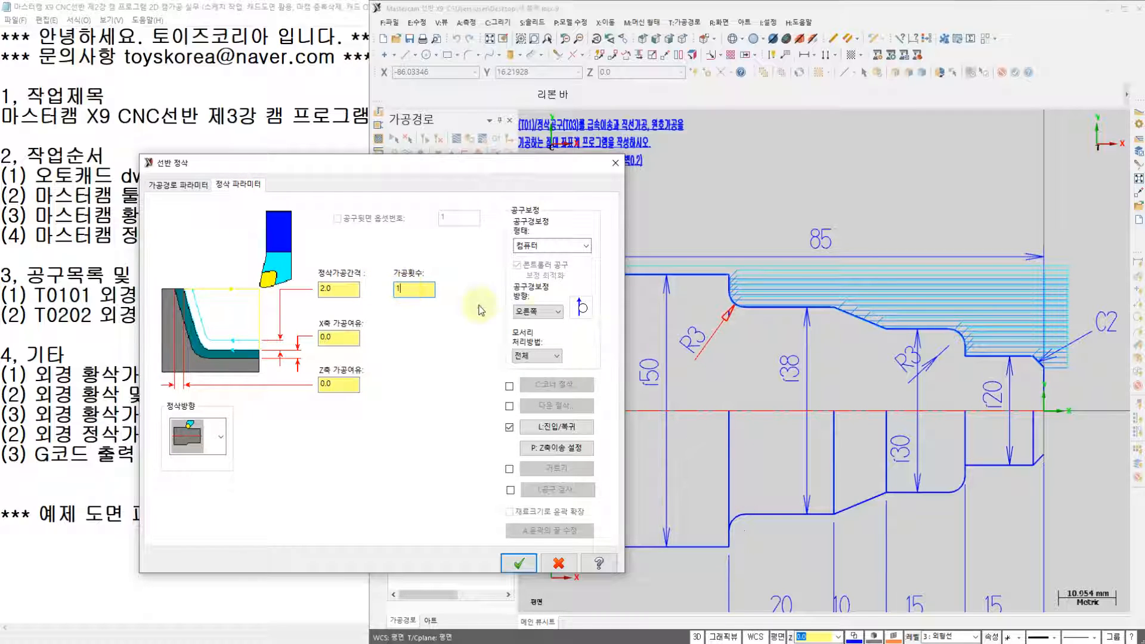
click(520, 563)
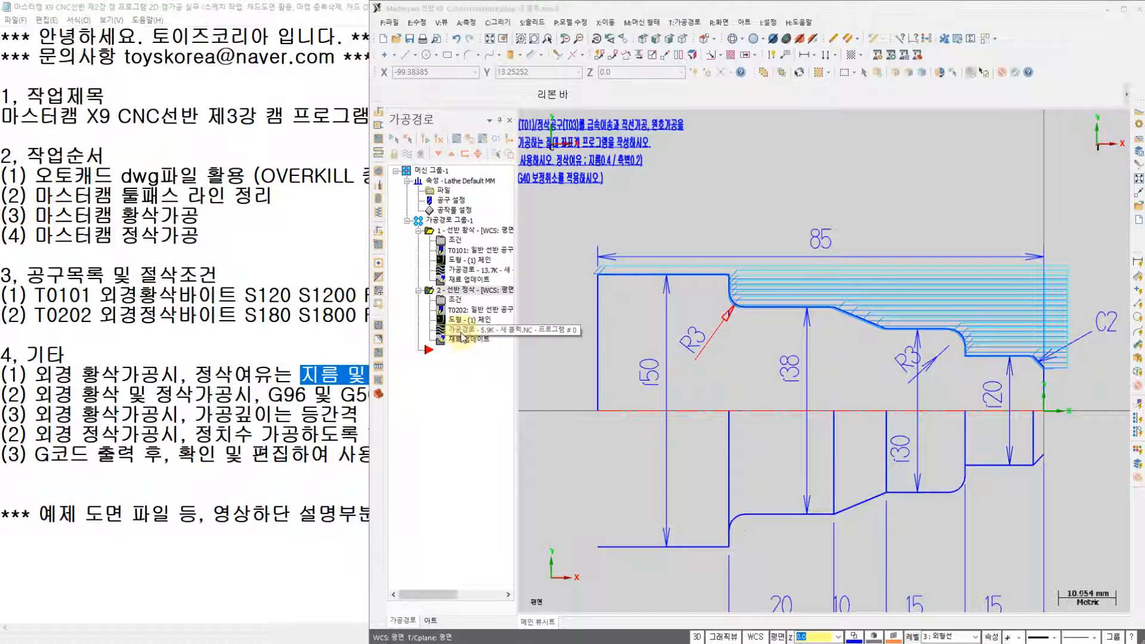
- Backplot the finishing toolpath and examine the tool tip closely at the shoulder above the R3 fillet
click(456, 138)
click(524, 119)
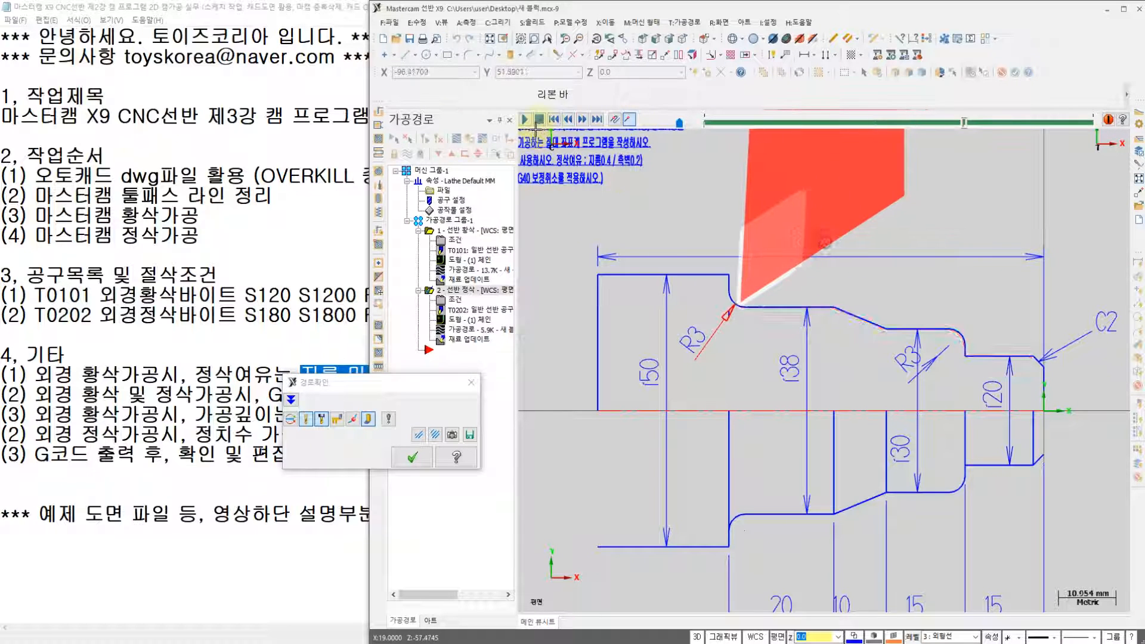
scroll(734, 257, up, 1)
scroll(734, 258, up, 6)
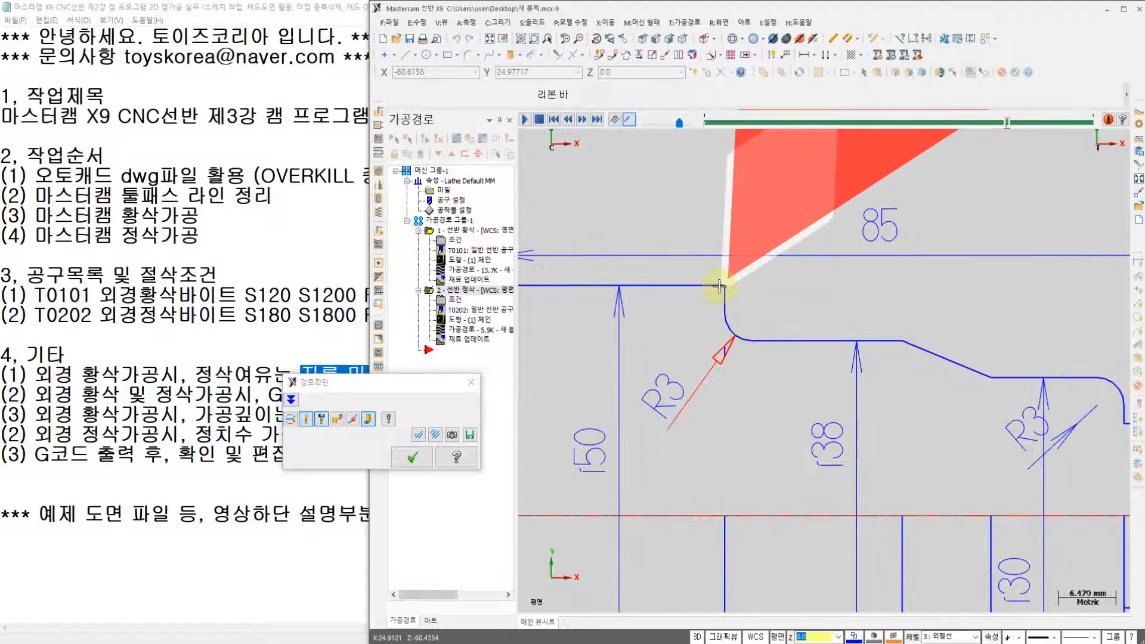
scroll(730, 275, up, 1)
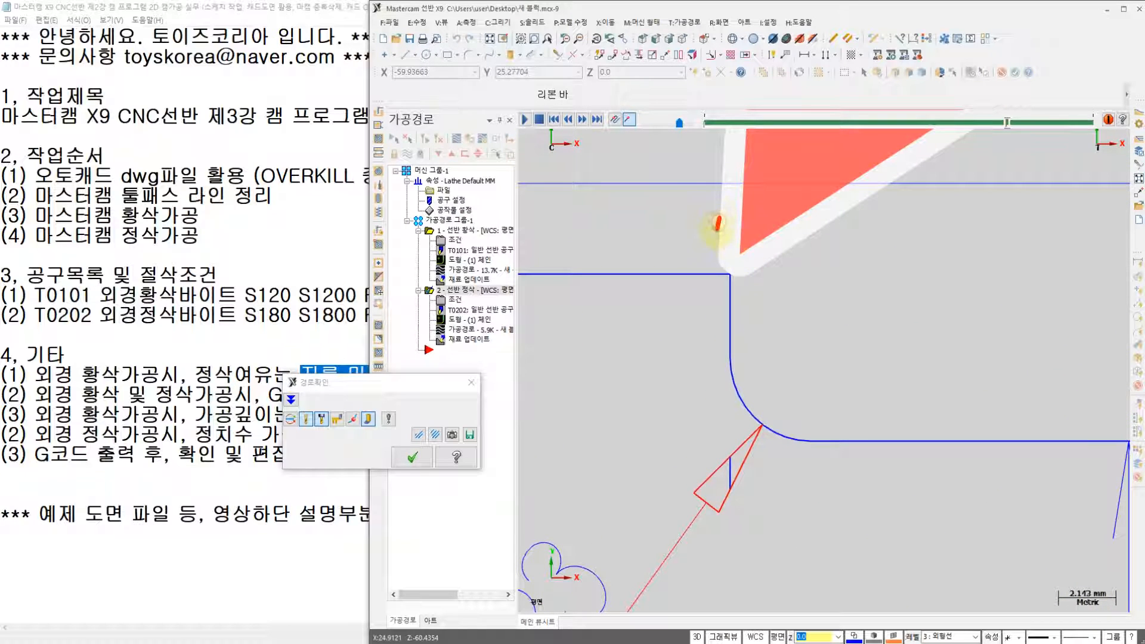
mouse_move(784, 247)
mouse_down()
mouse_move(782, 338)
mouse_move(809, 309)
mouse_move(879, 422)
mouse_move(897, 420)
mouse_up()
mouse_move(909, 347)
mouse_down()
mouse_move(894, 403)
mouse_move(966, 404)
mouse_move(999, 419)
mouse_up()
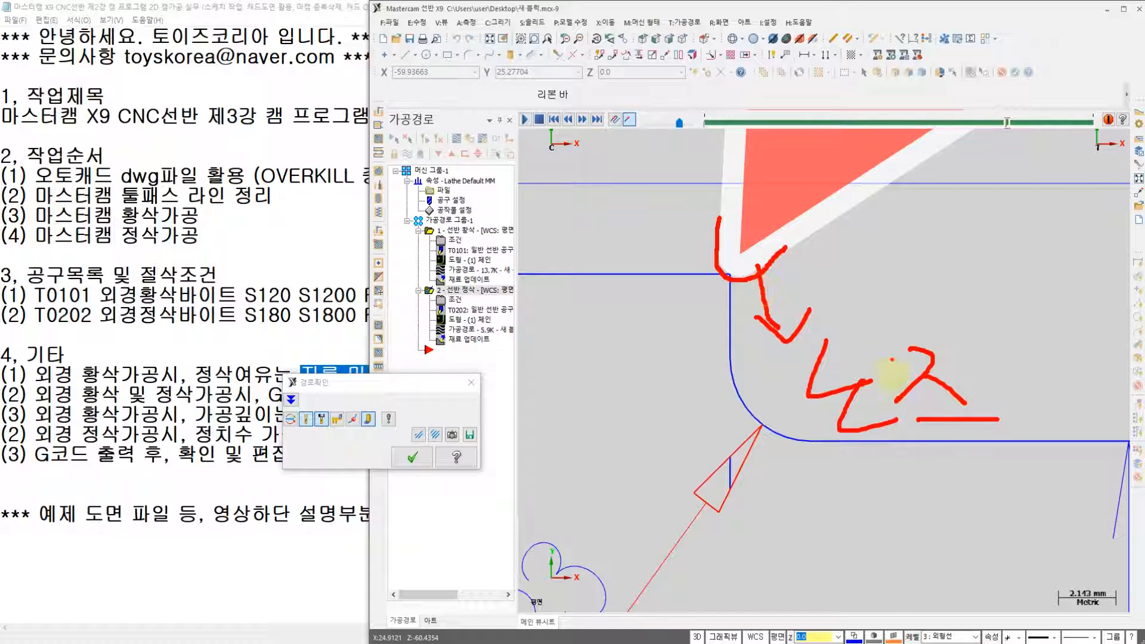
drag(993, 327, 1017, 458)
mouse_move(1007, 356)
mouse_down()
mouse_move(1024, 413)
mouse_move(1063, 441)
mouse_up()
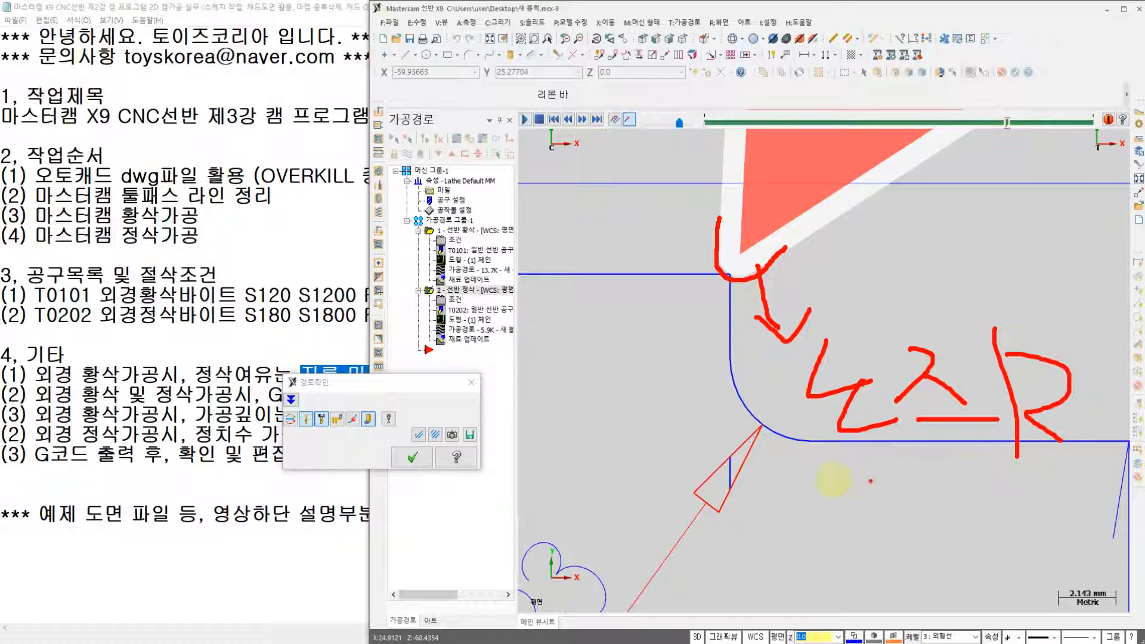
mouse_move(788, 469)
mouse_down()
mouse_move(1073, 459)
mouse_move(769, 307)
mouse_move(774, 480)
mouse_up()
mouse_move(778, 458)
mouse_down()
mouse_move(657, 460)
mouse_move(689, 498)
mouse_up()
mouse_move(544, 350)
mouse_down()
mouse_move(540, 409)
mouse_move(563, 361)
mouse_up()
drag(598, 405, 600, 411)
mouse_move(659, 330)
mouse_down()
mouse_move(638, 382)
mouse_move(675, 345)
mouse_up()
drag(528, 446, 641, 460)
drag(642, 464, 644, 425)
mouse_move(586, 524)
mouse_down()
mouse_move(649, 545)
mouse_move(640, 571)
mouse_up()
click(615, 559)
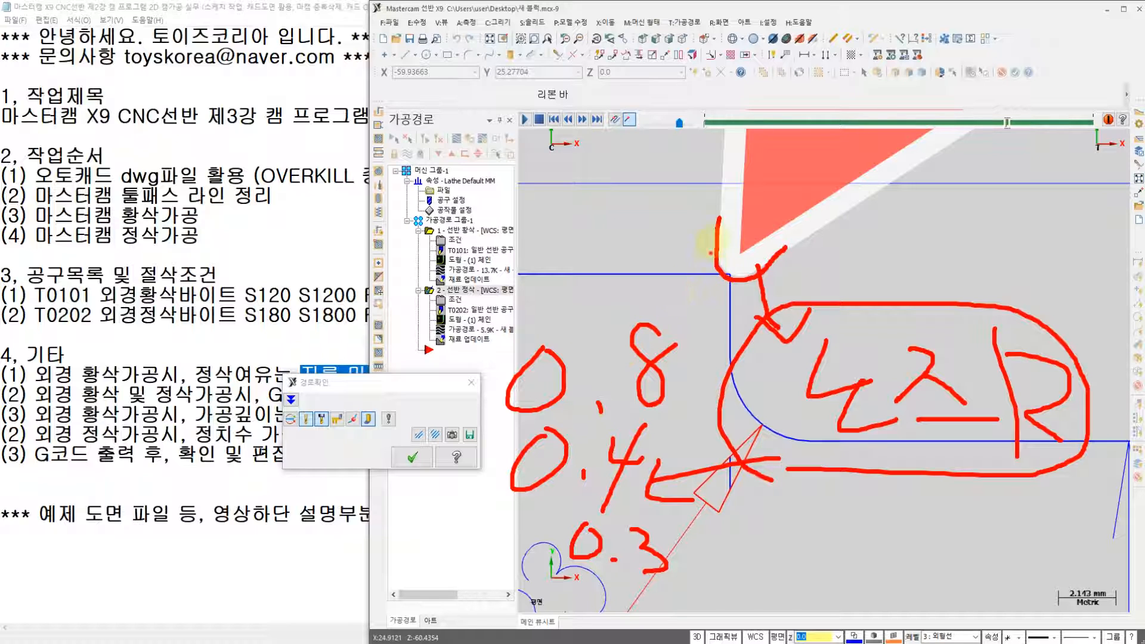
key(Escape)
- View the whole part in the finishing backplot and close the backplot
scroll(690, 334, down, 6)
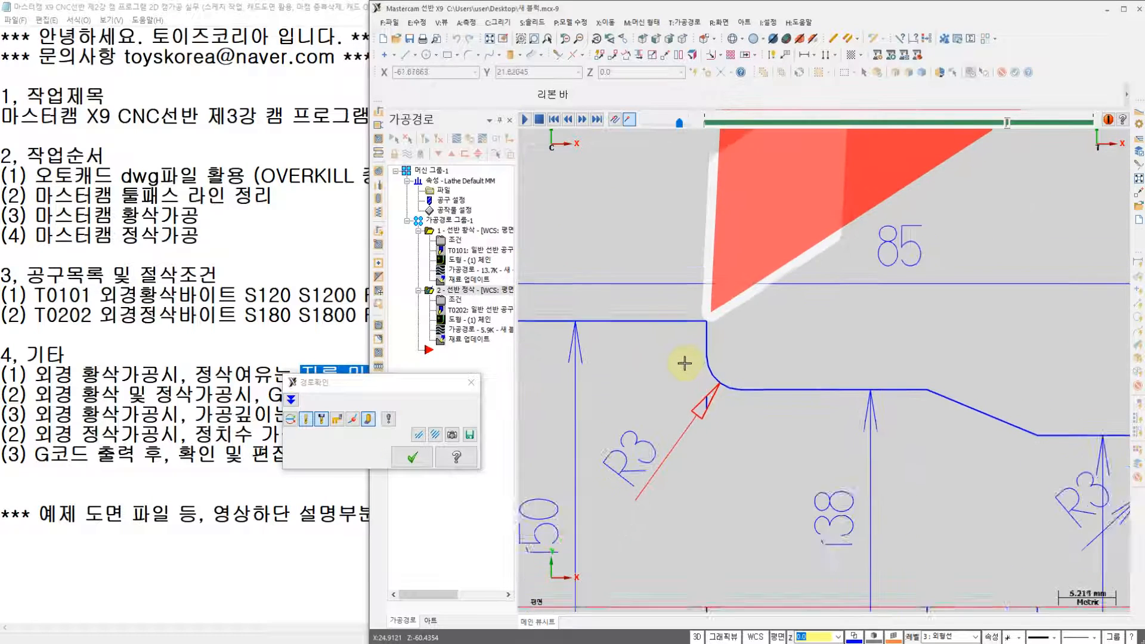
scroll(684, 363, down, 3)
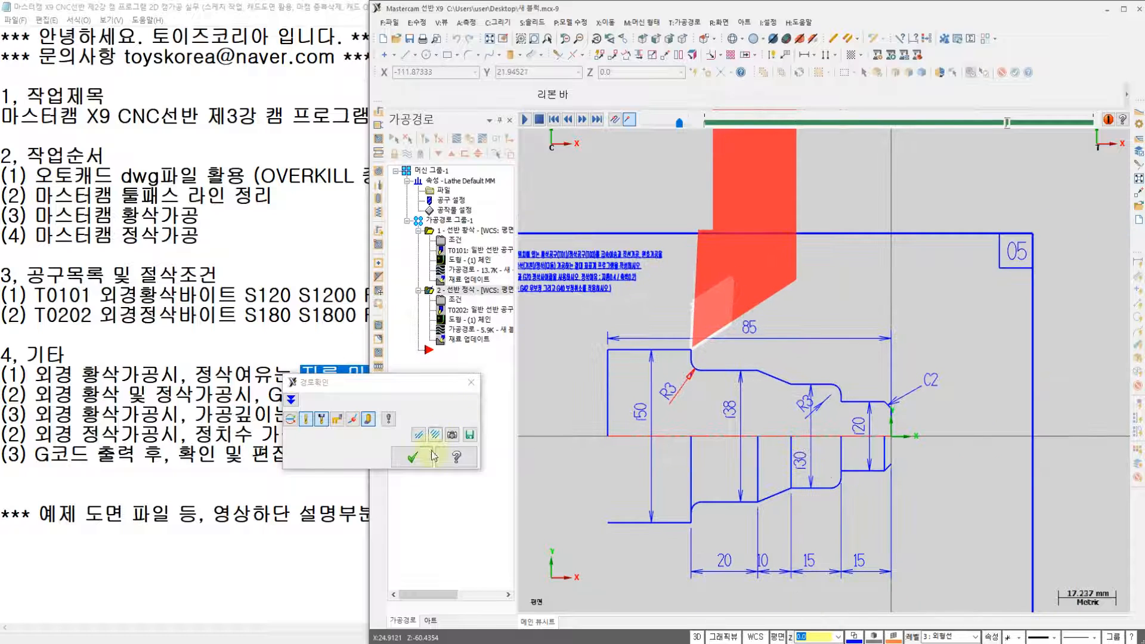
click(406, 460)
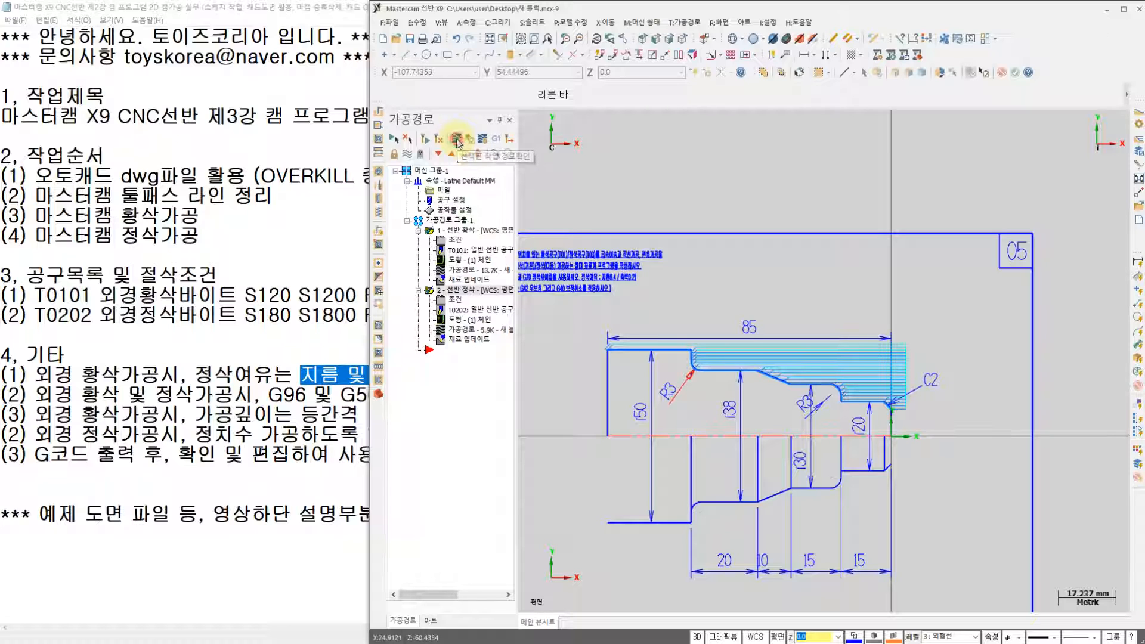
- Backplot the roughing and finishing toolpaths together at an increased playback speed and close the backplot
click(456, 141)
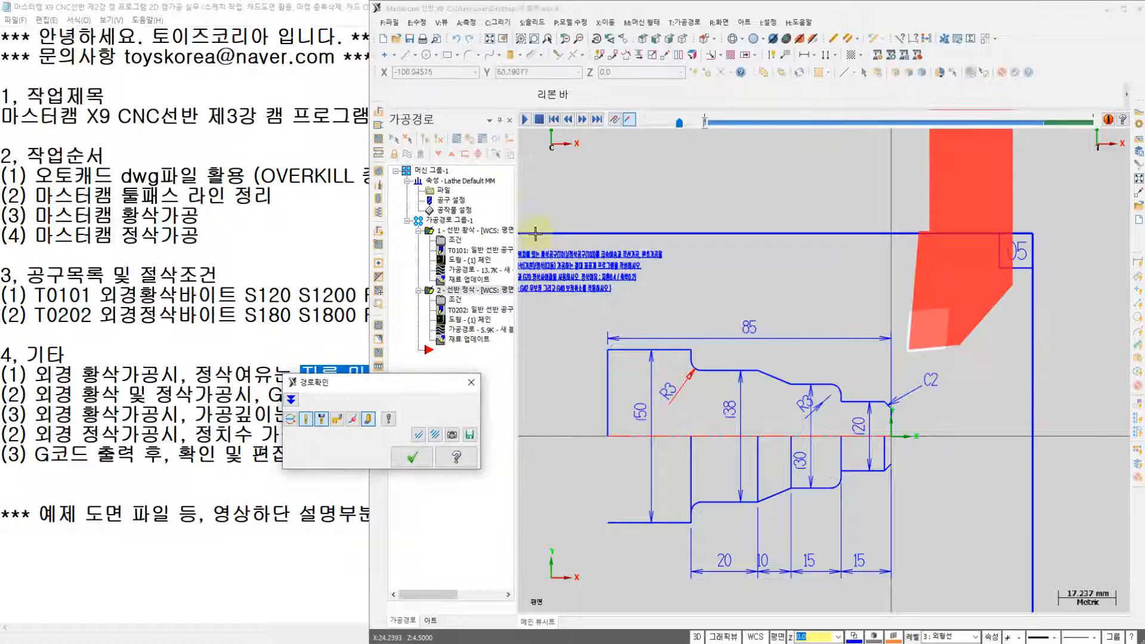
scroll(672, 352, up, 3)
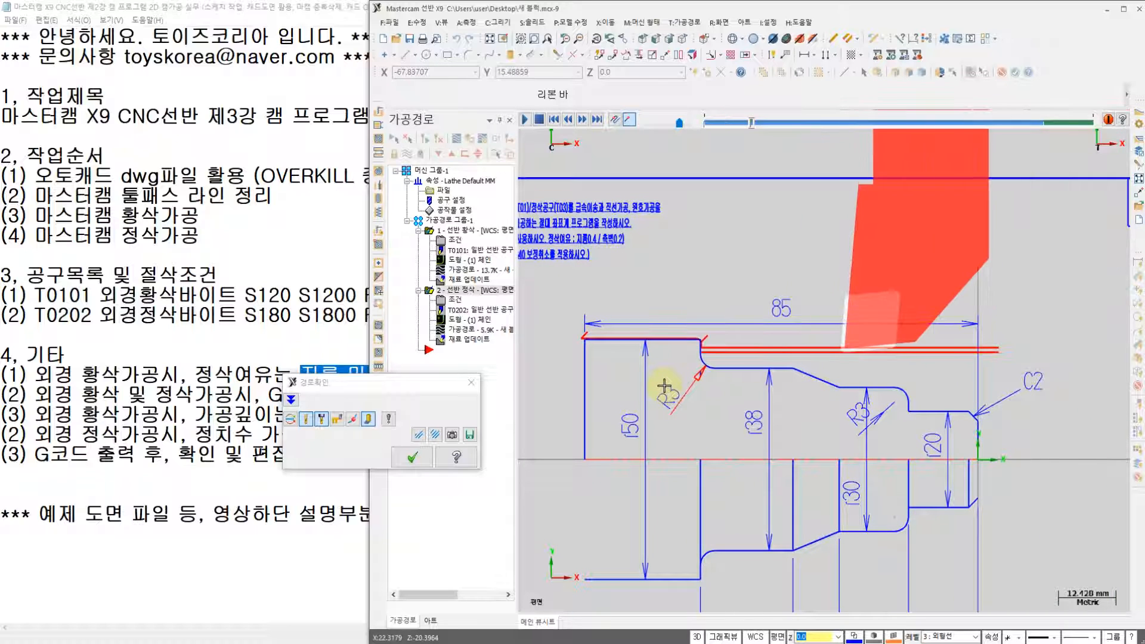
drag(679, 124, 686, 126)
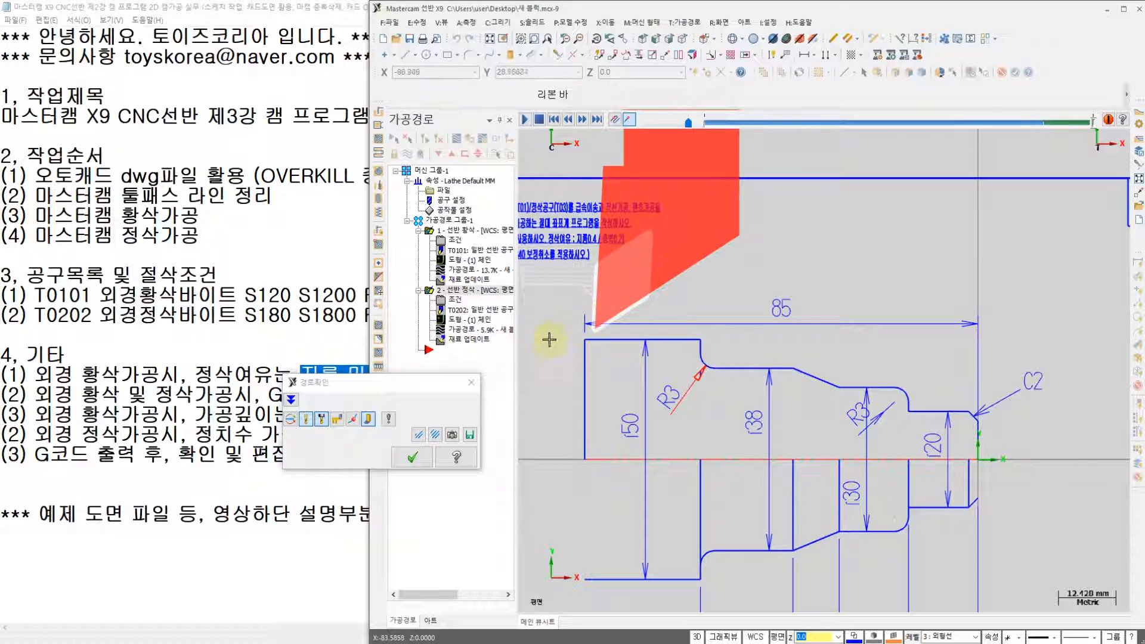
click(422, 461)
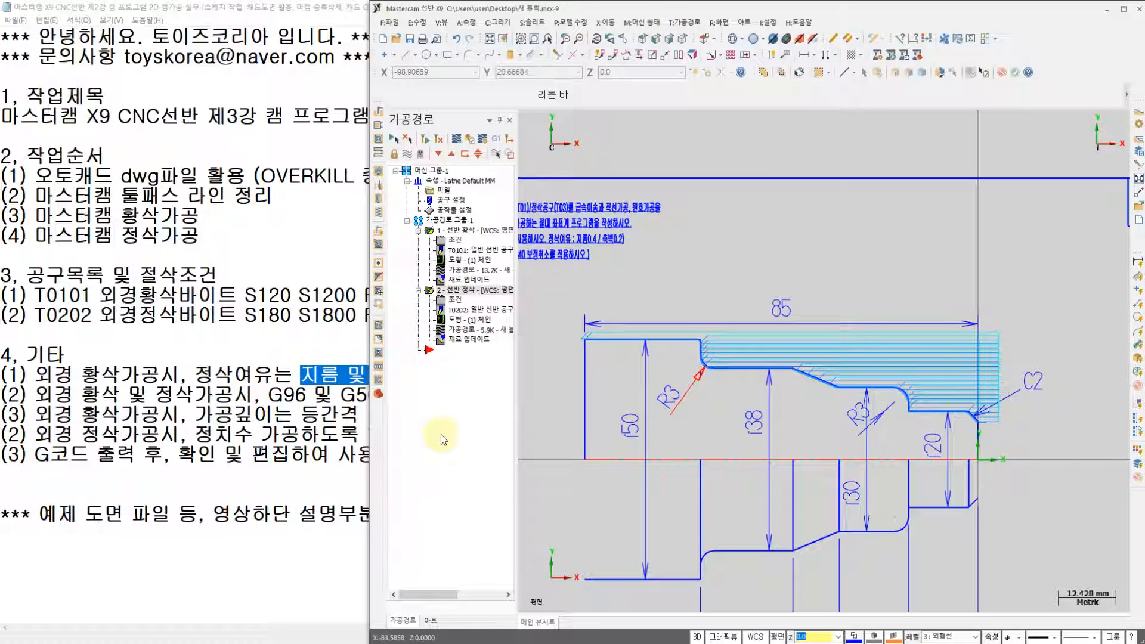
- Post-process the roughing and finishing operations to an NC file with the .NC extension
click(497, 140)
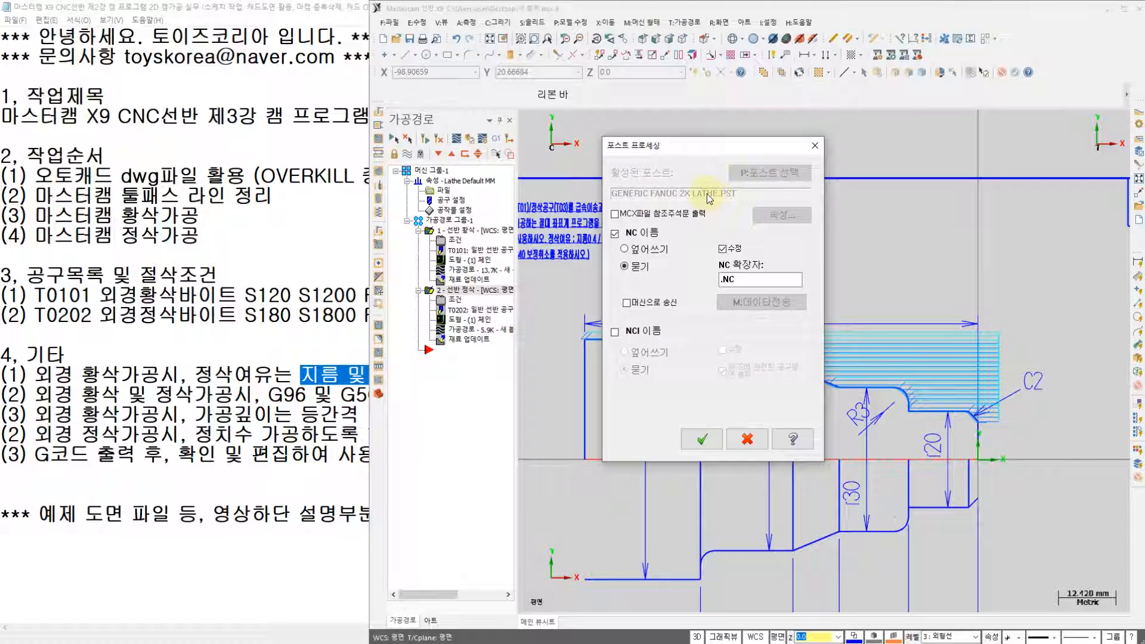
click(702, 439)
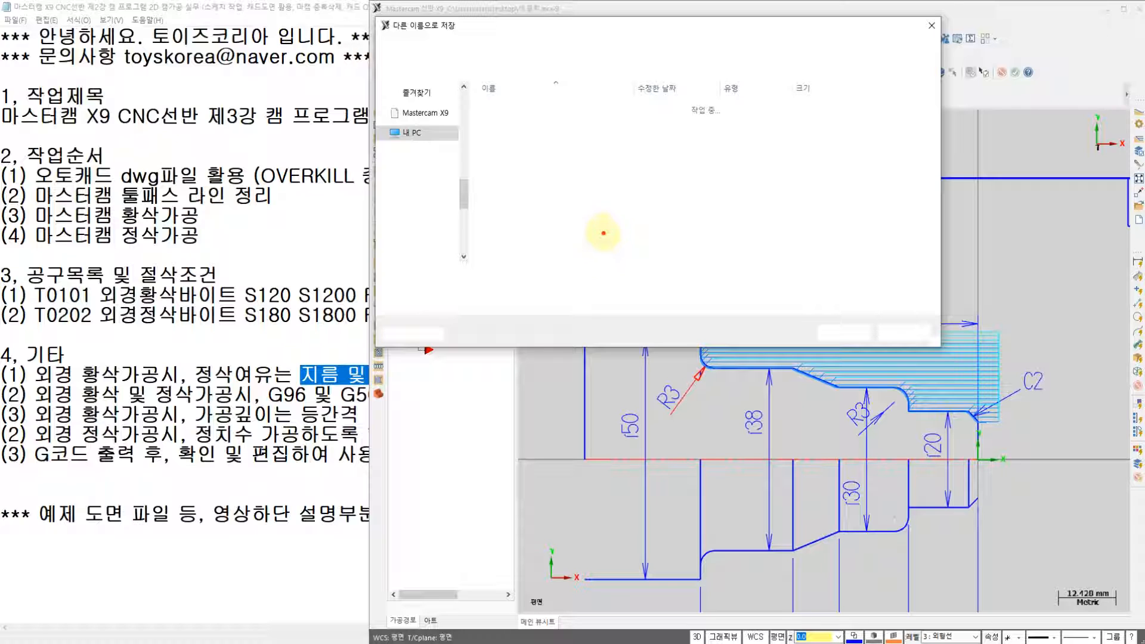
drag(603, 233, 587, 264)
drag(573, 234, 604, 263)
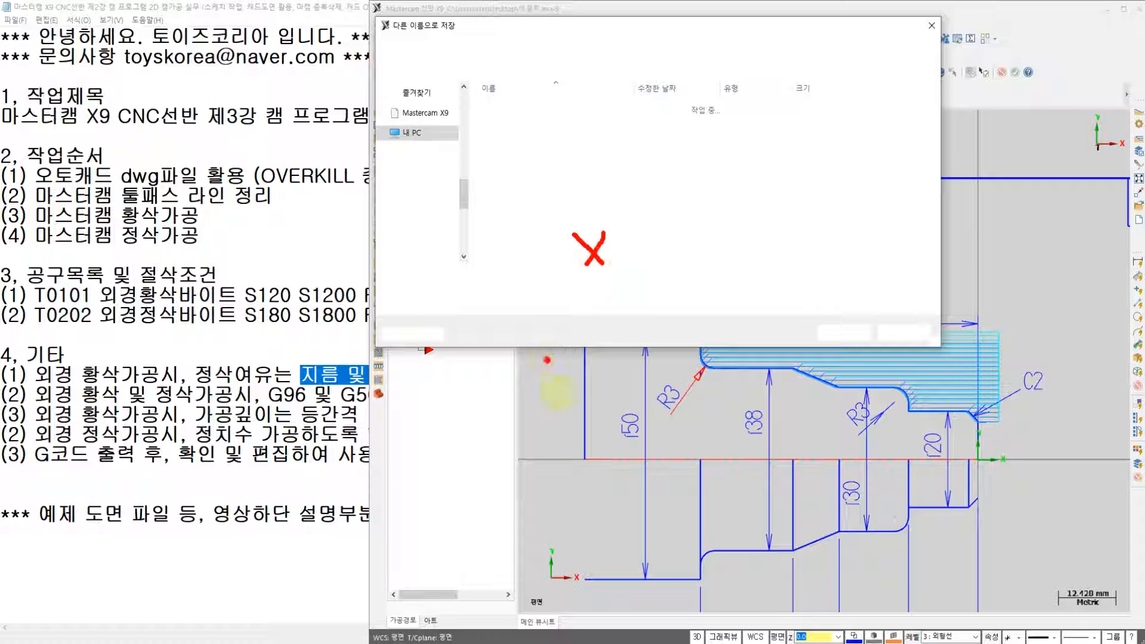
mouse_move(547, 360)
mouse_down()
mouse_move(602, 362)
mouse_move(604, 430)
mouse_up()
drag(656, 352, 661, 460)
mouse_move(652, 397)
mouse_down()
mouse_move(690, 374)
mouse_move(656, 353)
mouse_up()
mouse_move(729, 357)
mouse_down()
mouse_move(742, 428)
mouse_move(770, 428)
mouse_up()
mouse_move(815, 353)
mouse_down()
mouse_move(824, 451)
mouse_move(821, 388)
mouse_up()
drag(872, 440, 925, 433)
drag(875, 395, 917, 391)
mouse_move(933, 438)
mouse_down()
mouse_move(984, 444)
mouse_move(992, 322)
mouse_up()
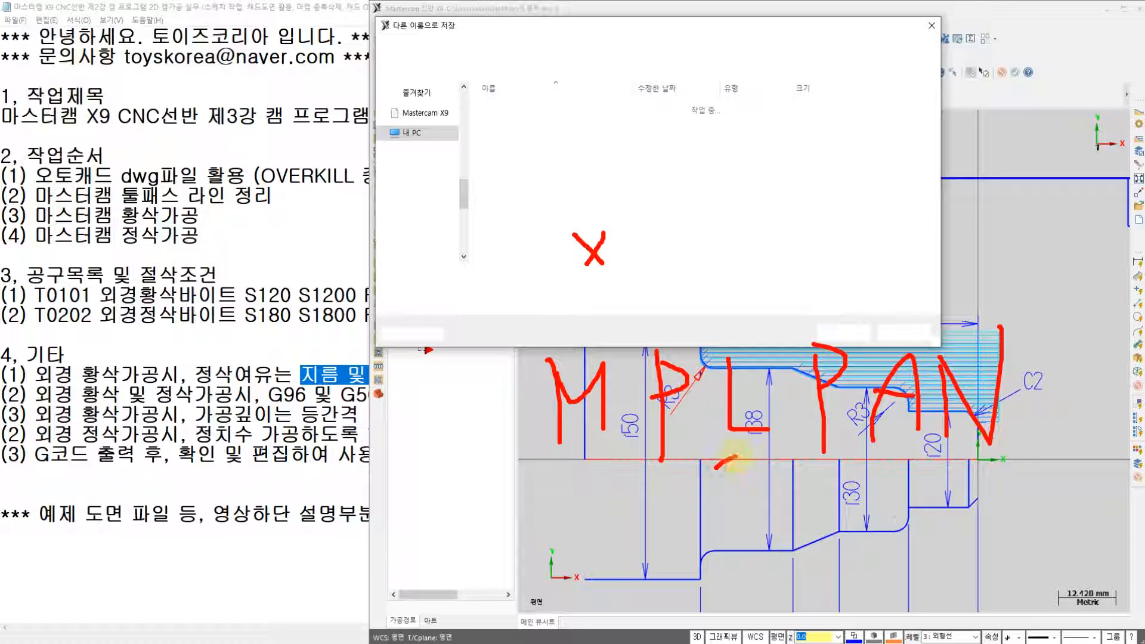
drag(735, 459, 797, 462)
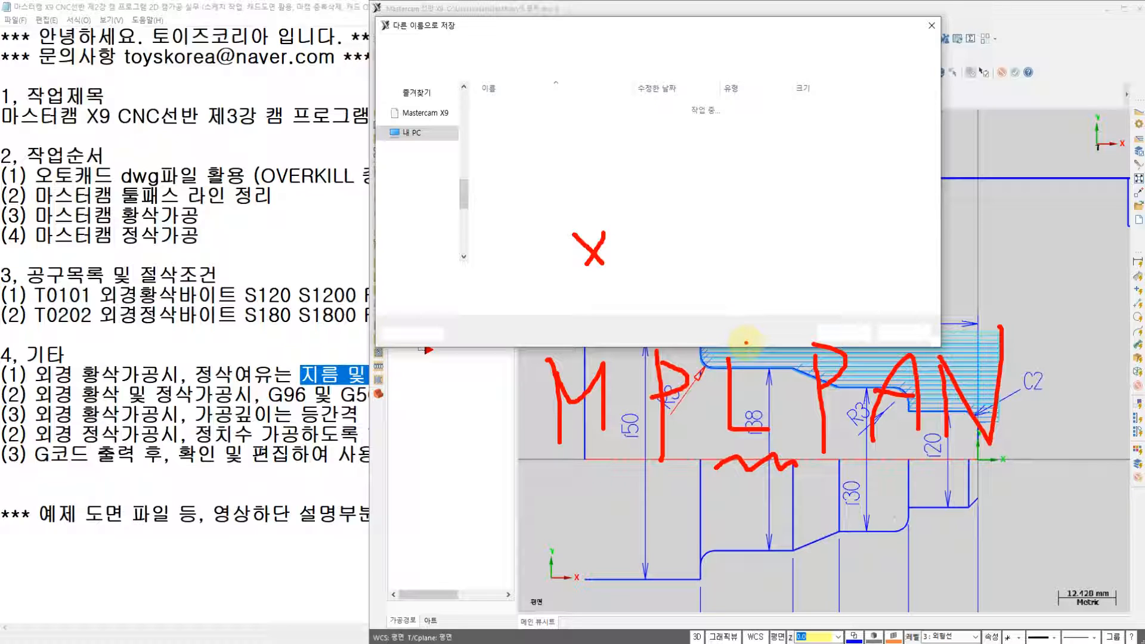
drag(746, 344, 748, 240)
mouse_move(748, 239)
mouse_down()
mouse_move(732, 257)
mouse_move(786, 261)
mouse_up()
drag(727, 165, 747, 192)
drag(702, 194, 782, 198)
mouse_move(772, 163)
mouse_down()
mouse_move(818, 169)
mouse_move(782, 198)
mouse_move(810, 183)
mouse_up()
mouse_move(870, 164)
mouse_down()
mouse_move(865, 194)
mouse_move(927, 191)
mouse_up()
drag(984, 152, 915, 206)
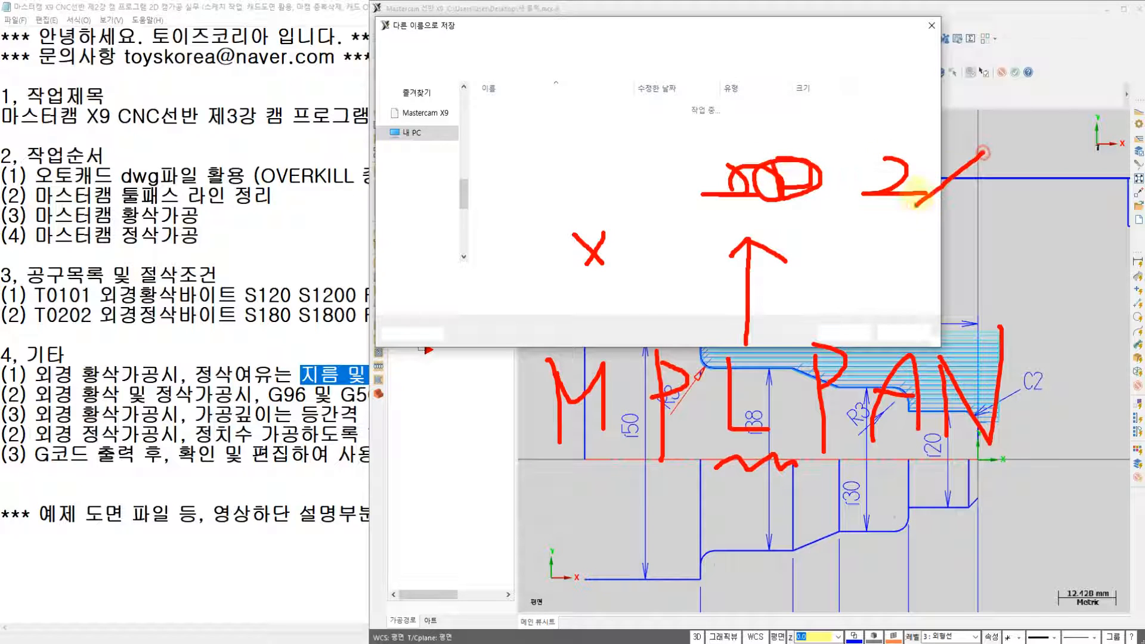
drag(927, 157, 985, 210)
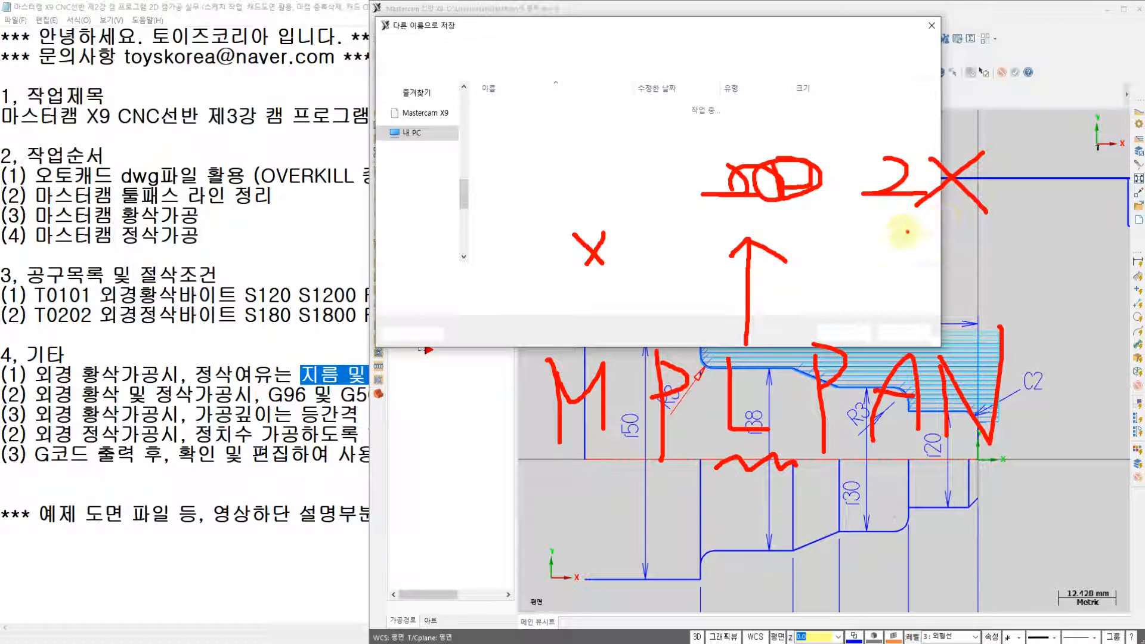
key(Escape)
- Save the posted NC program to the desktop under the file name O1003
click(424, 169)
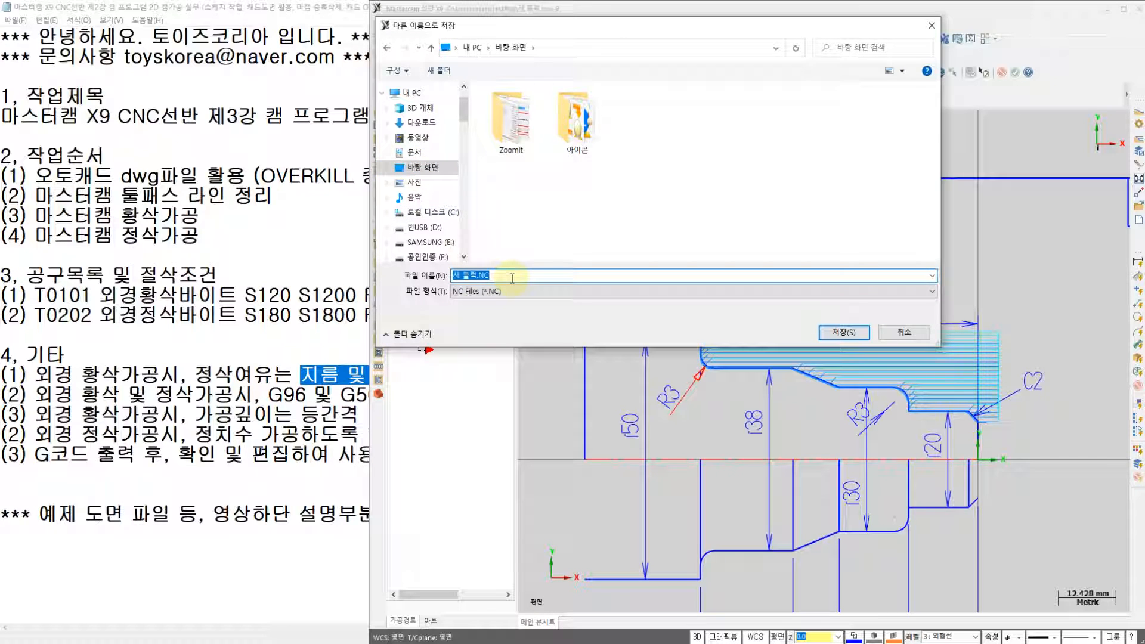
text(어)
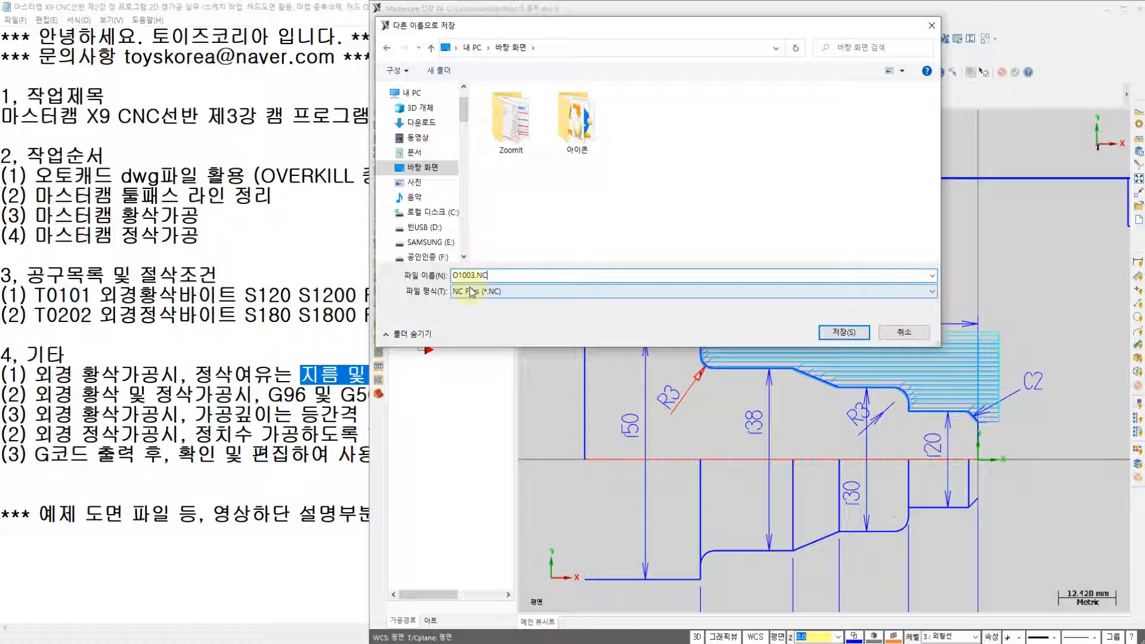
key(BackSpace)
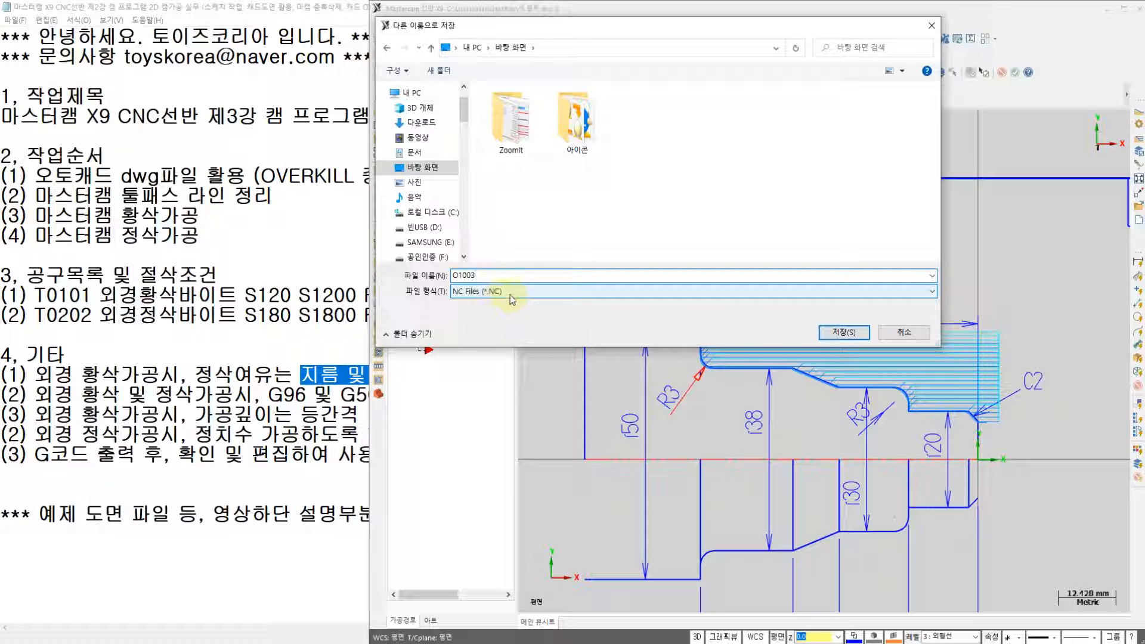
key(Return)
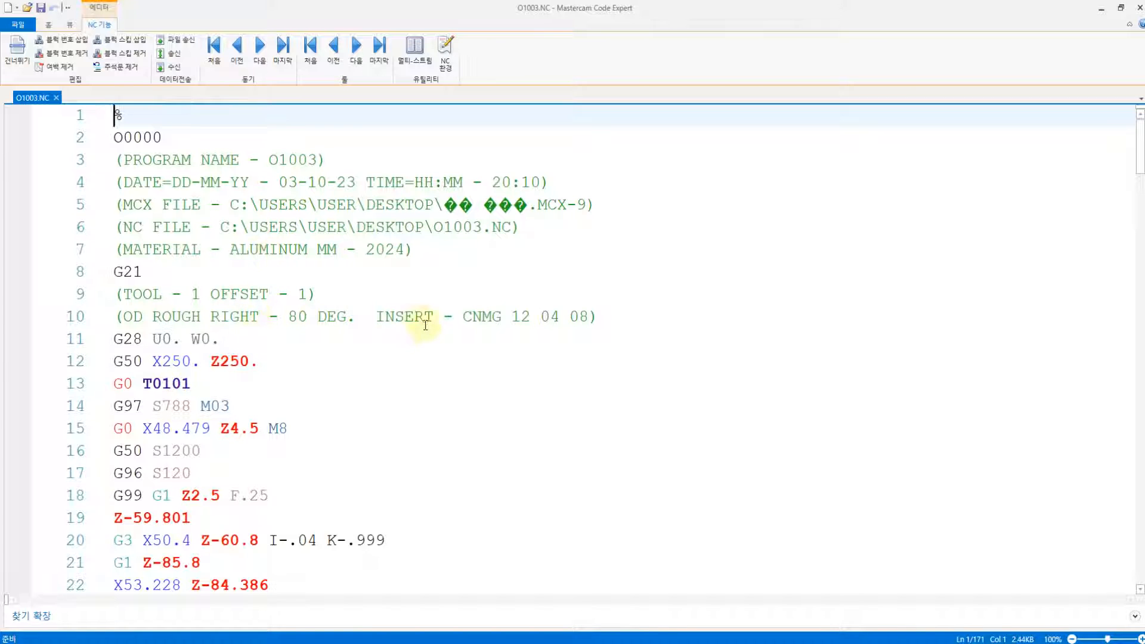
- Set the program number to O1003 and delete the header comments, the G21 line and the tool comments above the first G28
drag(598, 317, 125, 139)
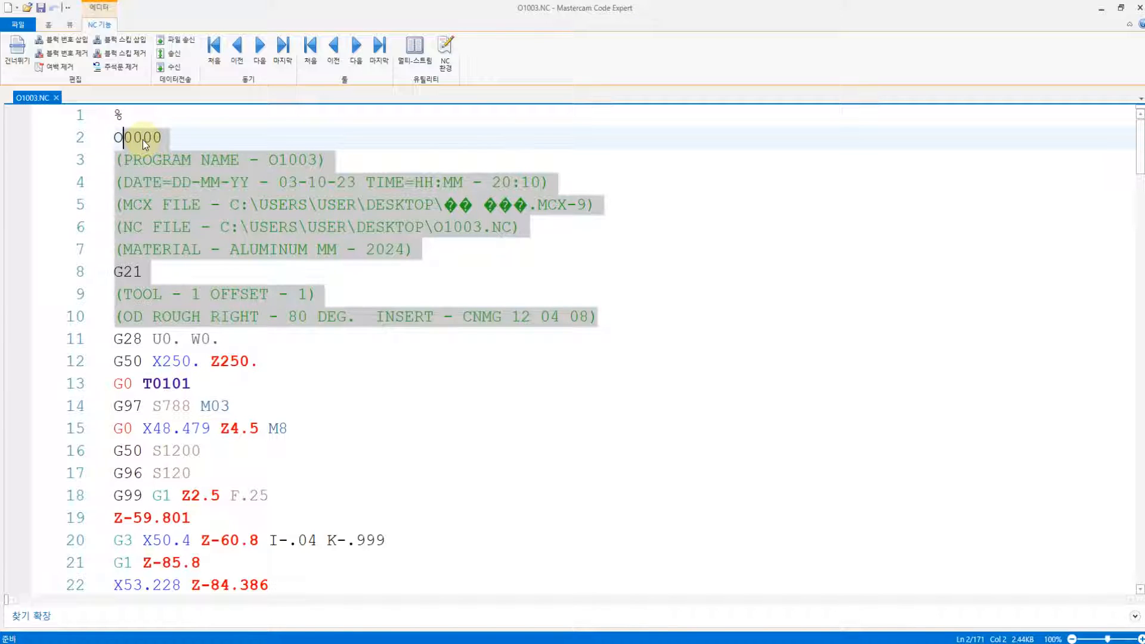
text(1003)
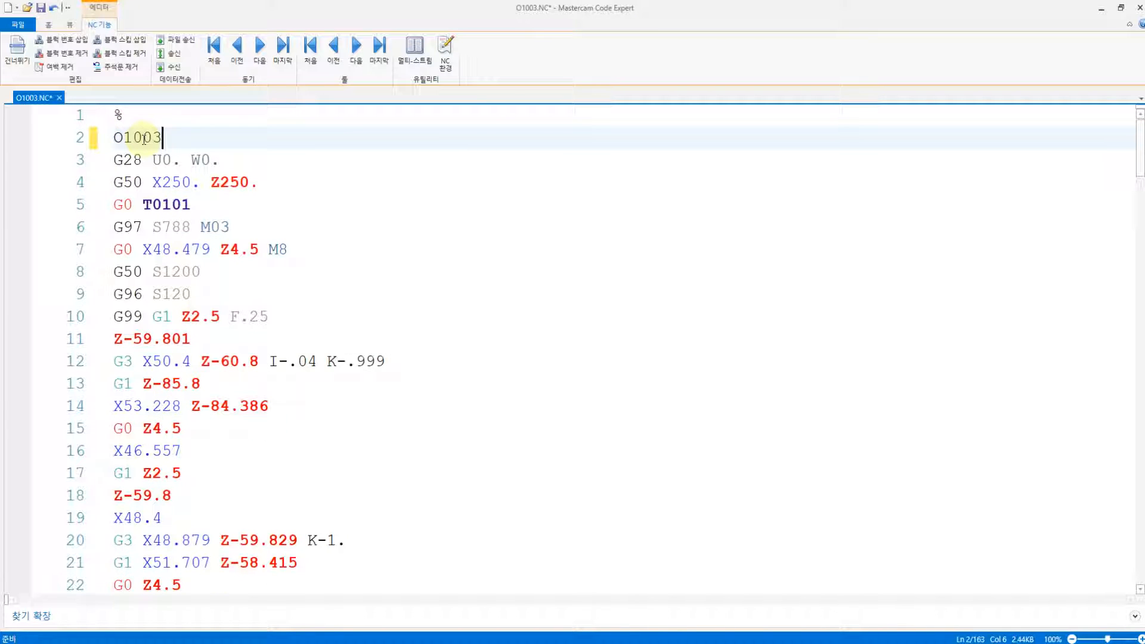
- Delete the G50 X250. Z250. line beneath the first G28 in the NC program
click(141, 160)
click(142, 182)
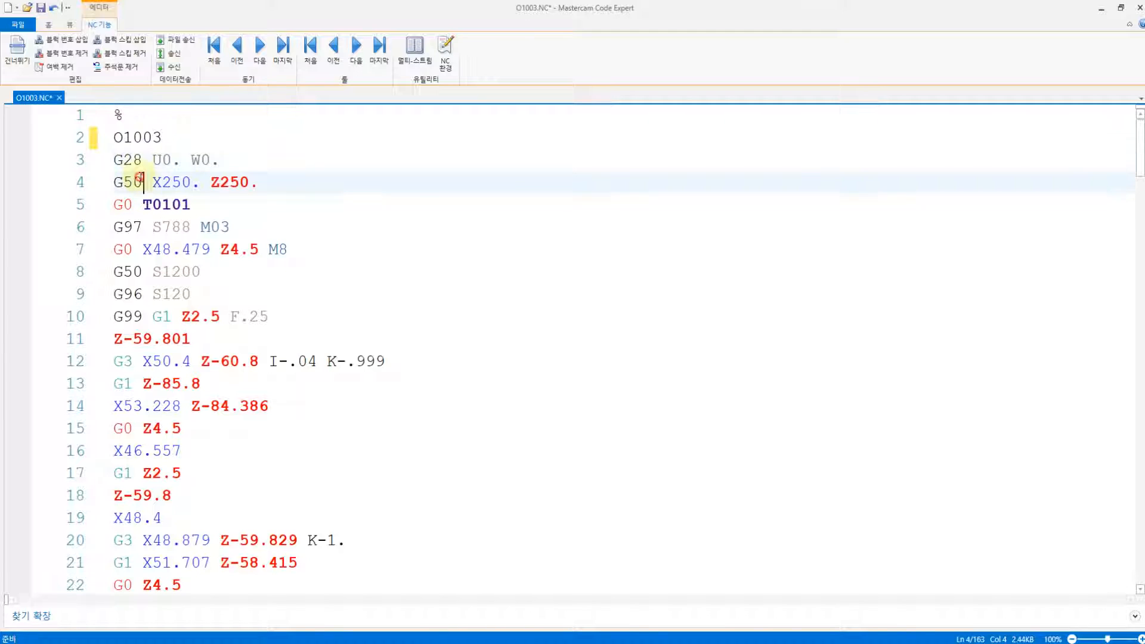
drag(267, 185, 115, 187)
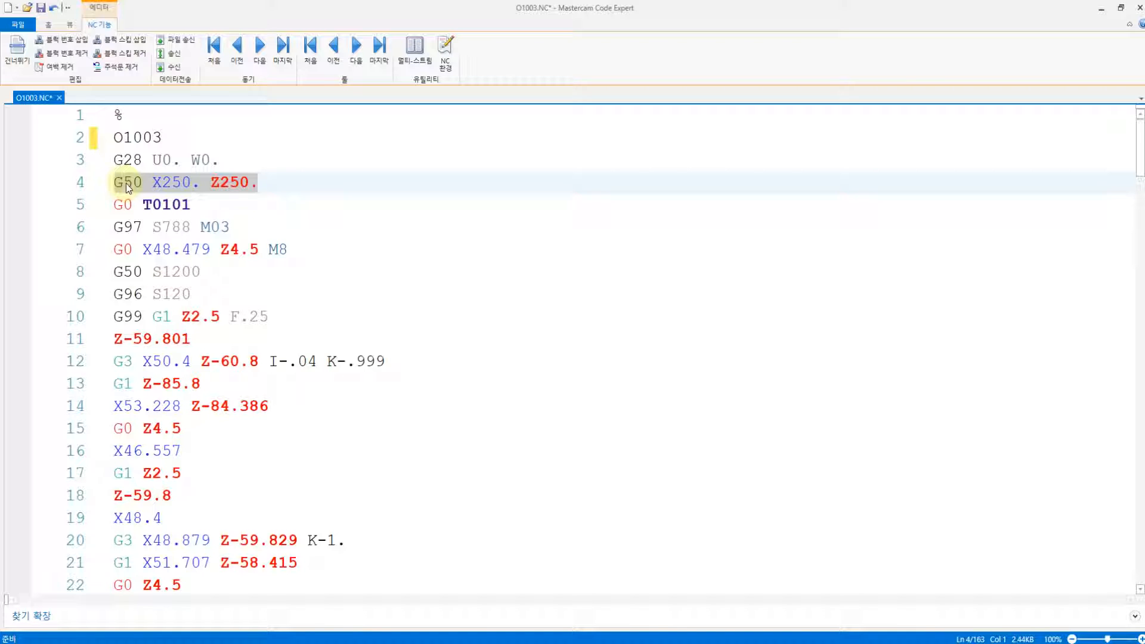
key(BackSpace)
key(BackSpace)
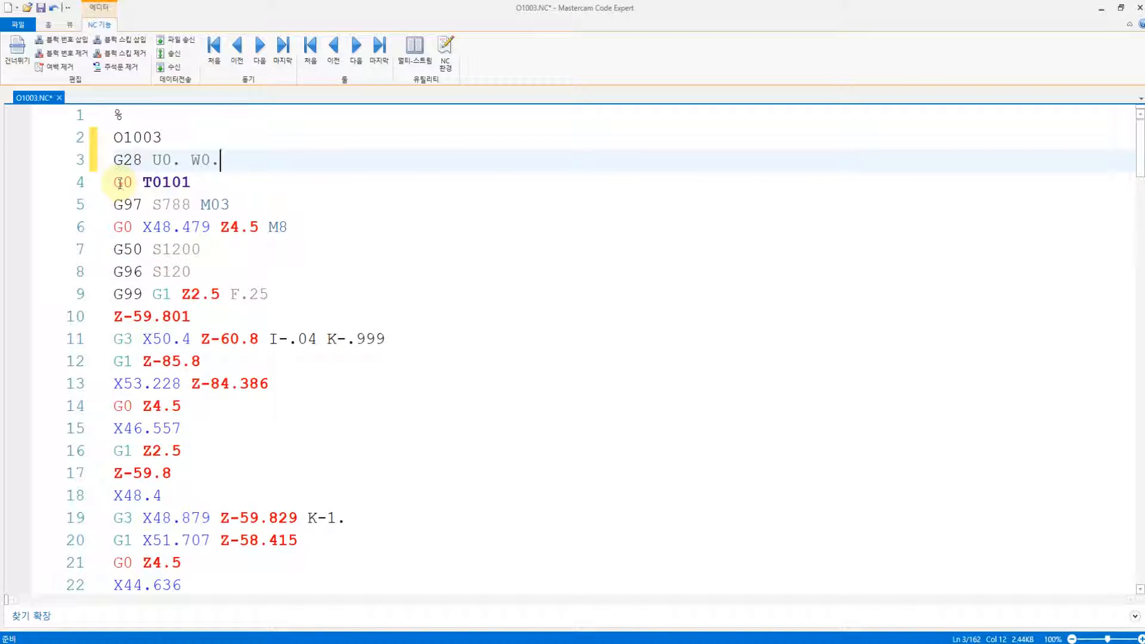
- Examine the first tool's T0101 call, spindle start, rapid approach, and G50 and G96 speed lines
click(171, 182)
click(153, 182)
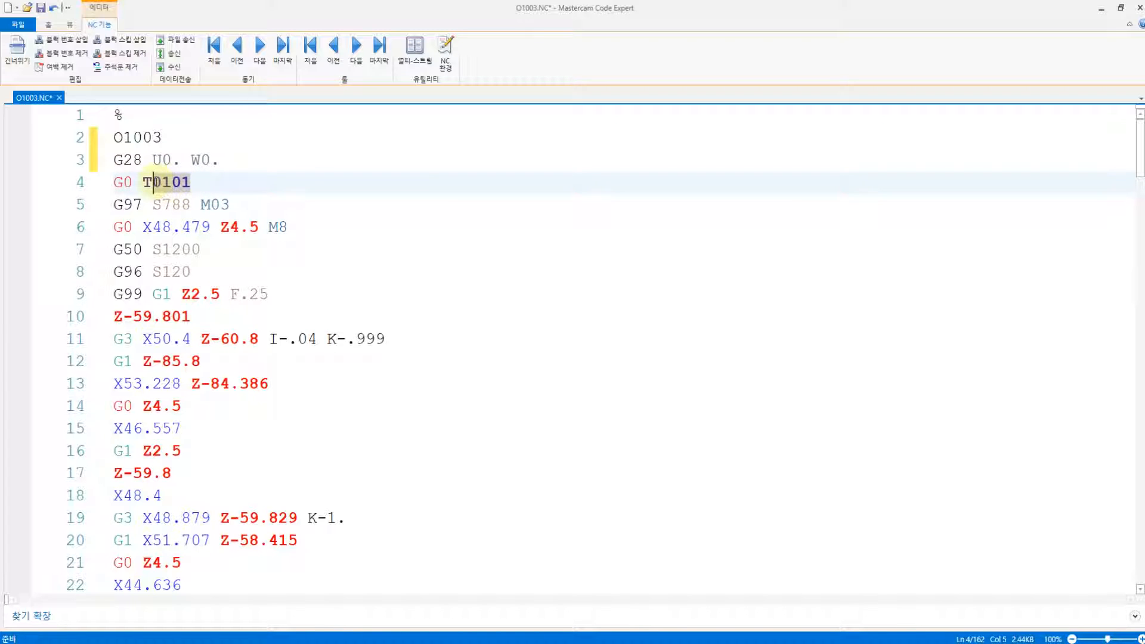
click(145, 200)
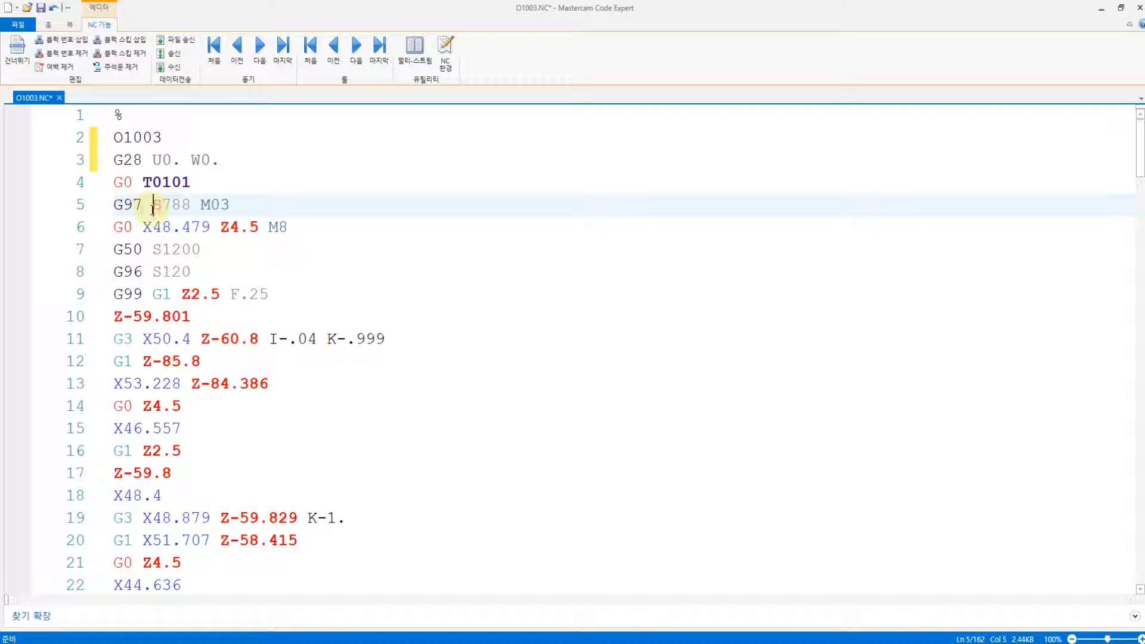
click(142, 225)
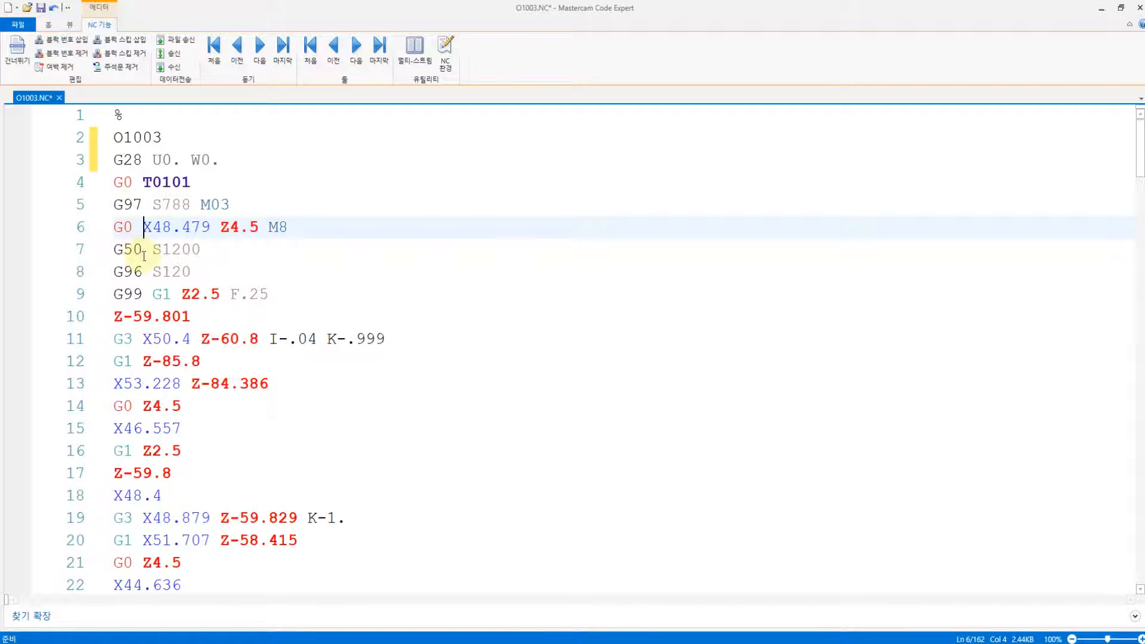
click(144, 252)
click(143, 271)
drag(197, 272, 115, 253)
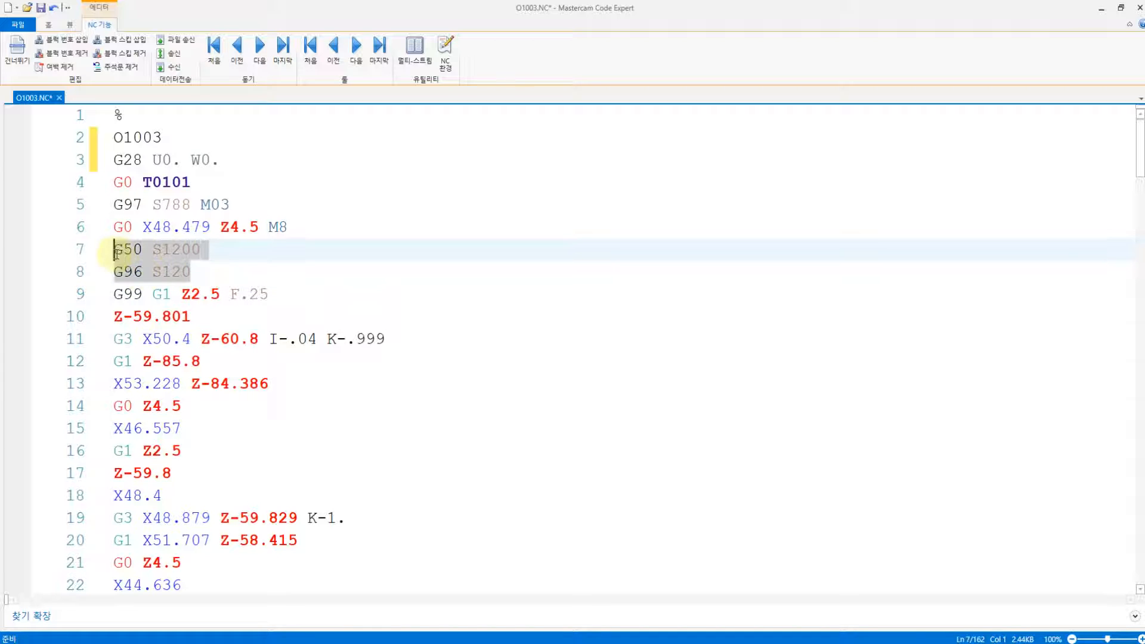
drag(209, 251, 114, 250)
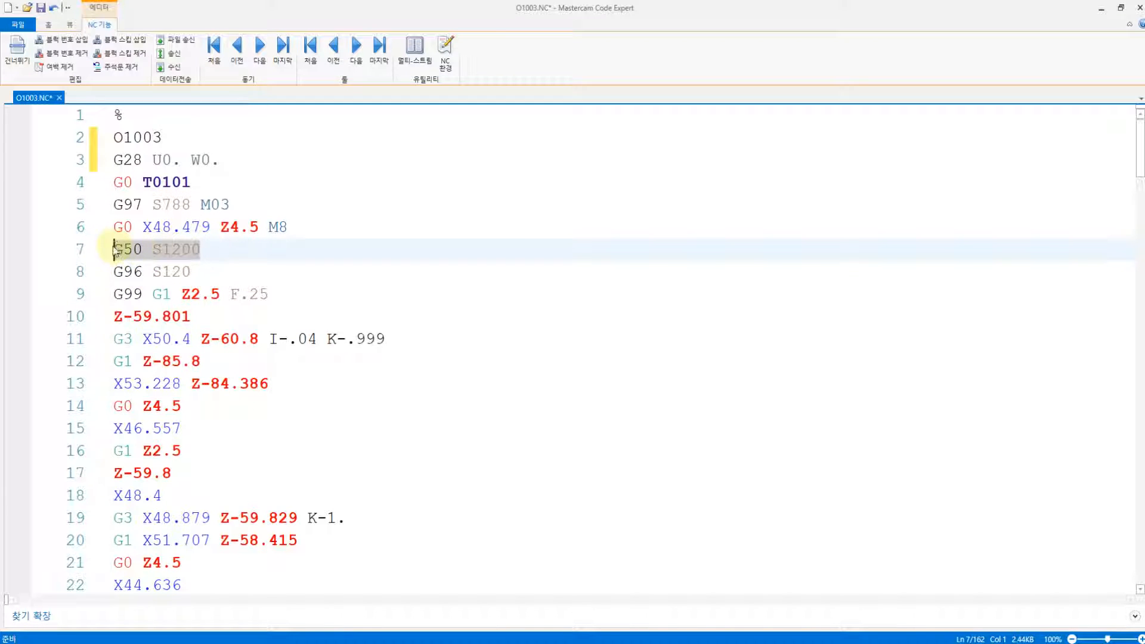
mouse_move(197, 274)
mouse_down()
mouse_move(116, 271)
mouse_move(134, 252)
mouse_move(178, 285)
mouse_move(317, 255)
mouse_move(325, 276)
mouse_up()
click(160, 269)
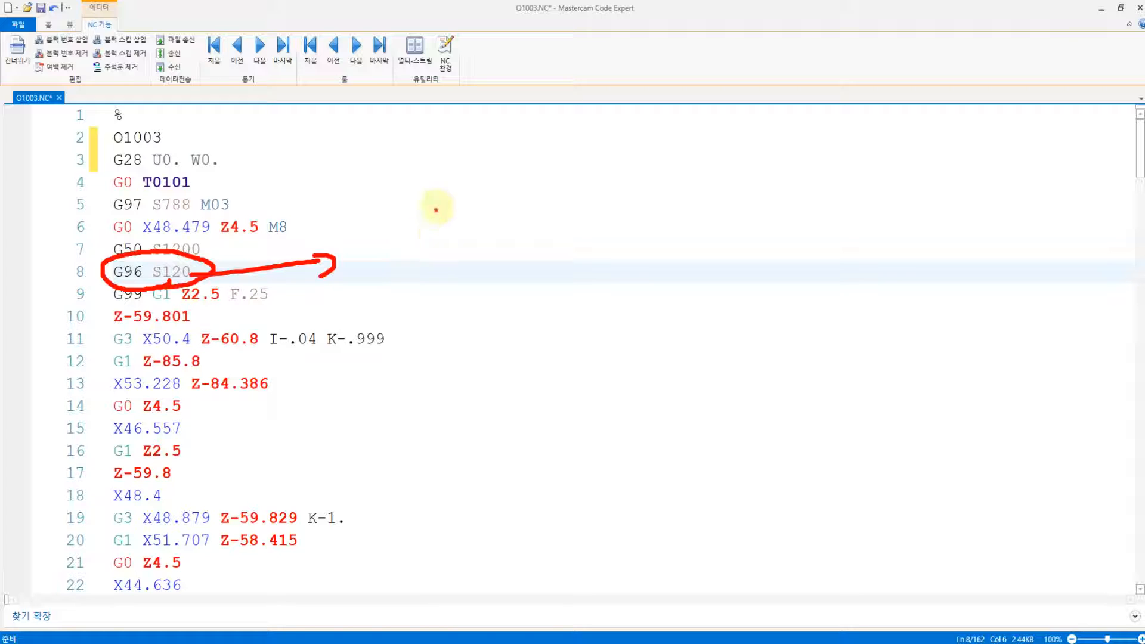
drag(437, 203, 421, 231)
mouse_move(427, 212)
mouse_down()
mouse_move(471, 226)
mouse_move(471, 284)
mouse_move(549, 236)
mouse_move(551, 251)
mouse_up()
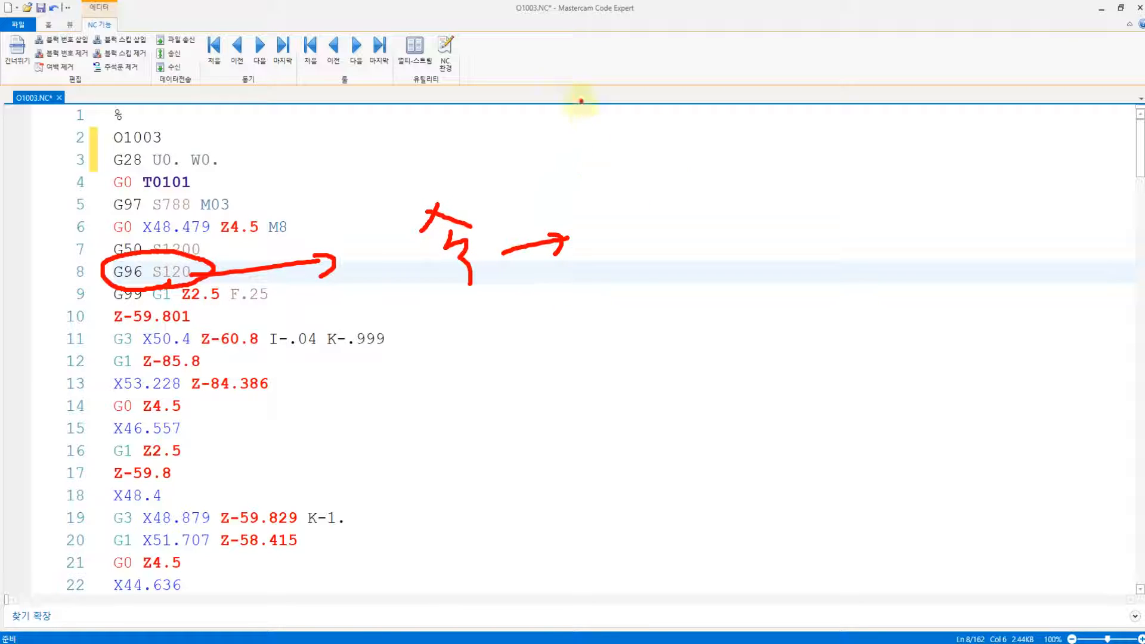
mouse_move(581, 100)
mouse_down()
mouse_move(604, 157)
mouse_move(625, 153)
mouse_up()
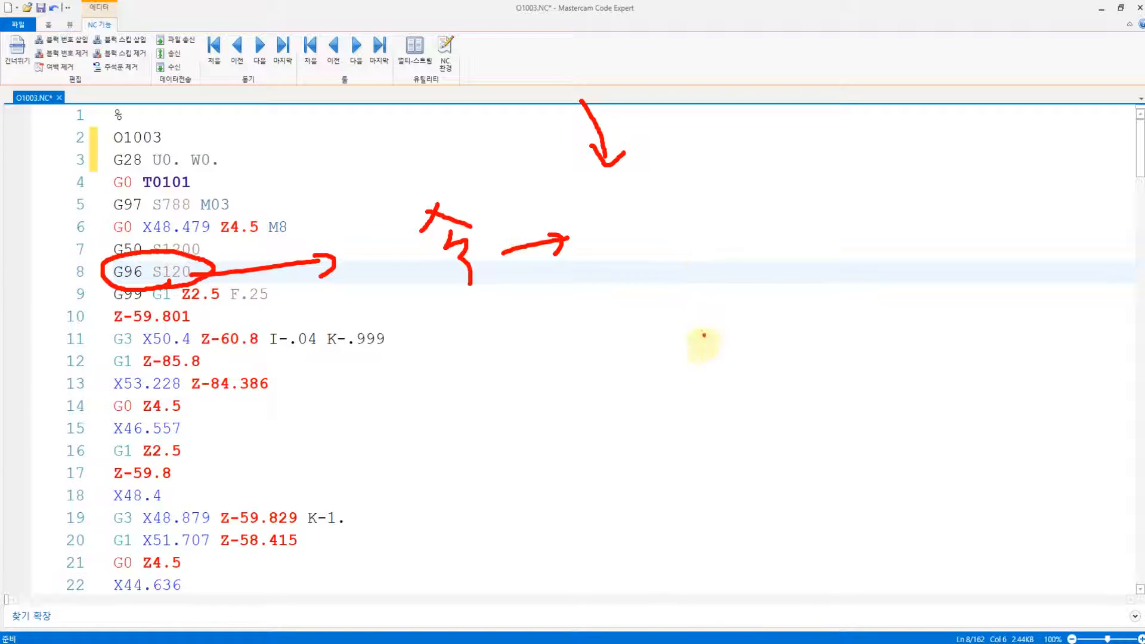
drag(689, 331, 690, 414)
mouse_move(728, 375)
mouse_down()
mouse_move(757, 405)
mouse_move(796, 418)
mouse_up()
mouse_move(792, 374)
mouse_down()
mouse_move(838, 378)
mouse_move(827, 421)
mouse_up()
mouse_move(867, 417)
mouse_down()
mouse_move(876, 384)
mouse_move(917, 428)
mouse_up()
drag(945, 252, 483, 363)
mouse_move(659, 191)
mouse_down()
mouse_move(657, 241)
mouse_move(775, 191)
mouse_move(835, 182)
mouse_move(854, 209)
mouse_up()
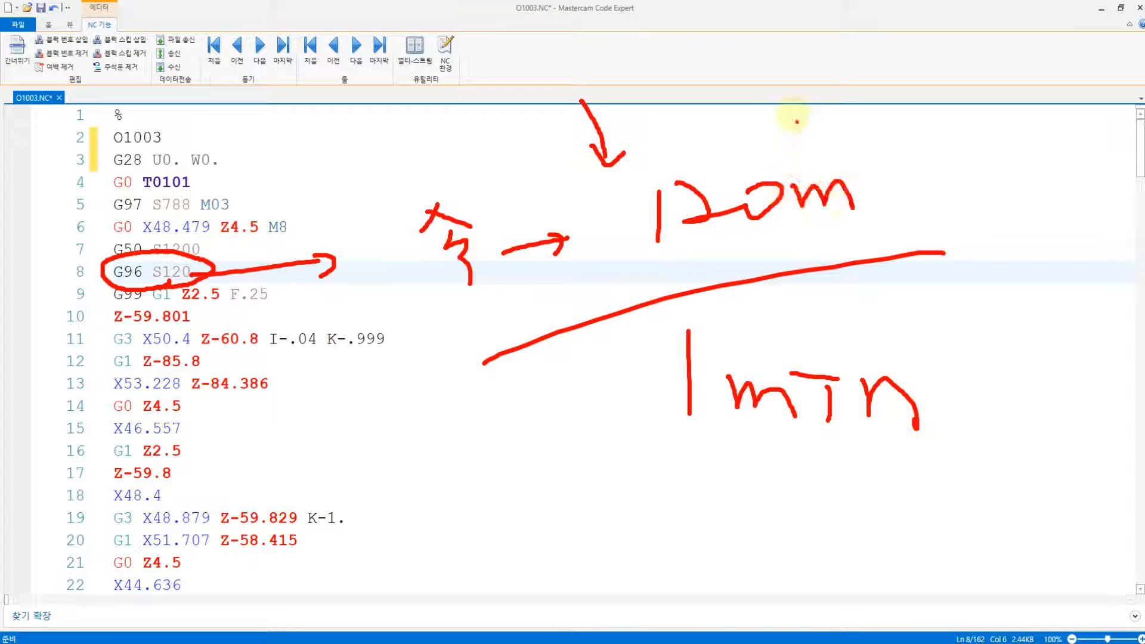
mouse_move(786, 94)
mouse_down()
mouse_move(776, 120)
mouse_move(513, 75)
mouse_up()
click(662, 242)
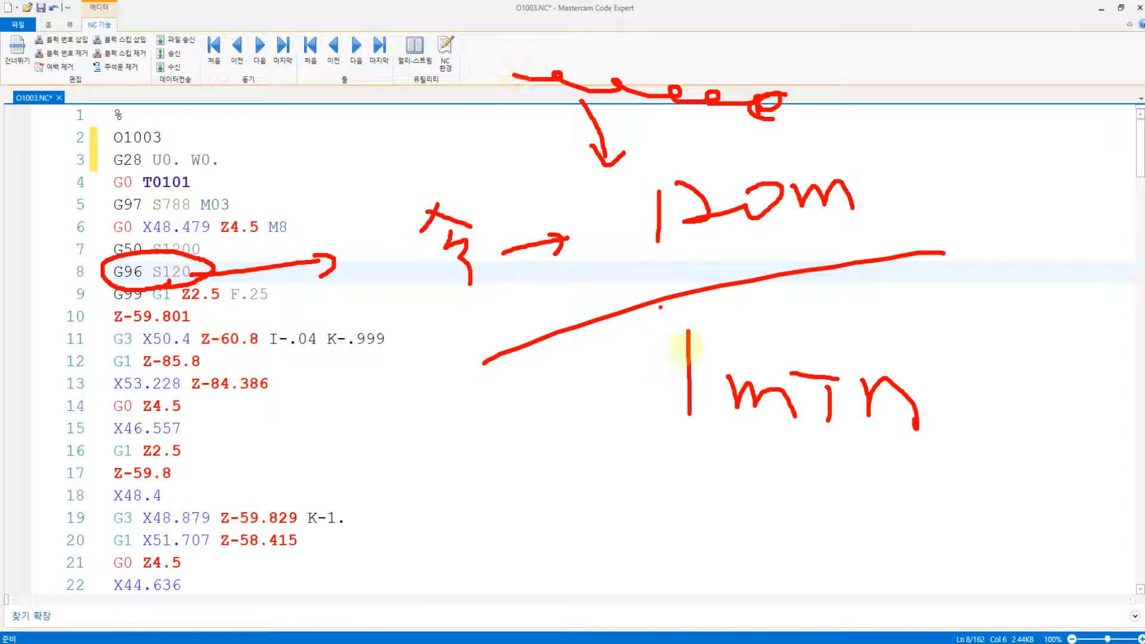
drag(652, 428, 792, 436)
mouse_move(625, 260)
mouse_down()
mouse_move(775, 251)
mouse_move(736, 128)
mouse_move(625, 241)
mouse_up()
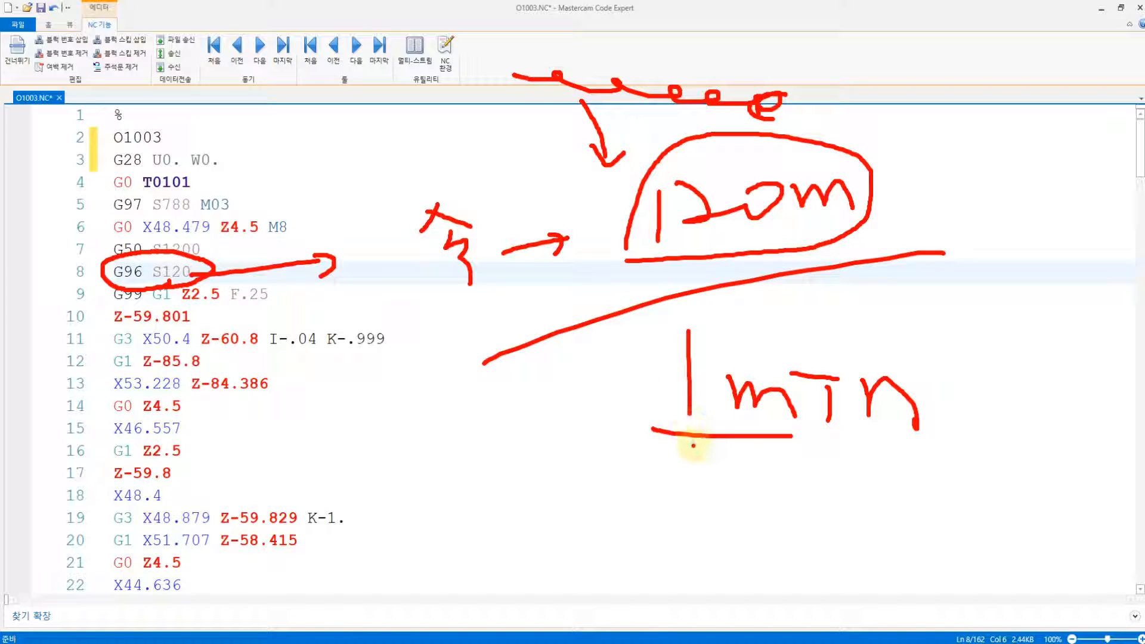
mouse_move(690, 445)
mouse_down()
mouse_move(659, 338)
mouse_move(926, 328)
mouse_move(882, 444)
mouse_move(727, 451)
mouse_move(793, 306)
mouse_move(937, 442)
mouse_up()
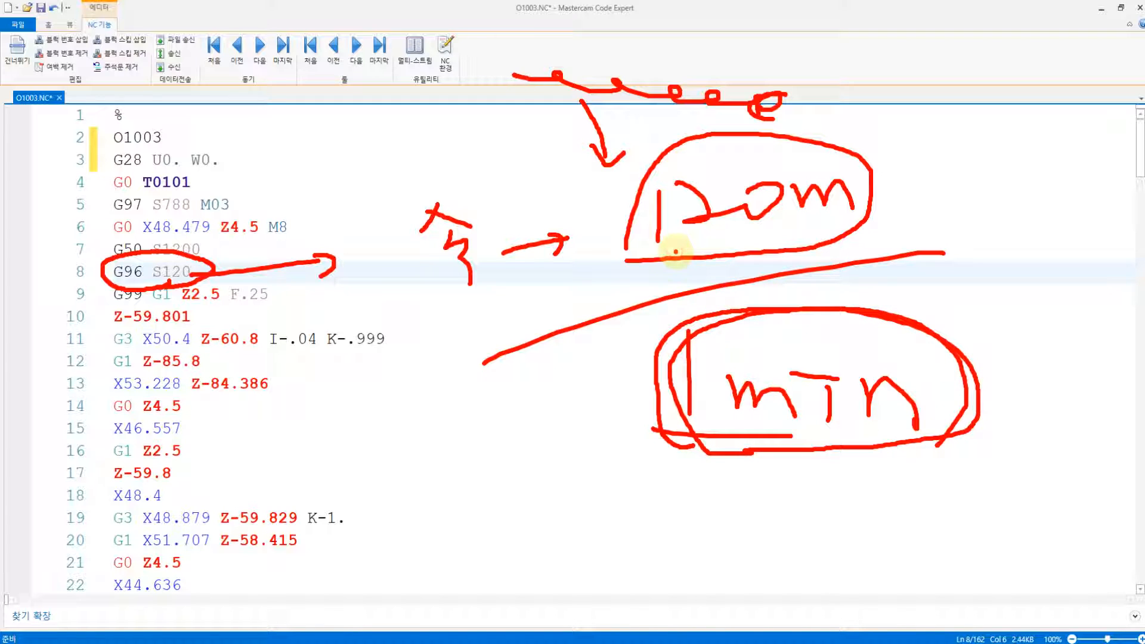
mouse_move(650, 258)
mouse_down()
mouse_move(485, 325)
mouse_move(413, 417)
mouse_up()
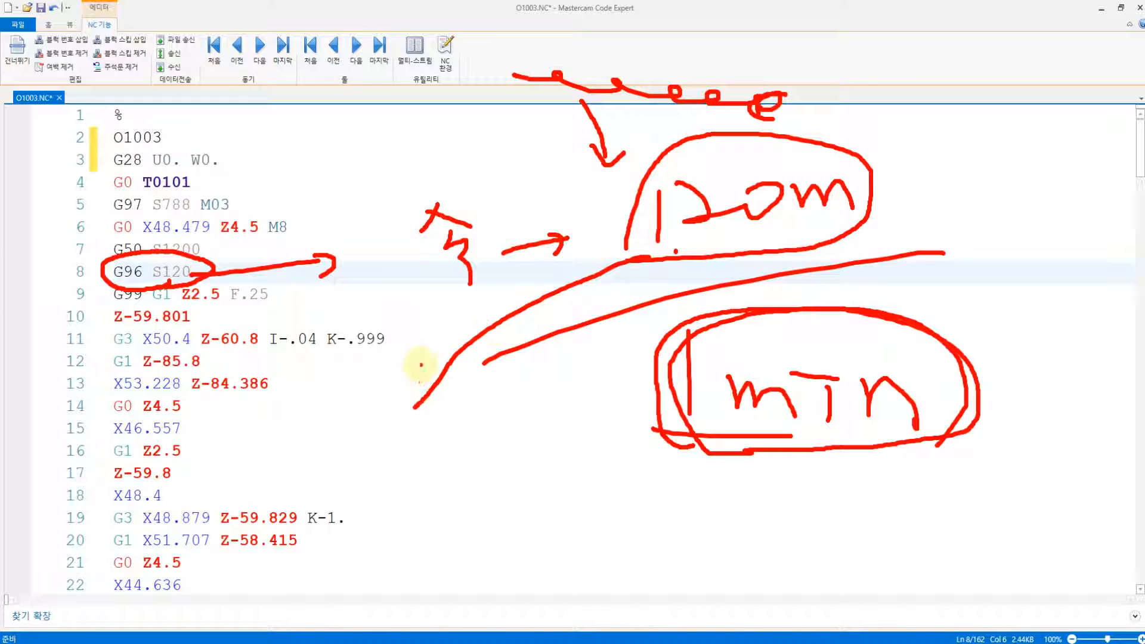
drag(420, 362, 458, 417)
drag(421, 462, 406, 563)
mouse_move(440, 507)
mouse_down()
mouse_move(481, 539)
mouse_move(545, 545)
mouse_move(596, 529)
mouse_move(682, 548)
mouse_up()
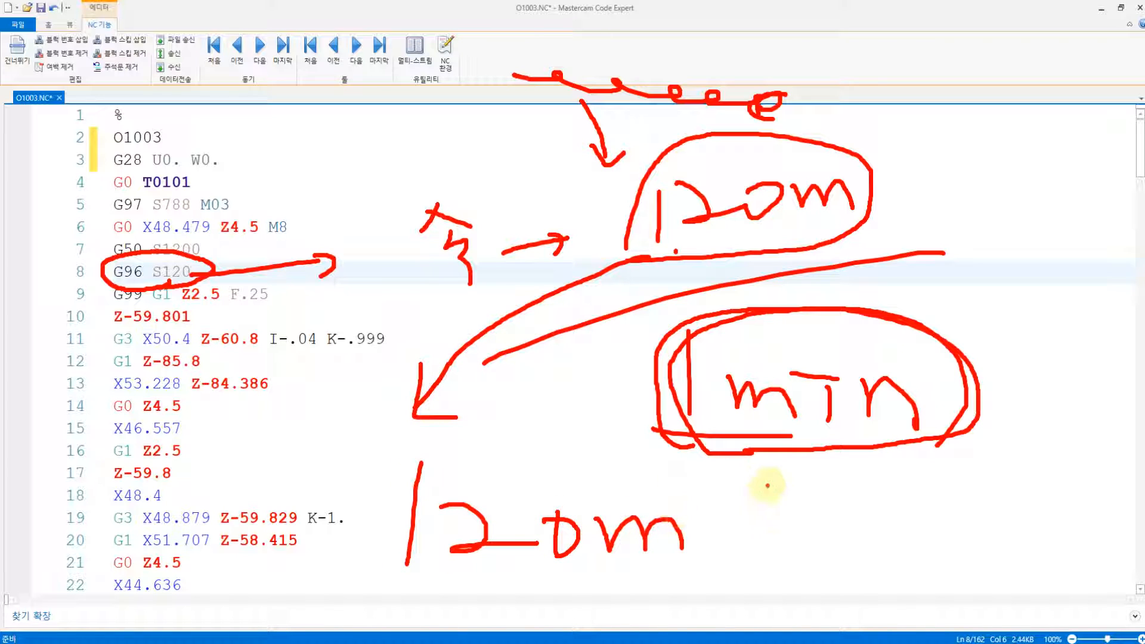
drag(791, 490, 822, 530)
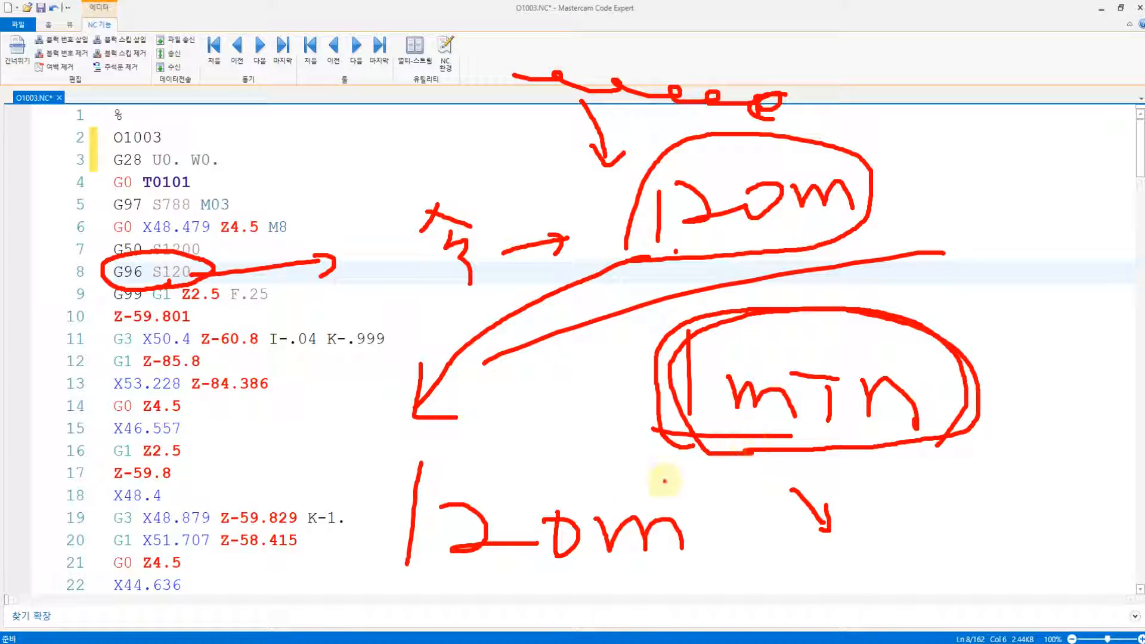
mouse_move(656, 478)
mouse_down()
mouse_move(623, 474)
mouse_move(606, 448)
mouse_up()
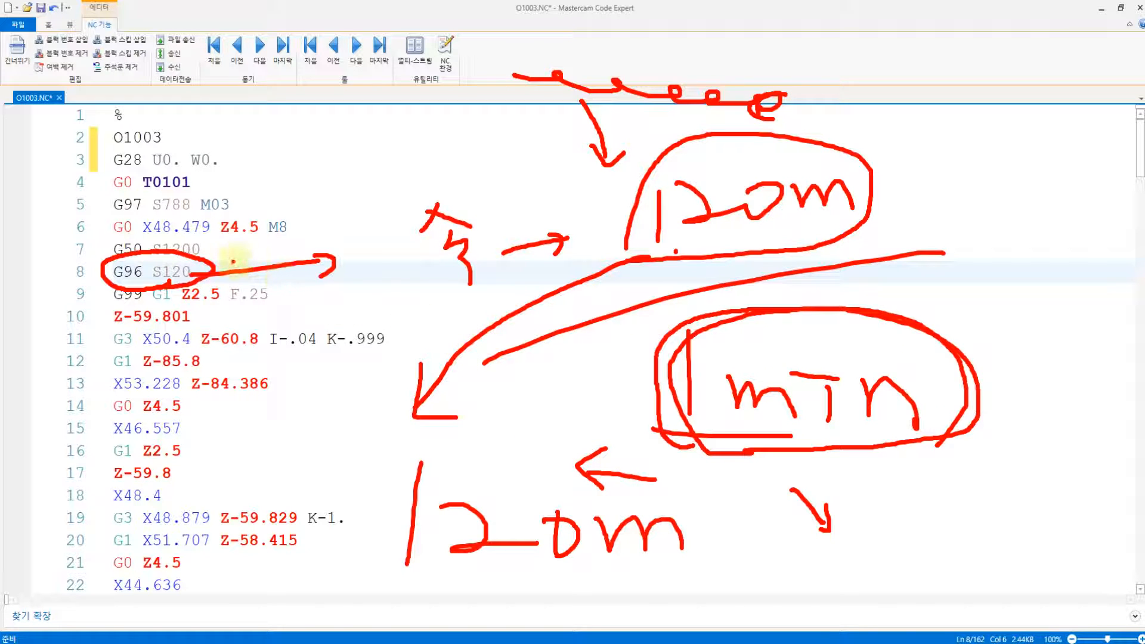
key(Escape)
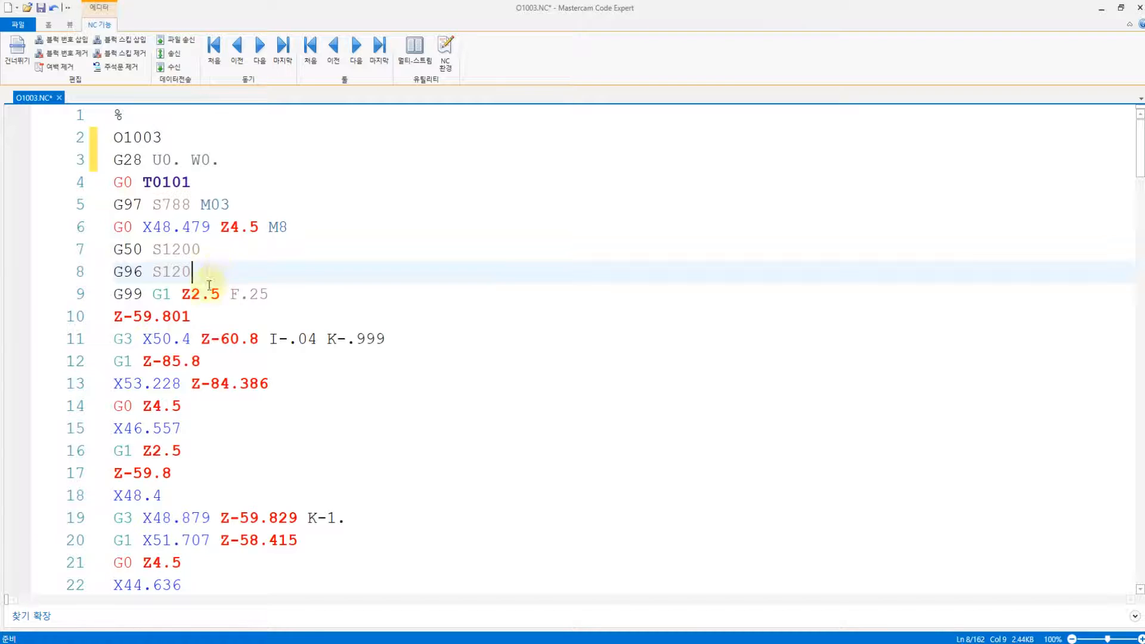
- Examine the roughing moves from the G99 feed line through to the second tool's section
click(143, 296)
click(133, 339)
click(132, 361)
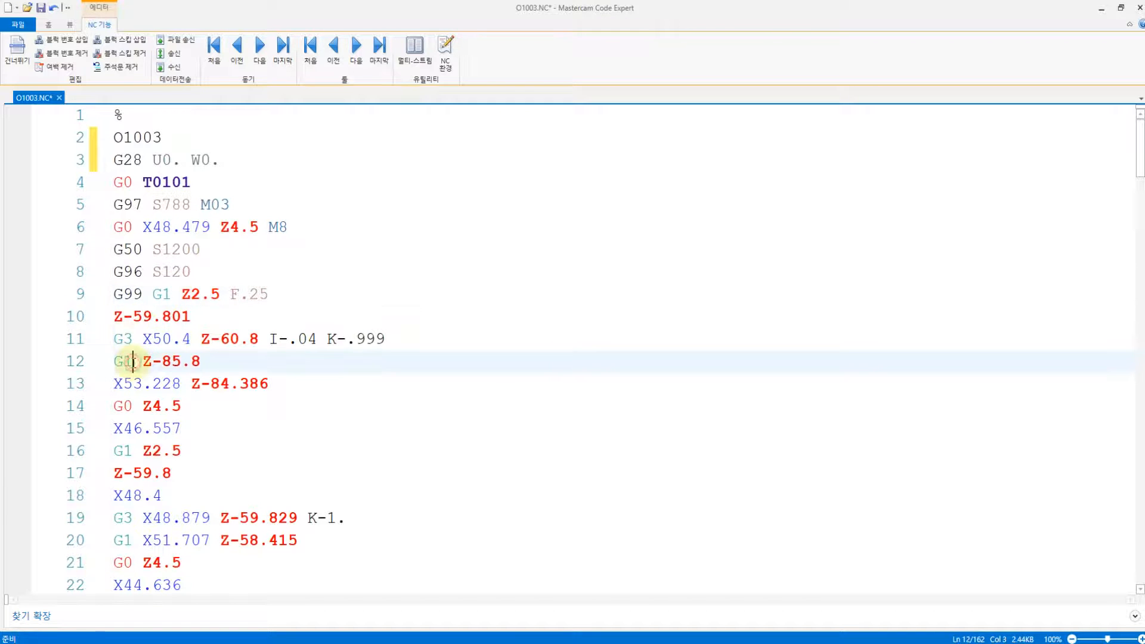
click(132, 384)
click(132, 428)
click(164, 487)
scroll(230, 387, down, 20)
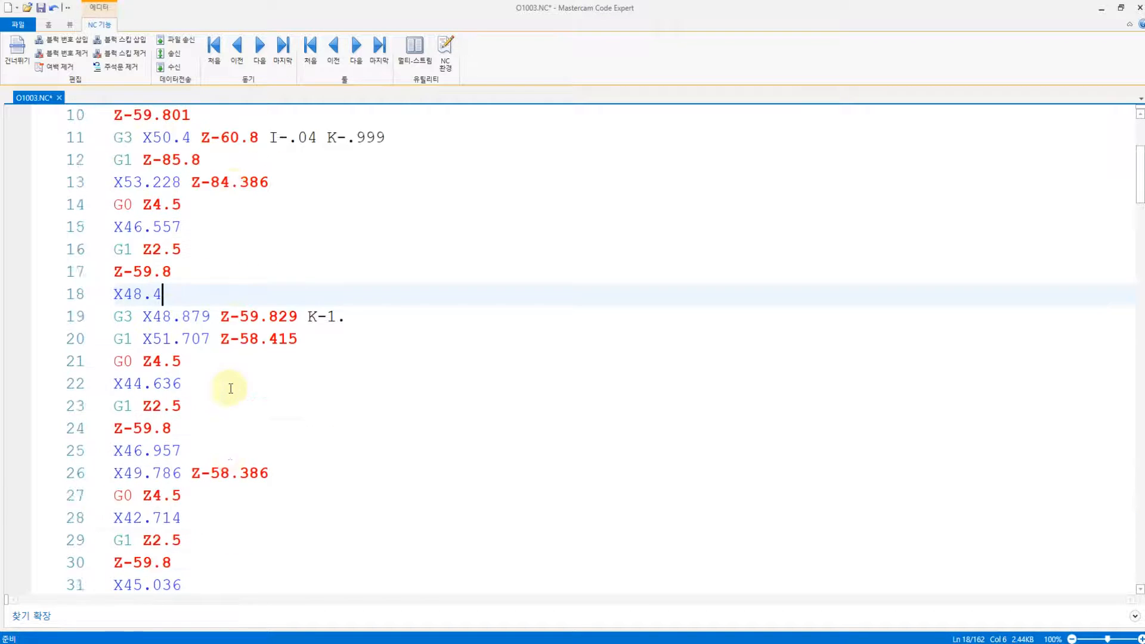
scroll(230, 386, down, 20)
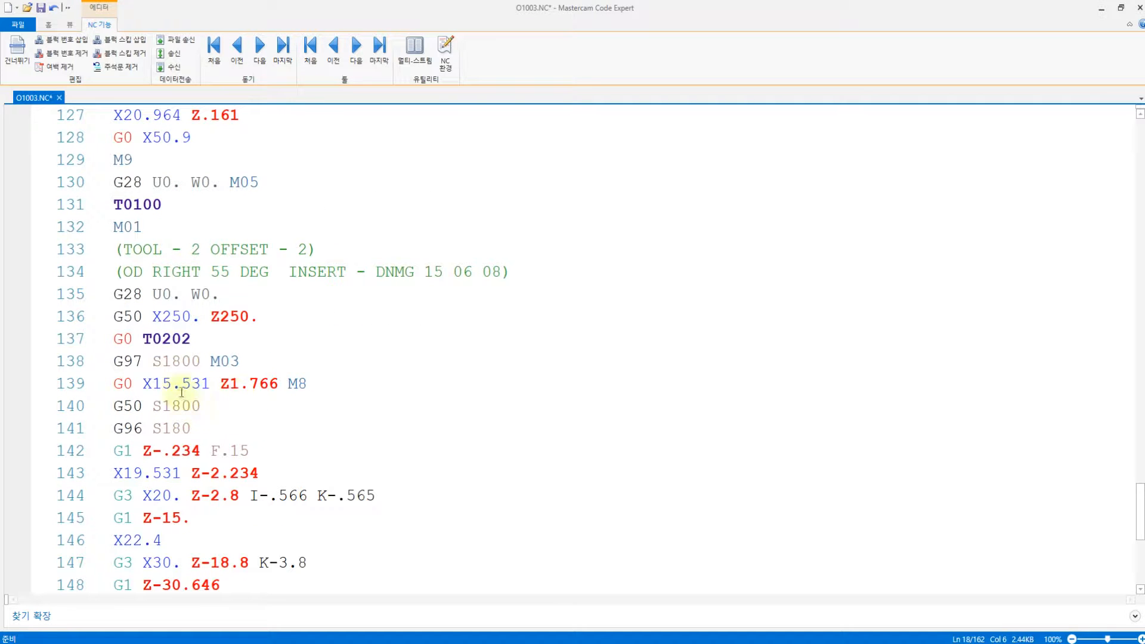
- Delete the G50 X250. Z250. line and the two tool comments in the T0202 finishing section
click(182, 339)
click(180, 361)
scroll(225, 388, up, 5)
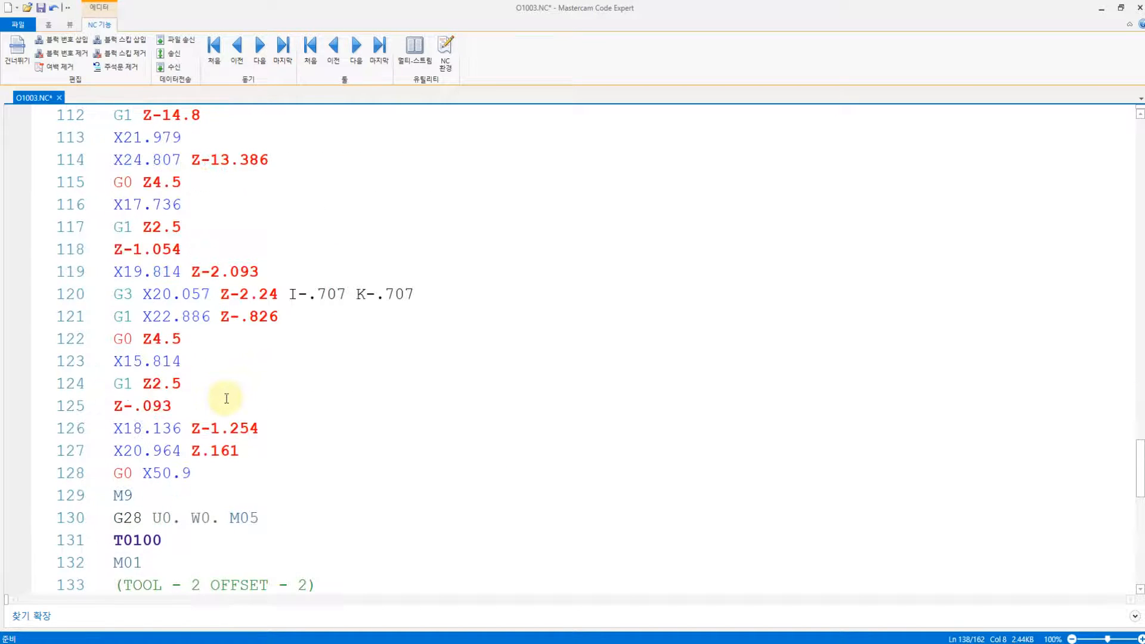
scroll(225, 396, down, 3)
drag(277, 451, 113, 452)
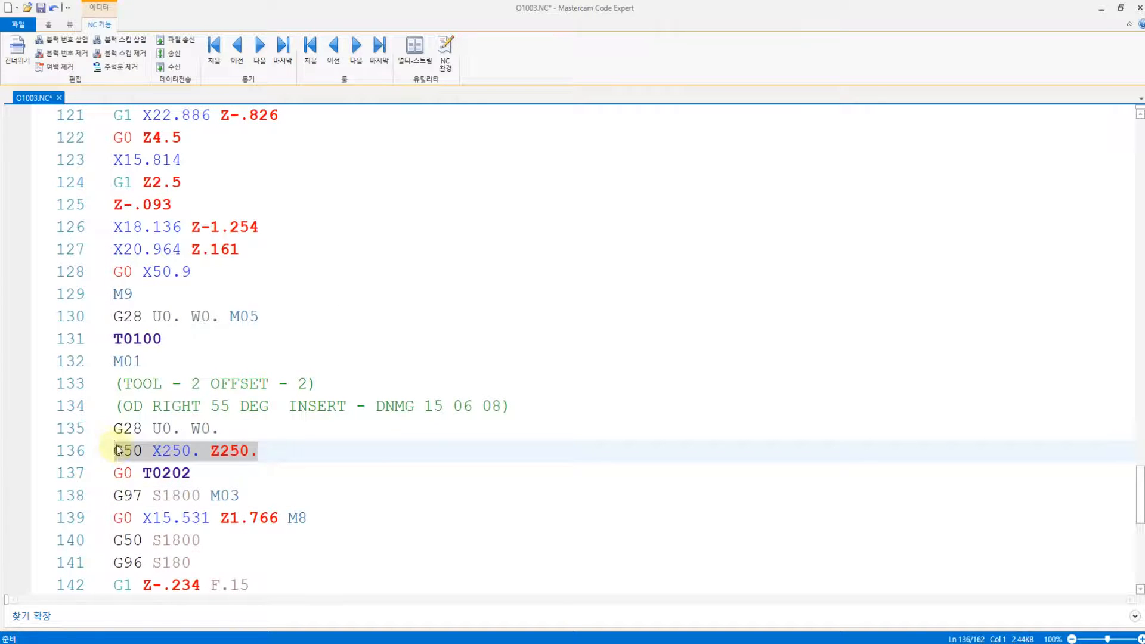
key(BackSpace)
key(BackSpace)
drag(544, 406, 109, 378)
key(BackSpace)
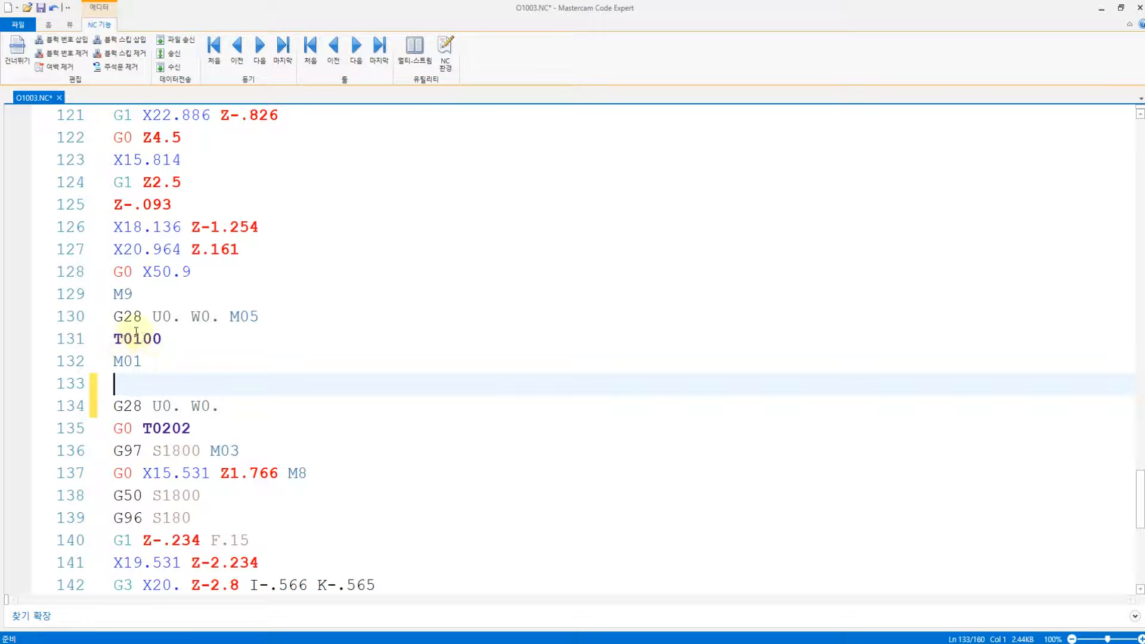
- Check the finishing section of the edited NC program and save the file O1003.NC
scroll(166, 330, down, 4)
scroll(153, 335, up, 9)
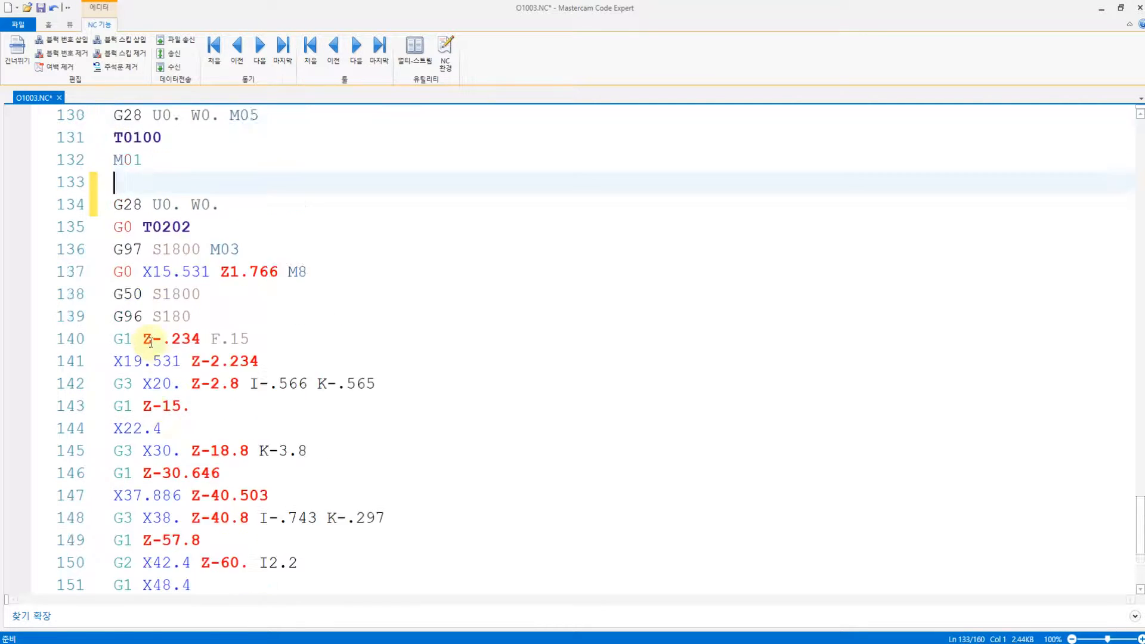
scroll(160, 325, up, 5)
key(ctrl+s)
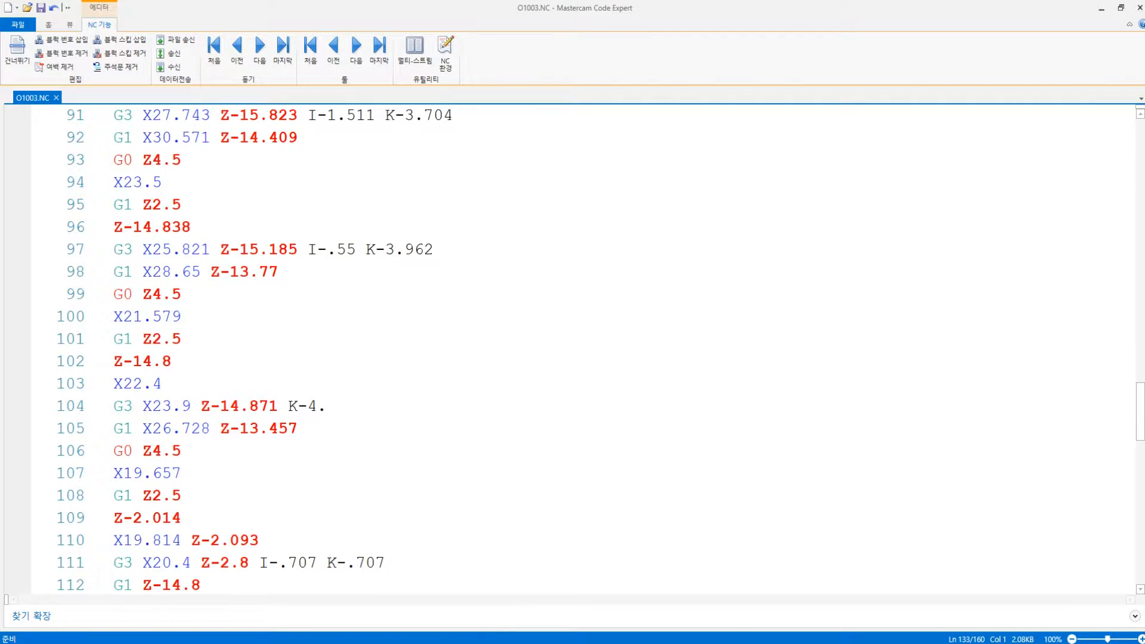
- Switch to the Notepad work notes and review the task title, work order and machining remarks
key(alt+Tab)
key(alt+Tab)
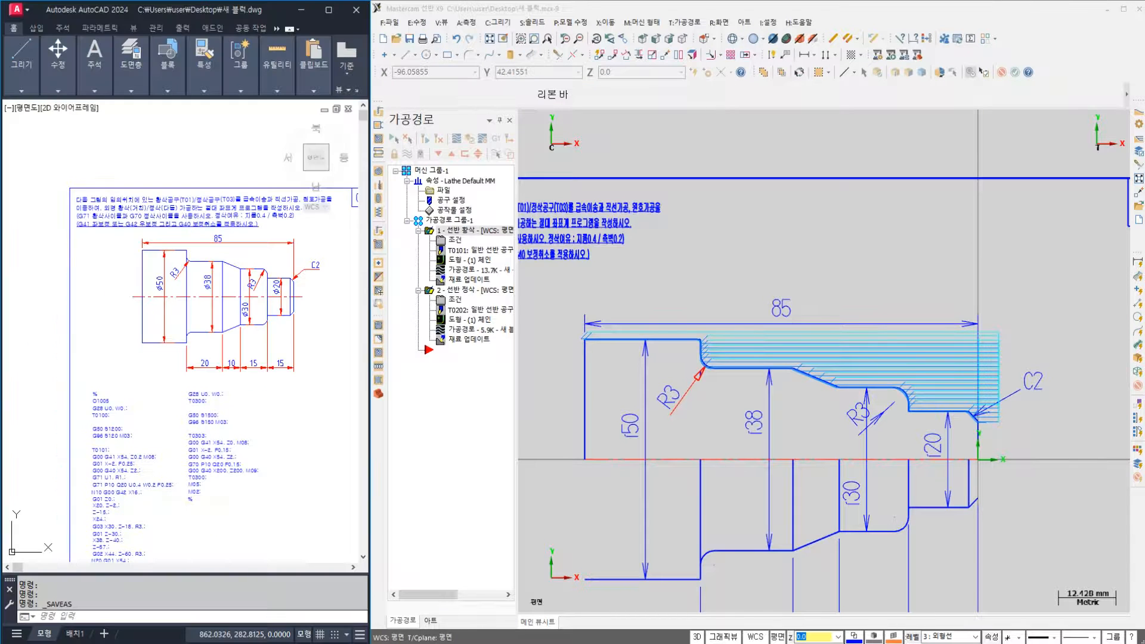
key(alt+Tab)
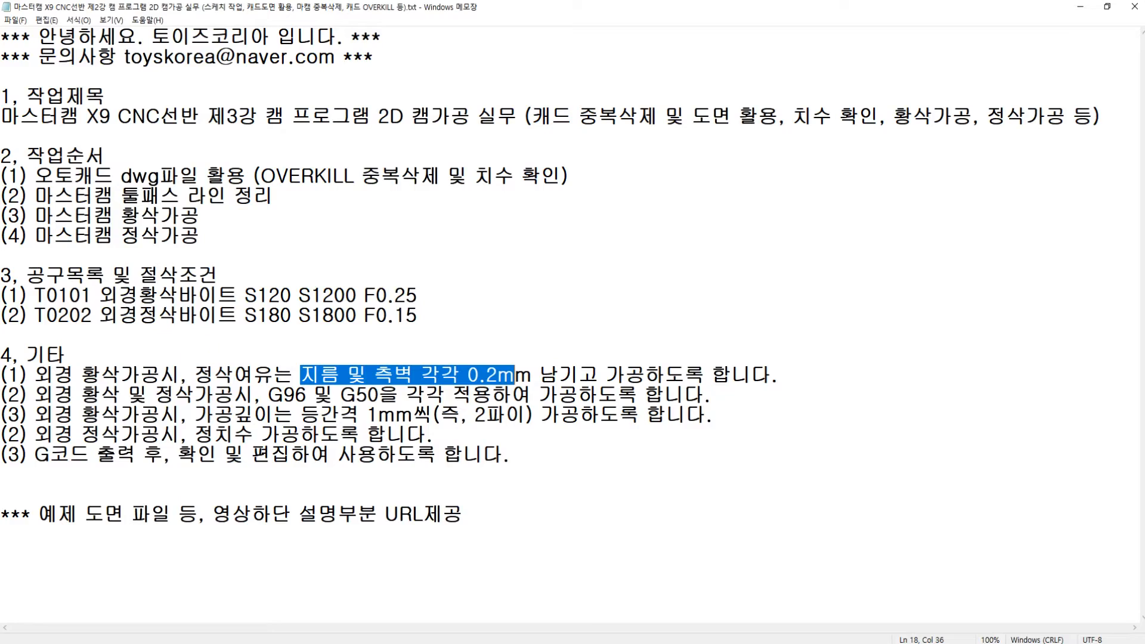
click(124, 92)
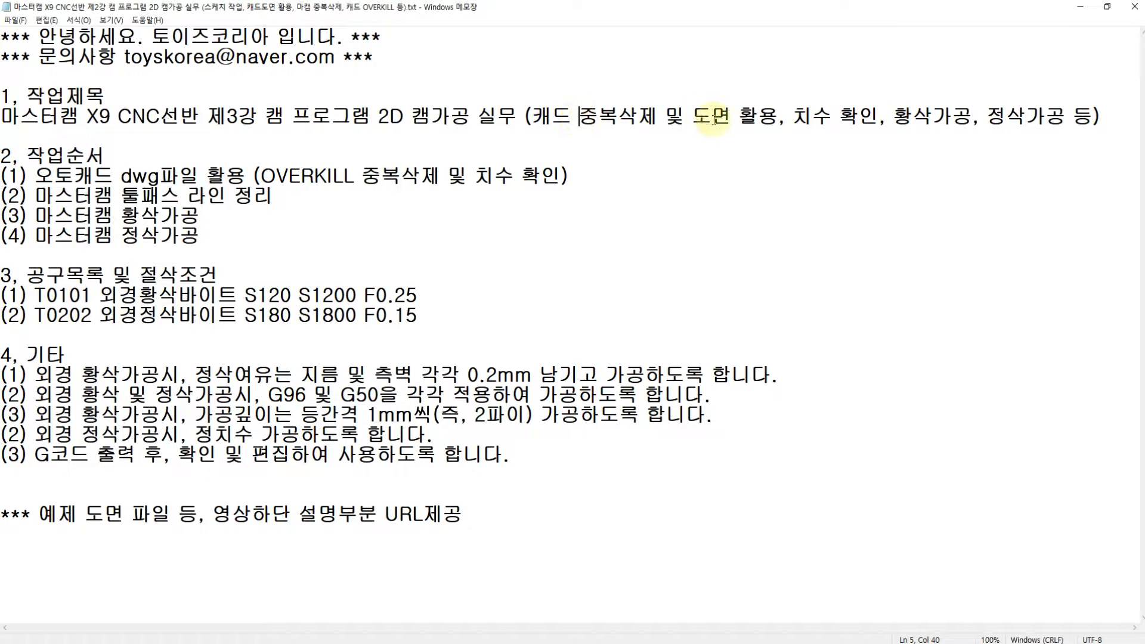
click(733, 117)
click(829, 121)
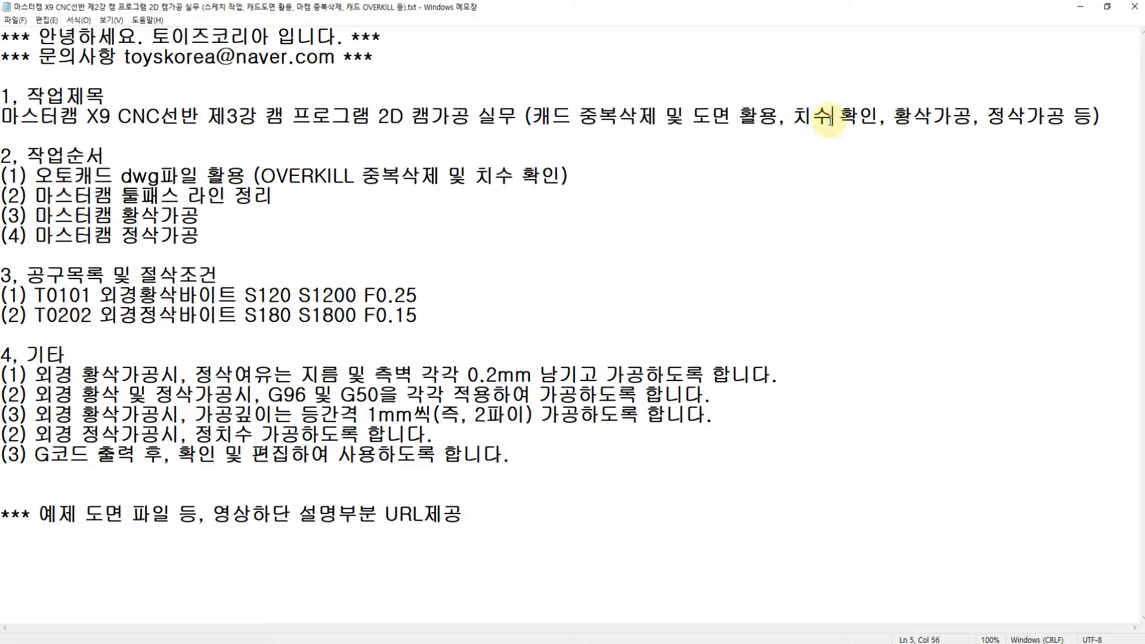
click(73, 176)
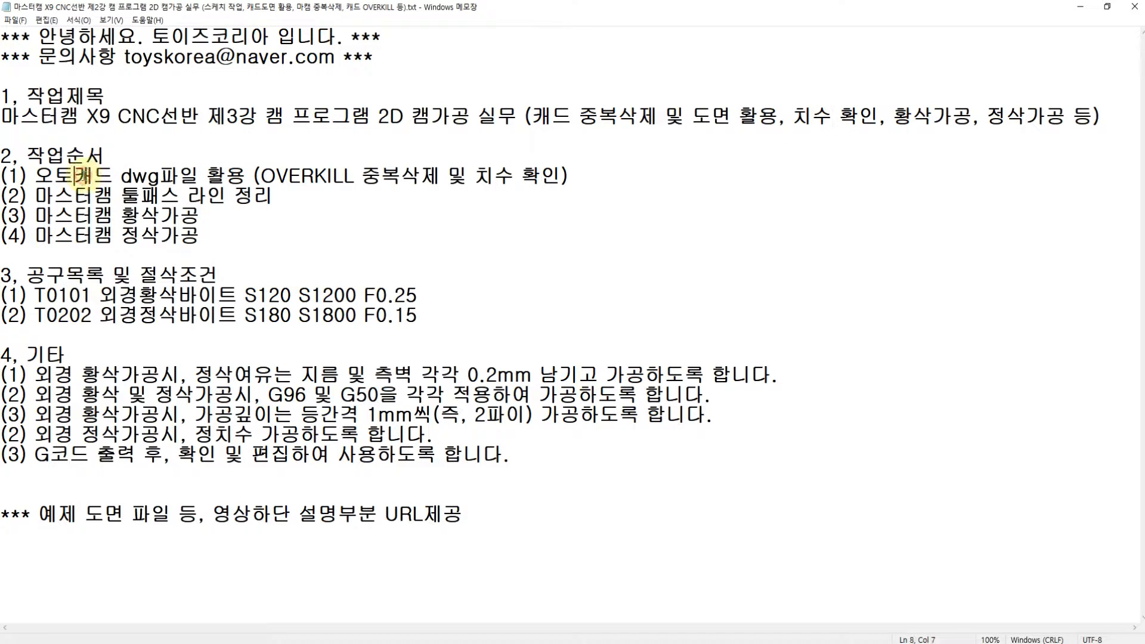
click(121, 173)
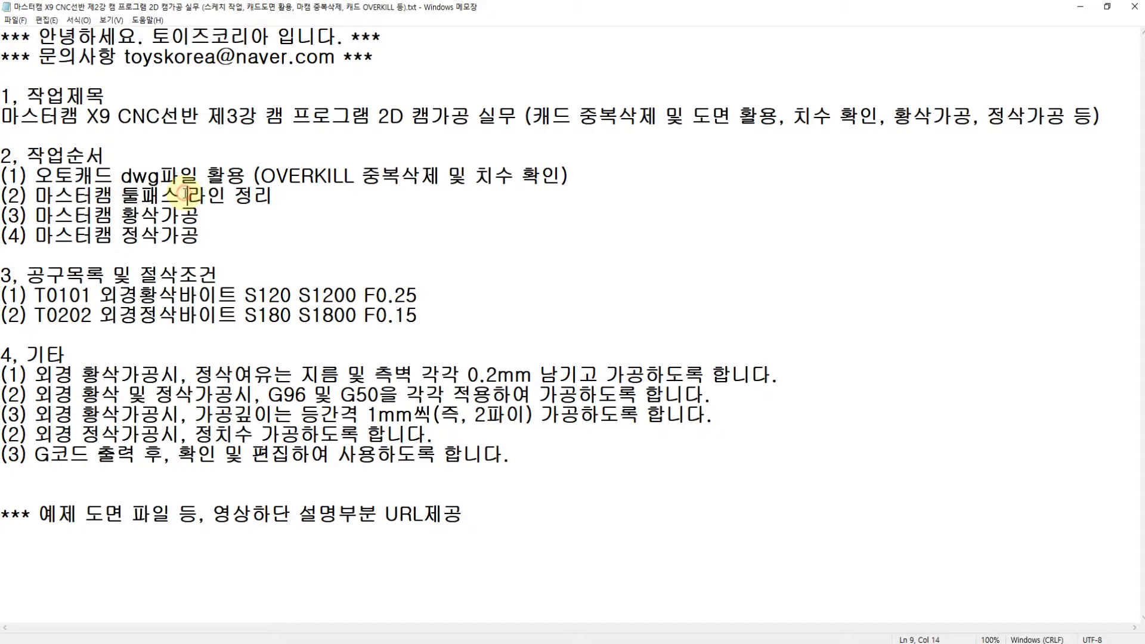
click(160, 235)
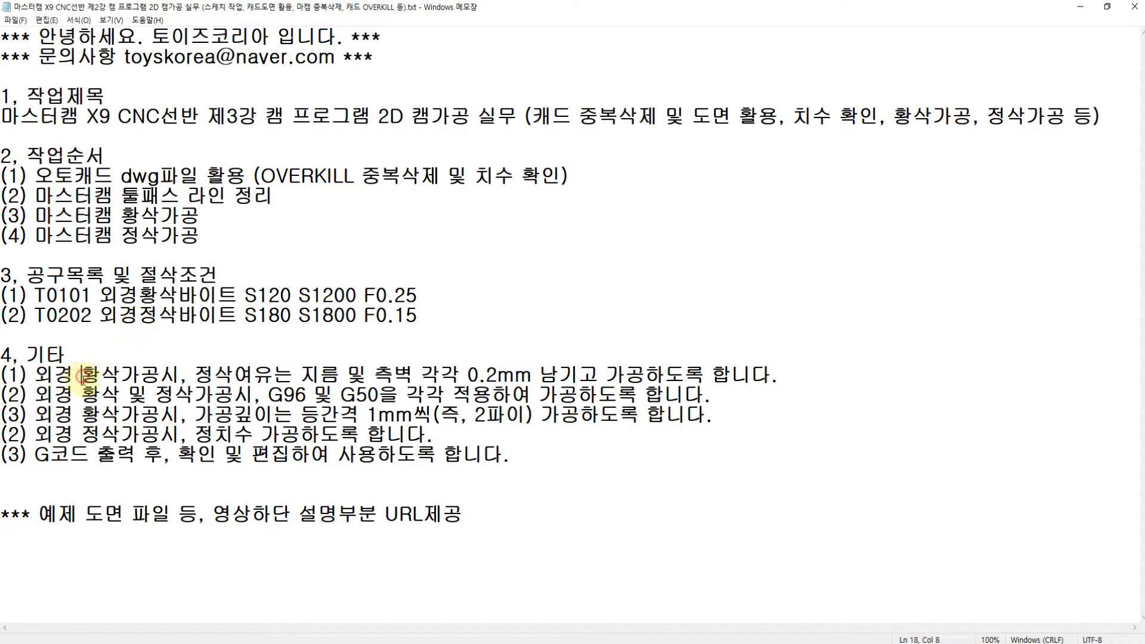
click(81, 394)
click(73, 433)
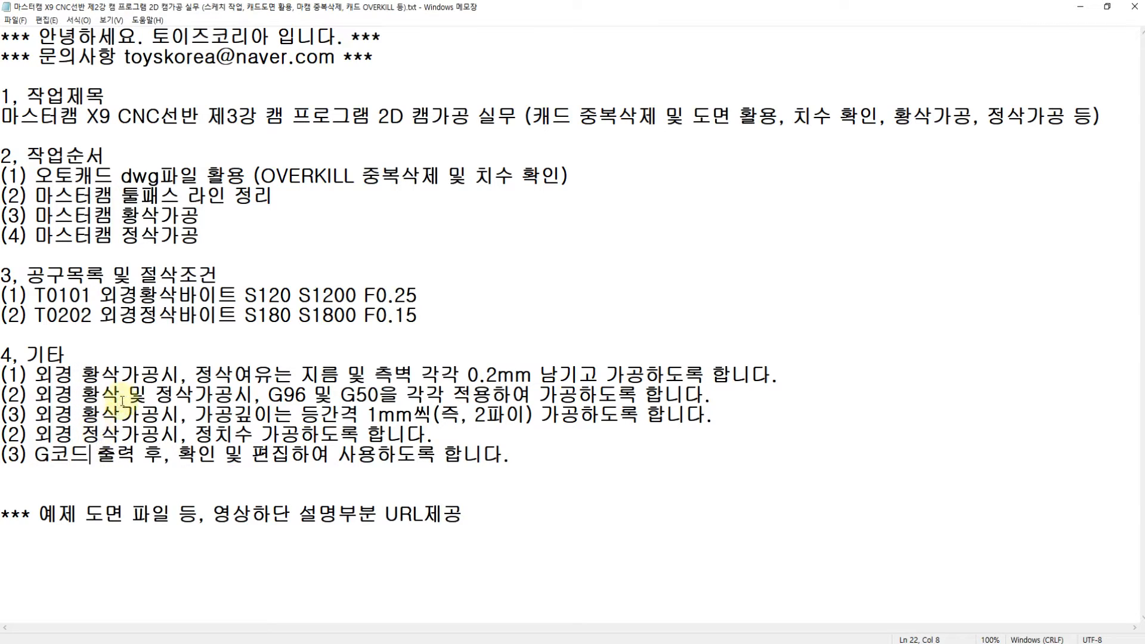
click(116, 100)
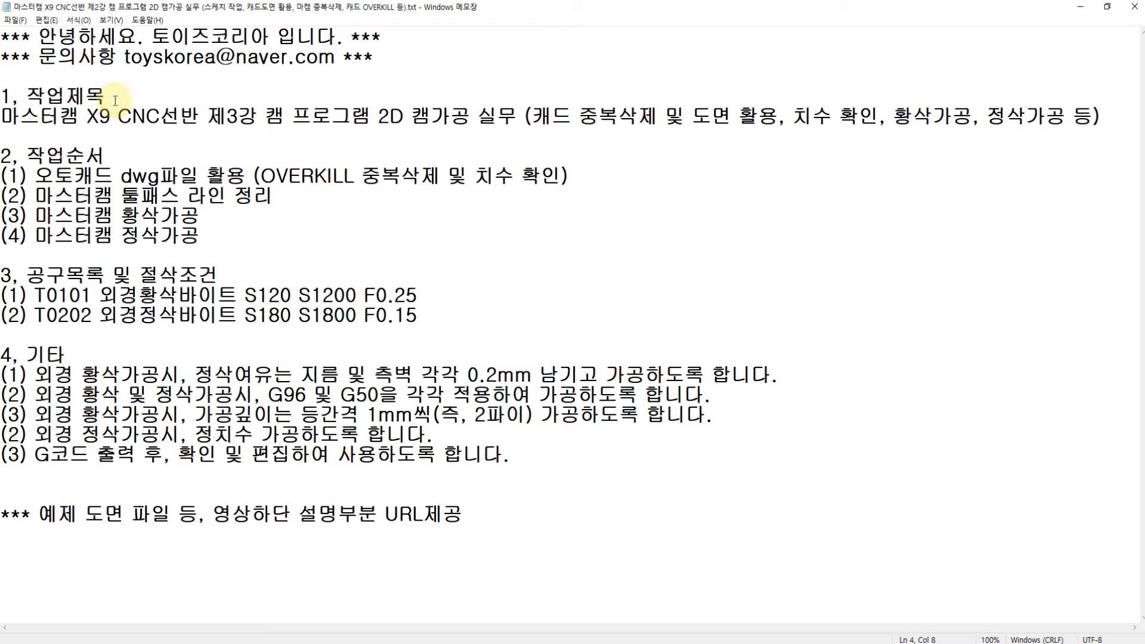